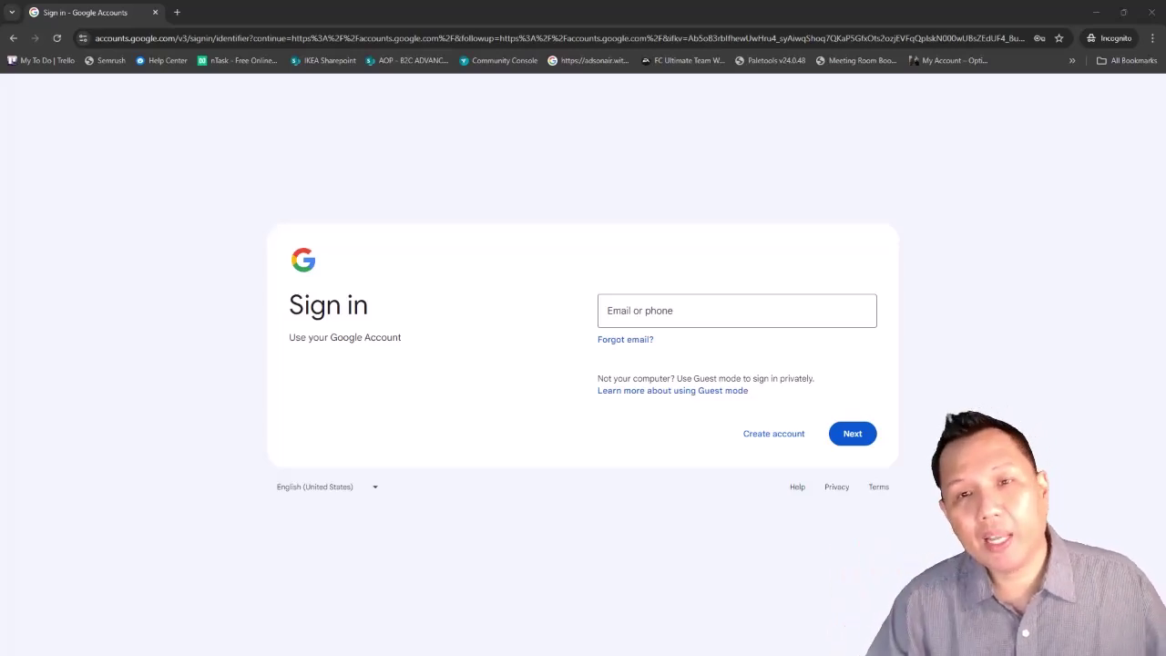
- Open the doxa360.com website in a new tab
{"action": "left_click", "coordinate": [177, 12]}
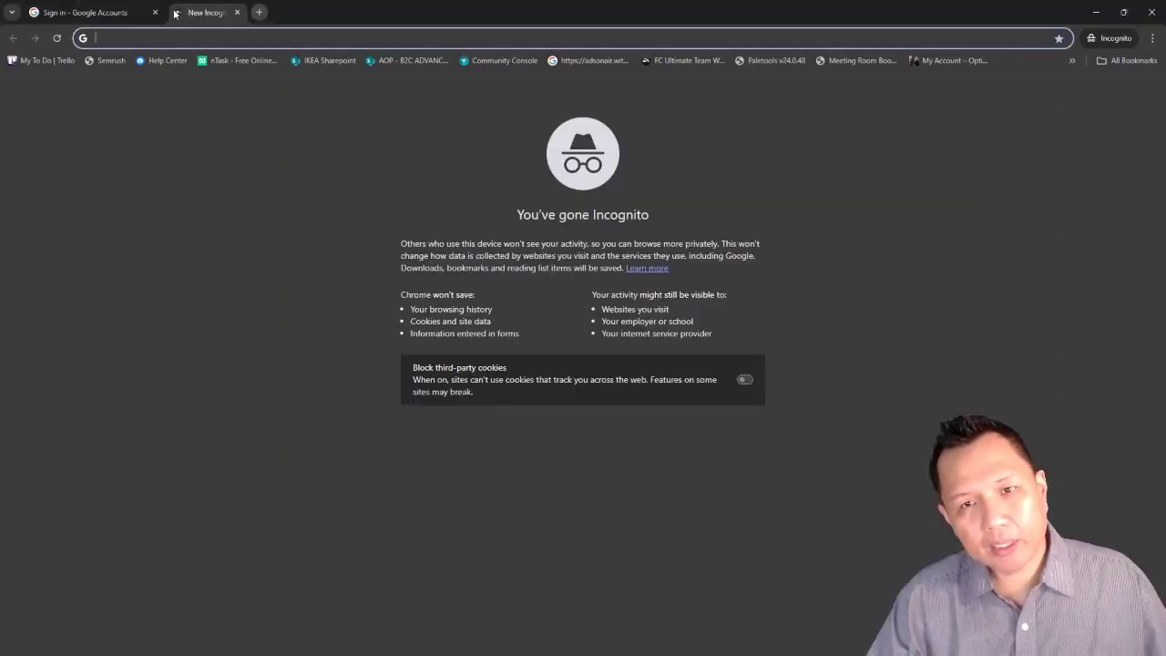
{"action": "type", "text": "doxa360"}
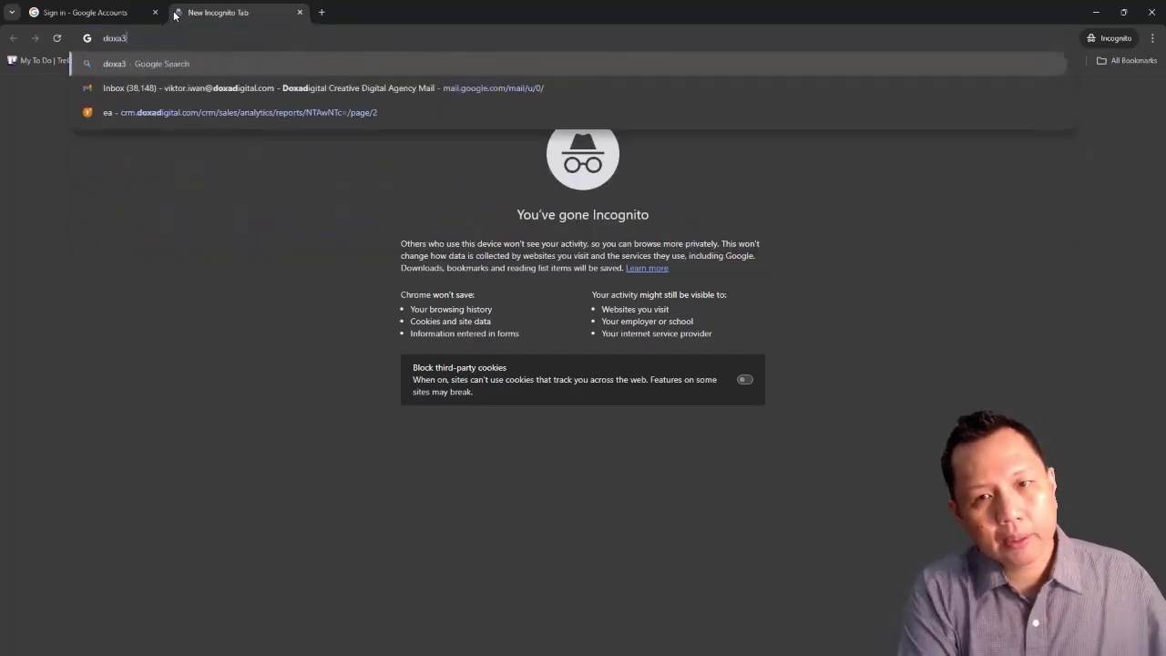
{"action": "type", "text": ".com"}
{"action": "key", "text": "Return"}
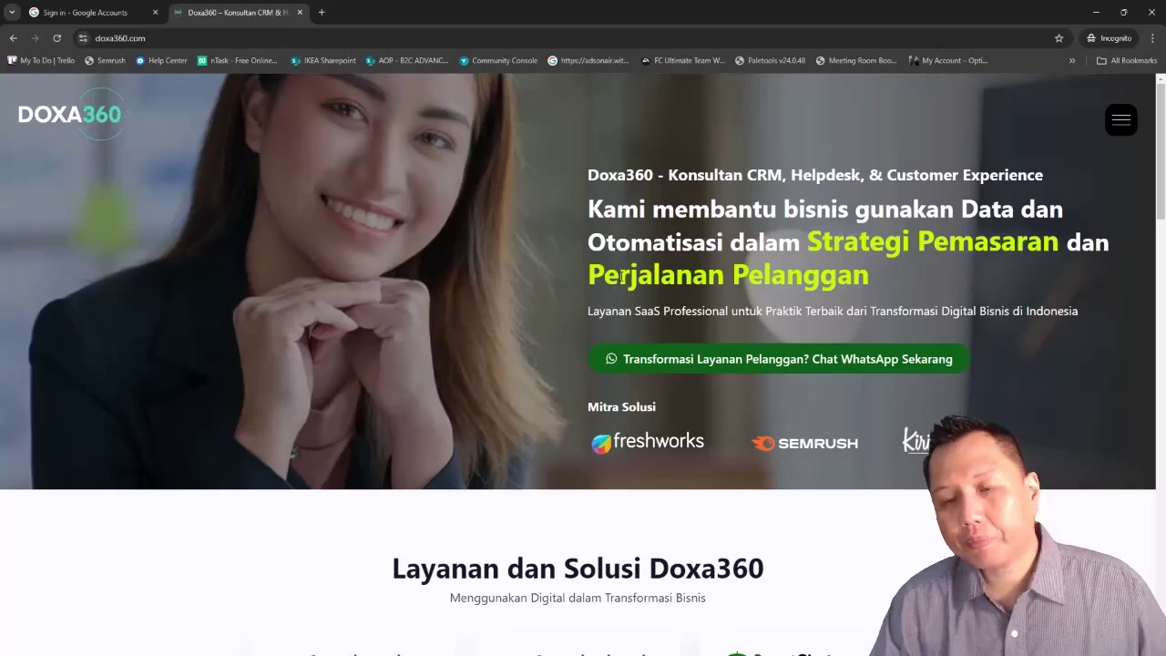
{"action": "left_click", "coordinate": [105, 15]}
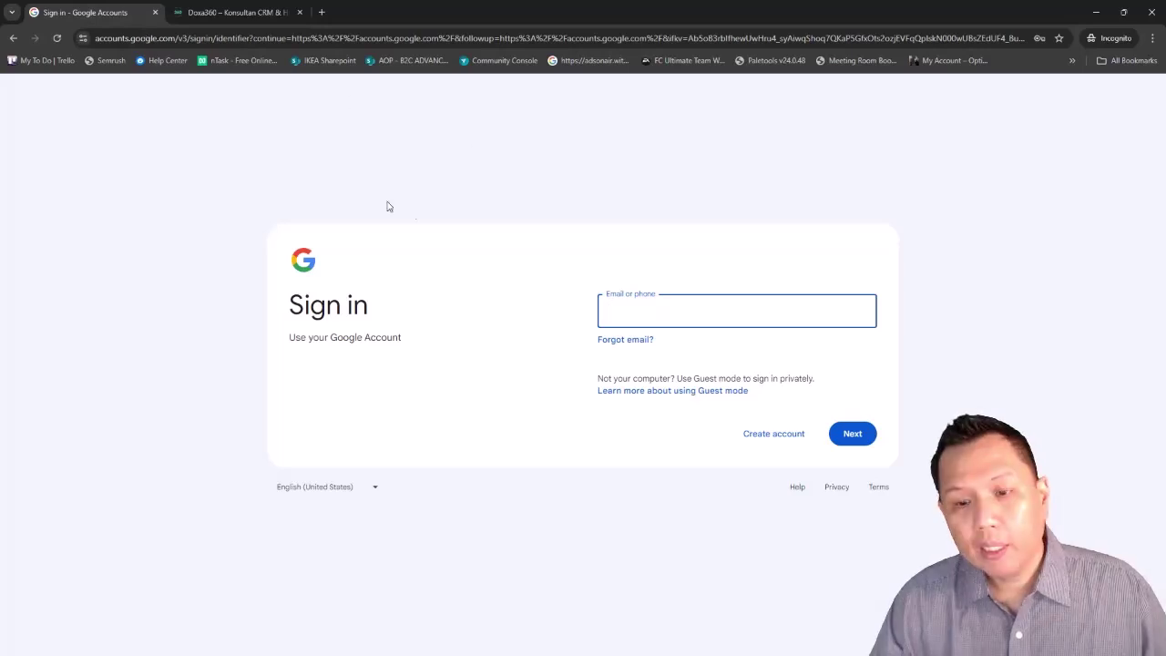
{"action": "left_click_drag", "start_coordinate": [178, 38], "coordinate": [1008, 38]}
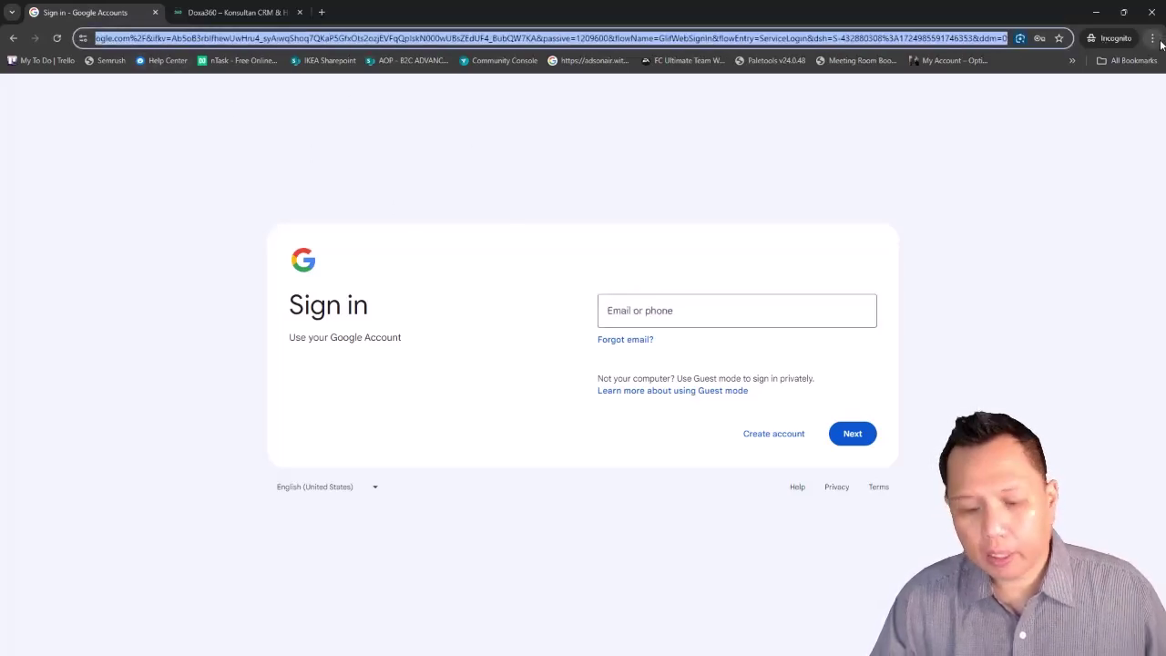
{"action": "type", "text": "https://accounts.google.com"}
{"action": "key", "text": "Return"}
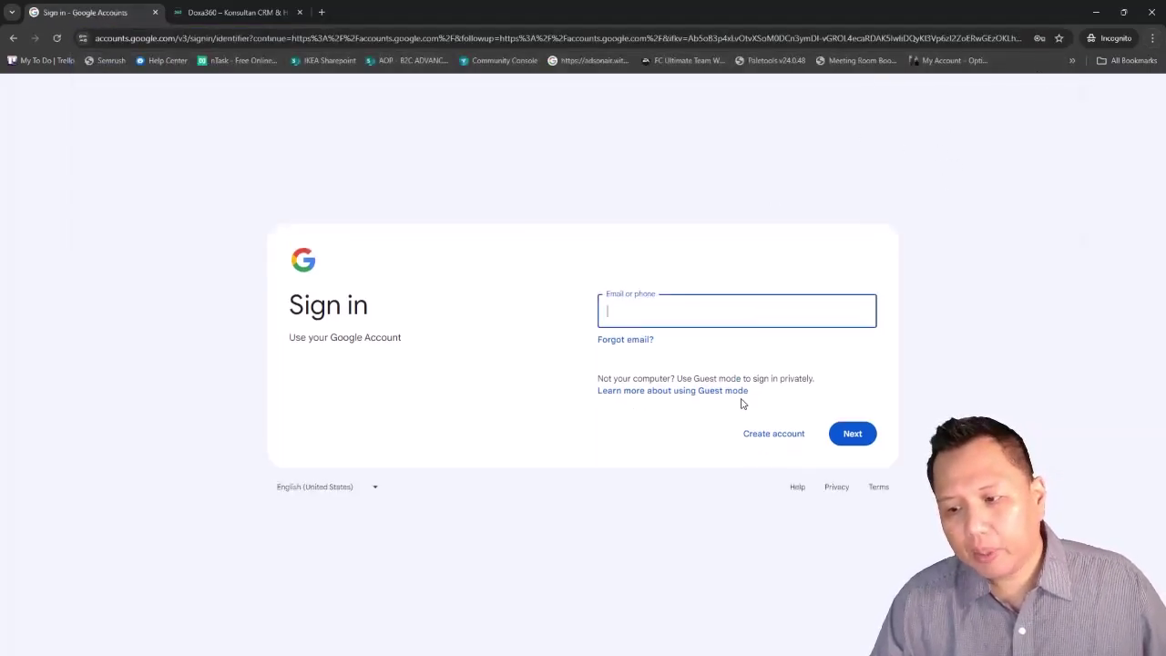
- Start creating a Google account for personal use and submit the account holder's first and last name
{"action": "left_click", "coordinate": [758, 439]}
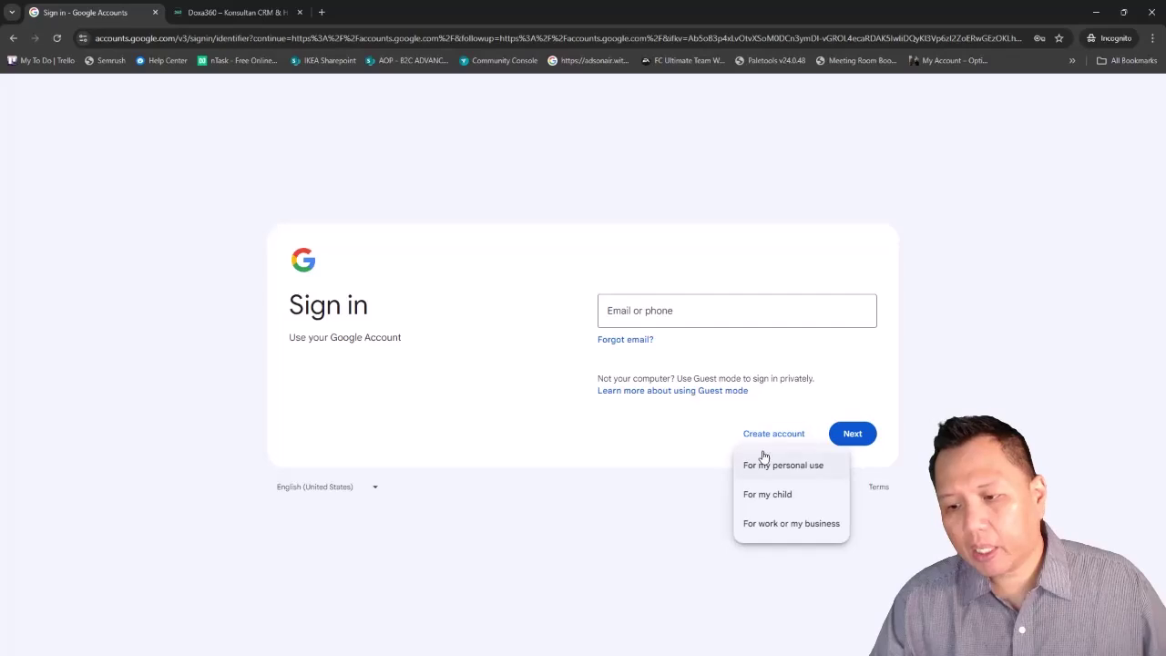
{"action": "left_click", "coordinate": [764, 467]}
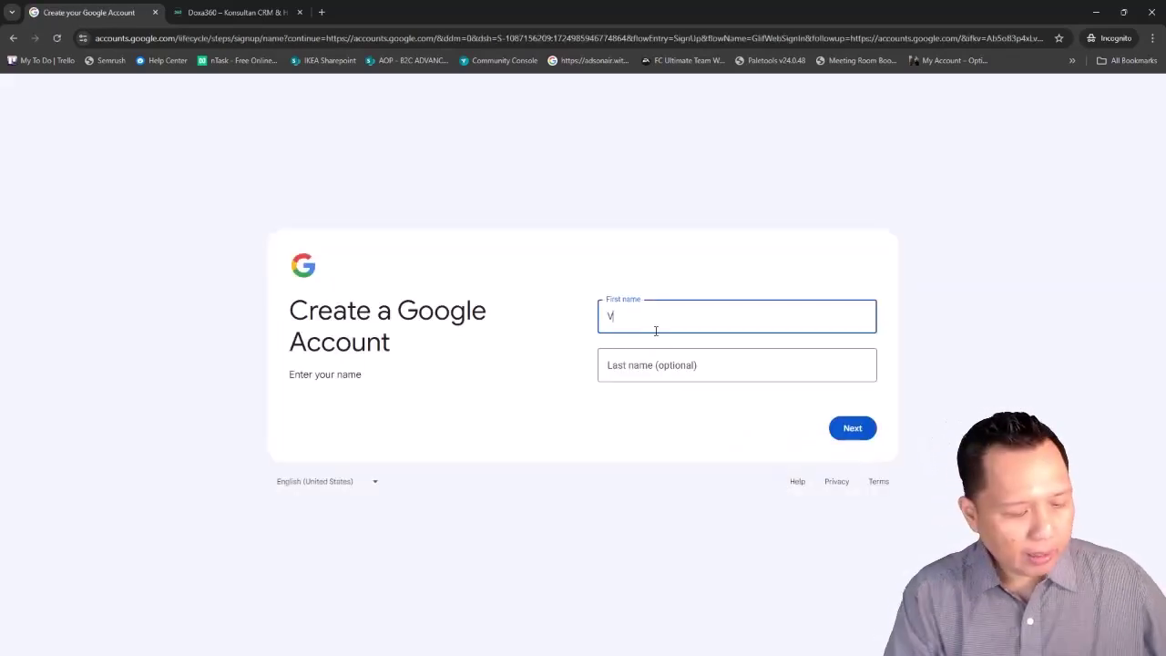
{"action": "key", "text": "Tab"}
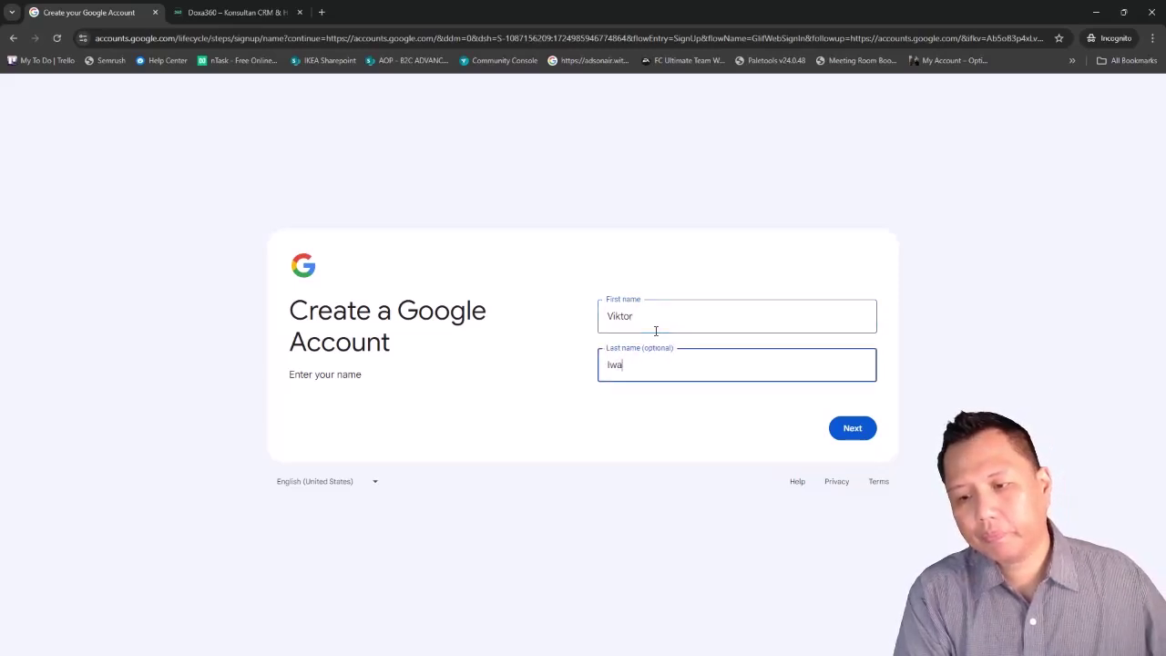
{"action": "key", "text": "Return"}
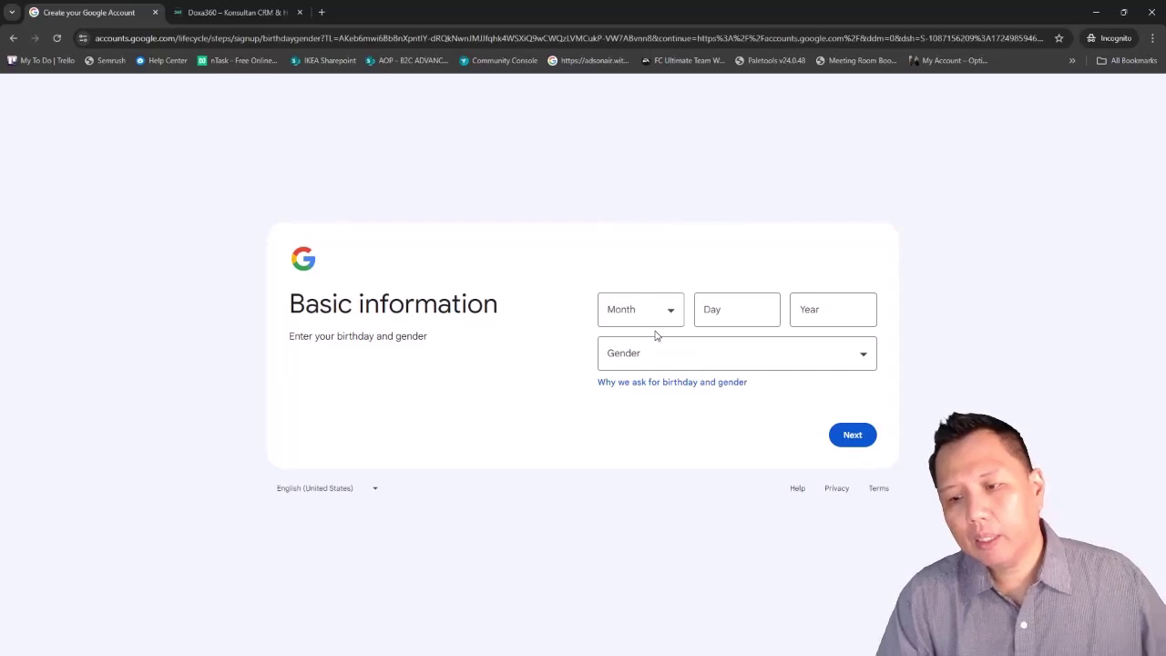
- Fill in the account holder's date of birth, set the gender to Male and submit the basic information
{"action": "left_click", "coordinate": [676, 311]}
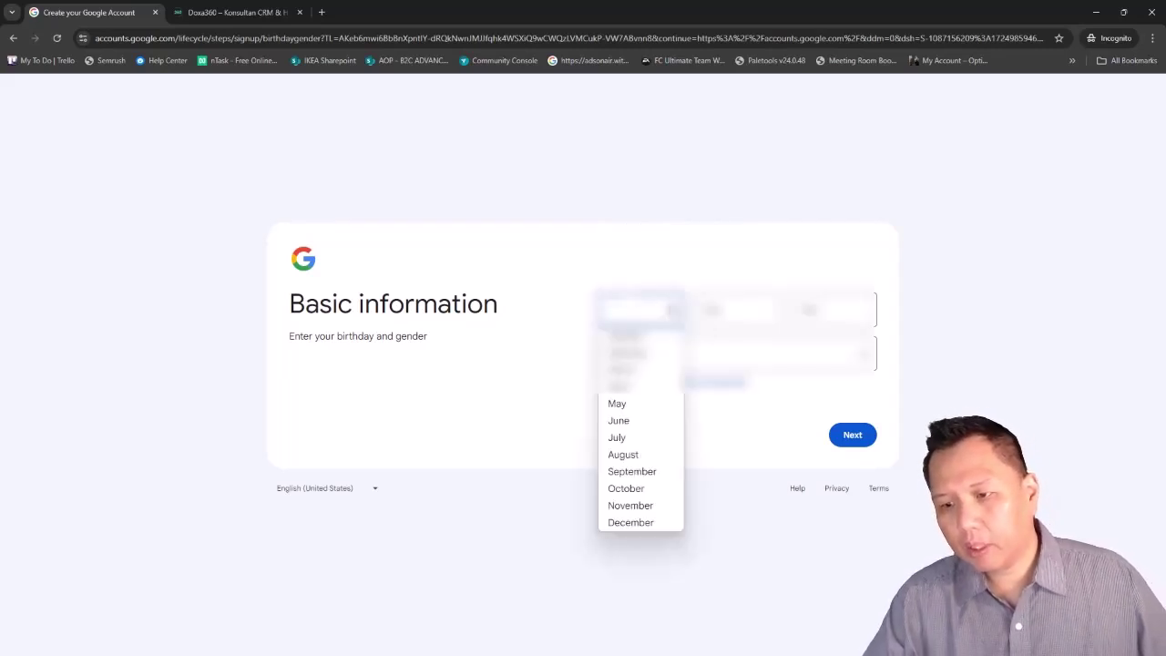
{"action": "left_click", "coordinate": [655, 353]}
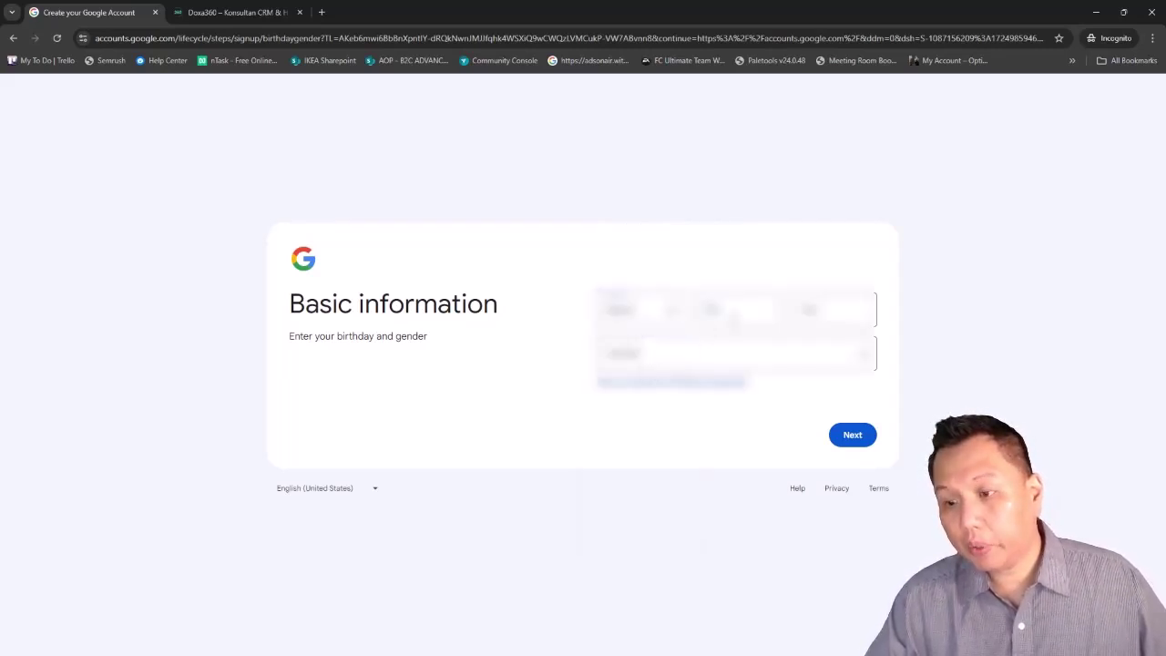
{"action": "left_click", "coordinate": [733, 317]}
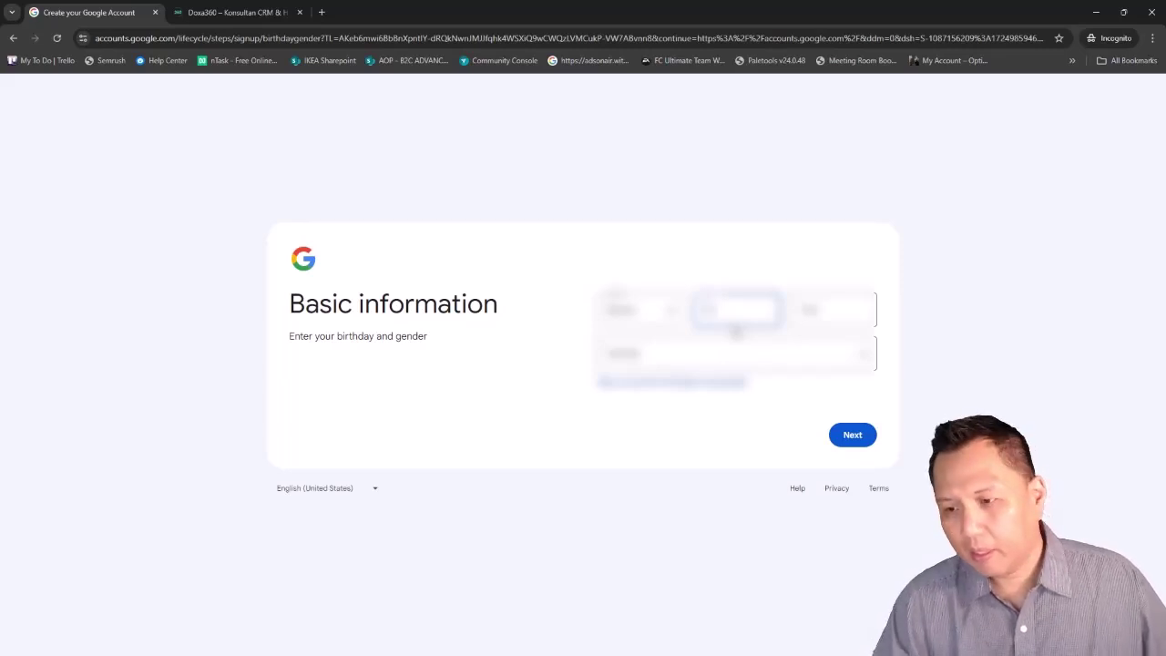
{"action": "left_click", "coordinate": [831, 310]}
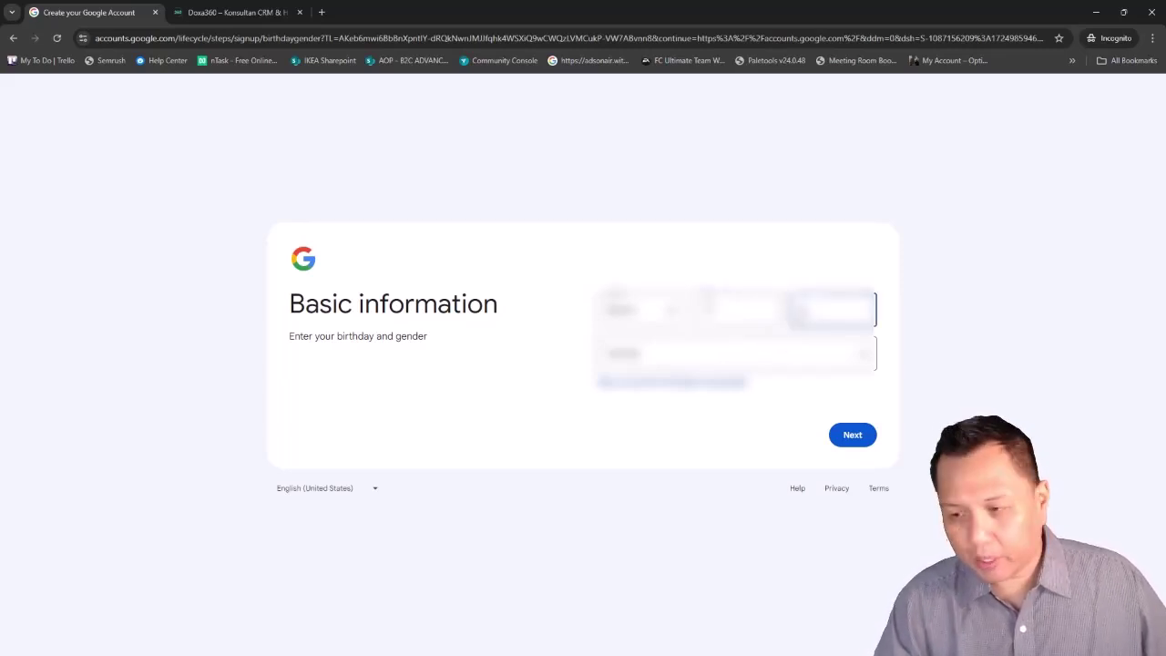
{"action": "left_click", "coordinate": [794, 354]}
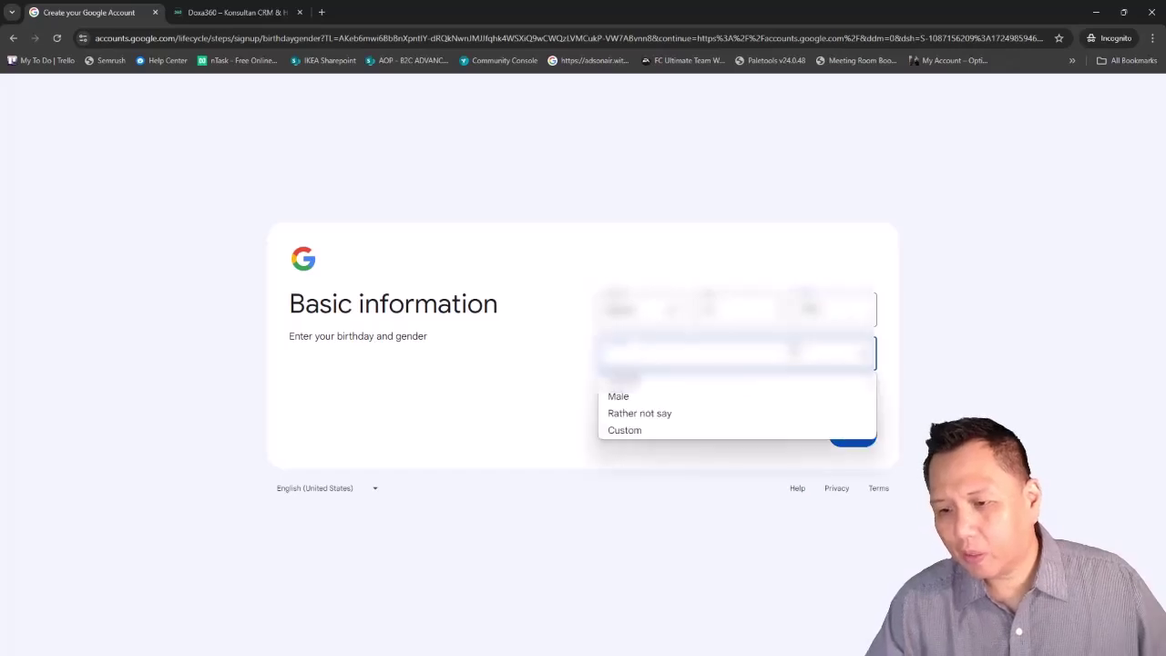
{"action": "left_click", "coordinate": [656, 395]}
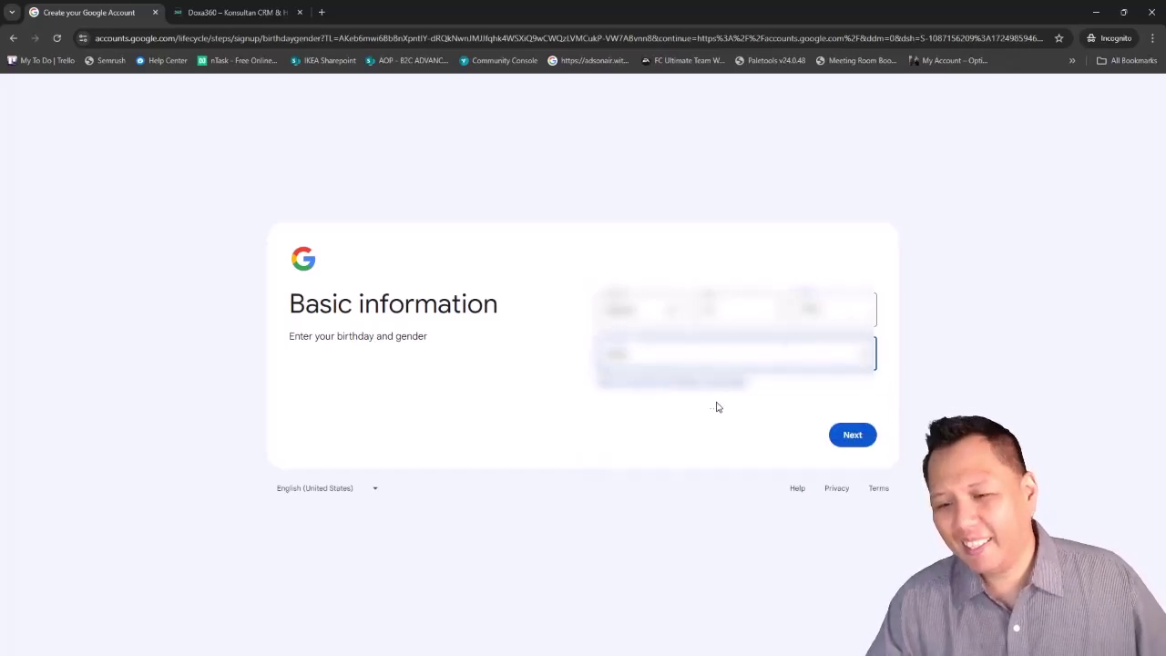
{"action": "left_click", "coordinate": [847, 438]}
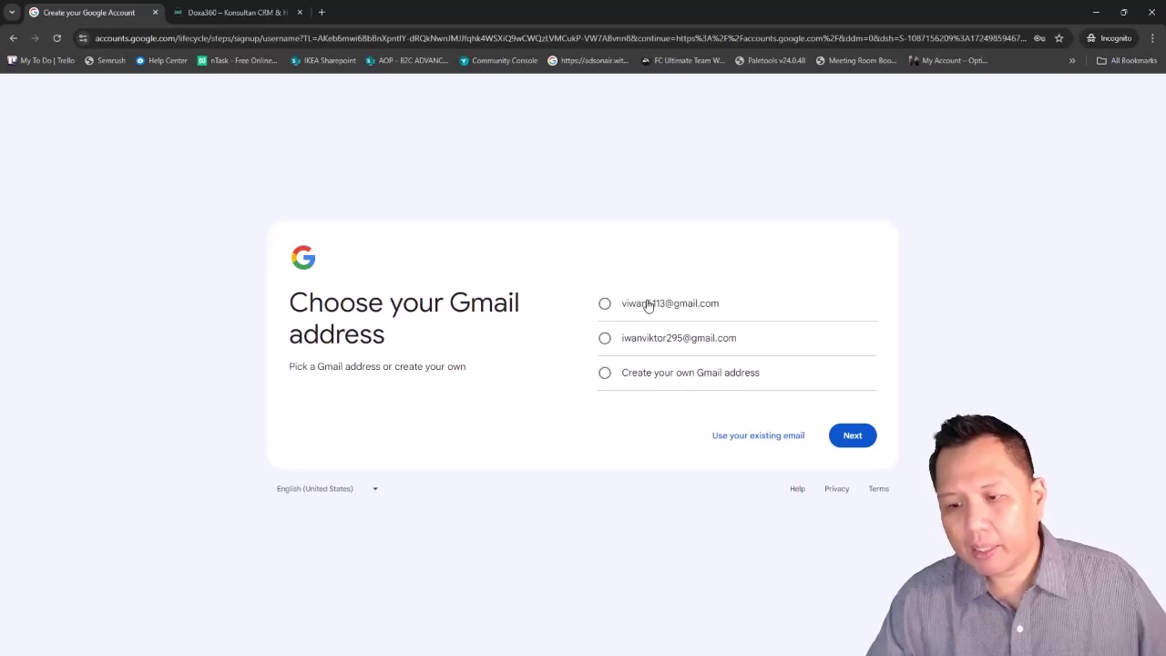
- Choose to use an existing email instead of a Gmail address and submit the business email address on the doxa360.com domain
{"action": "left_click", "coordinate": [743, 437]}
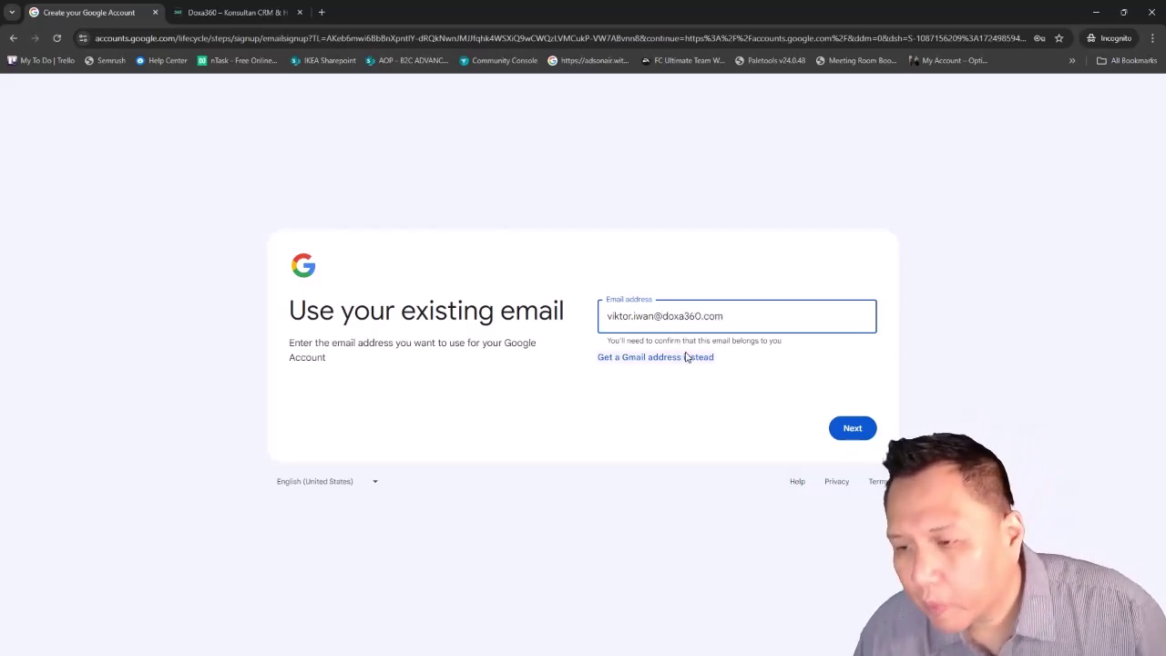
{"action": "left_click", "coordinate": [845, 431]}
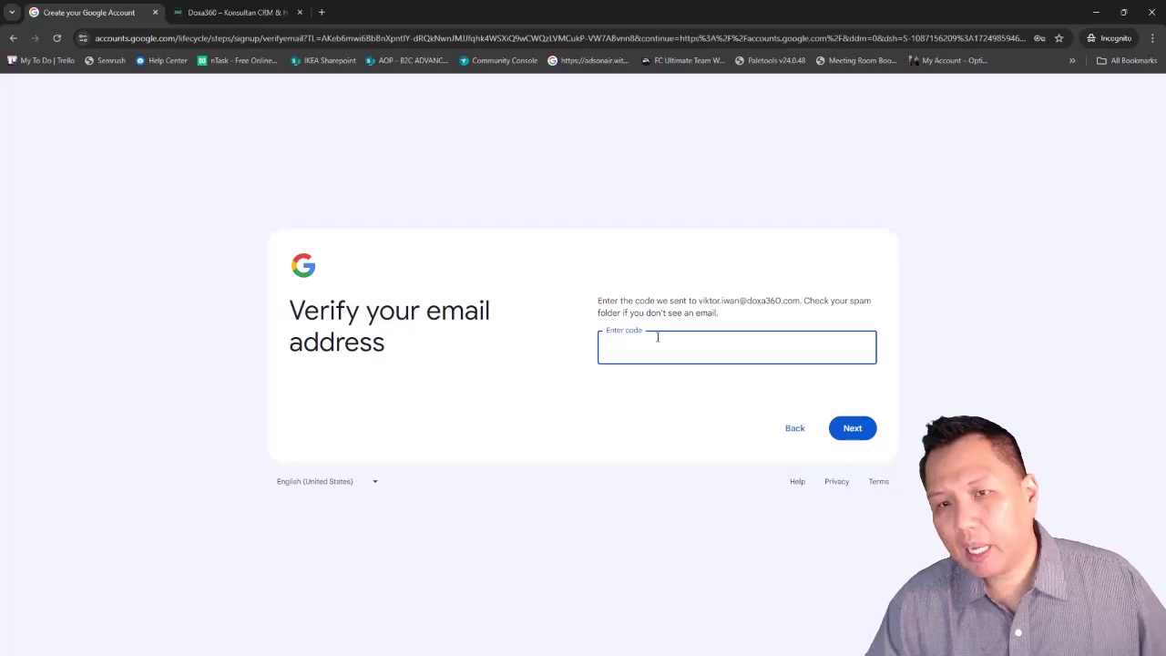
- Switch to the Kerjamail inbox, open Google's "Verify your email address" message and copy the verification code
{"action": "key", "text": "alt+Tab"}
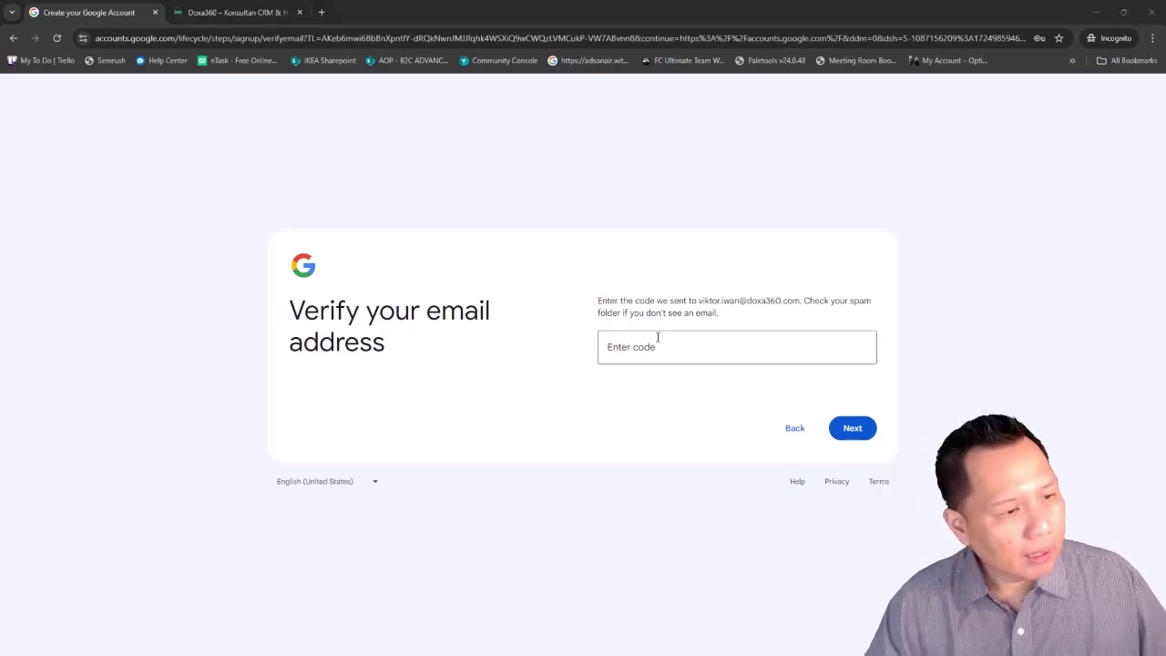
{"action": "key", "text": "alt+Tab"}
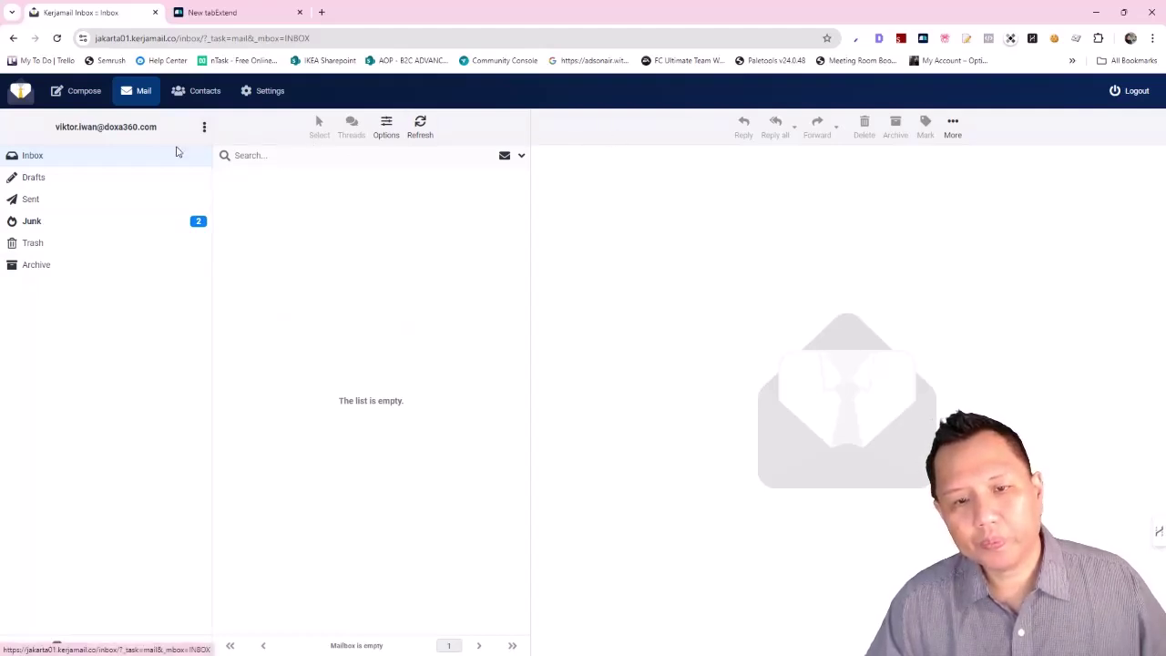
{"action": "left_click", "coordinate": [177, 154]}
{"action": "left_click", "coordinate": [296, 190]}
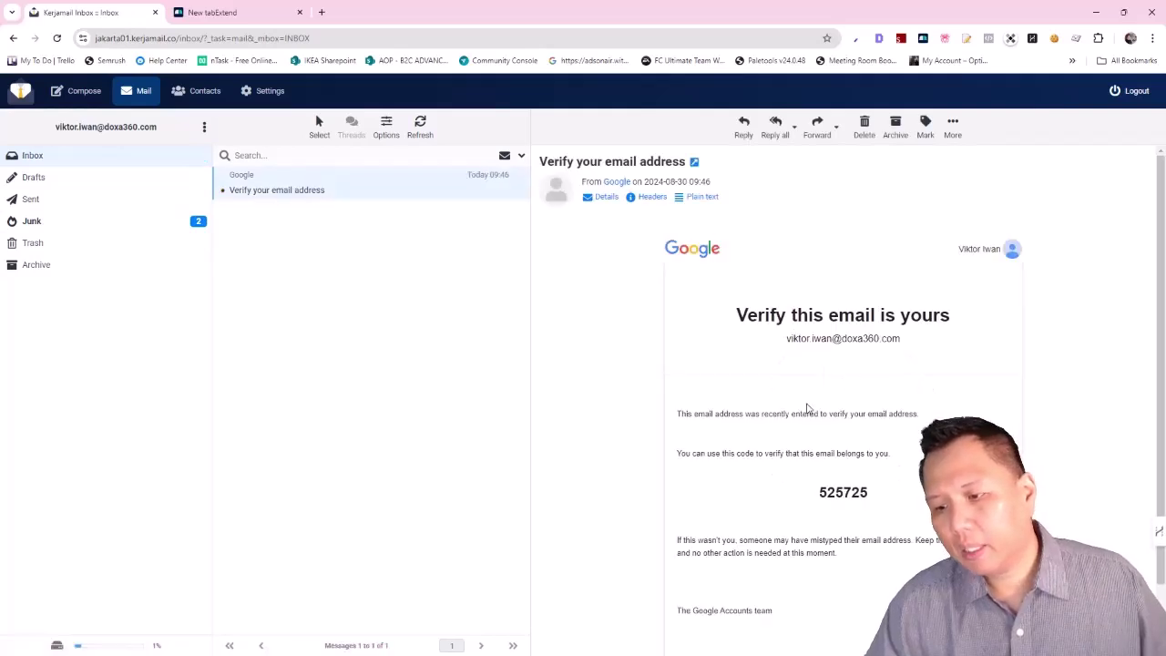
{"action": "double_click", "coordinate": [836, 496]}
{"action": "key", "text": "ctrl+c"}
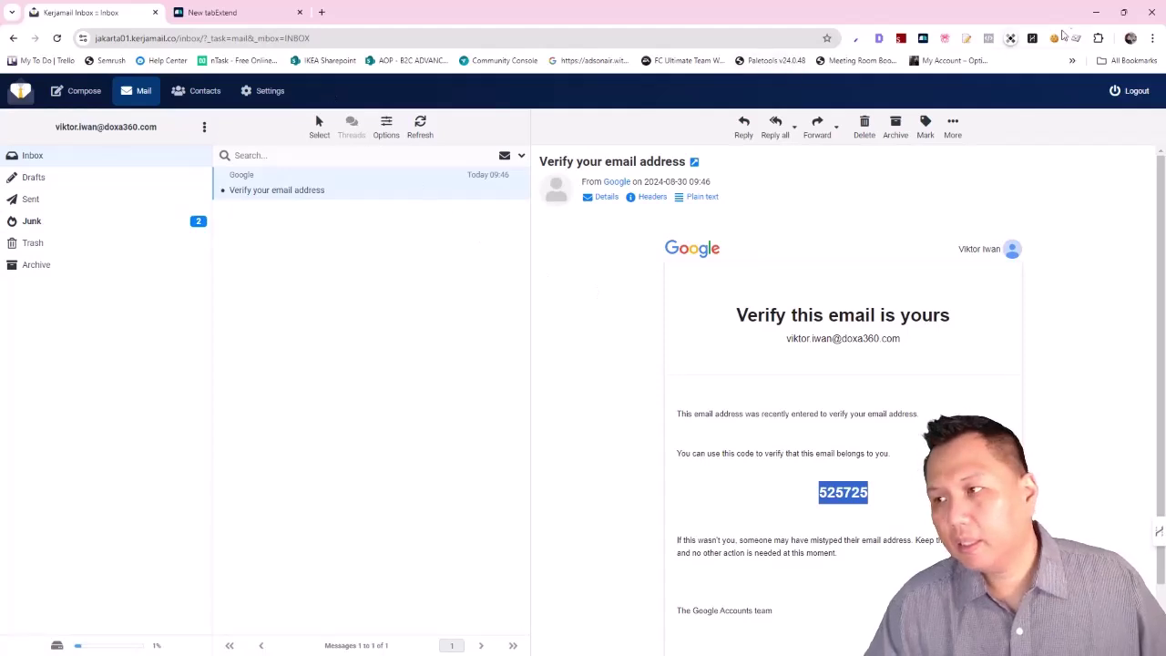
- Return to the Google account creation page, paste the verification code and submit it
{"action": "left_click", "coordinate": [1095, 12]}
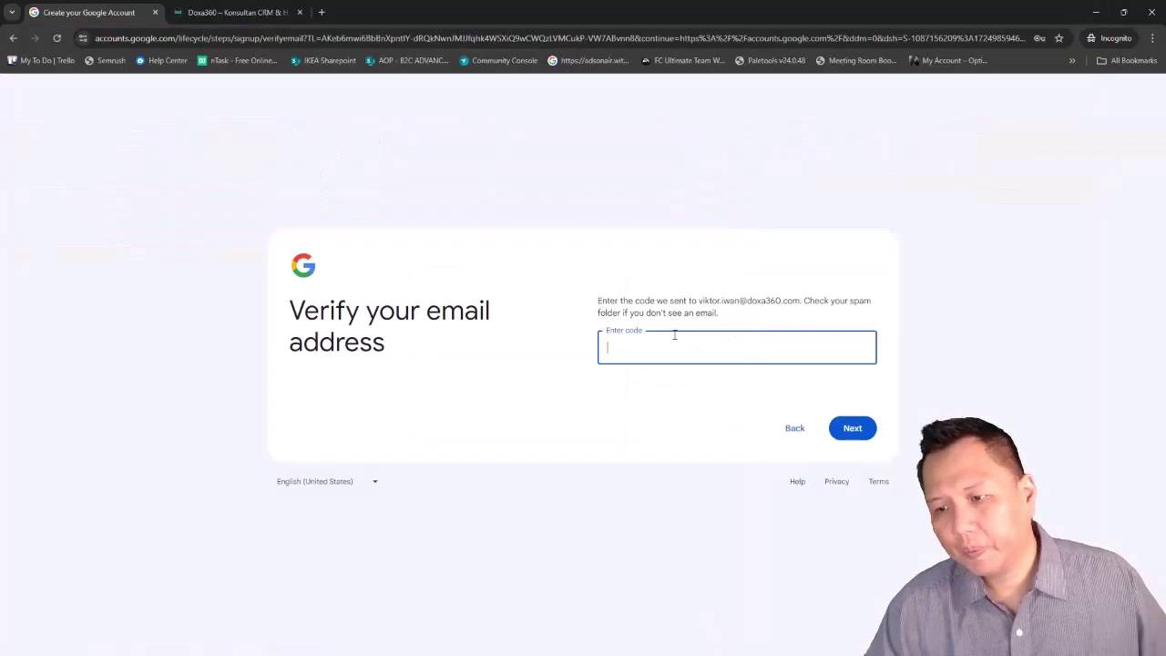
{"action": "key", "text": "ctrl+v"}
{"action": "left_click", "coordinate": [847, 435]}
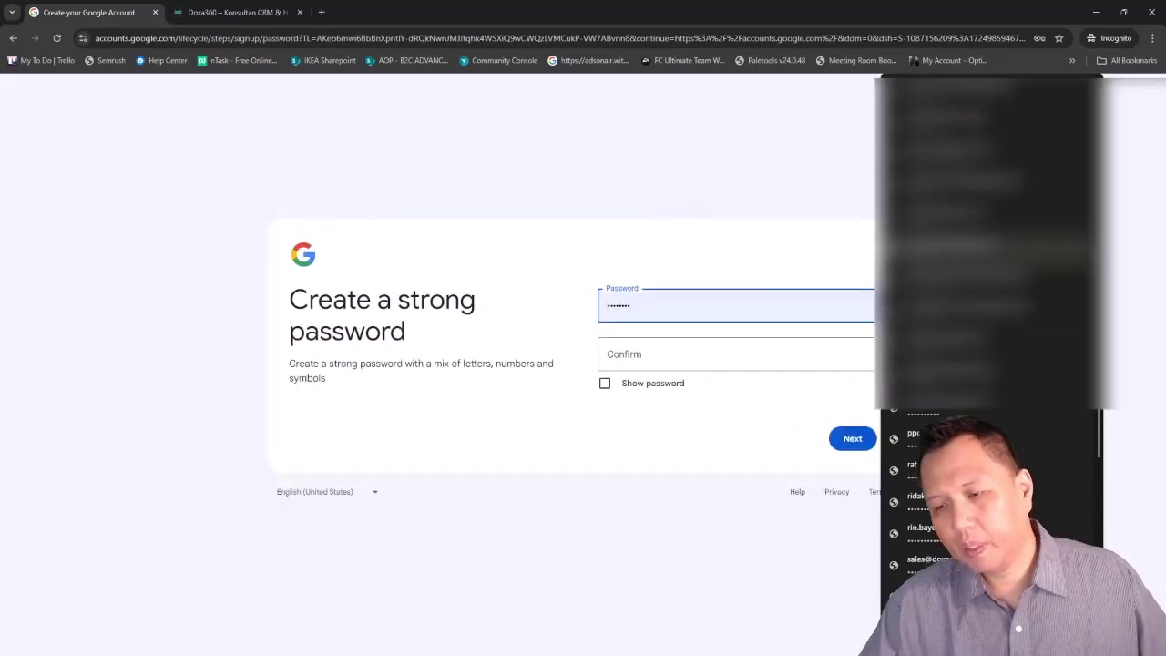
- Dismiss the saved-password suggestions, enter and confirm a new account password, and submit it
{"action": "left_click", "coordinate": [706, 238]}
{"action": "left_click", "coordinate": [702, 308]}
{"action": "type", "text": "••••"}
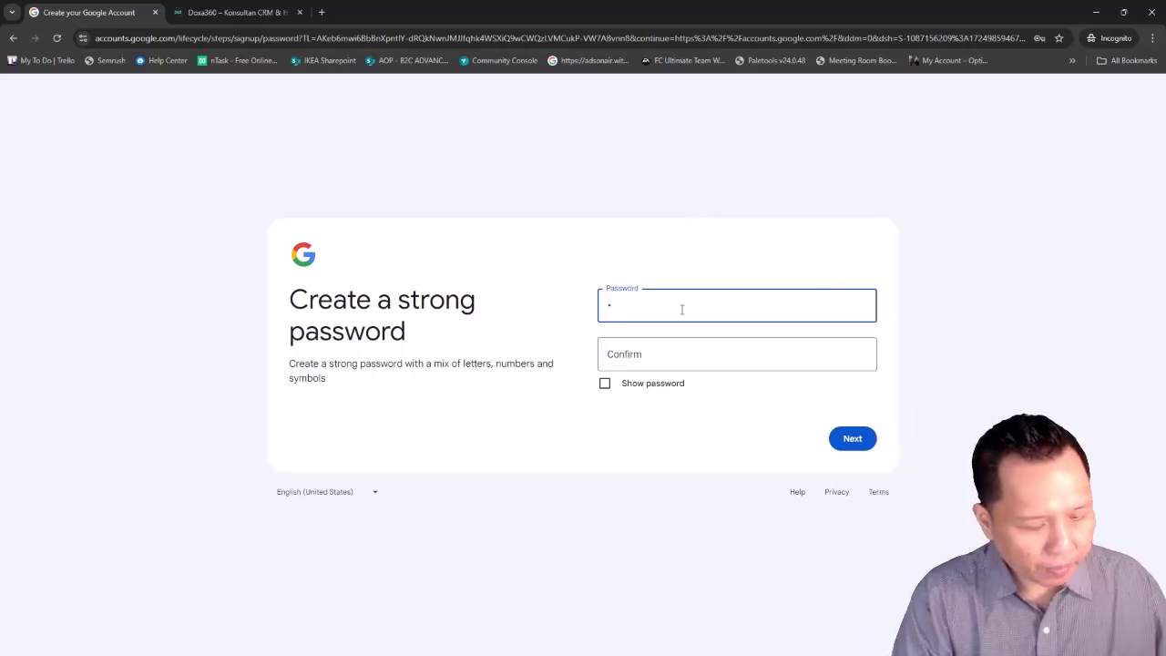
{"action": "type", "text": "•••••••"}
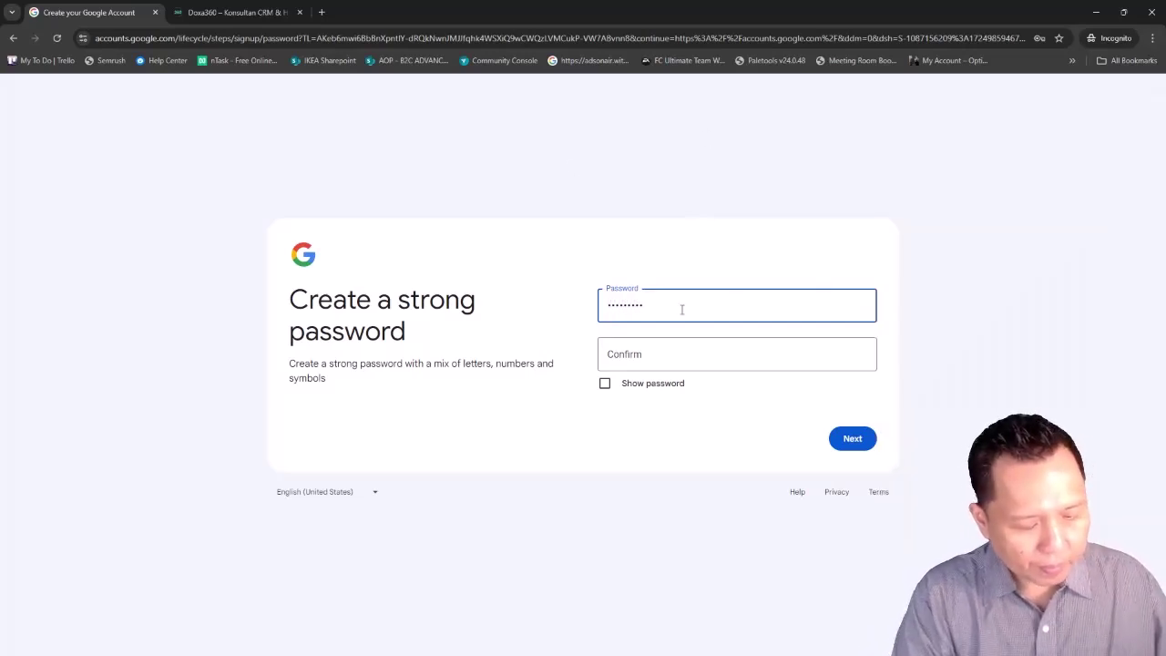
{"action": "key", "text": "Tab"}
{"action": "type", "text": "•••••••••••"}
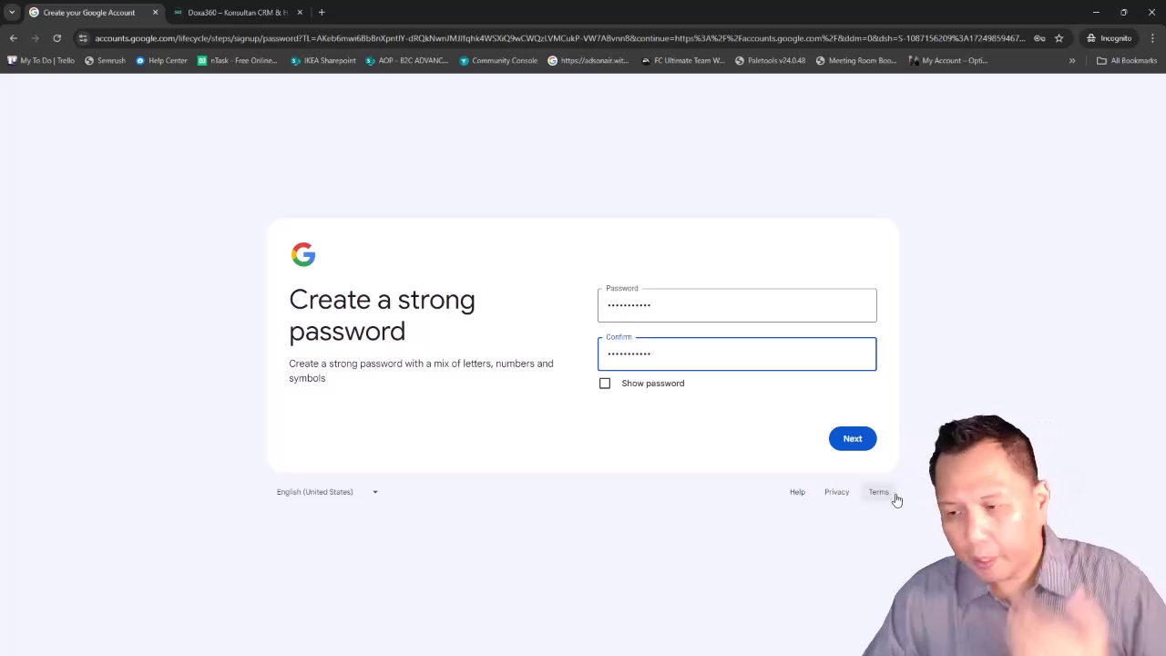
{"action": "left_click", "coordinate": [855, 440]}
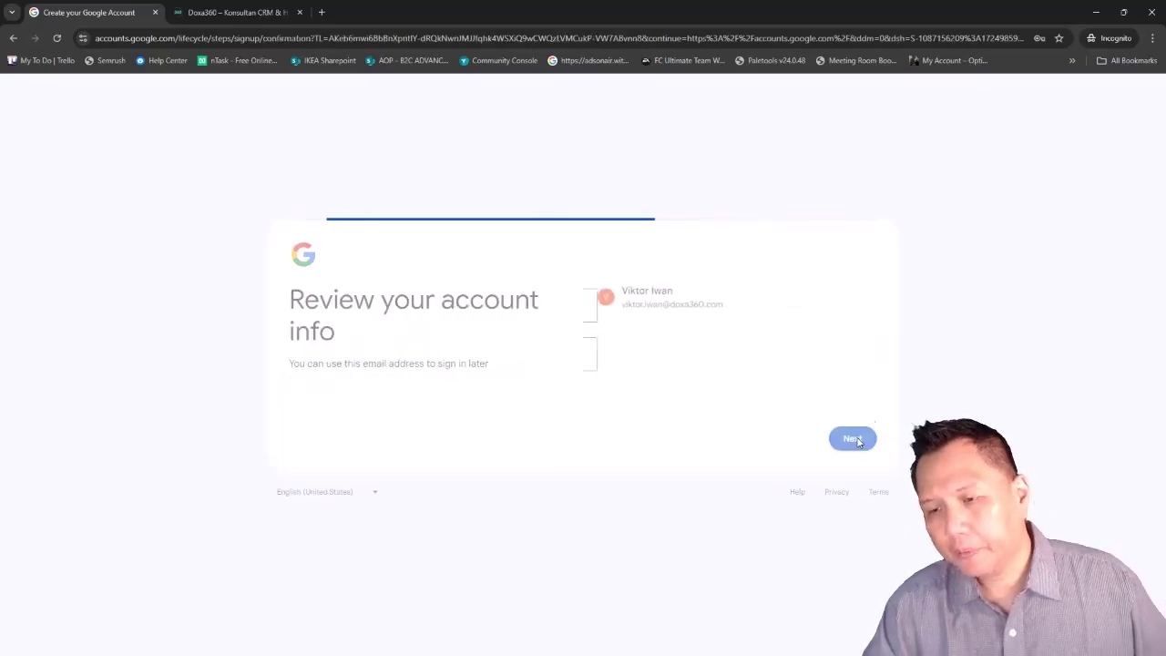
- Accept the reviewed account info and agree to Google's Privacy and Terms to create the account
{"action": "left_click", "coordinate": [852, 430]}
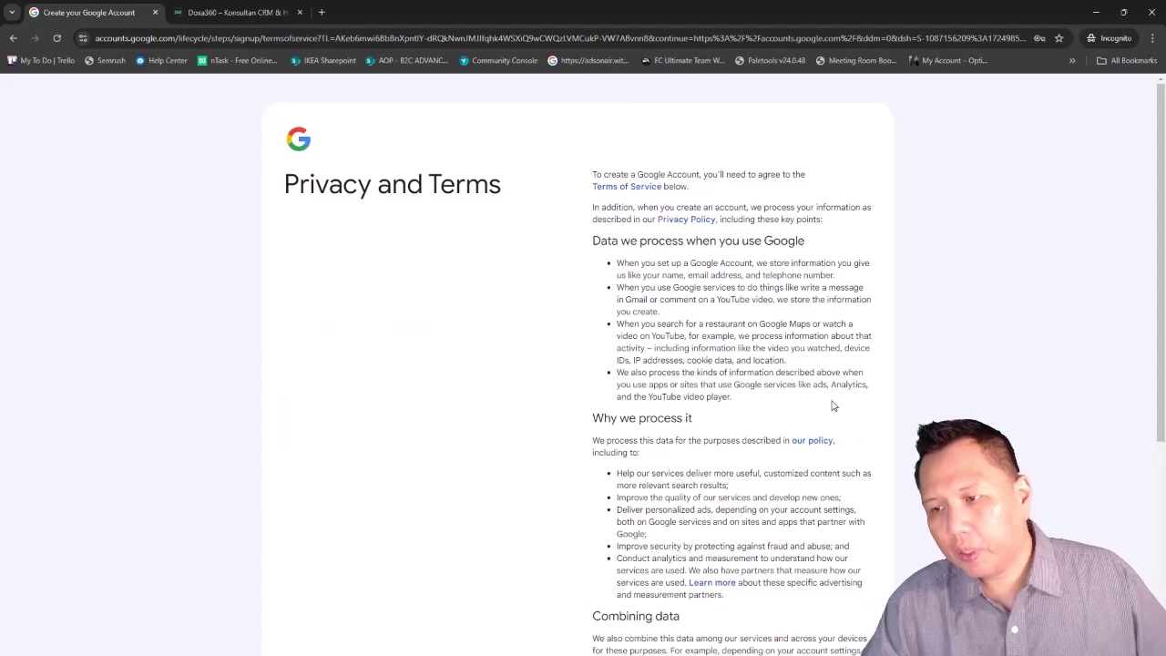
{"action": "scroll", "coordinate": [843, 441], "scroll_direction": "down", "scroll_amount": 4}
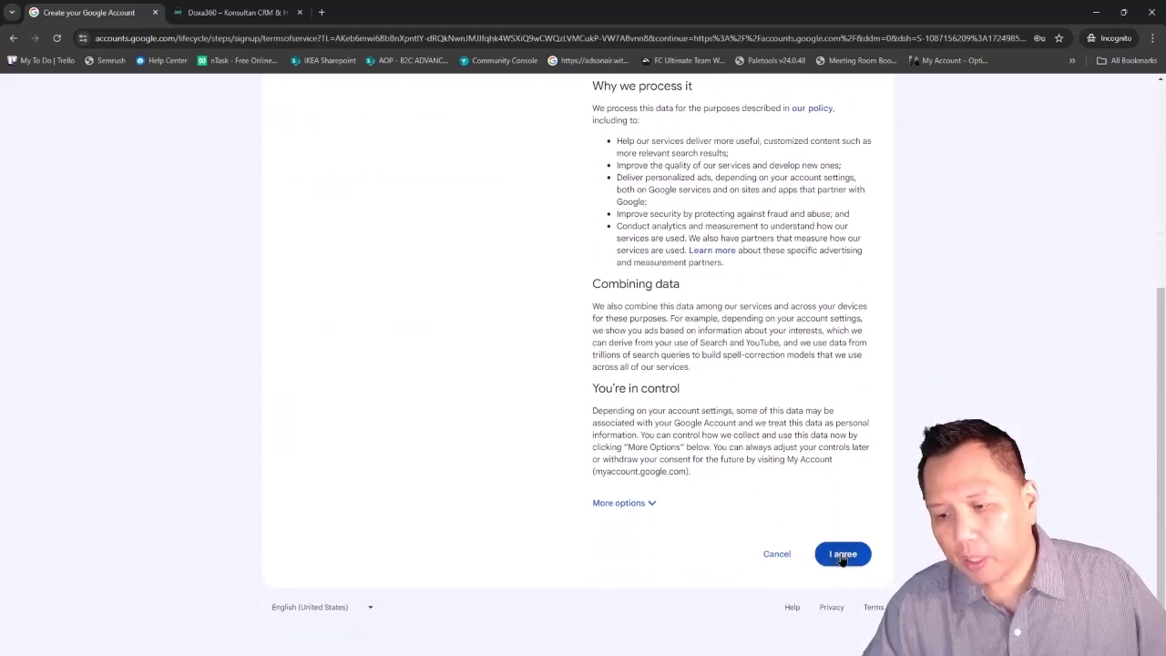
{"action": "left_click", "coordinate": [843, 554]}
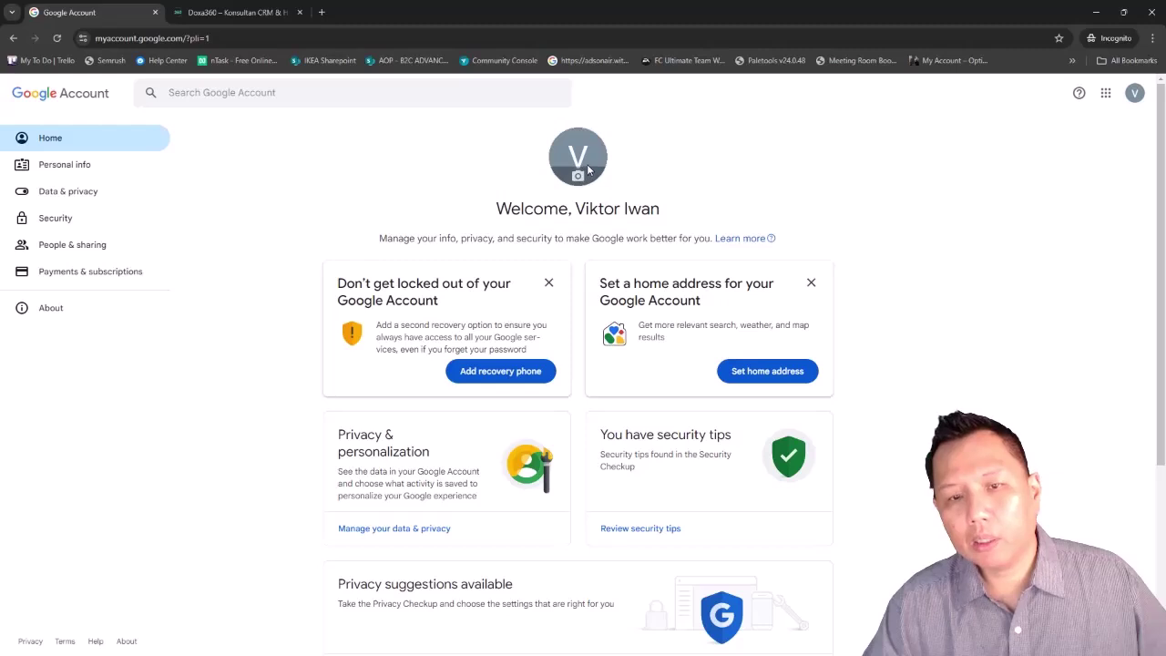
- Revisit the Doxa360 website and the Google Account page, and refresh the Kerjamail inbox to check for new messages
{"action": "left_click", "coordinate": [252, 14]}
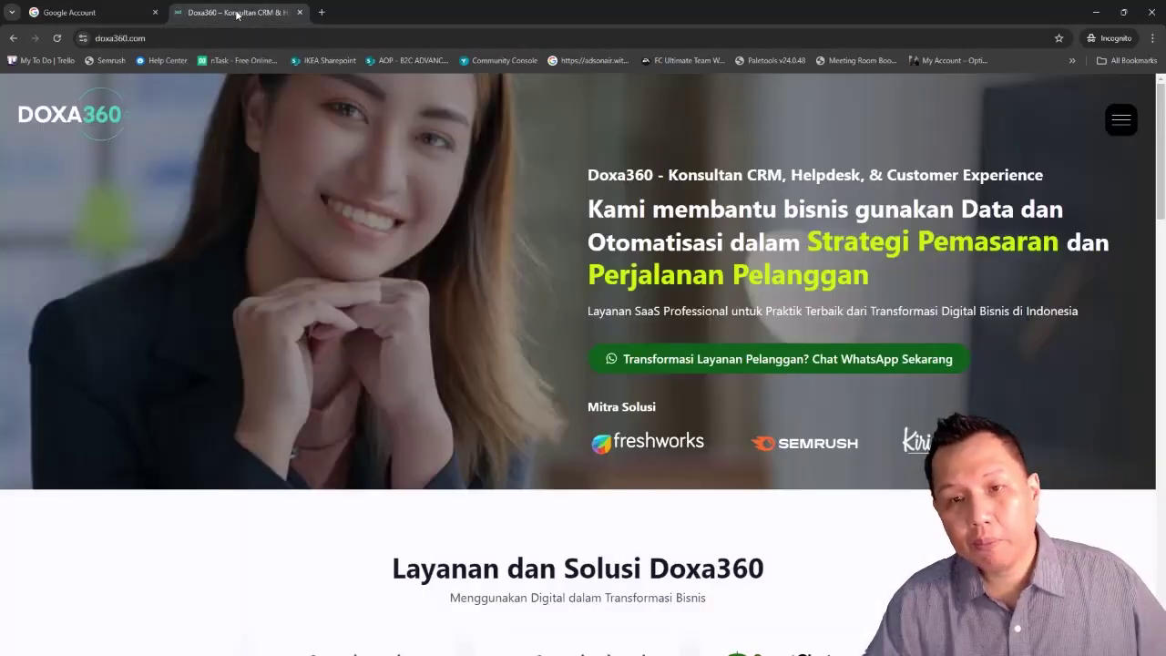
{"action": "left_click", "coordinate": [109, 10]}
{"action": "key", "text": "alt+Tab"}
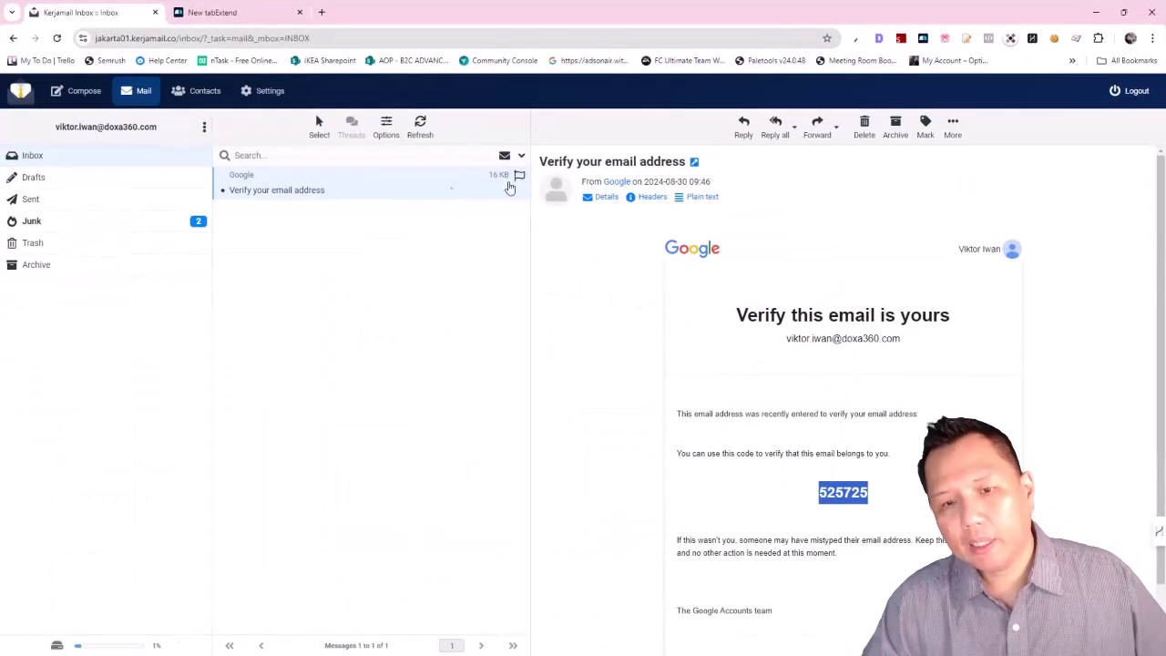
{"action": "left_click", "coordinate": [418, 134]}
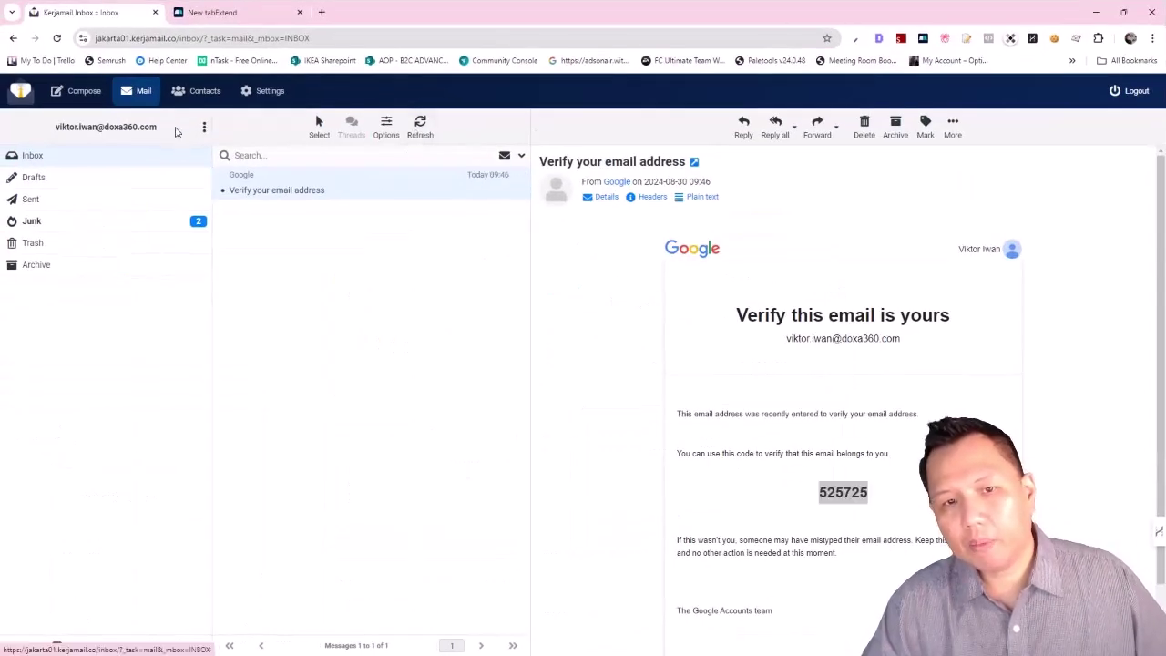
- Highlight the doxa360.com domain in the Kerjamail mailbox address and switch to the incognito browser window to view the Doxa360 website
{"action": "left_click_drag", "start_coordinate": [100, 124], "coordinate": [167, 131]}
{"action": "left_click", "coordinate": [205, 12]}
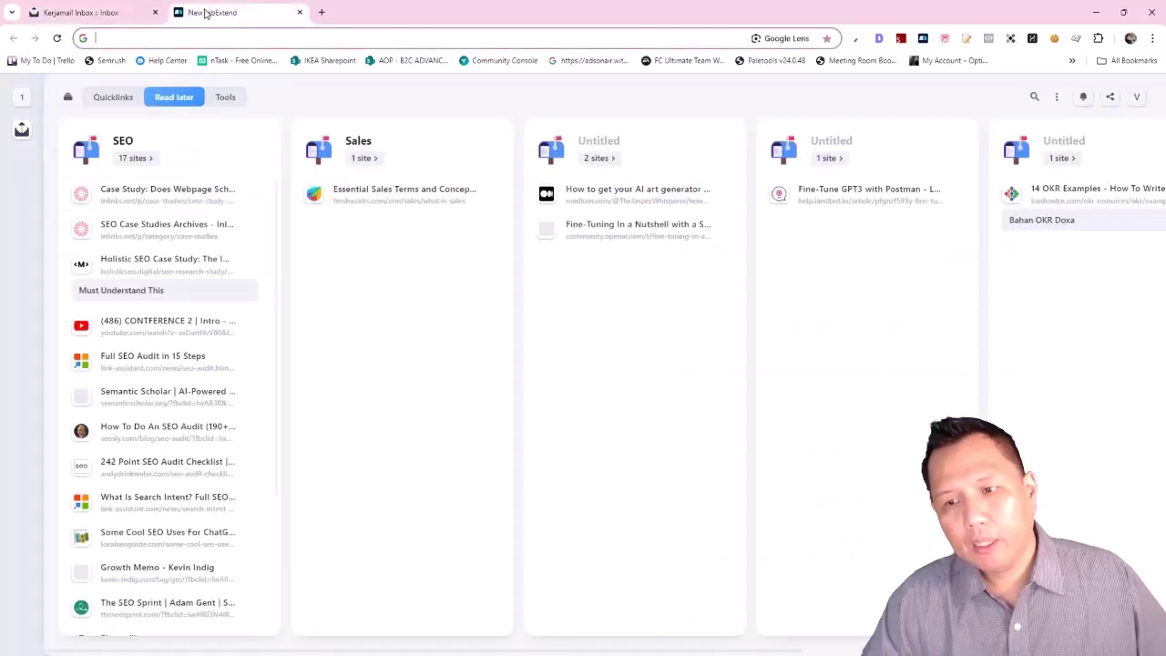
{"action": "left_click", "coordinate": [77, 14]}
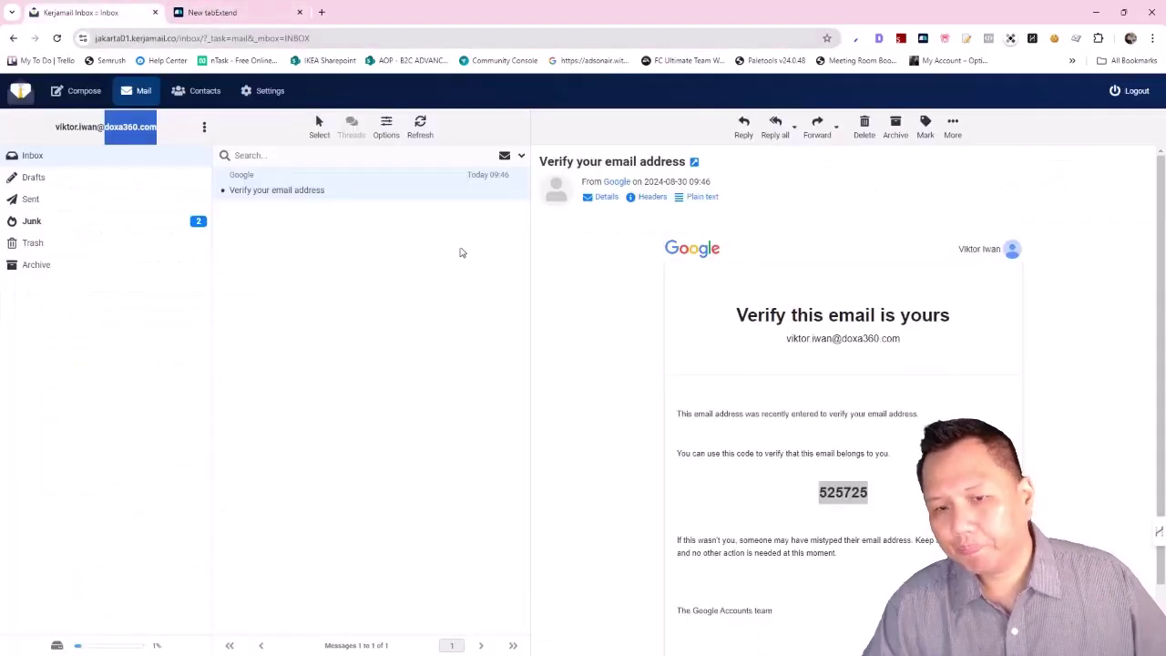
{"action": "key", "text": "alt+Tab"}
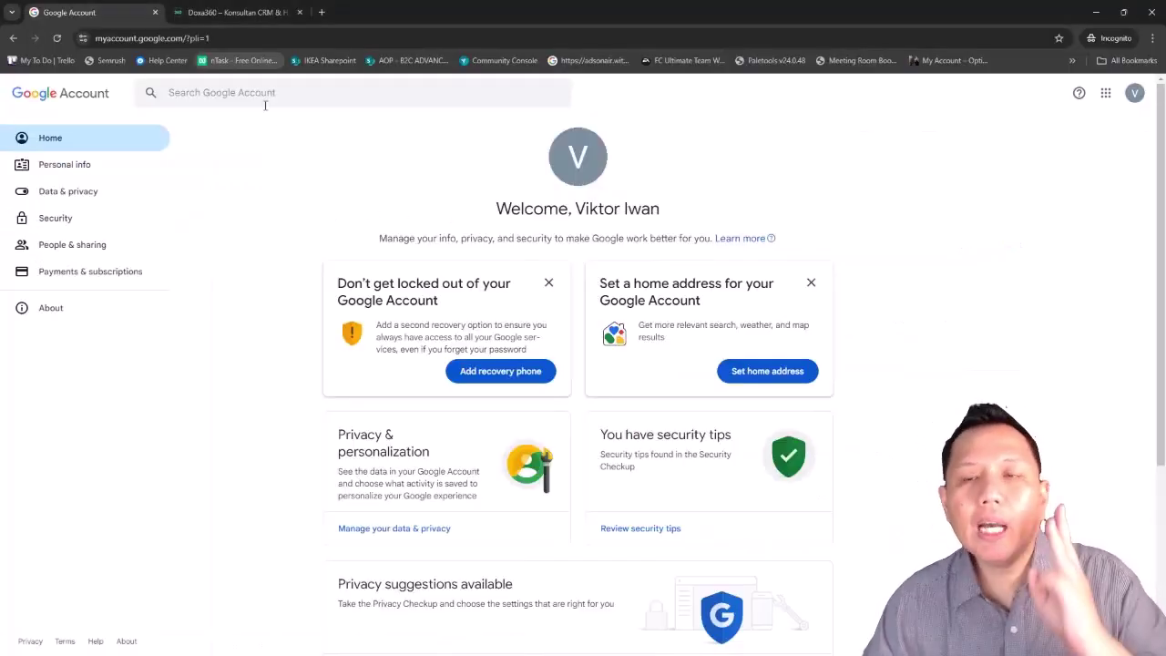
{"action": "left_click", "coordinate": [297, 44]}
{"action": "left_click", "coordinate": [262, 22]}
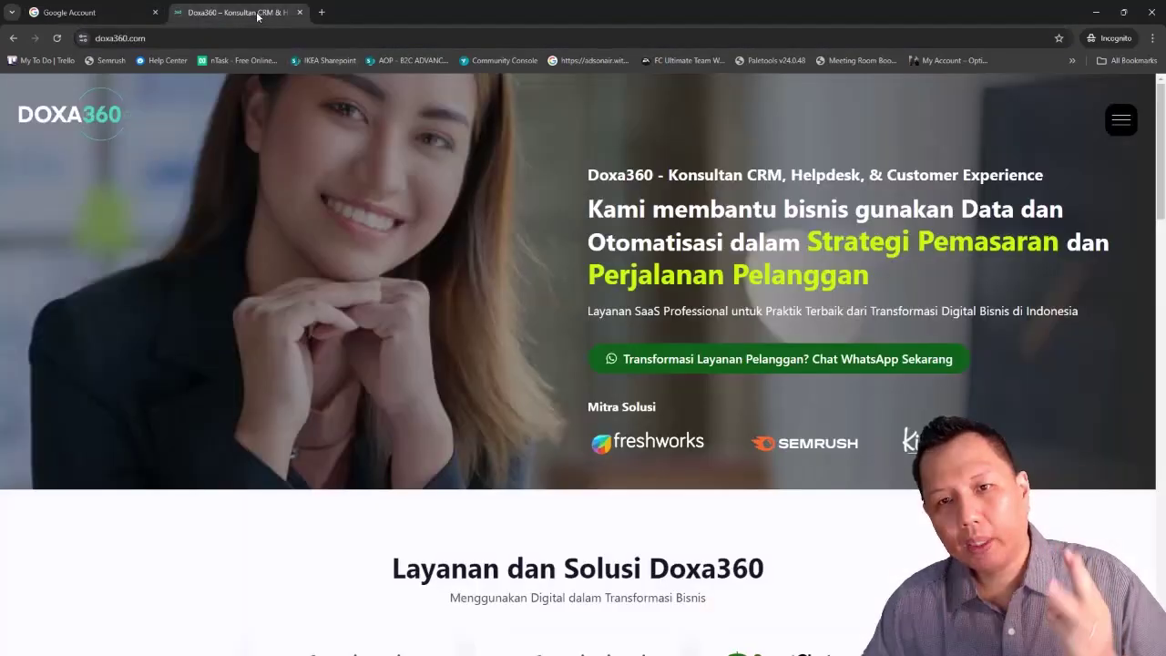
- Open analytics.google.com in place of the Google Account page and start the Google Analytics setup
{"action": "left_click", "coordinate": [114, 12]}
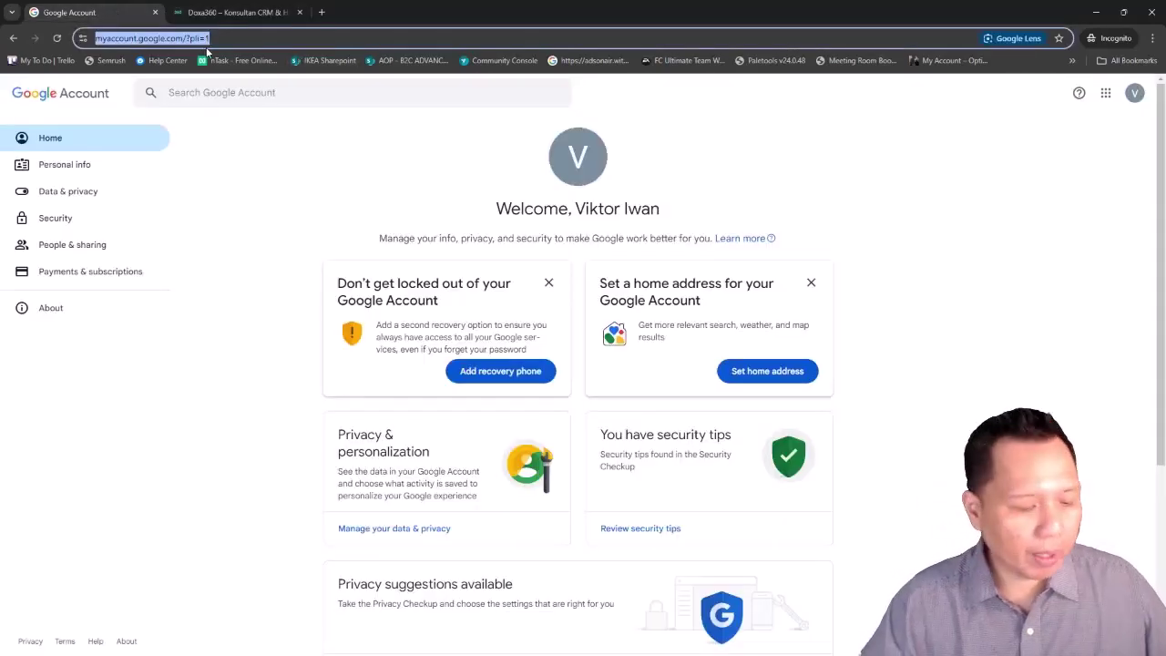
{"action": "type", "text": "analytics.google.com"}
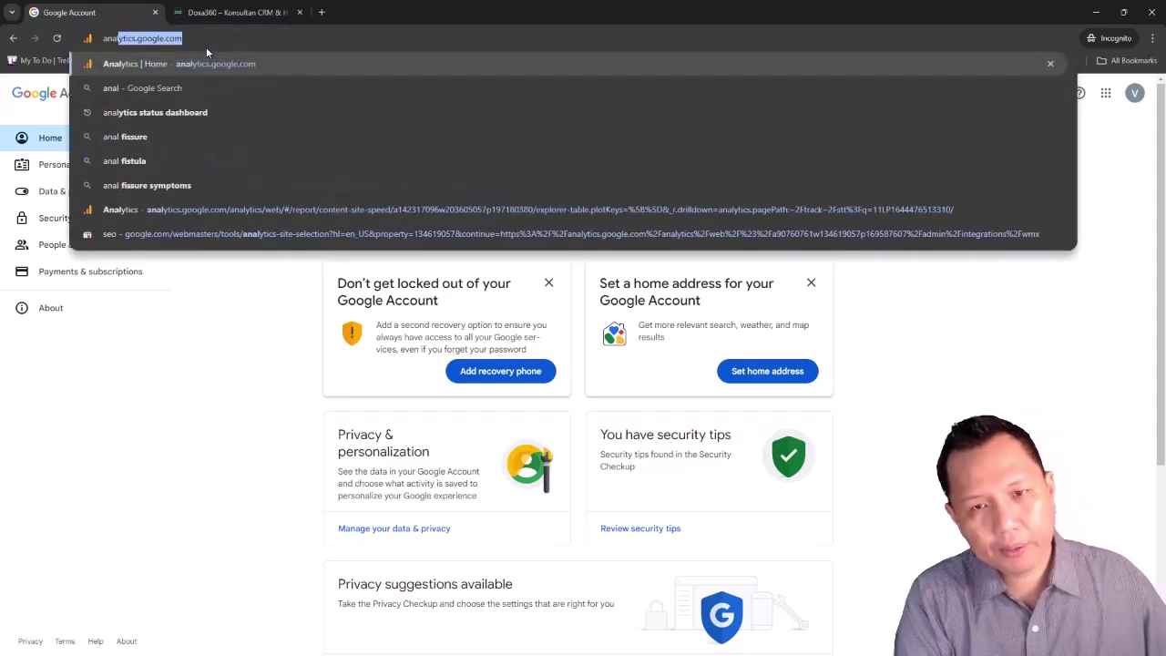
{"action": "key", "text": "Return"}
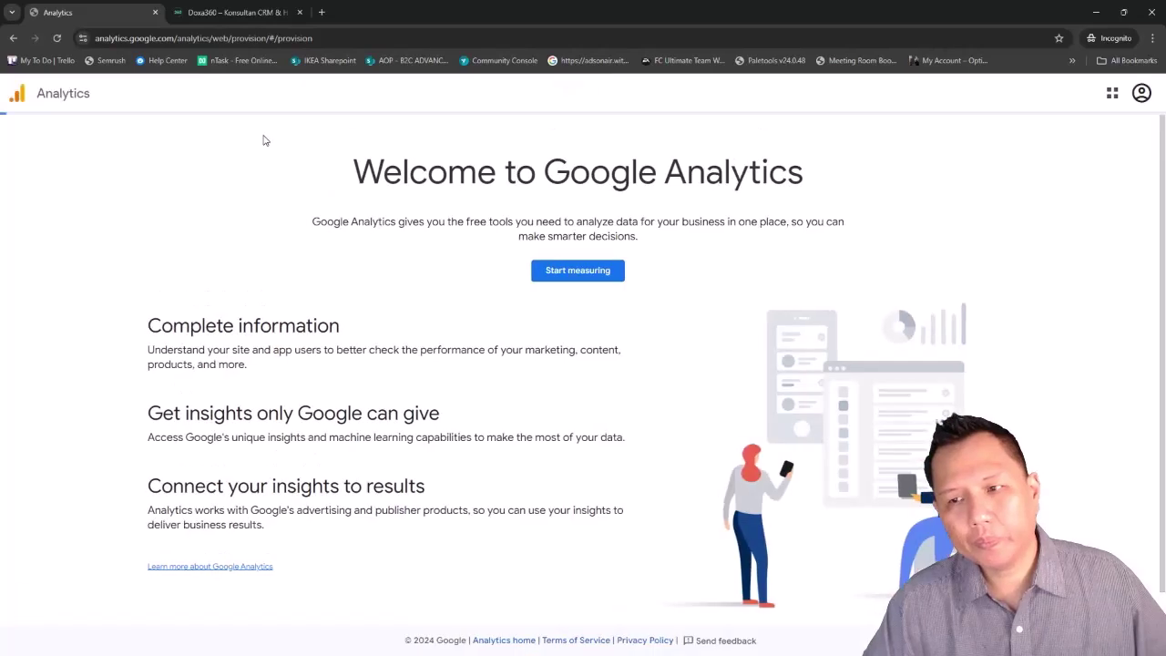
{"action": "left_click", "coordinate": [572, 271]}
- Name the Analytics account Doxa360, enable data sharing for Google products & services, and continue to property creation
{"action": "left_click", "coordinate": [324, 354]}
{"action": "type", "text": "Doxa360"}
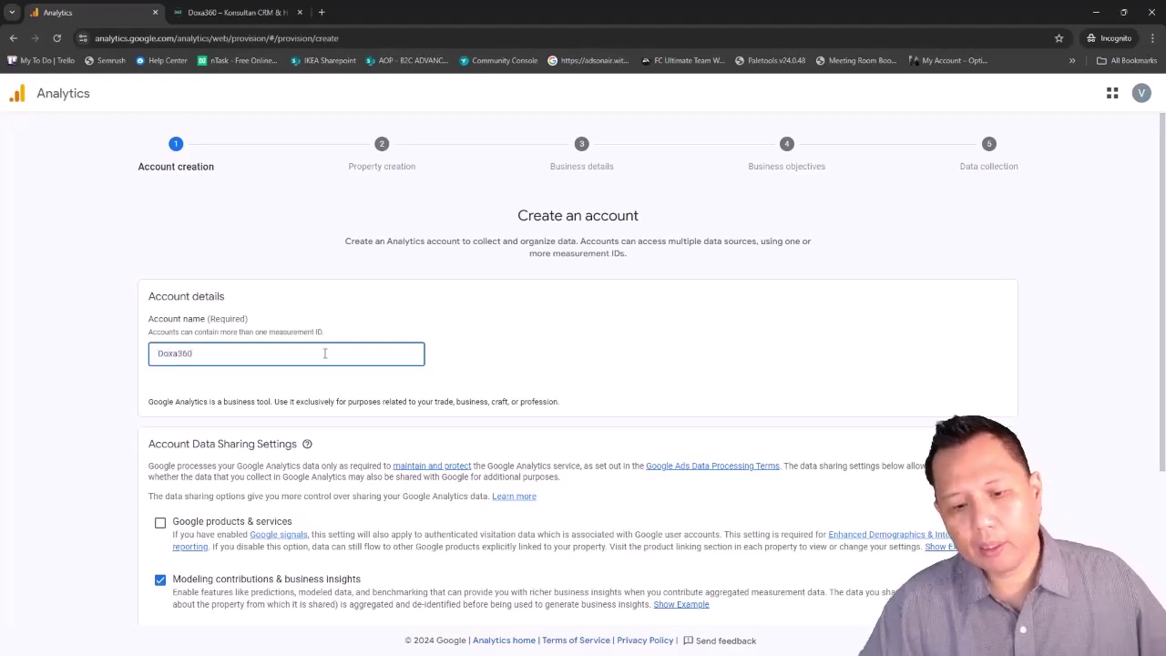
{"action": "scroll", "coordinate": [310, 355], "scroll_direction": "down", "scroll_amount": 3}
{"action": "left_click", "coordinate": [160, 306]}
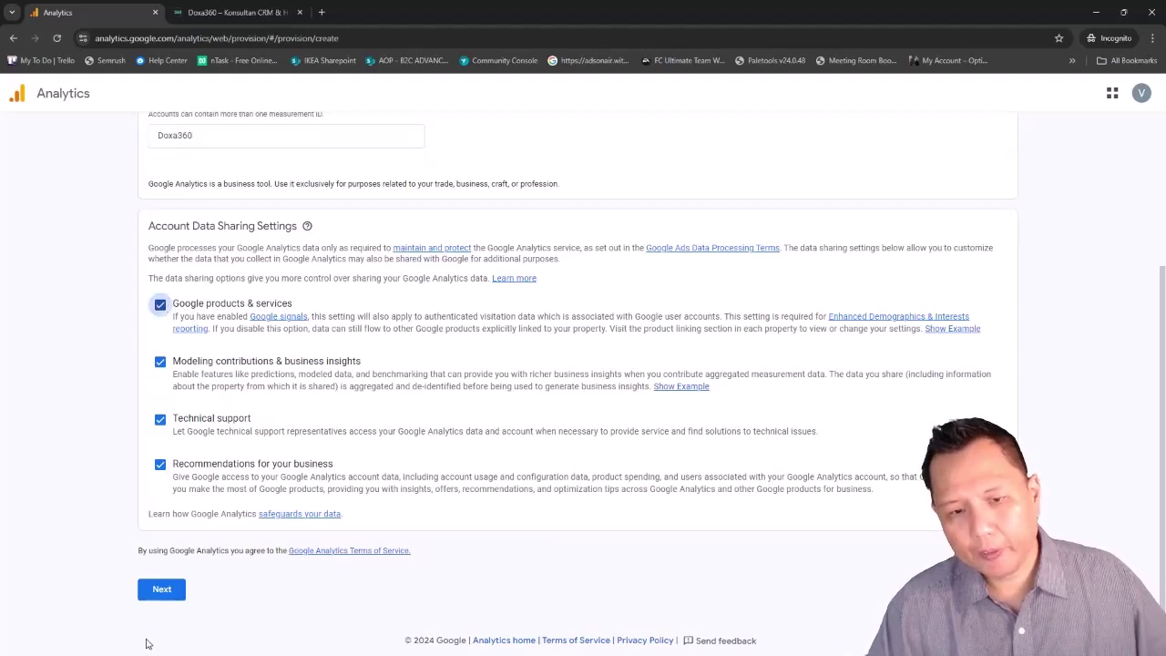
{"action": "left_click", "coordinate": [159, 590]}
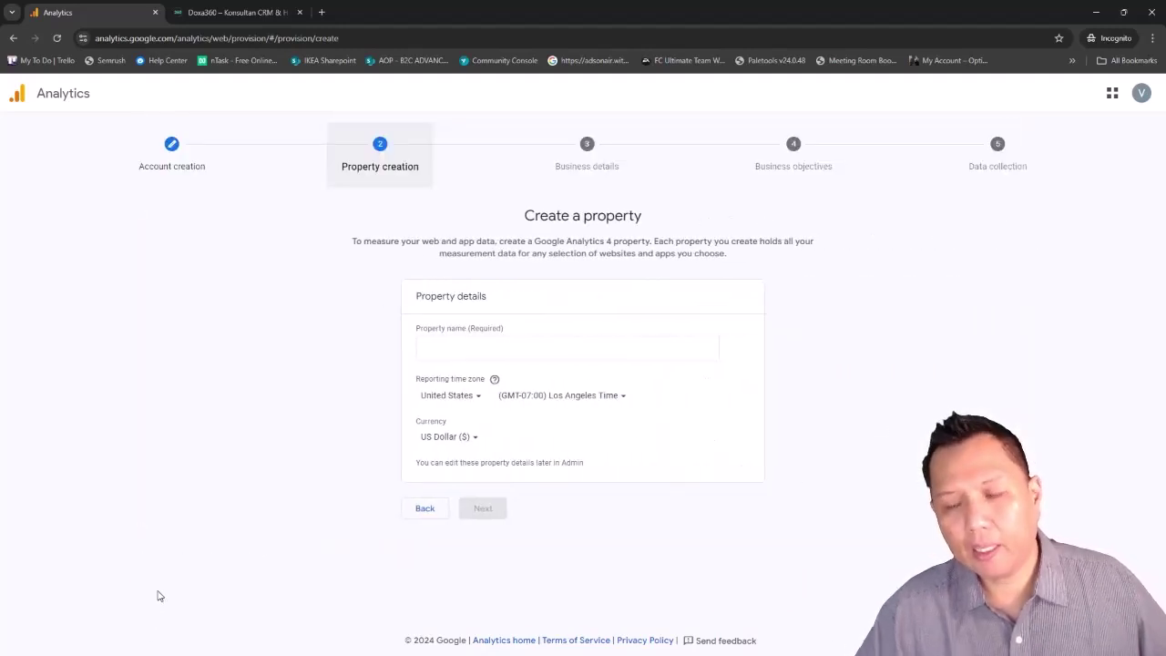
- Name the property Doxa360 and set its reporting time zone country to Indonesia
{"action": "left_click", "coordinate": [463, 349]}
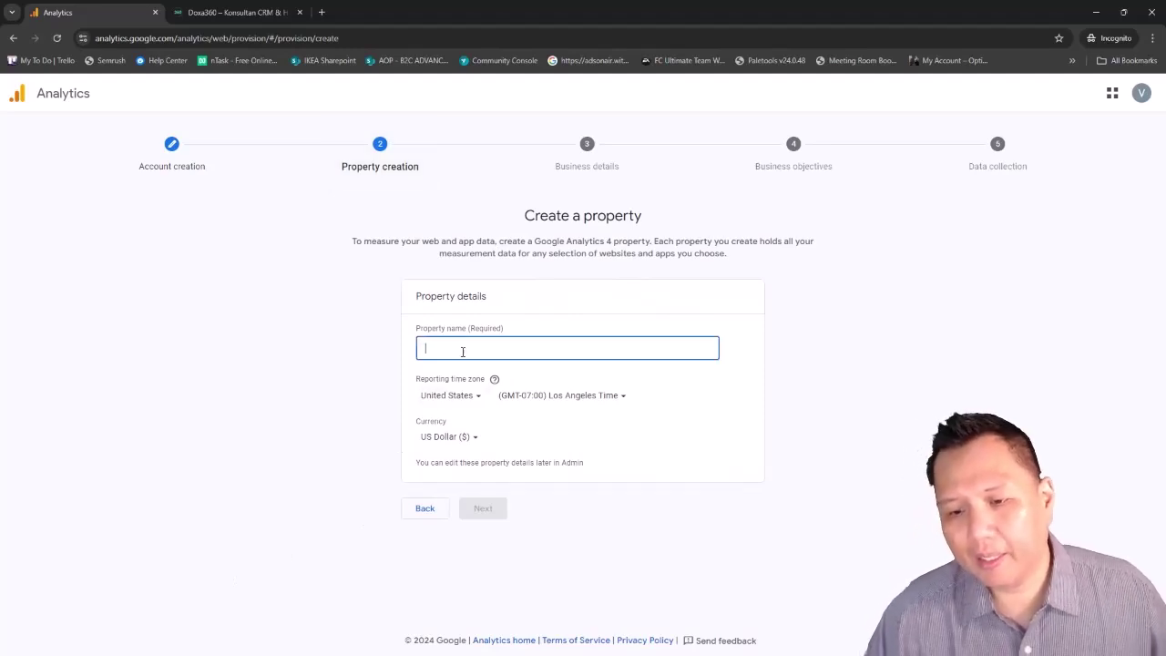
{"action": "type", "text": "Doxa360"}
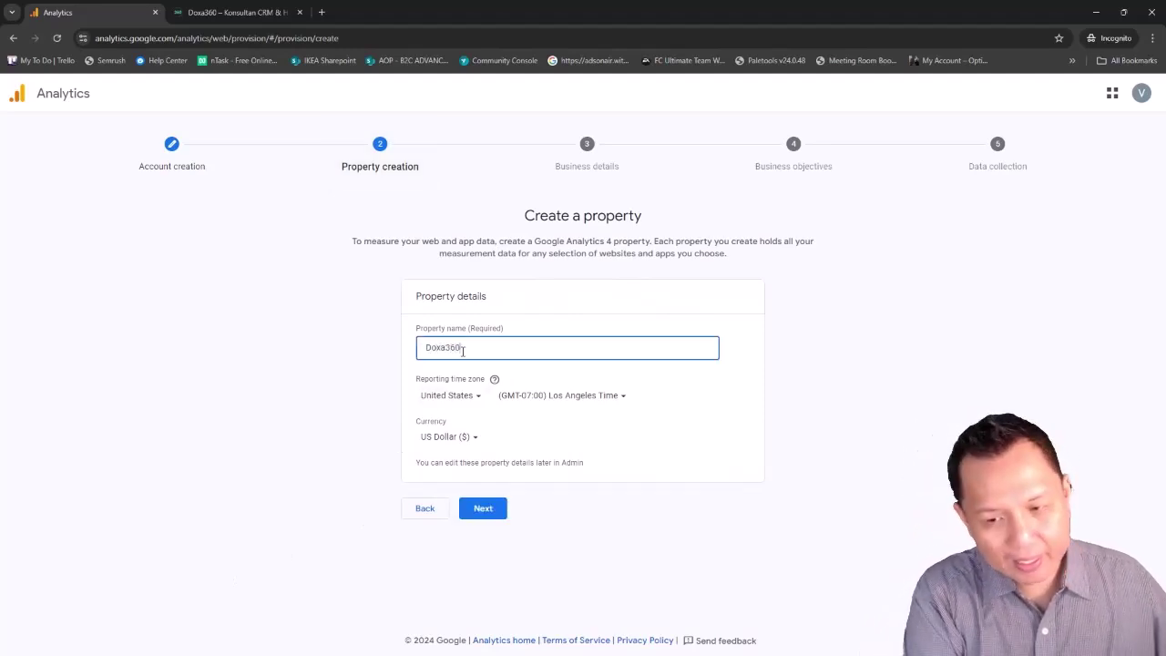
{"action": "left_click", "coordinate": [476, 398]}
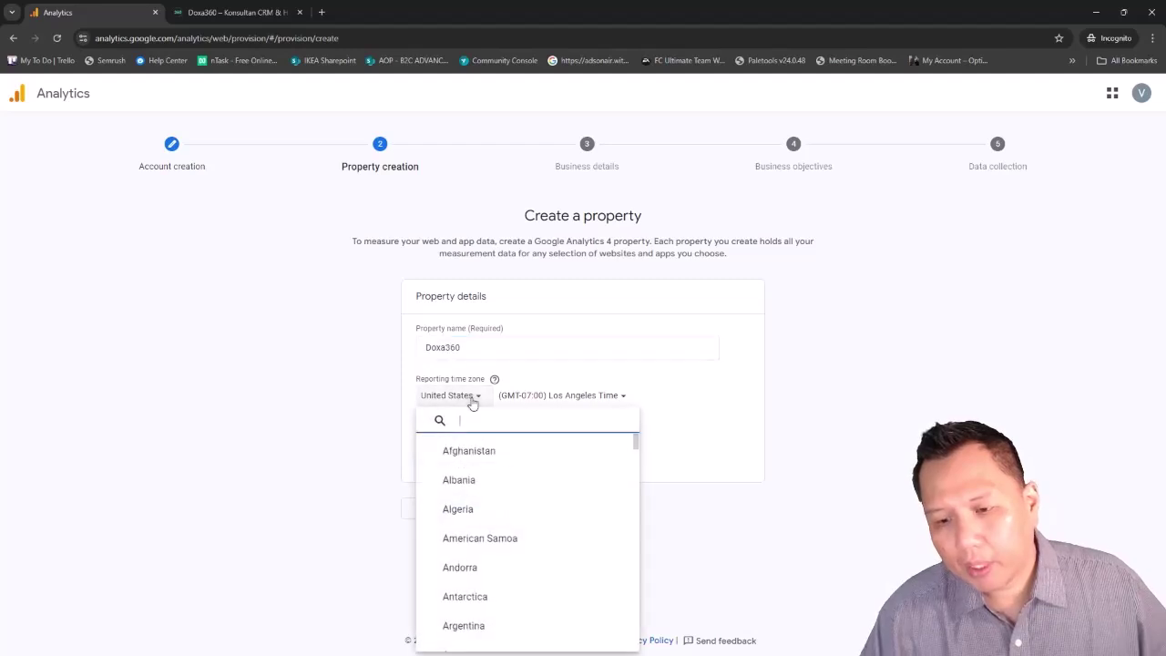
{"action": "type", "text": "Indon"}
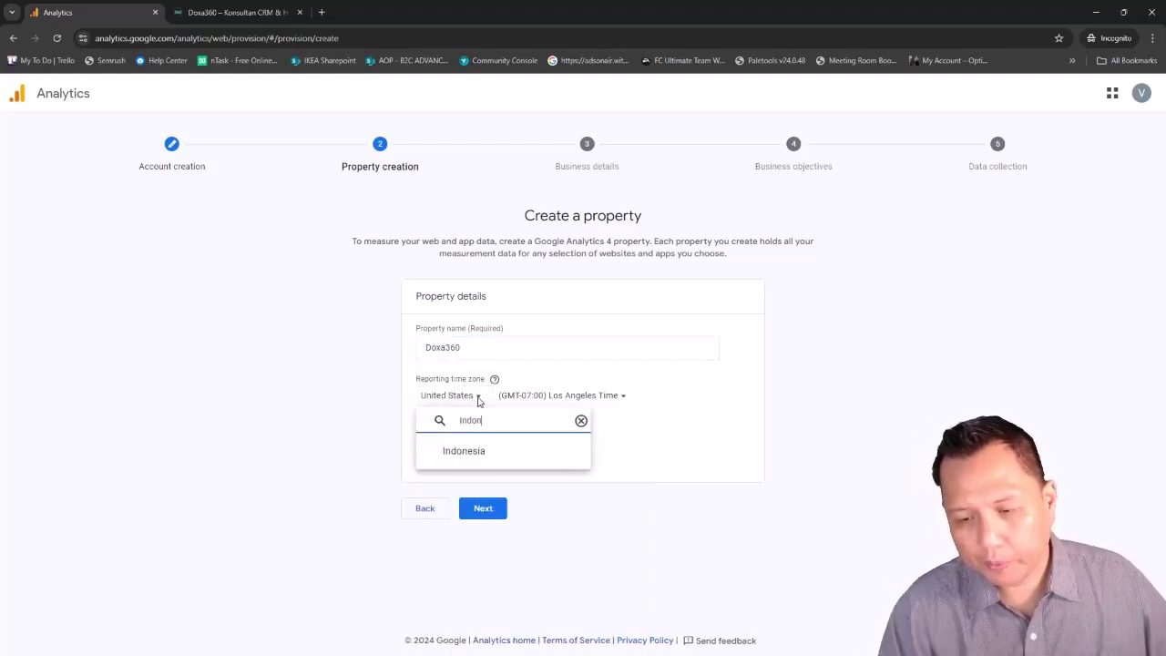
{"action": "left_click", "coordinate": [463, 450]}
- Set the property's currency to Indonesian Rupiah (Rp) and continue to the business details
{"action": "left_click", "coordinate": [473, 439]}
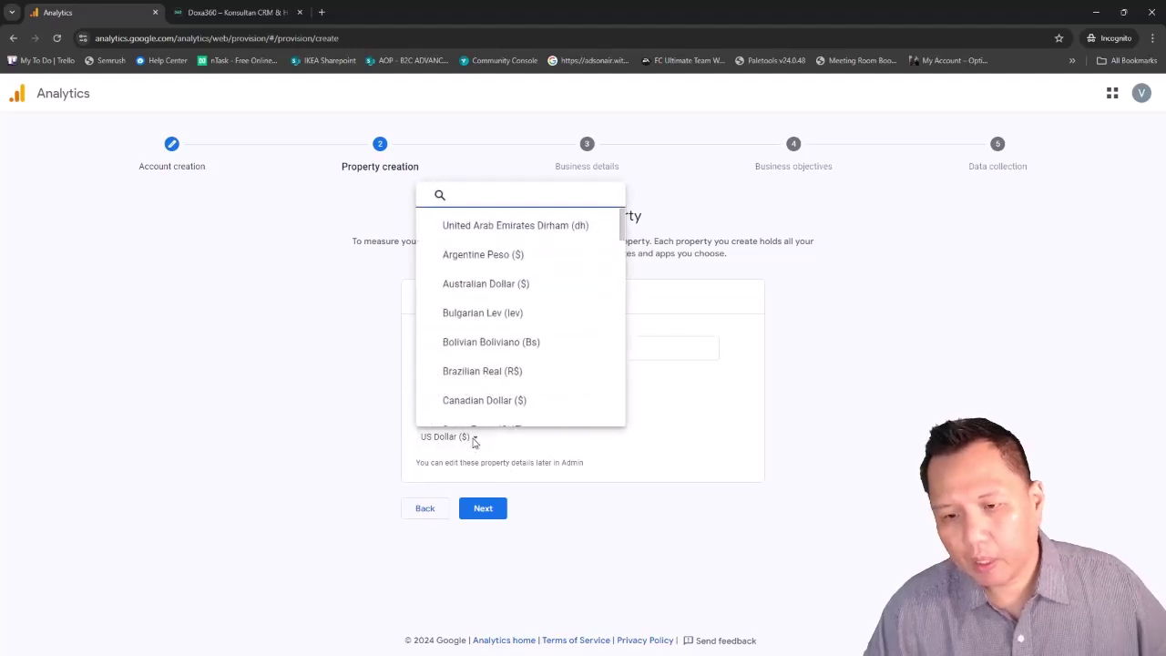
{"action": "type", "text": "Indo"}
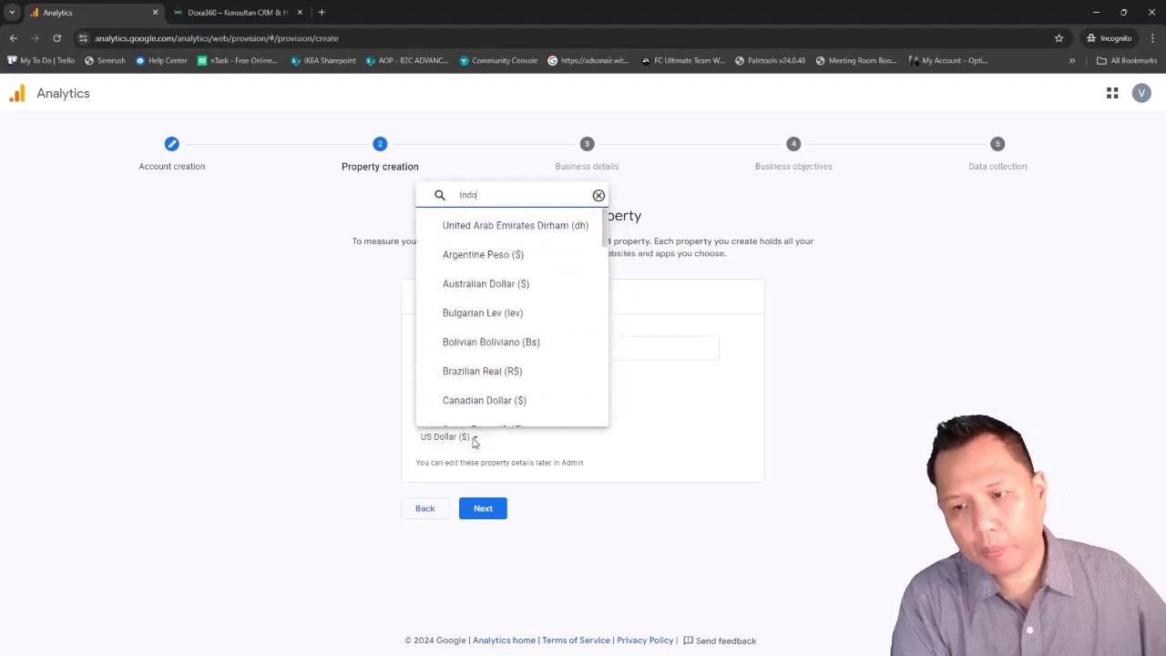
{"action": "type", "text": "n"}
{"action": "left_click", "coordinate": [483, 409]}
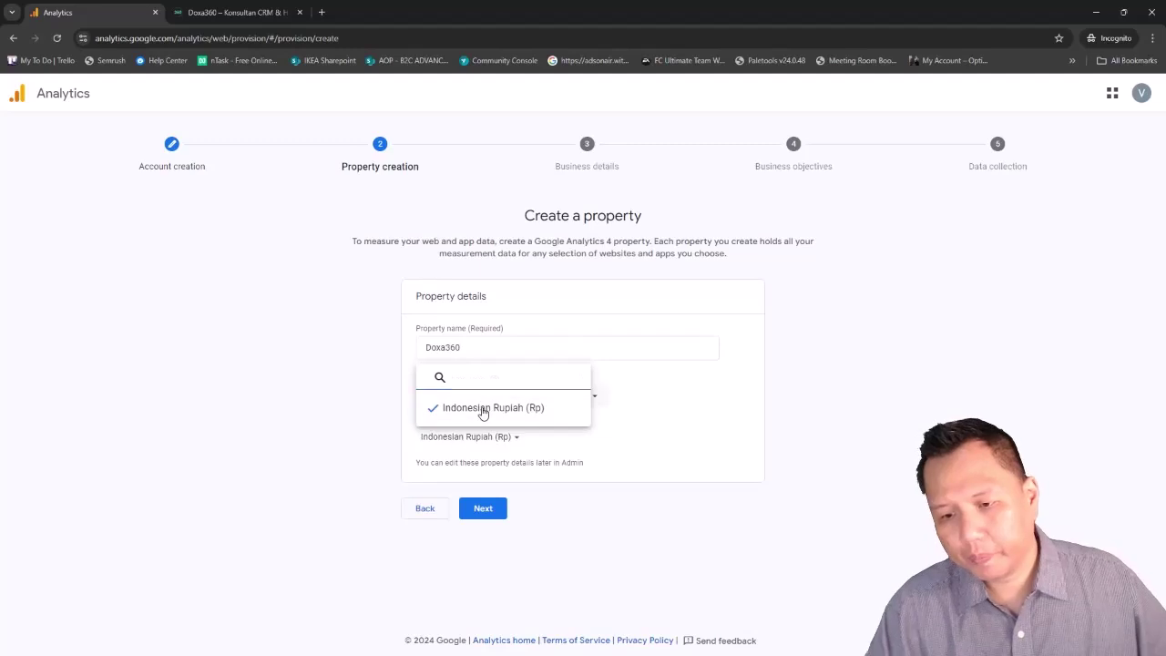
{"action": "left_click", "coordinate": [492, 506]}
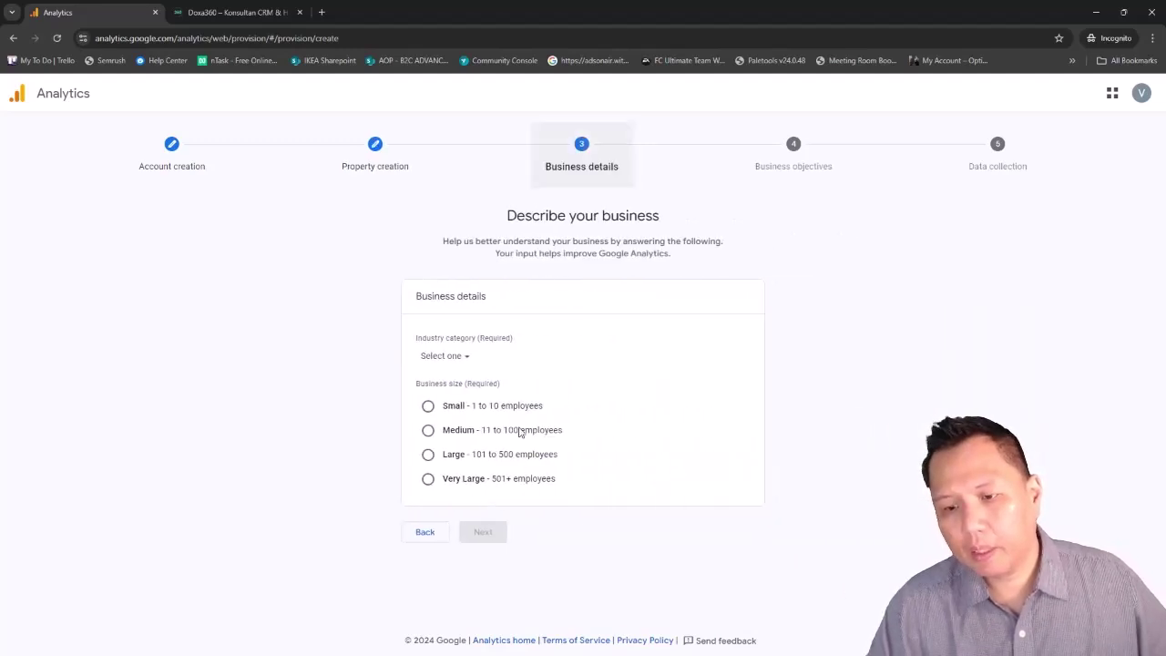
- Set the industry category to Business & Industrial and the business size to Small (1 to 10 employees), and continue to the objectives
{"action": "left_click", "coordinate": [456, 356]}
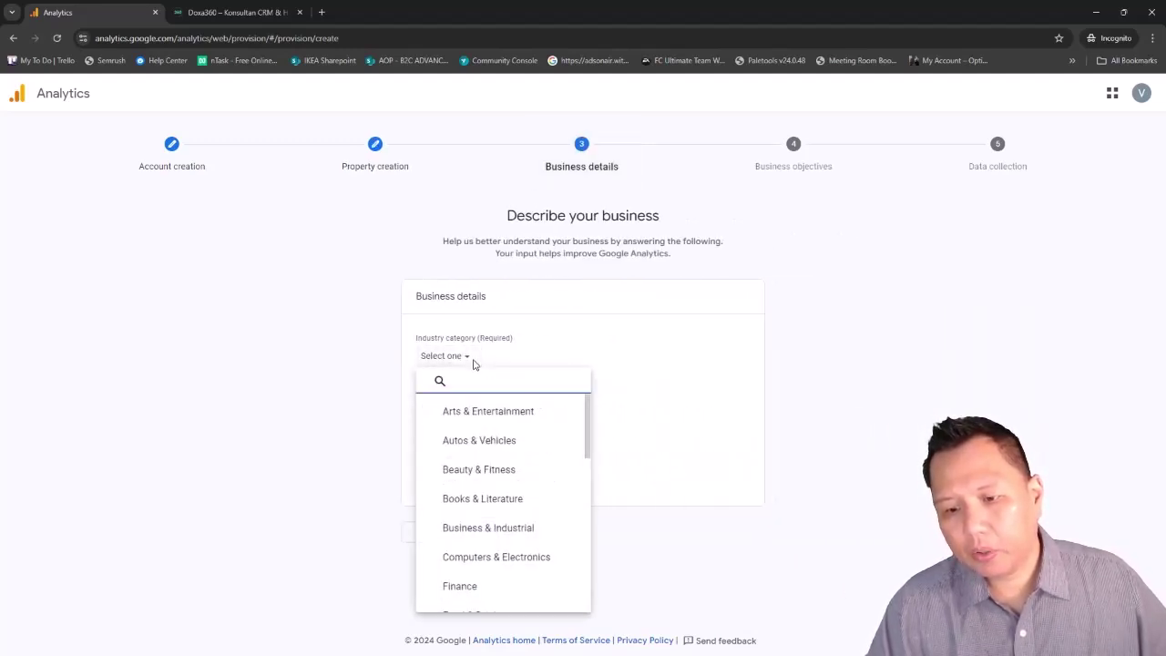
{"action": "scroll", "coordinate": [510, 436], "scroll_direction": "down", "scroll_amount": 5}
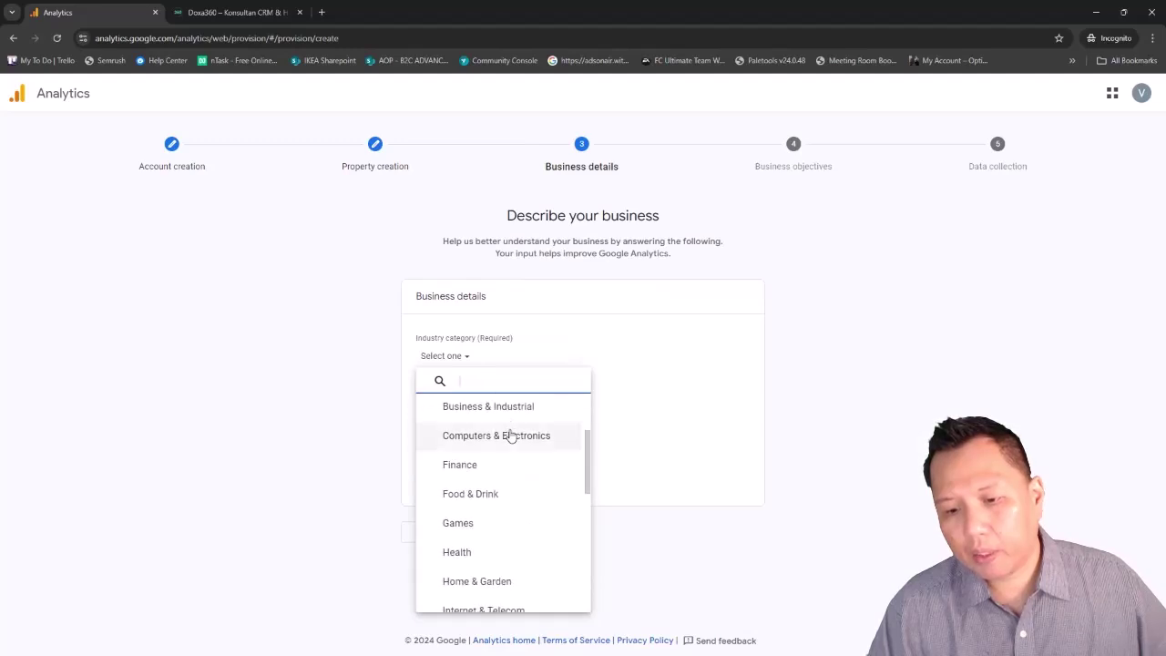
{"action": "scroll", "coordinate": [511, 437], "scroll_direction": "down", "scroll_amount": 5}
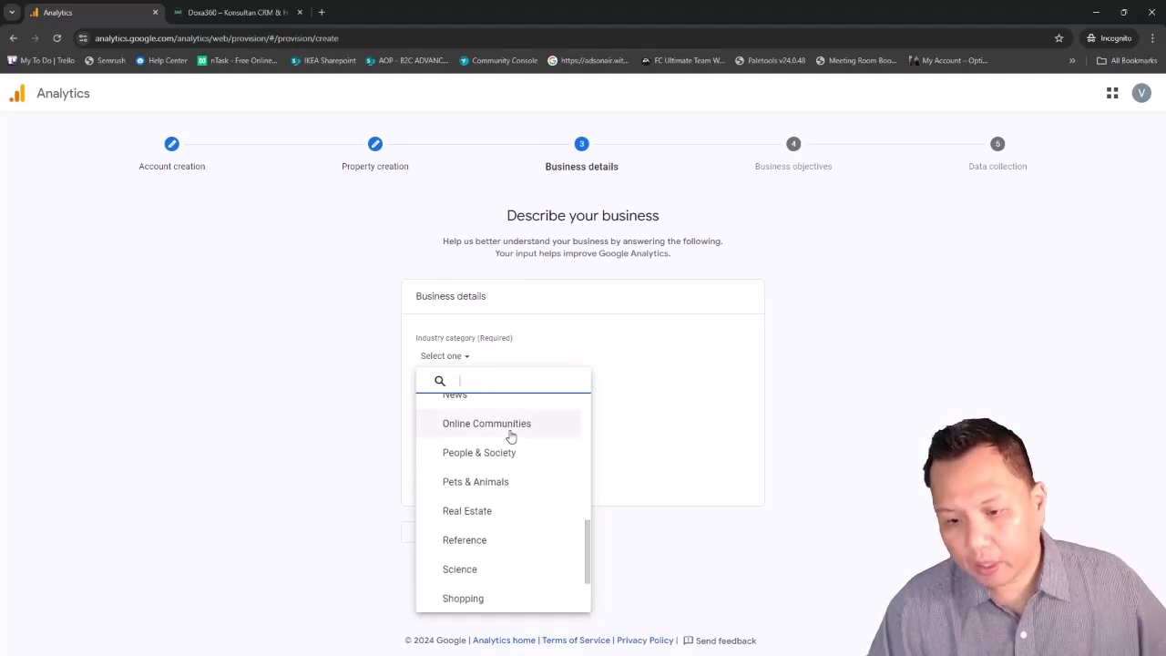
{"action": "scroll", "coordinate": [511, 436], "scroll_direction": "down", "scroll_amount": 2}
{"action": "scroll", "coordinate": [511, 436], "scroll_direction": "up", "scroll_amount": 5}
{"action": "scroll", "coordinate": [511, 439], "scroll_direction": "up", "scroll_amount": 3}
{"action": "scroll", "coordinate": [511, 439], "scroll_direction": "up", "scroll_amount": 1}
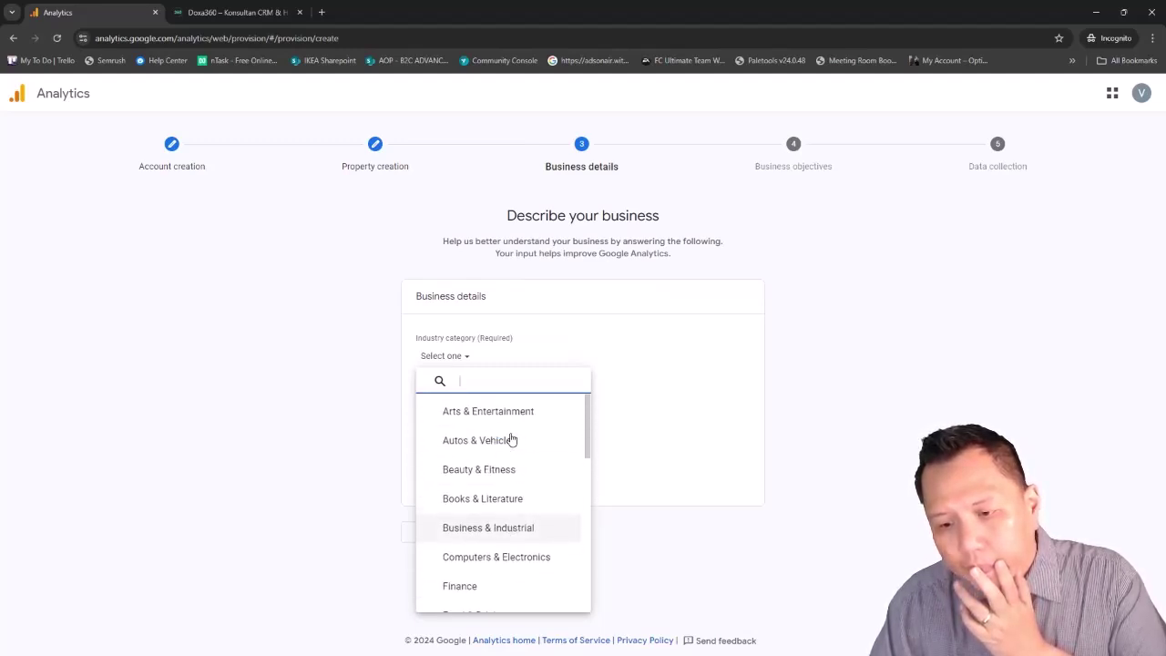
{"action": "left_click", "coordinate": [495, 532]}
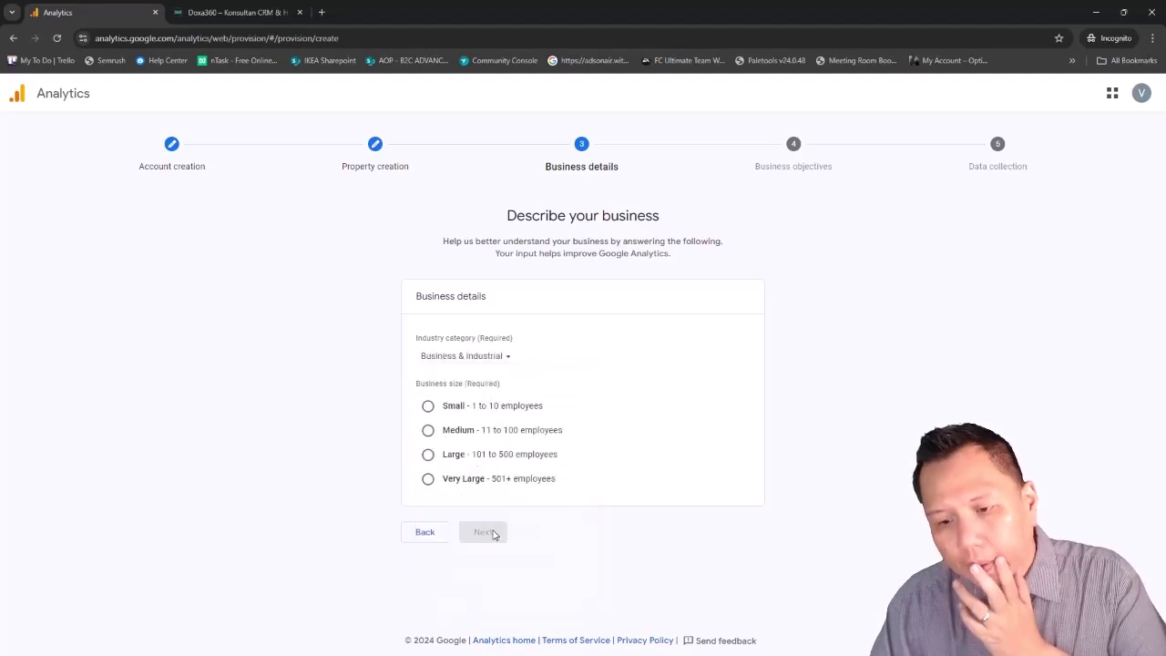
{"action": "left_click", "coordinate": [455, 409]}
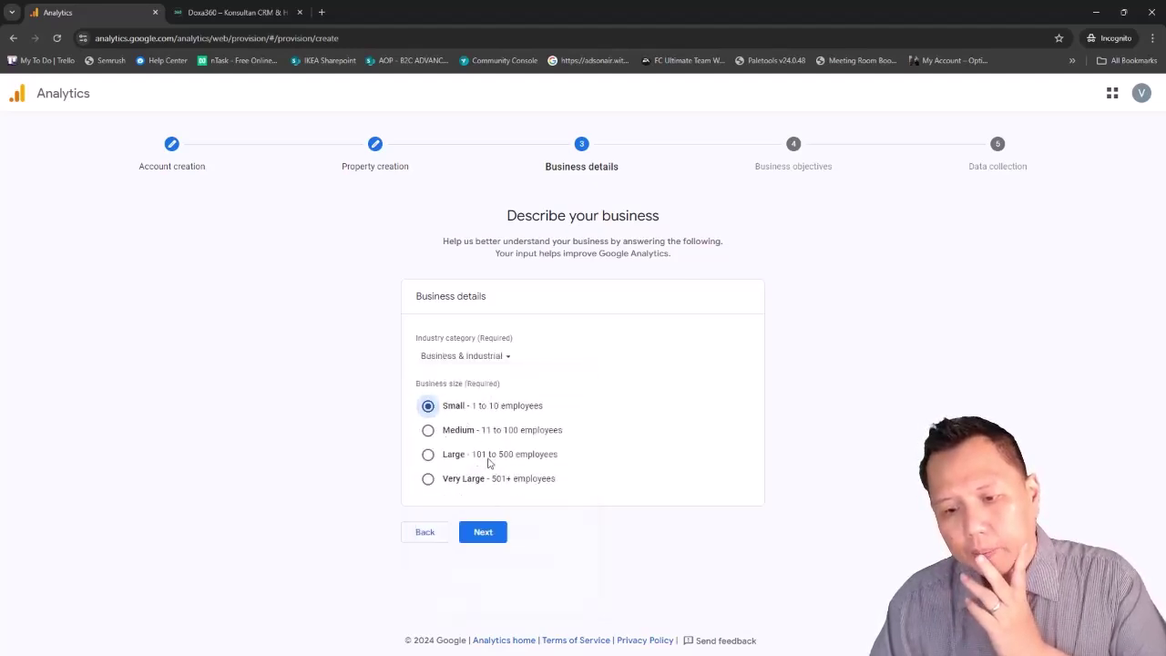
{"action": "left_click", "coordinate": [492, 536]}
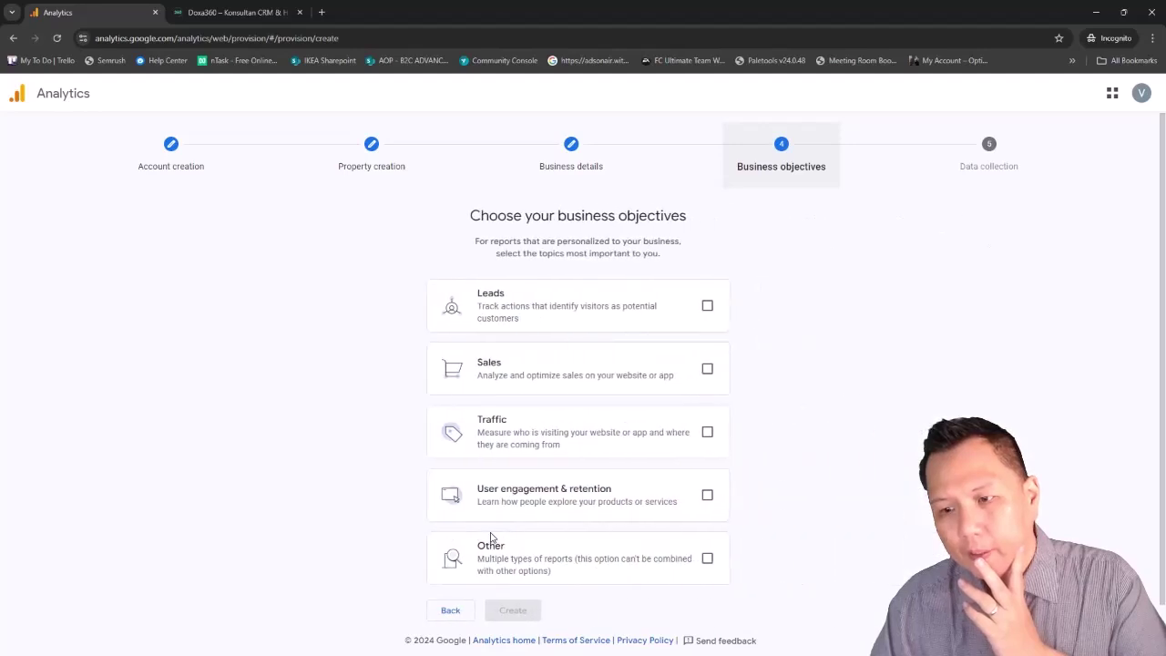
- Choose Leads, Sales, Traffic, and User engagement & retention as business objectives and submit the account for creation
{"action": "left_click", "coordinate": [707, 306]}
{"action": "left_click", "coordinate": [706, 434]}
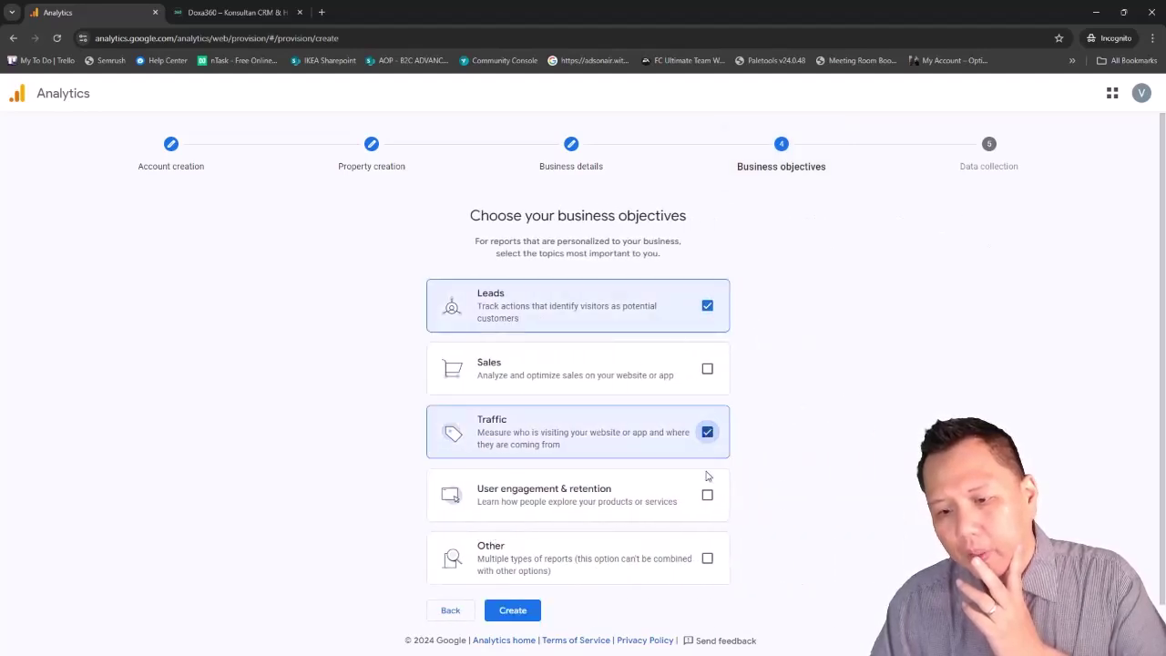
{"action": "left_click", "coordinate": [706, 495]}
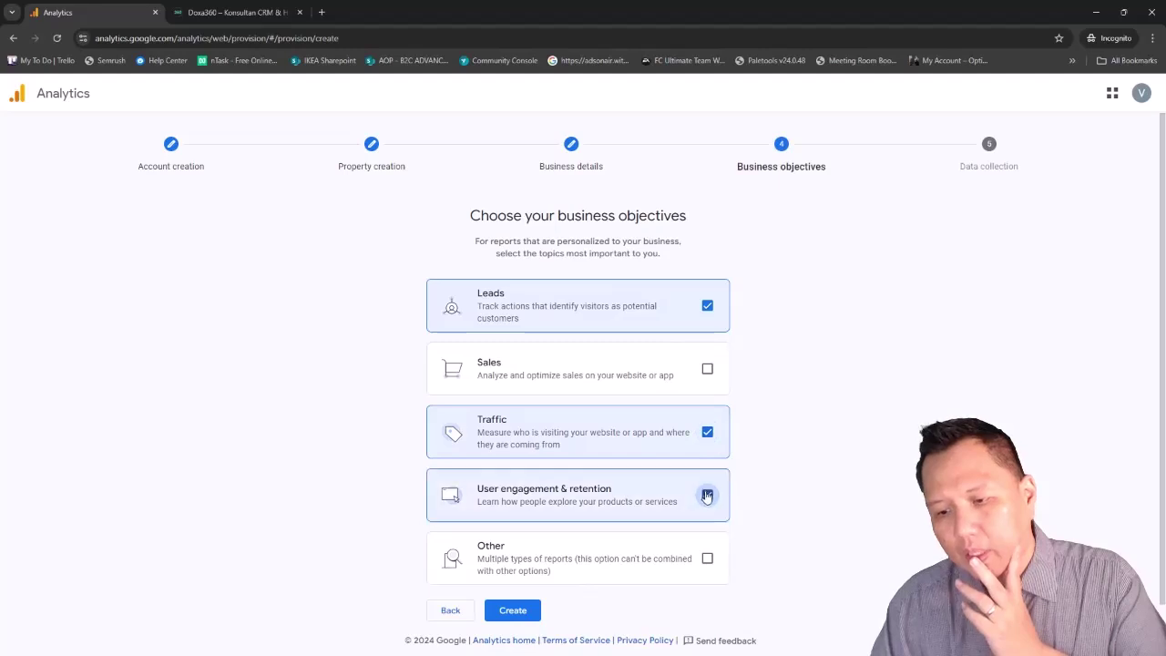
{"action": "left_click", "coordinate": [707, 368]}
{"action": "left_click", "coordinate": [706, 495]}
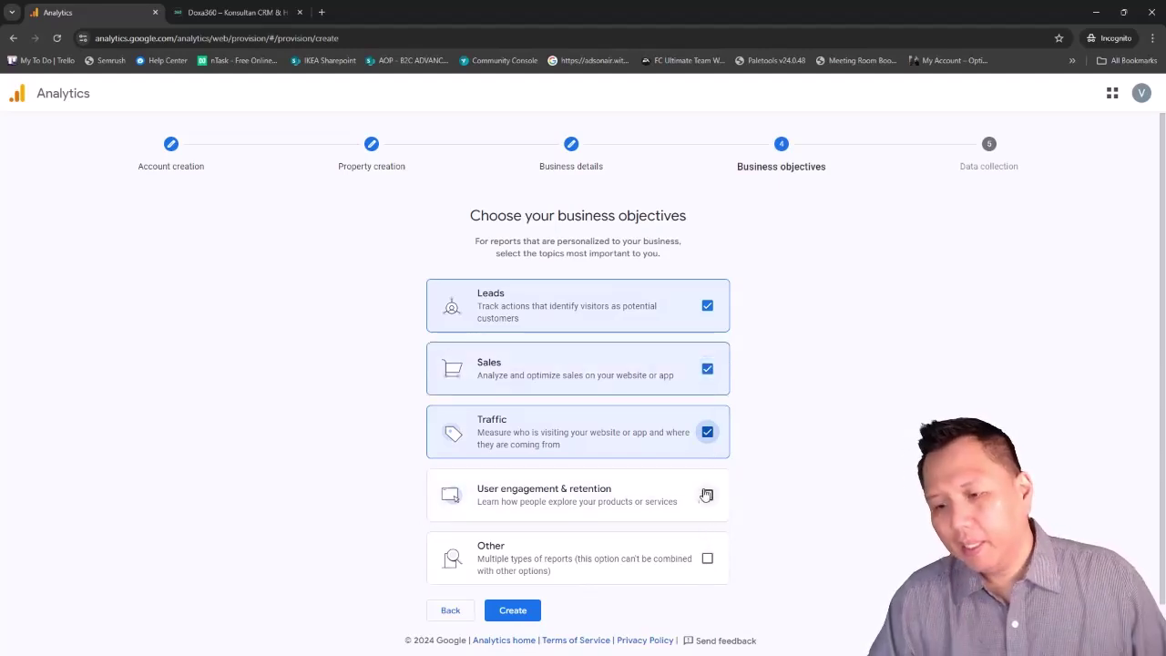
{"action": "left_click", "coordinate": [707, 495]}
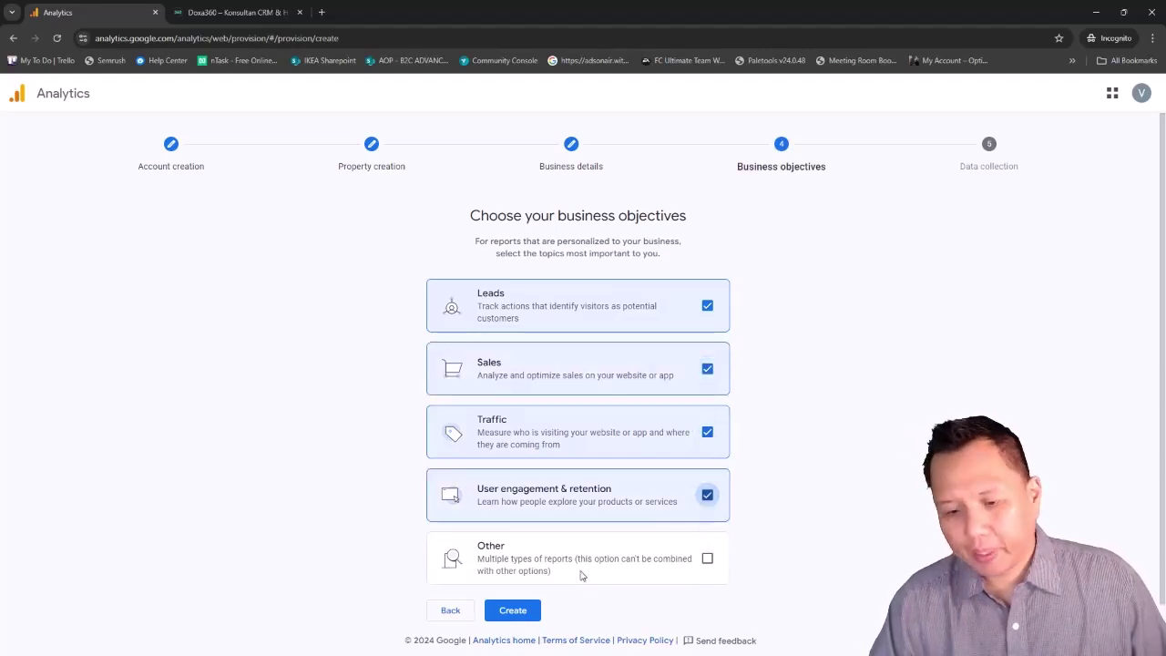
{"action": "left_click", "coordinate": [513, 610]}
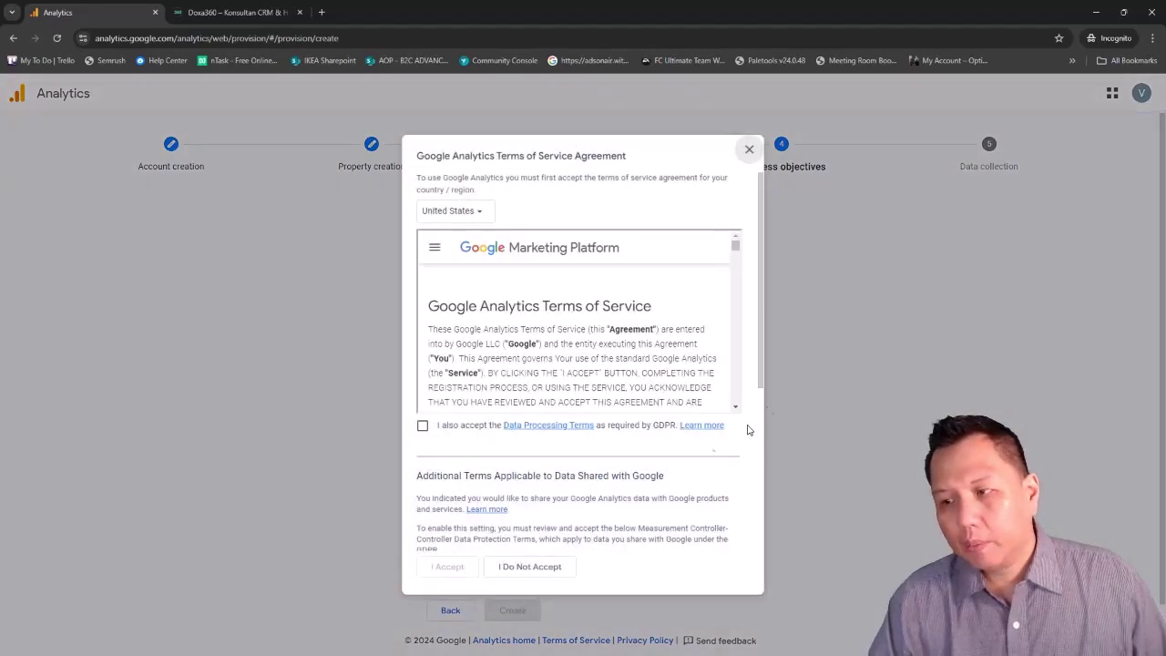
- Accept the Google Analytics Terms of Service with the GDPR Data Processing Terms and the Measurement Controller-Controller Data Protection Terms
{"action": "left_click", "coordinate": [423, 427]}
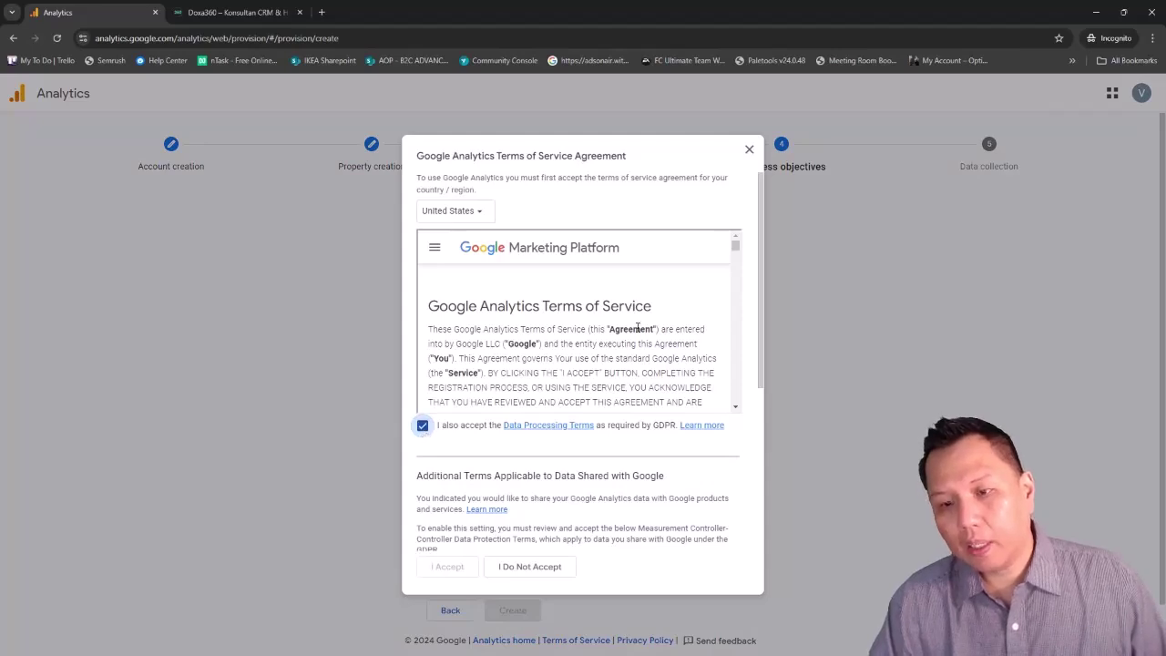
{"action": "left_click_drag", "start_coordinate": [736, 242], "coordinate": [739, 430]}
{"action": "scroll", "coordinate": [539, 451], "scroll_direction": "down", "scroll_amount": 3}
{"action": "scroll", "coordinate": [638, 510], "scroll_direction": "down", "scroll_amount": 5}
{"action": "scroll", "coordinate": [681, 415], "scroll_direction": "down", "scroll_amount": 3}
{"action": "scroll", "coordinate": [637, 437], "scroll_direction": "down", "scroll_amount": 5}
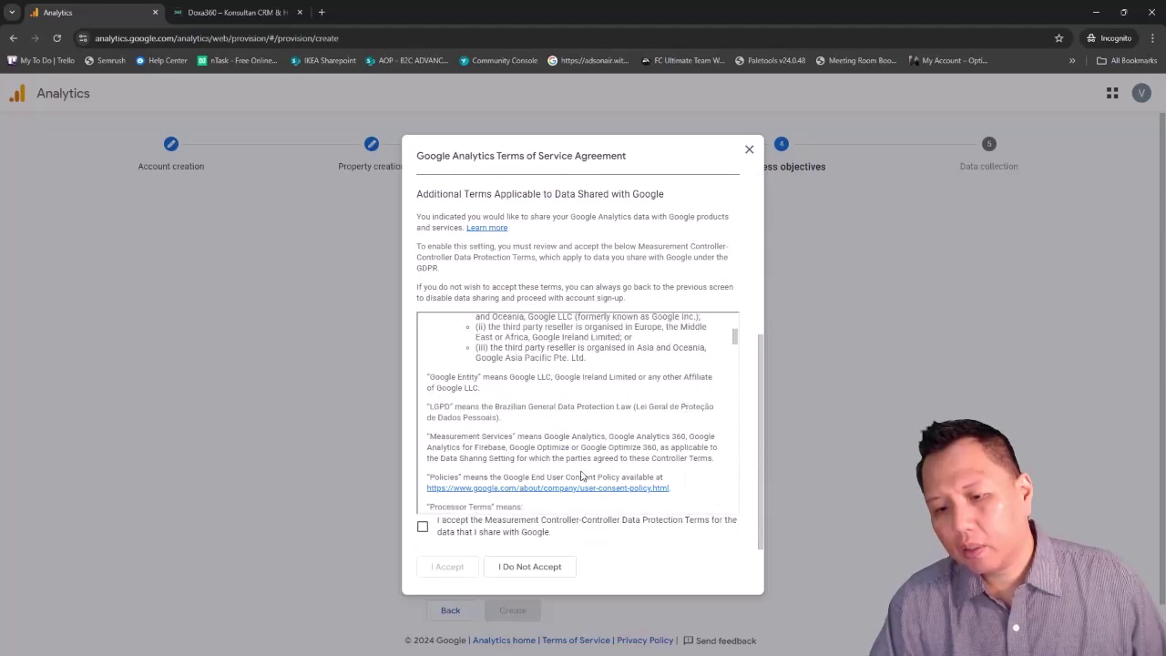
{"action": "left_click", "coordinate": [422, 528]}
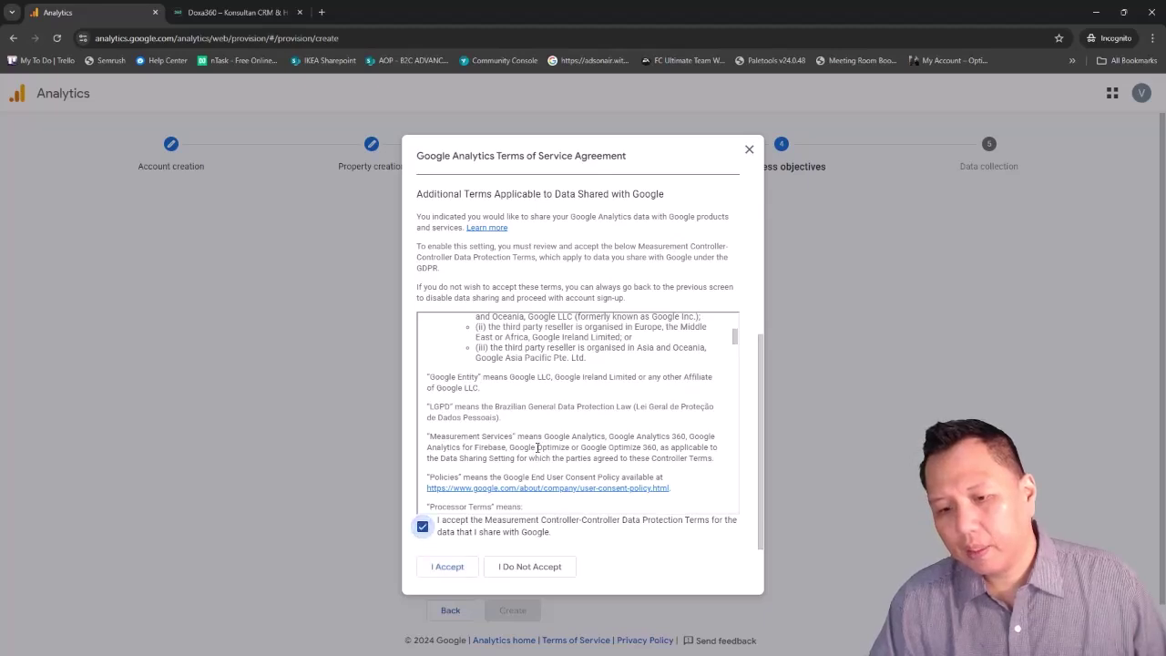
{"action": "scroll", "coordinate": [538, 414], "scroll_direction": "down", "scroll_amount": 10}
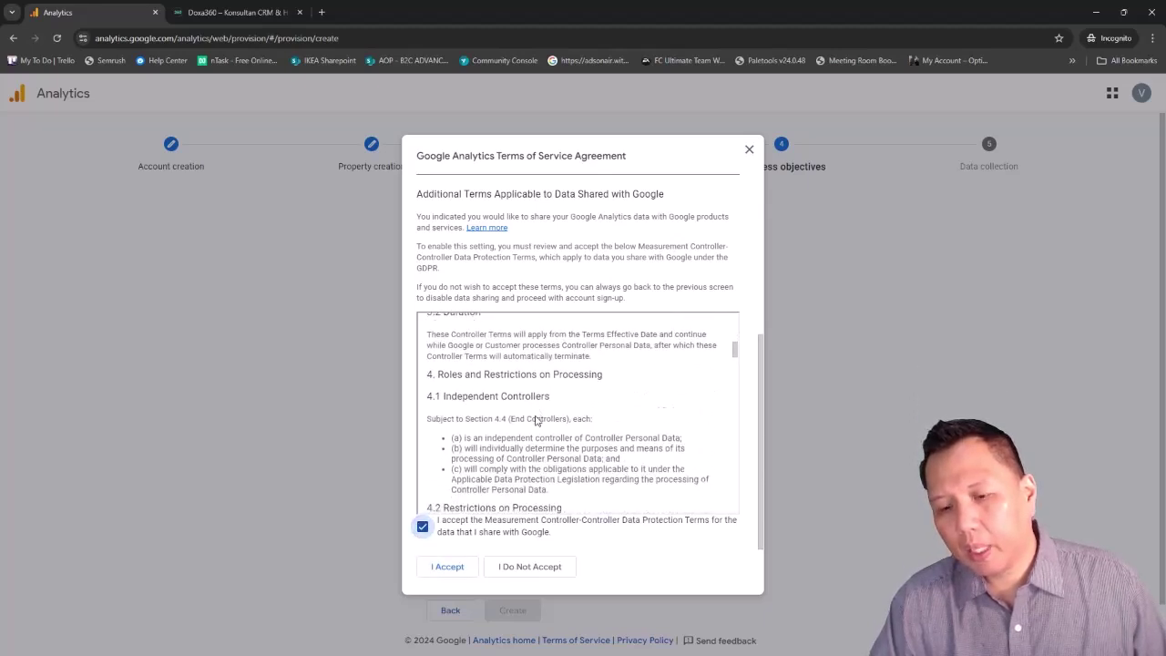
{"action": "scroll", "coordinate": [536, 421], "scroll_direction": "down", "scroll_amount": 15}
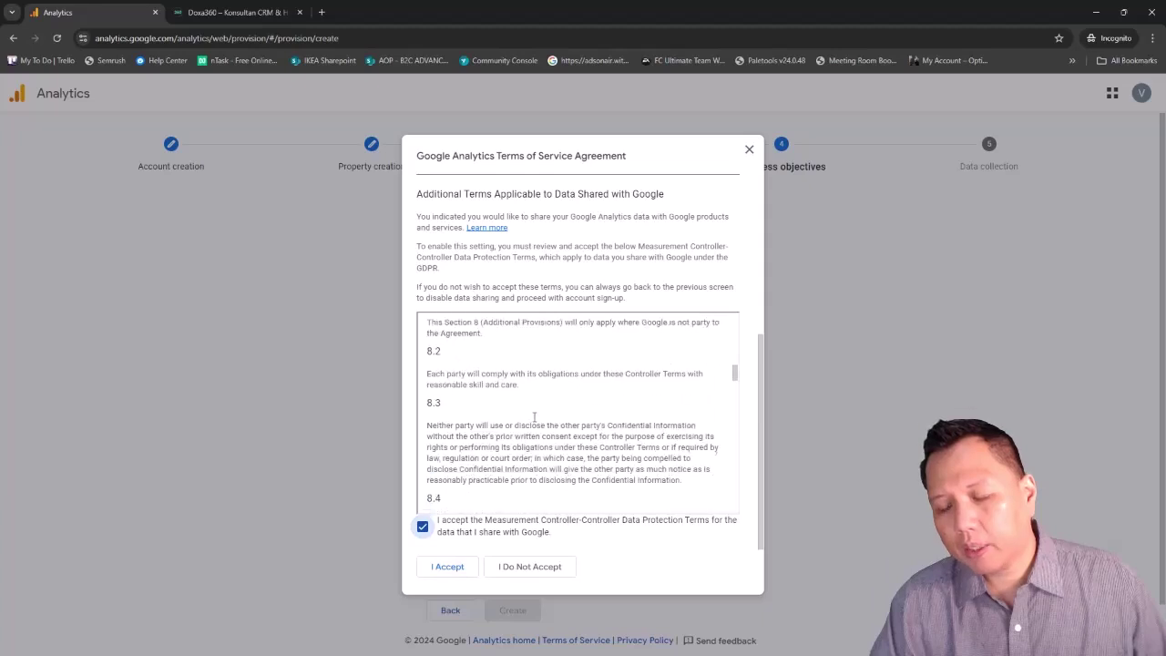
{"action": "scroll", "coordinate": [535, 417], "scroll_direction": "down", "scroll_amount": 15}
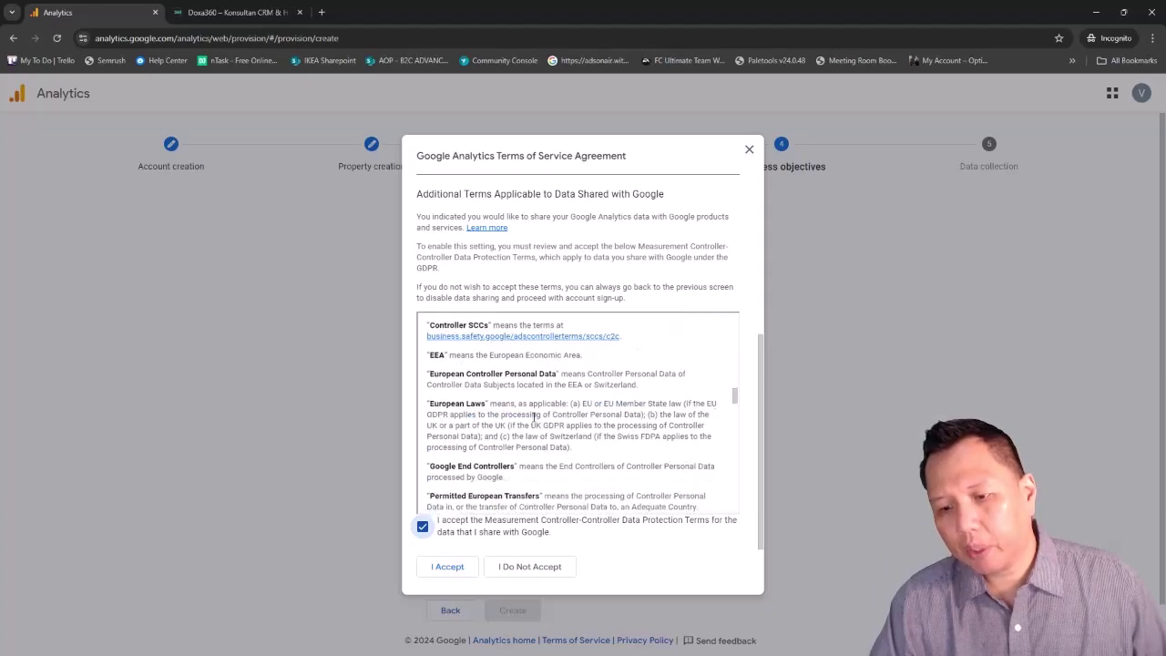
{"action": "left_click", "coordinate": [460, 572]}
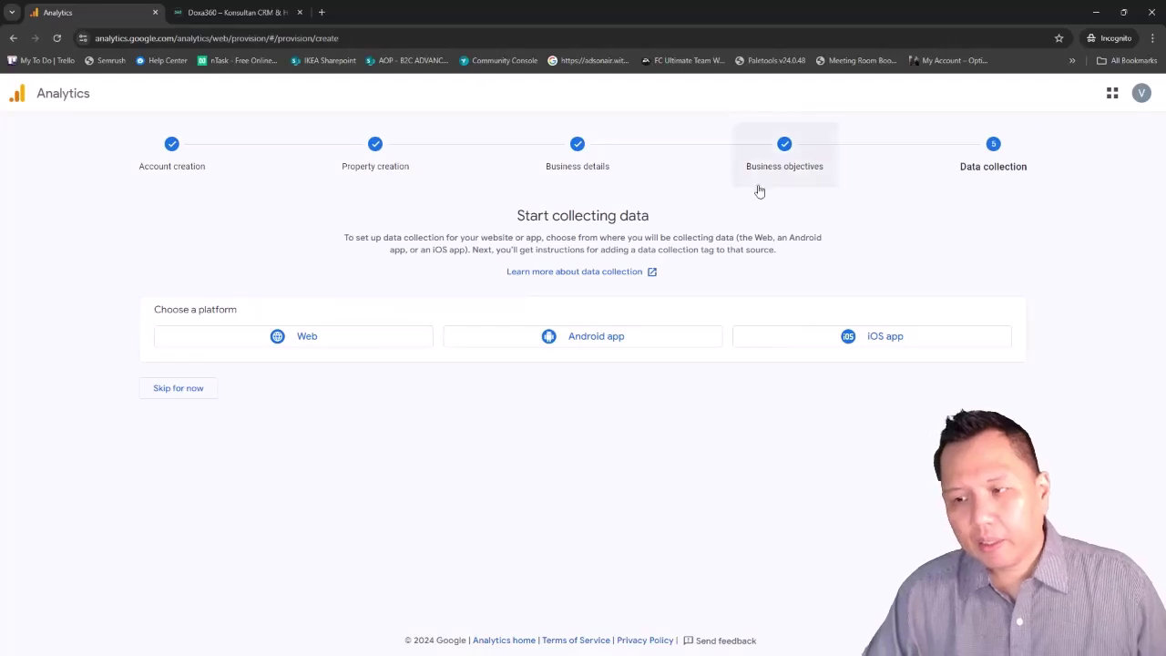
- Choose Web as the data collection platform and enter website URL doxa360.com with stream name Doxa360
{"action": "left_click", "coordinate": [359, 337]}
{"action": "left_click", "coordinate": [437, 196]}
{"action": "type", "text": "doxa360.com"}
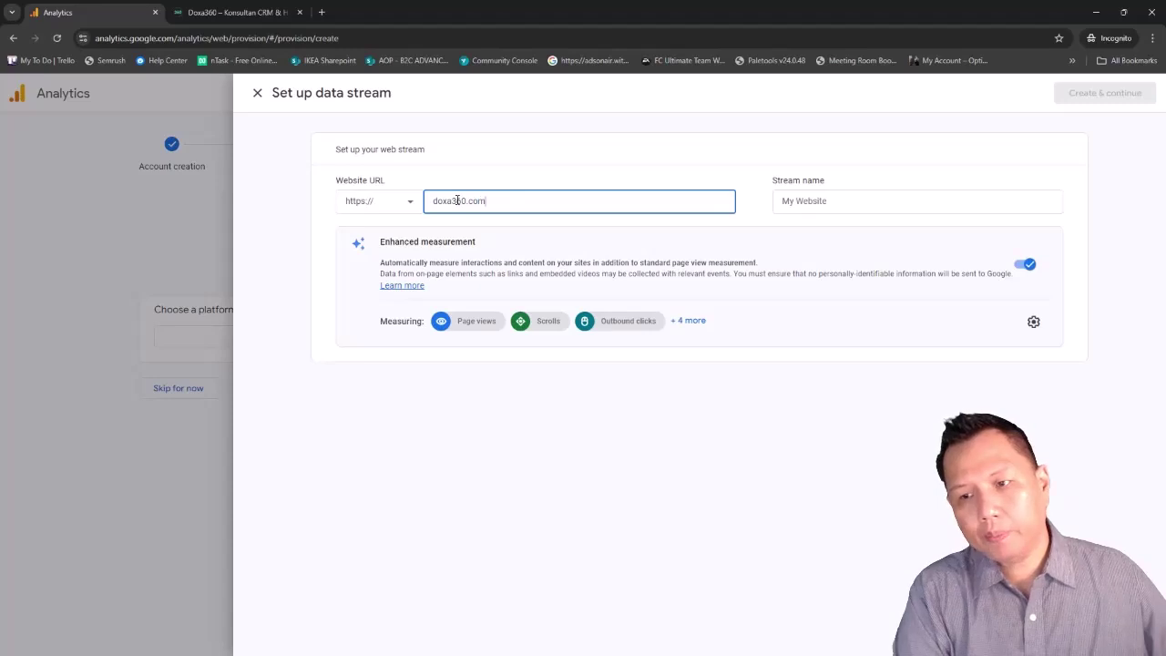
{"action": "key", "text": "Tab"}
{"action": "type", "text": "D"}
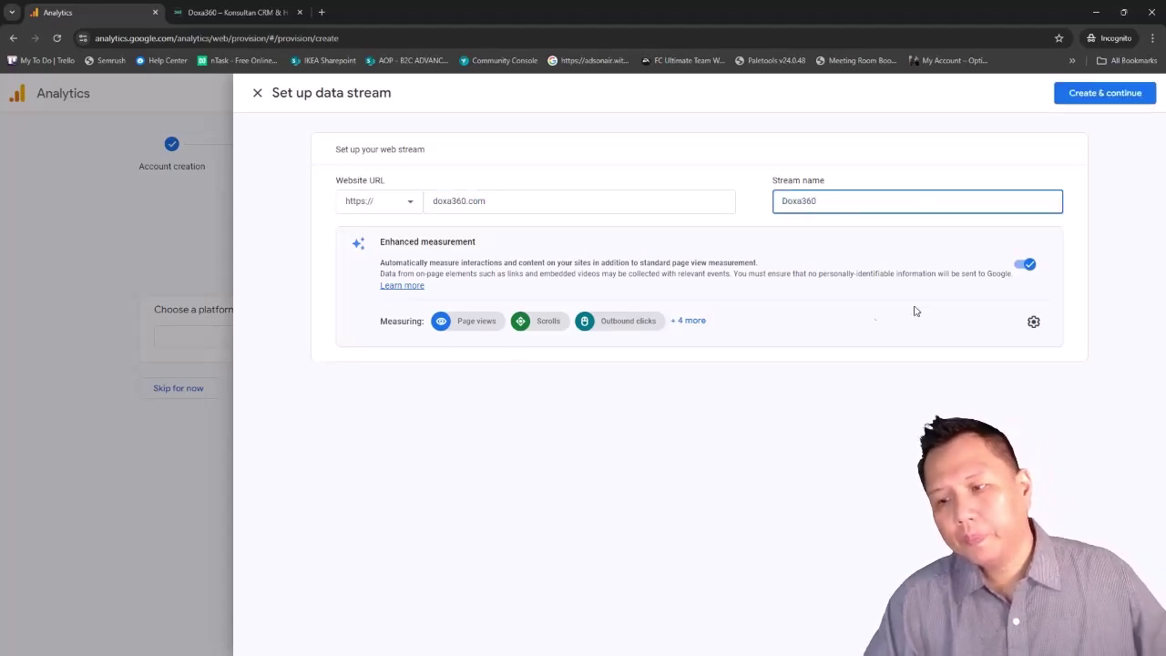
- Save the enhanced measurement settings with all events enabled, create the web stream and close its details
{"action": "left_click", "coordinate": [1033, 321]}
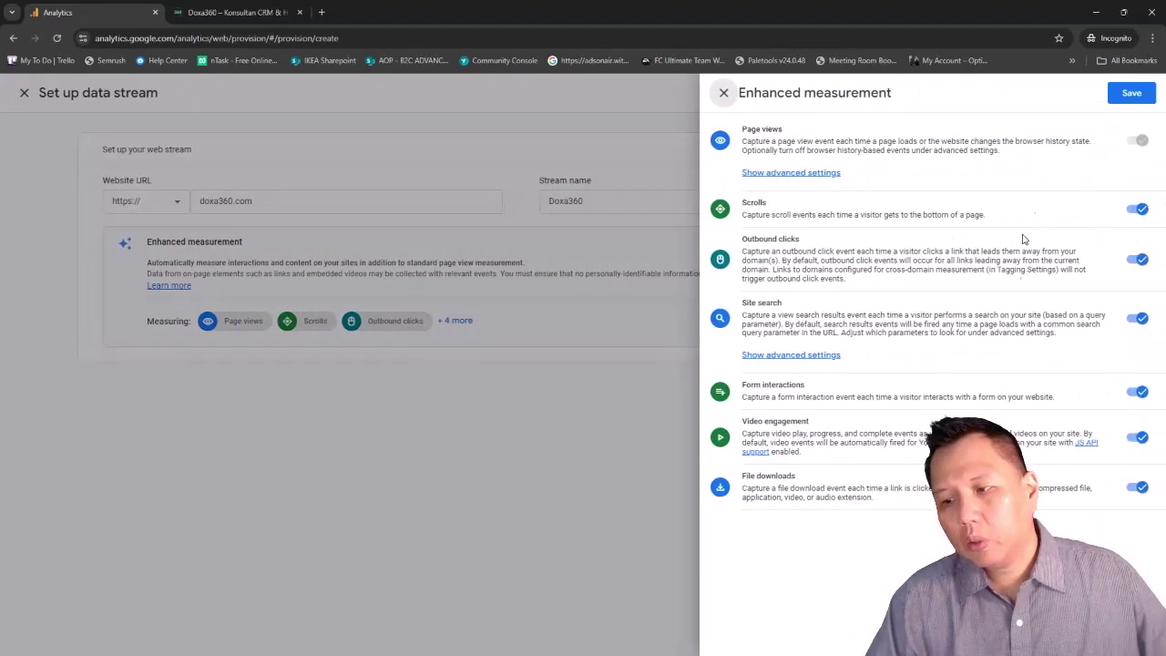
{"action": "left_click", "coordinate": [1130, 92]}
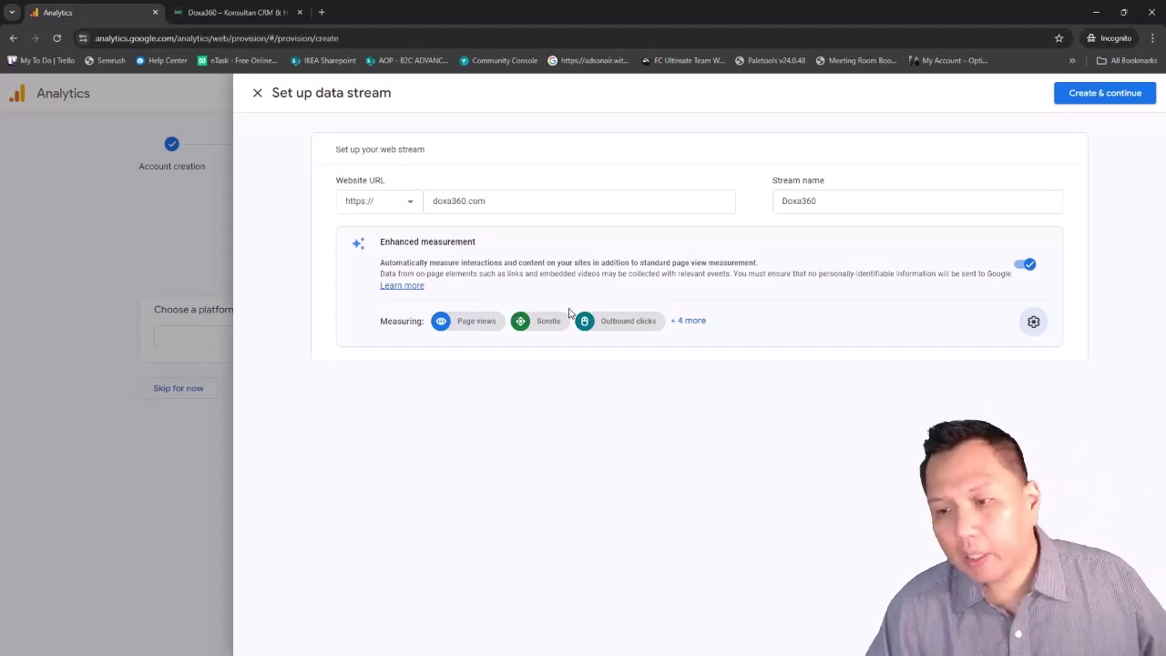
{"action": "left_click", "coordinate": [688, 322]}
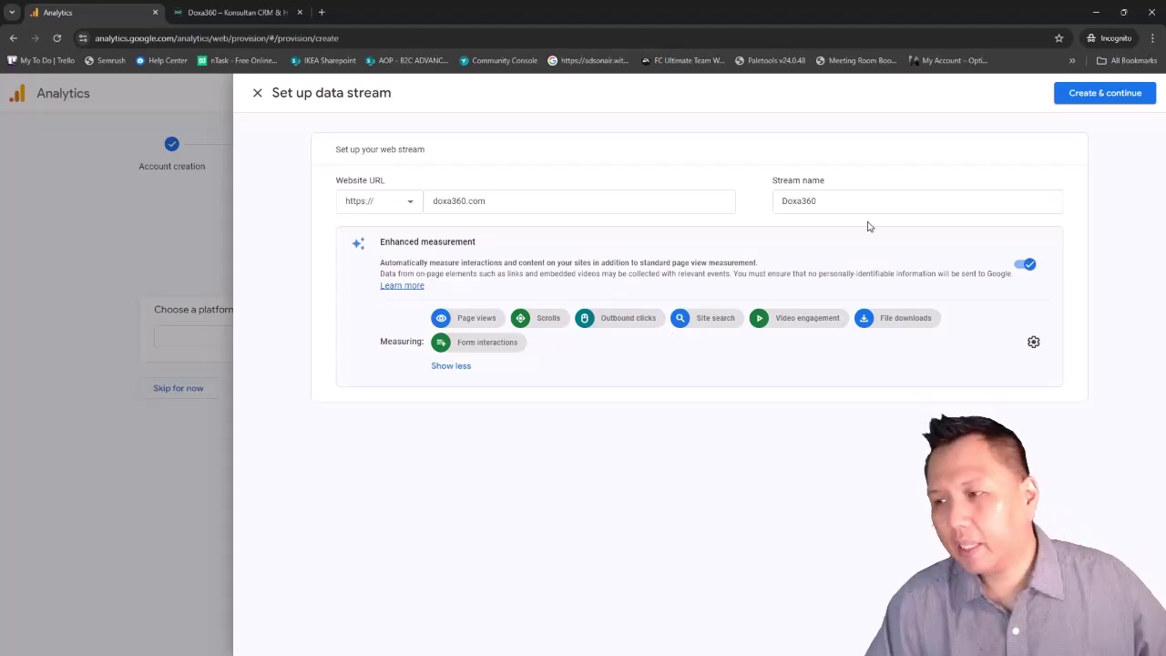
{"action": "left_click", "coordinate": [1090, 100]}
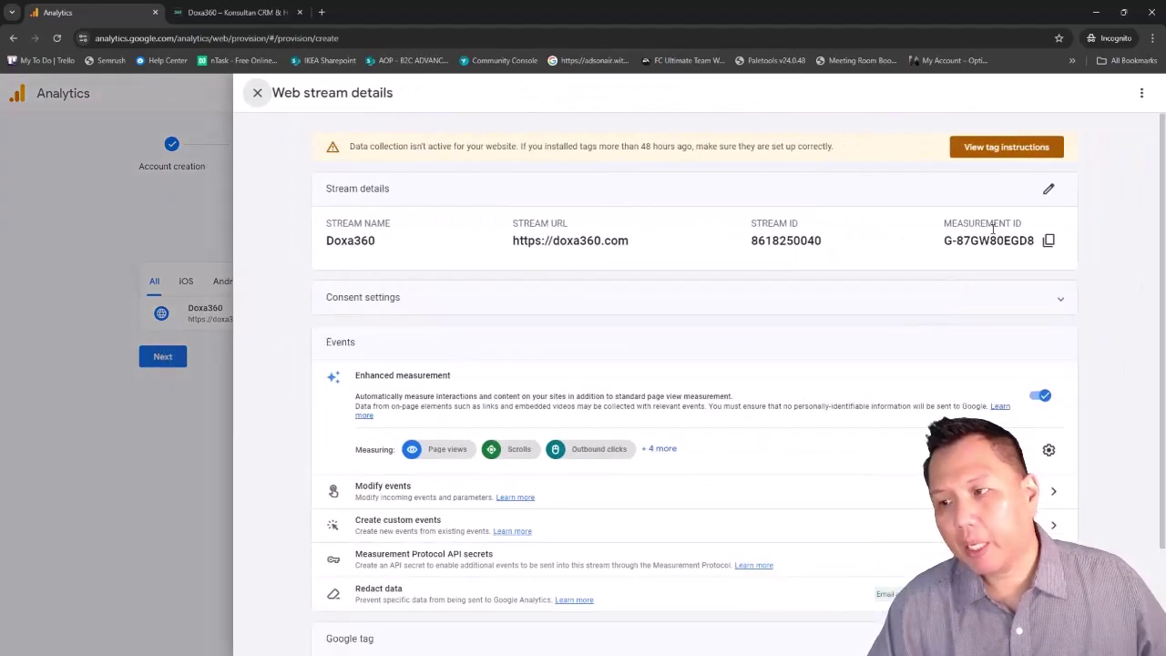
{"action": "left_click", "coordinate": [258, 94]}
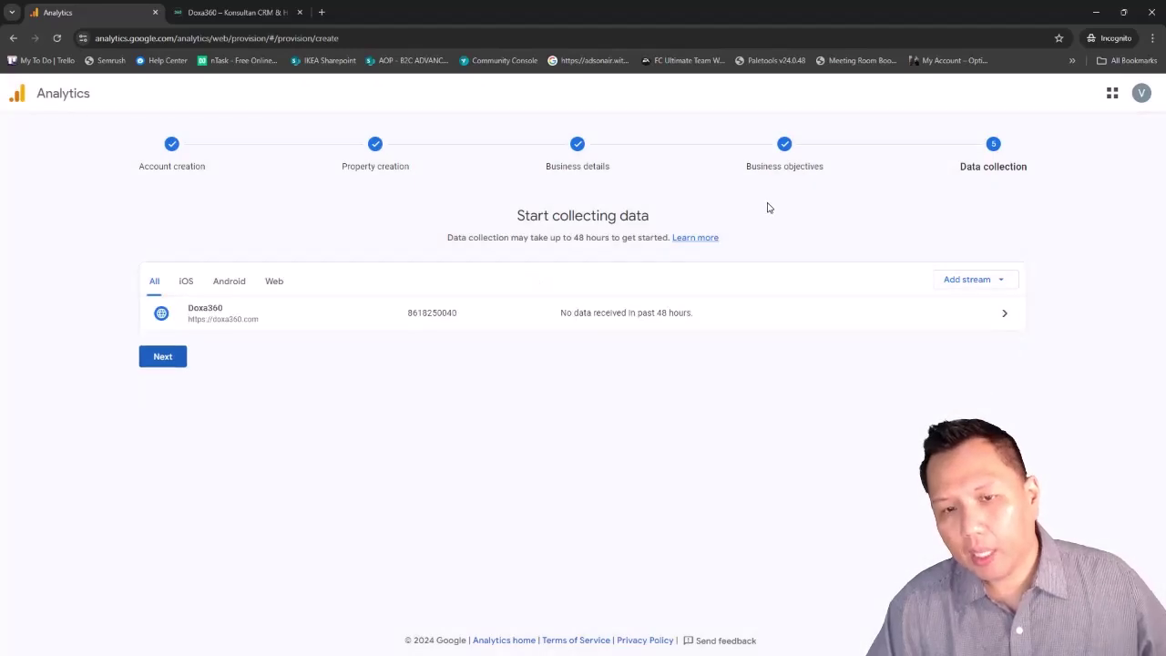
- Open Google Tag Manager at tagmanager.google.com in a new browser tab
{"action": "left_click", "coordinate": [323, 14]}
{"action": "left_click_drag", "start_coordinate": [382, 20], "coordinate": [232, 37]}
{"action": "type", "text": "tagmanager.google.com"}
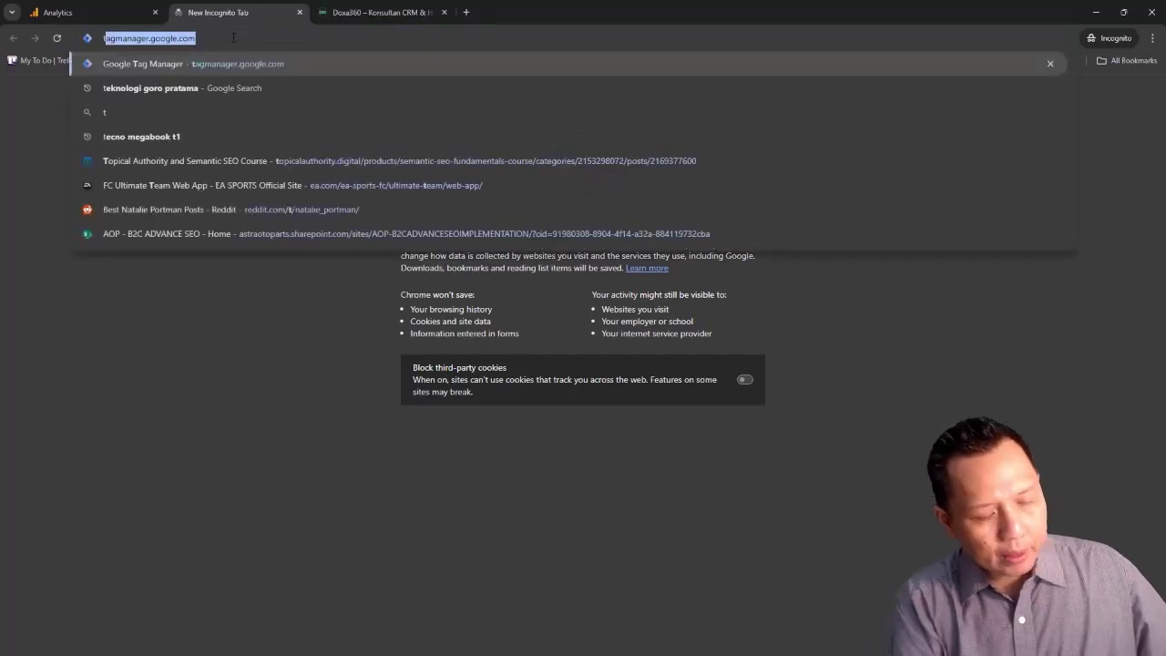
{"action": "key", "text": "End"}
{"action": "key", "text": "BackSpace"}
{"action": "key", "text": "BackSpace"}
{"action": "key", "text": "BackSpace"}
{"action": "key", "text": "BackSpace"}
{"action": "key", "text": "BackSpace"}
{"action": "key", "text": "BackSpace"}
{"action": "key", "text": "BackSpace"}
{"action": "key", "text": "BackSpace"}
{"action": "key", "text": "BackSpace"}
{"action": "key", "text": "BackSpace"}
{"action": "key", "text": "BackSpace"}
{"action": "key", "text": "BackSpace"}
{"action": "key", "text": "BackSpace"}
{"action": "key", "text": "BackSpace"}
{"action": "key", "text": "BackSpace"}
{"action": "key", "text": "BackSpace"}
{"action": "key", "text": "BackSpace"}
{"action": "key", "text": "BackSpace"}
{"action": "key", "text": "BackSpace"}
{"action": "key", "text": "BackSpace"}
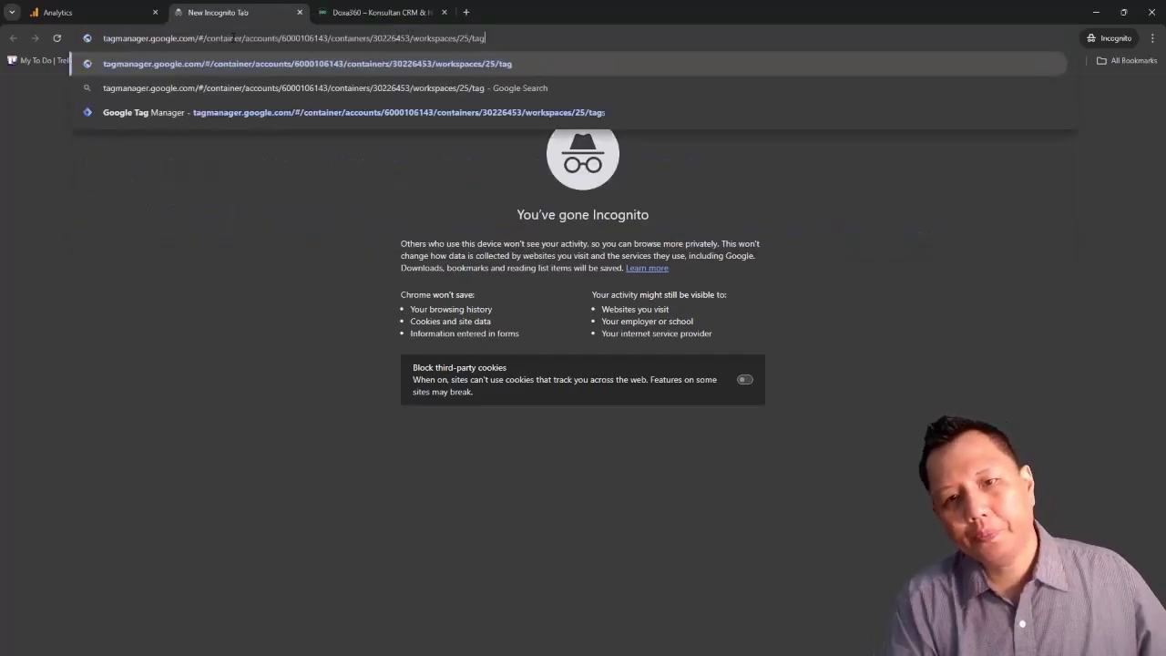
{"action": "key", "text": "BackSpace"}
{"action": "key", "text": "BackSpace"}
{"action": "key", "text": "BackSpace"}
{"action": "key", "text": "BackSpace"}
{"action": "key", "text": "BackSpace"}
{"action": "key", "text": "BackSpace"}
{"action": "key", "text": "BackSpace"}
{"action": "key", "text": "BackSpace"}
{"action": "key", "text": "BackSpace"}
{"action": "key", "text": "BackSpace"}
{"action": "key", "text": "BackSpace"}
{"action": "key", "text": "BackSpace"}
{"action": "key", "text": "BackSpace"}
{"action": "key", "text": "BackSpace"}
{"action": "key", "text": "BackSpace"}
{"action": "key", "text": "BackSpace"}
{"action": "key", "text": "BackSpace"}
{"action": "key", "text": "BackSpace"}
{"action": "key", "text": "BackSpace"}
{"action": "key", "text": "BackSpace"}
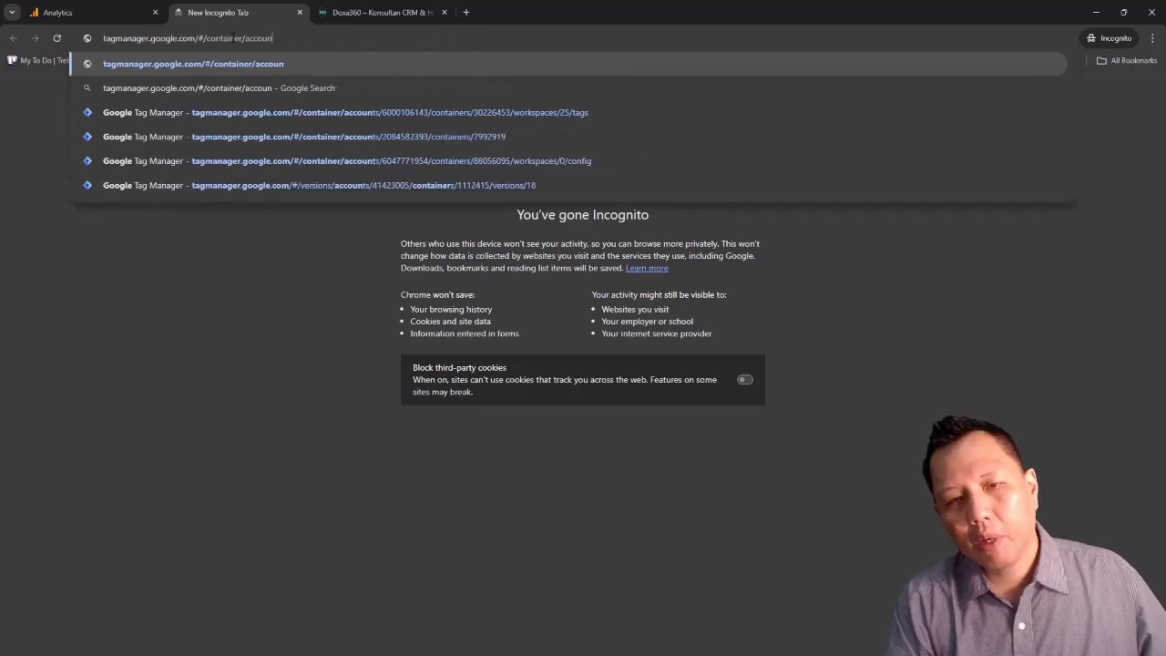
{"action": "key", "text": "Return"}
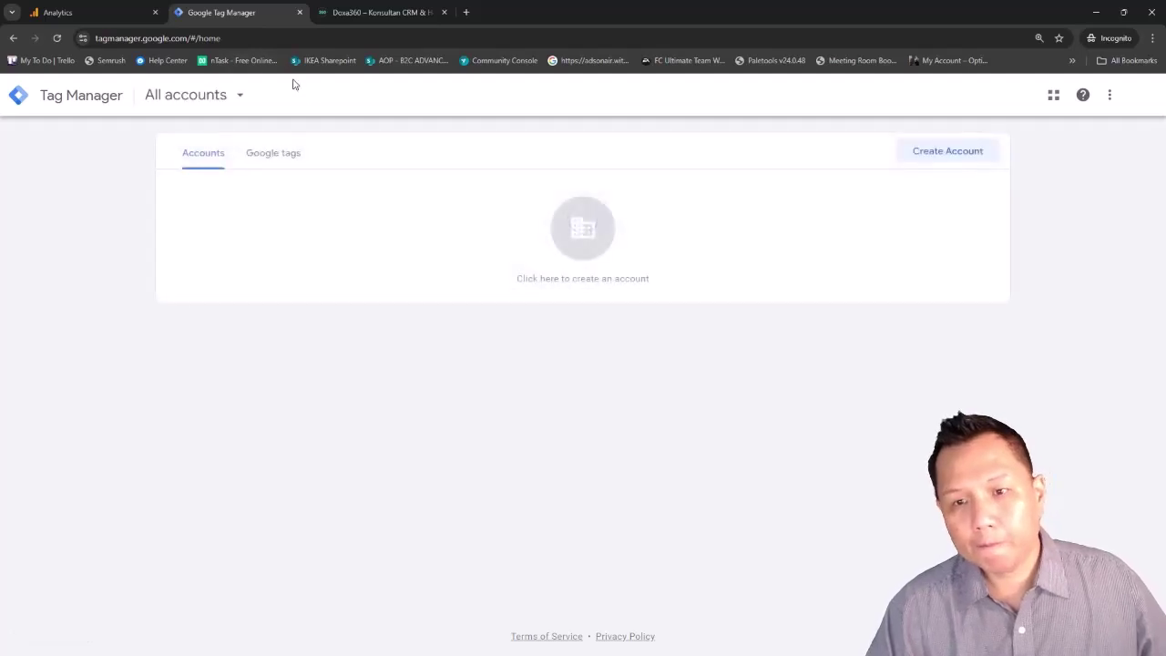
- Start a new Tag Manager account named Doxa360 with Indonesia as its country
{"action": "left_click", "coordinate": [927, 155]}
{"action": "left_click", "coordinate": [339, 288]}
{"action": "type", "text": "Doxa360"}
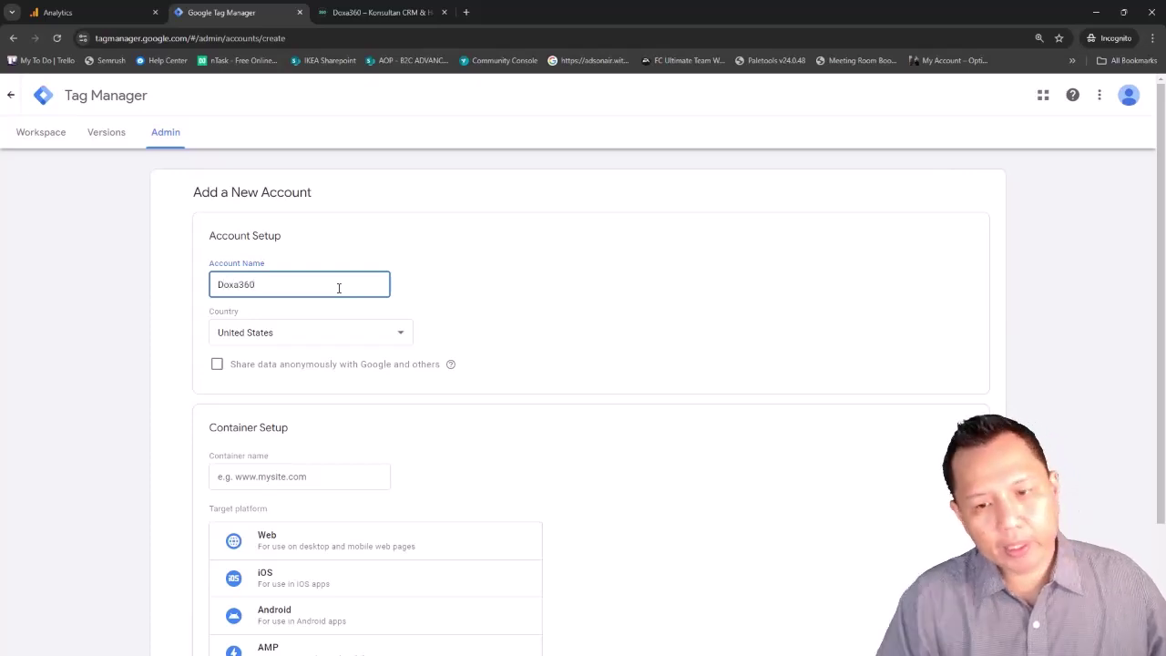
{"action": "left_click", "coordinate": [342, 336]}
{"action": "scroll", "coordinate": [352, 242], "scroll_direction": "up", "scroll_amount": 5}
{"action": "scroll", "coordinate": [351, 244], "scroll_direction": "up", "scroll_amount": 15}
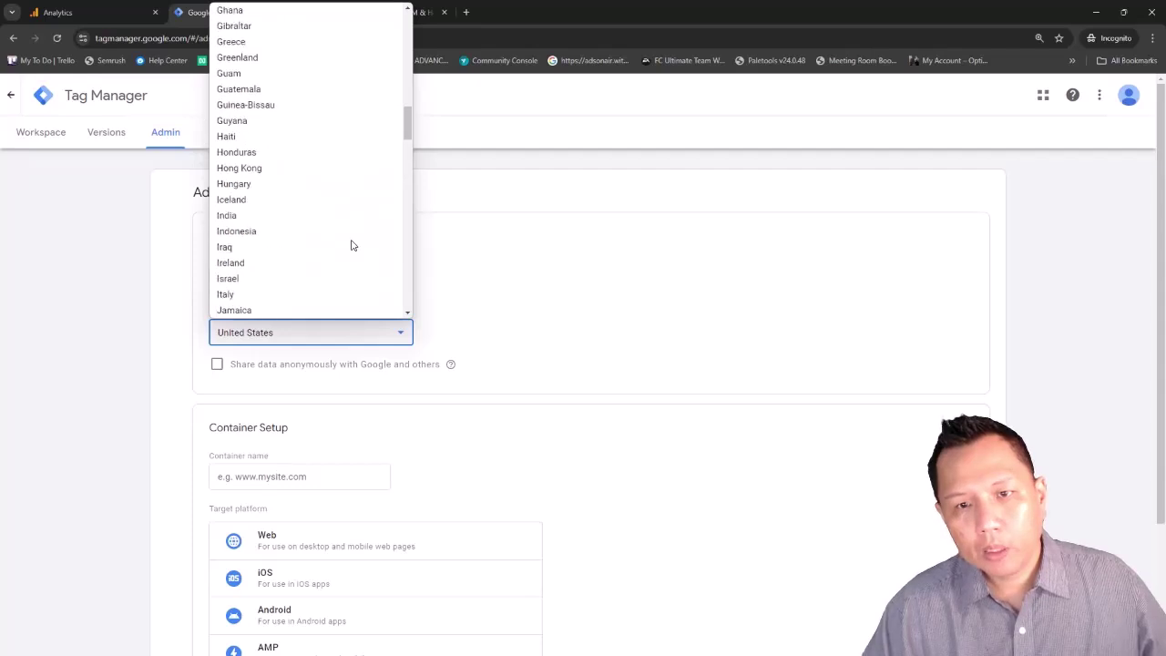
{"action": "scroll", "coordinate": [310, 253], "scroll_direction": "down", "scroll_amount": 3}
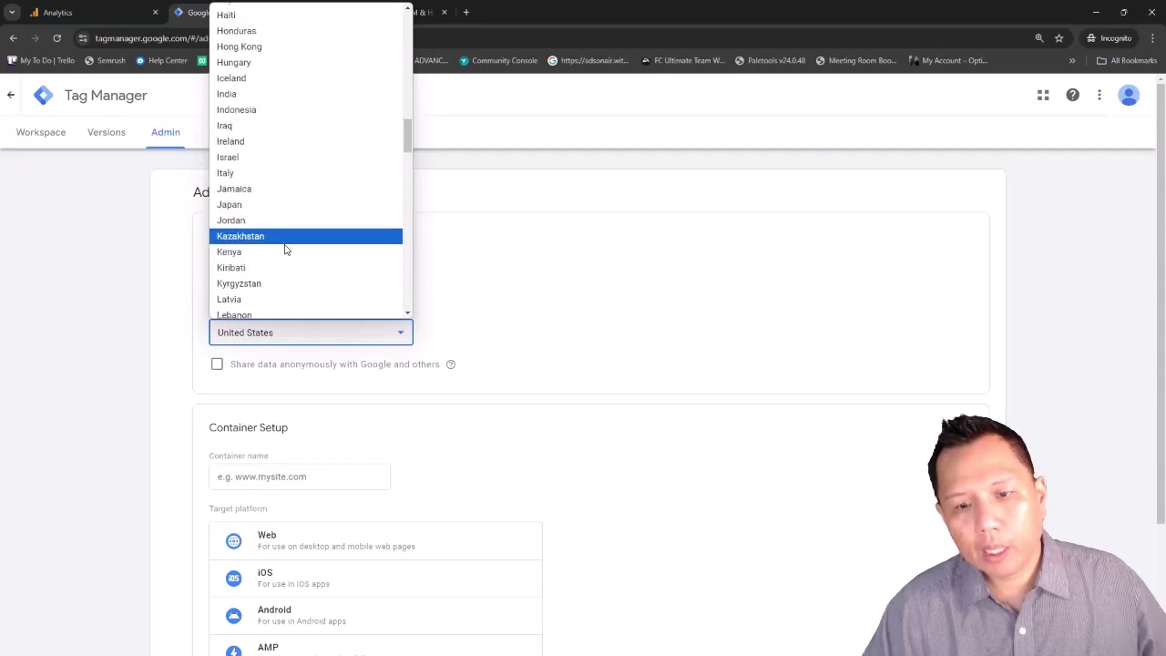
{"action": "left_click", "coordinate": [268, 118]}
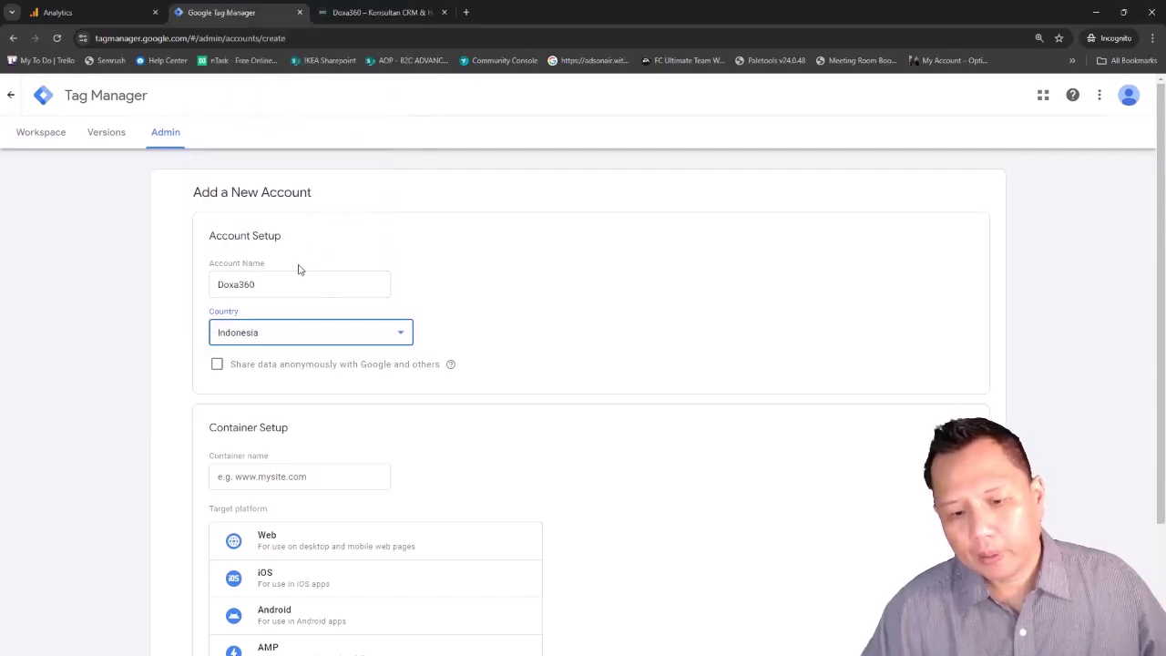
- Name the container doxa360.com, set its target platform to Web and submit the account for creation
{"action": "left_click", "coordinate": [284, 473]}
{"action": "type", "text": "doxa360"}
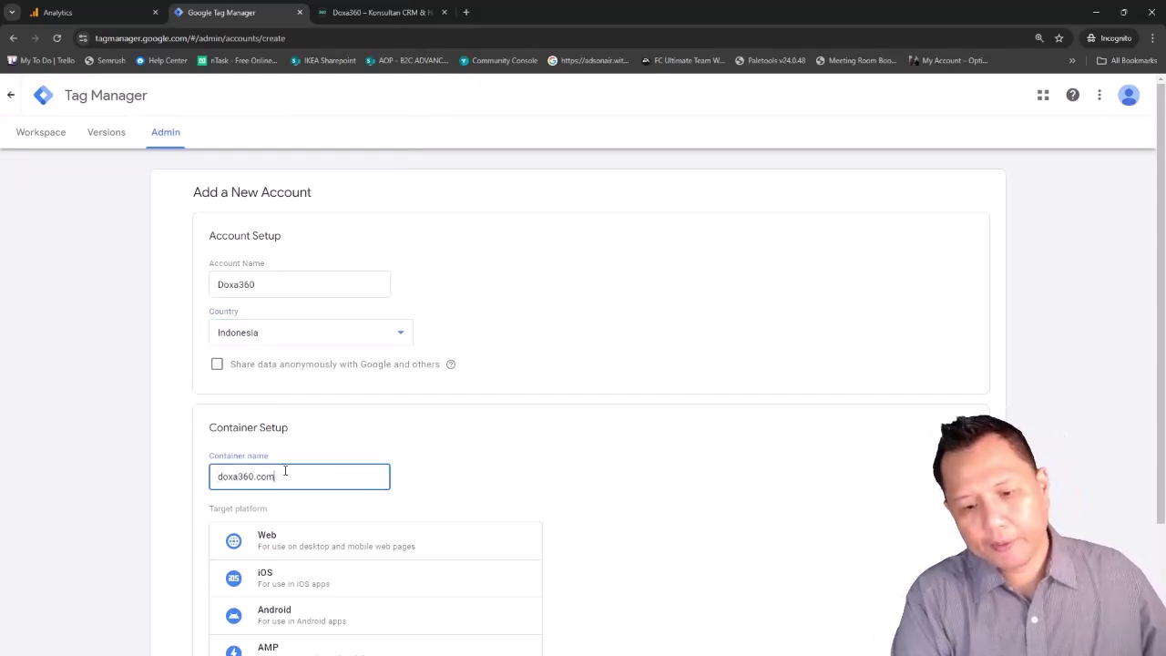
{"action": "type", "text": ".com"}
{"action": "scroll", "coordinate": [565, 248], "scroll_direction": "down", "scroll_amount": 2}
{"action": "left_click", "coordinate": [458, 375]}
{"action": "left_click", "coordinate": [235, 591]}
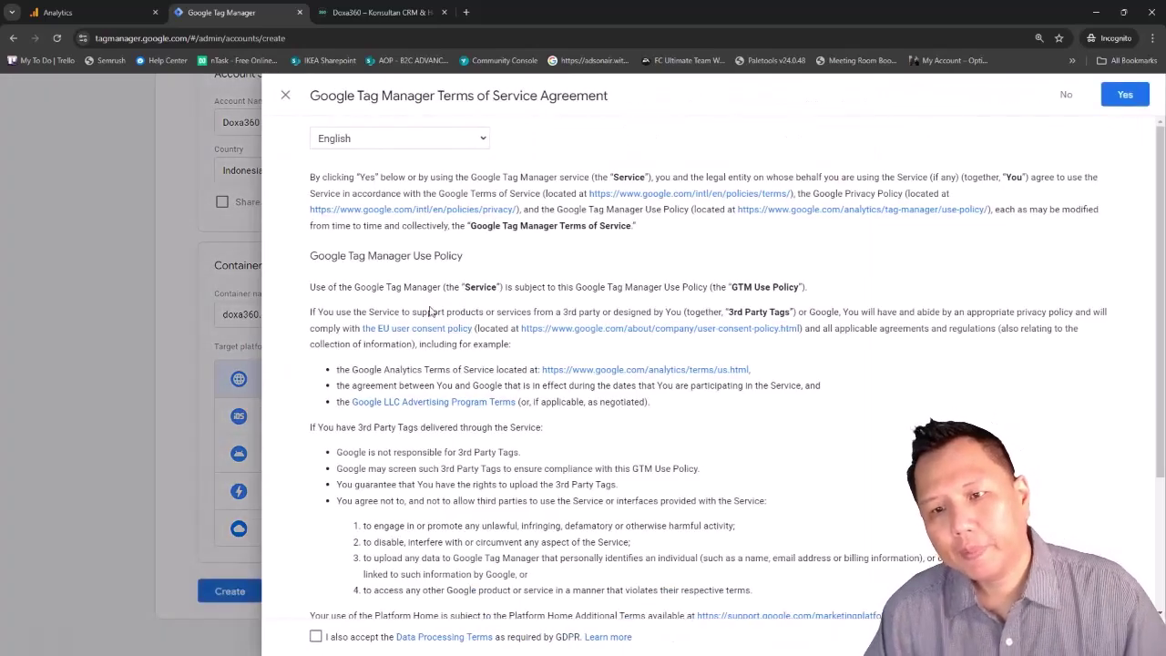
- Accept the Google Tag Manager Terms of Service together with the Data Processing Terms required by GDPR
{"action": "scroll", "coordinate": [428, 309], "scroll_direction": "down", "scroll_amount": 2}
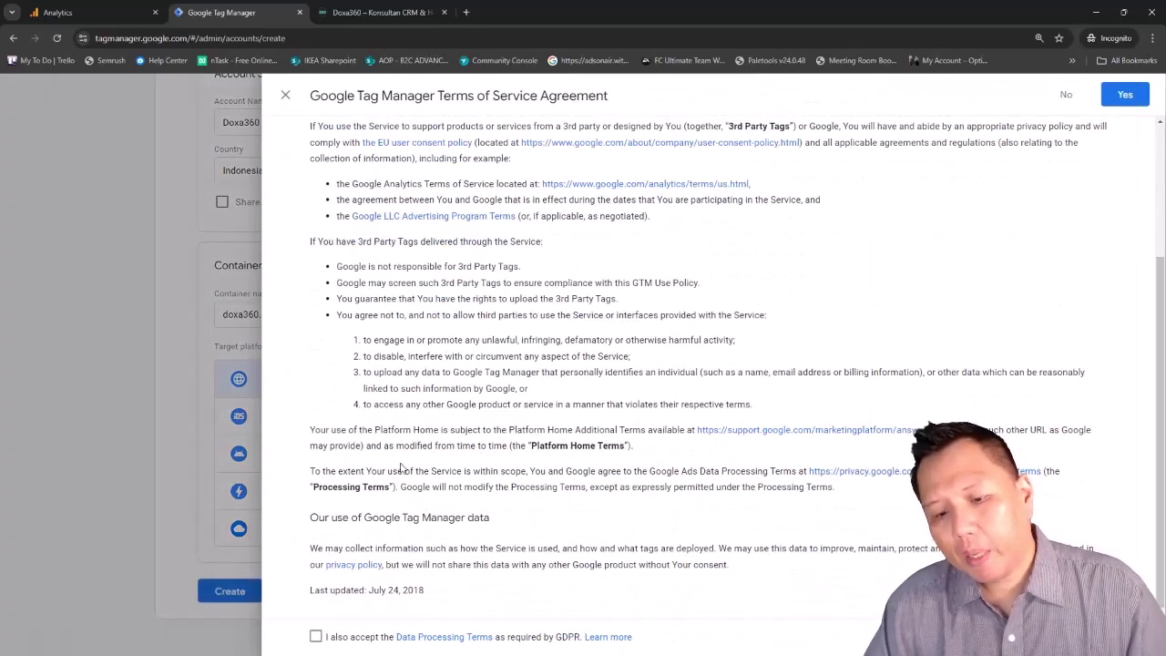
{"action": "left_click", "coordinate": [314, 637]}
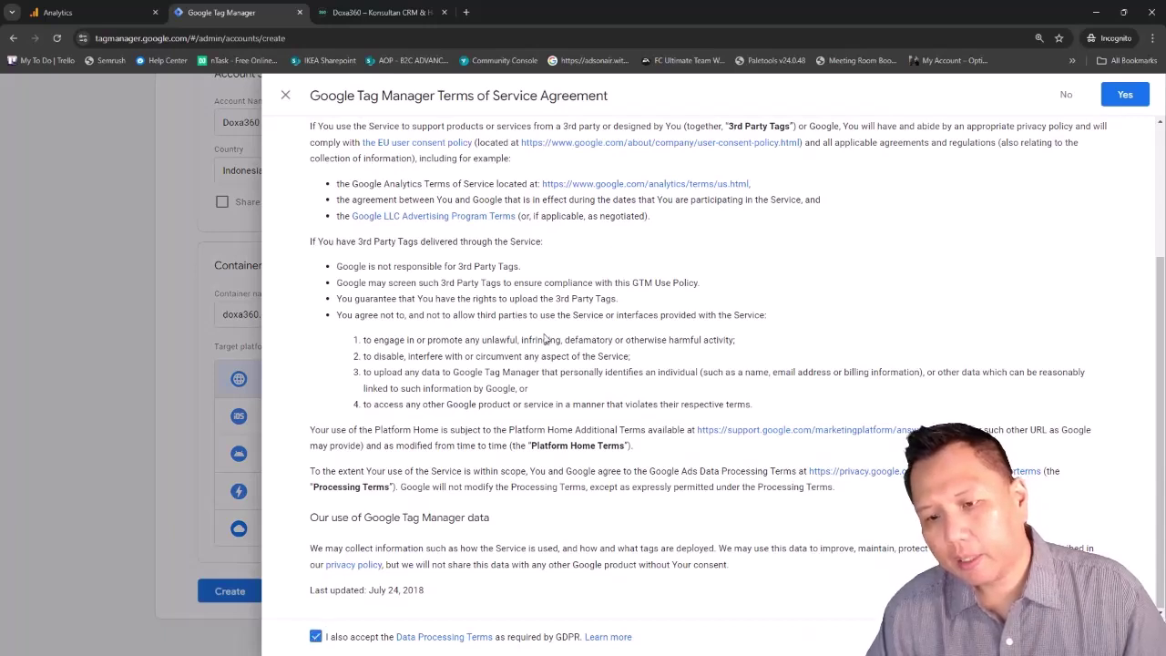
{"action": "left_click_drag", "start_coordinate": [450, 299], "coordinate": [508, 305]}
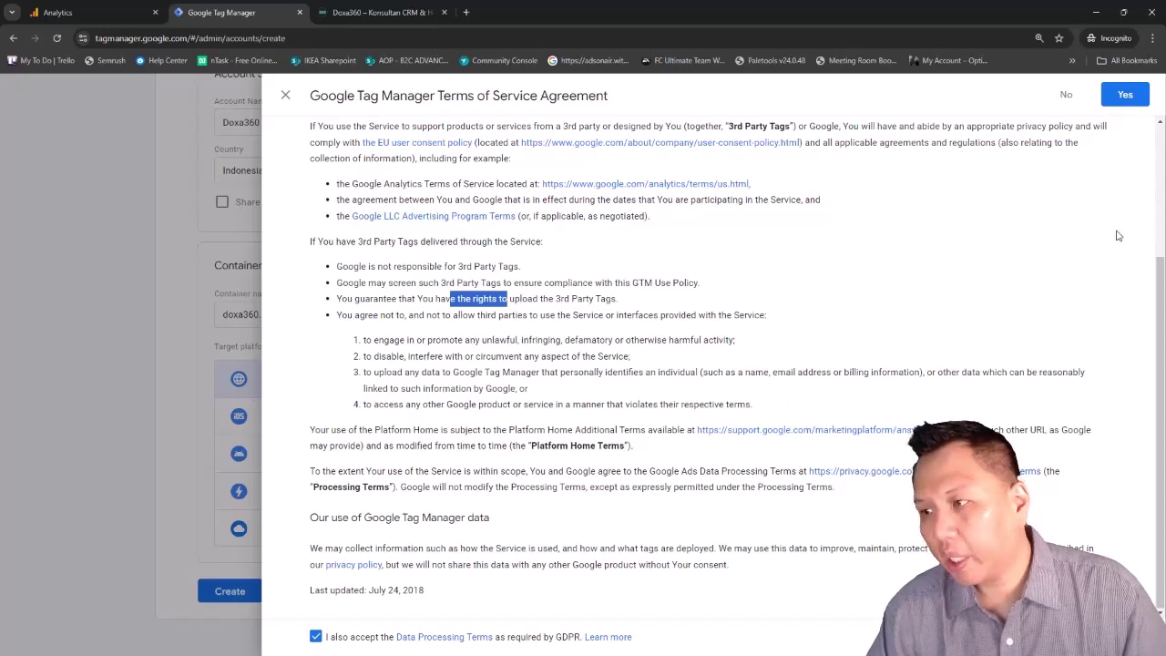
{"action": "left_click", "coordinate": [1127, 97]}
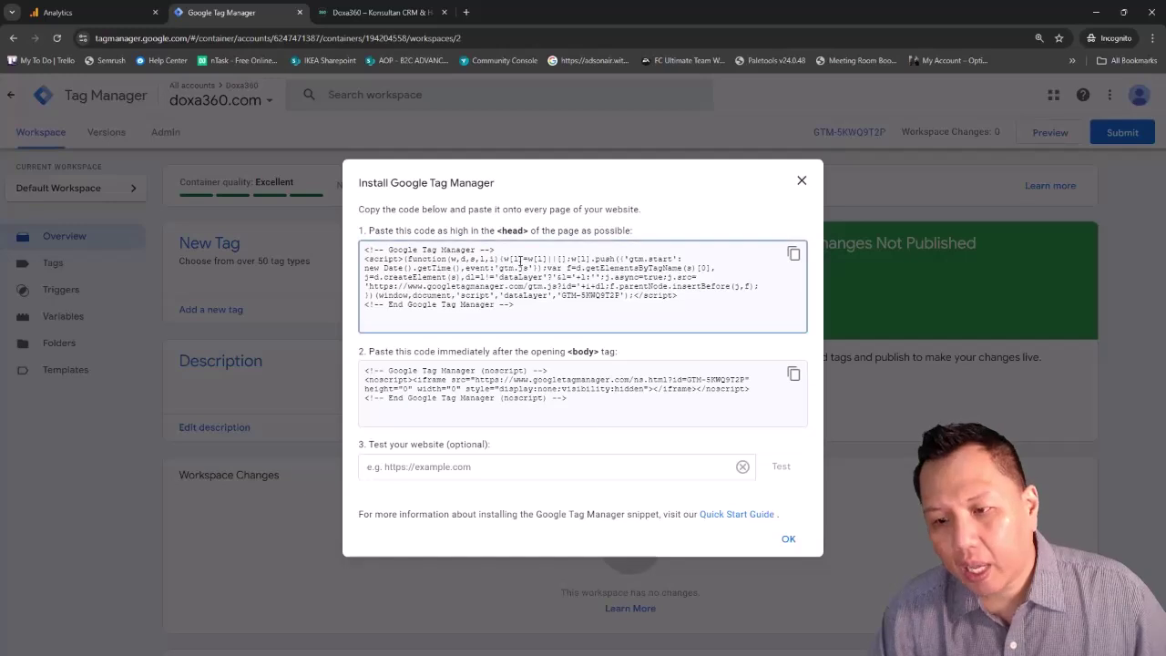
- Examine the head and body installation code snippets for Google Tag Manager and close the installation instructions
{"action": "triple_click", "coordinate": [521, 261]}
{"action": "triple_click", "coordinate": [558, 377]}
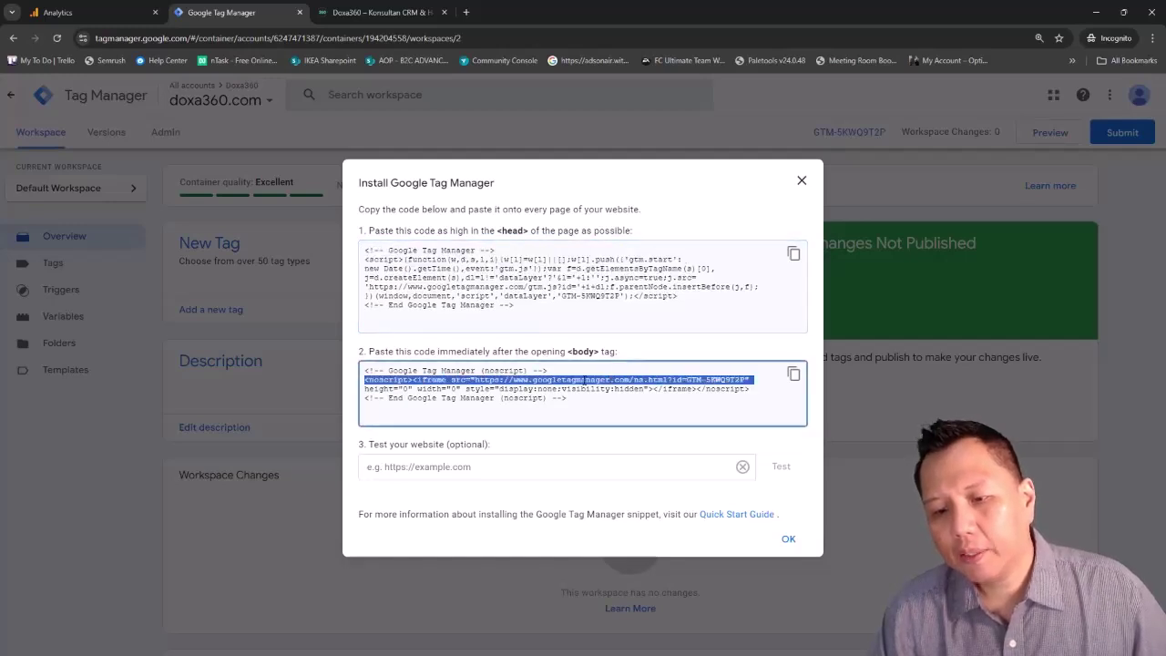
{"action": "left_click", "coordinate": [650, 384]}
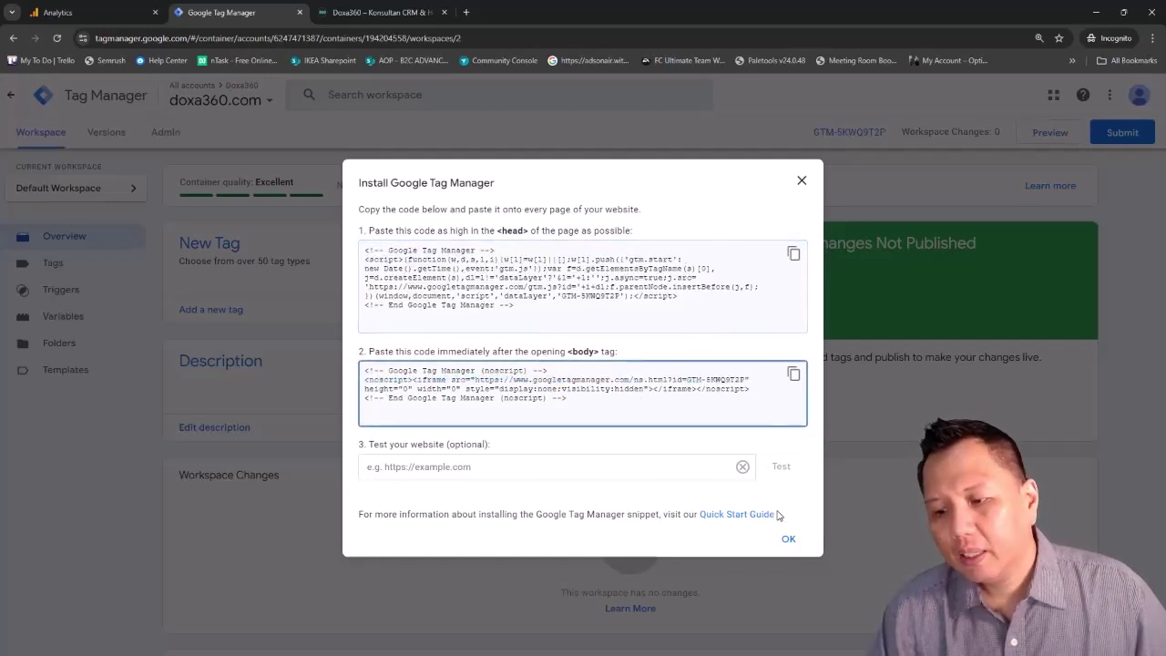
{"action": "left_click", "coordinate": [787, 540]}
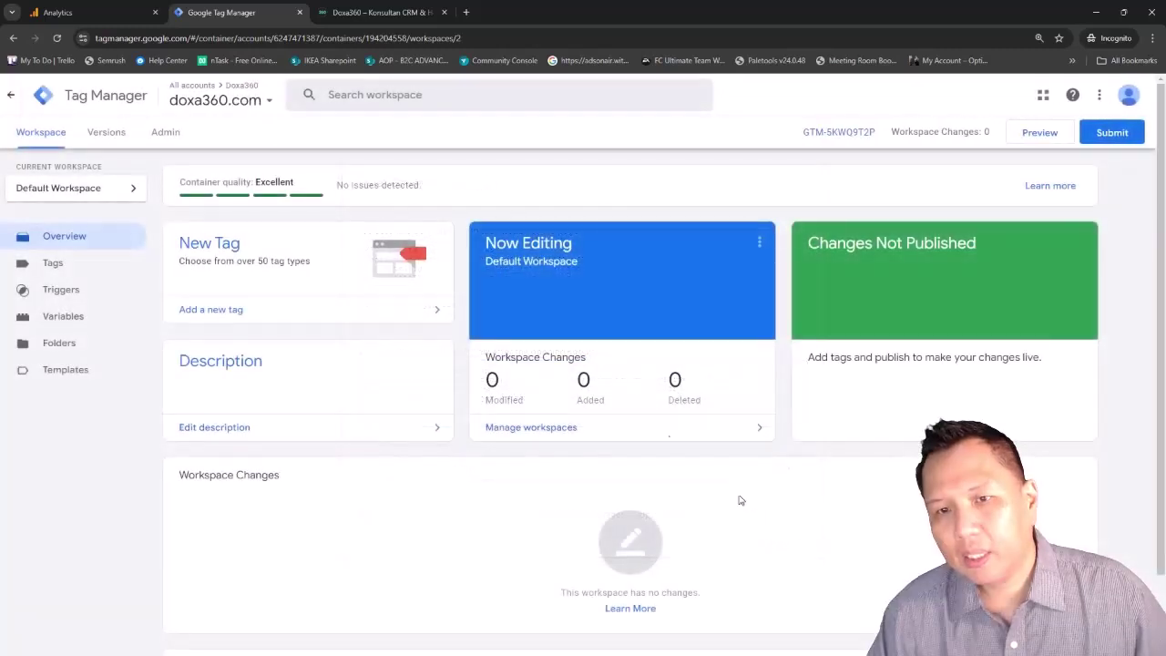
{"action": "left_click", "coordinate": [93, 12]}
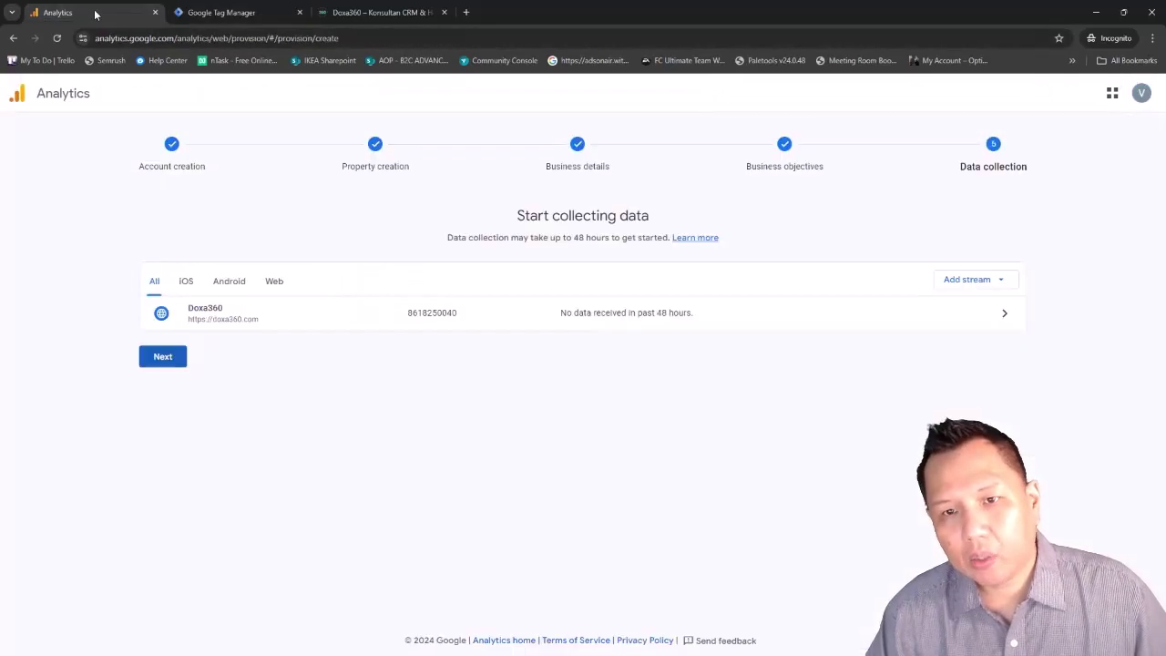
{"action": "left_click", "coordinate": [195, 15]}
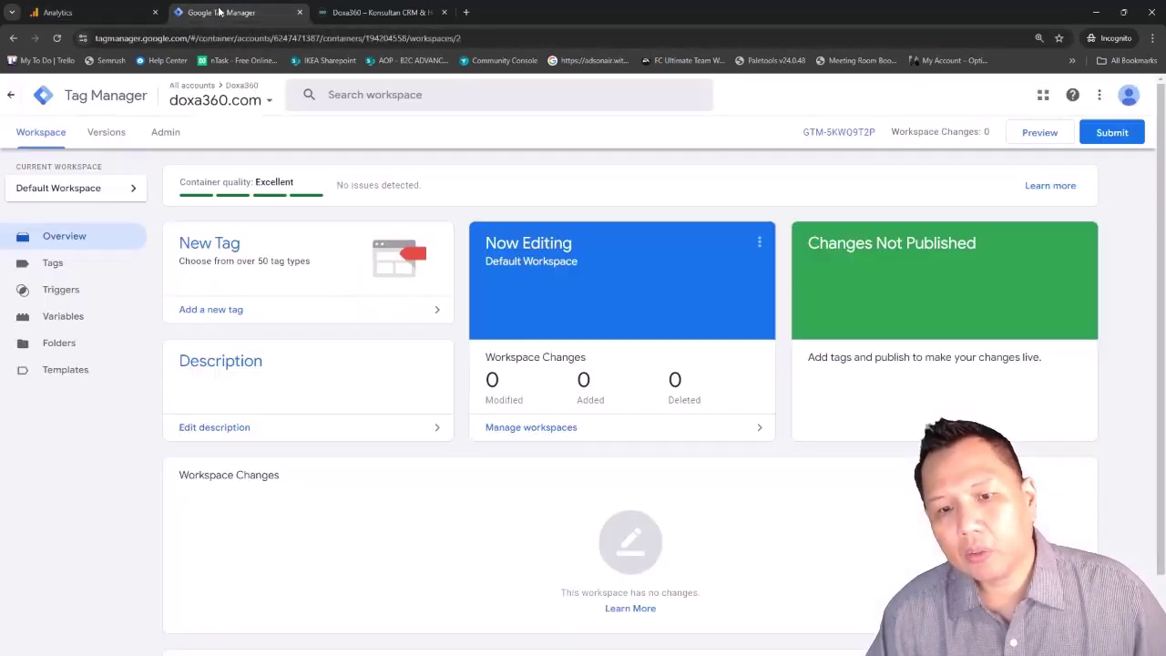
- Open the Google Ads home page and start the setup to reach the Google Ads account selection
{"action": "left_click", "coordinate": [465, 12]}
{"action": "left_click_drag", "start_coordinate": [499, 13], "coordinate": [369, 13]}
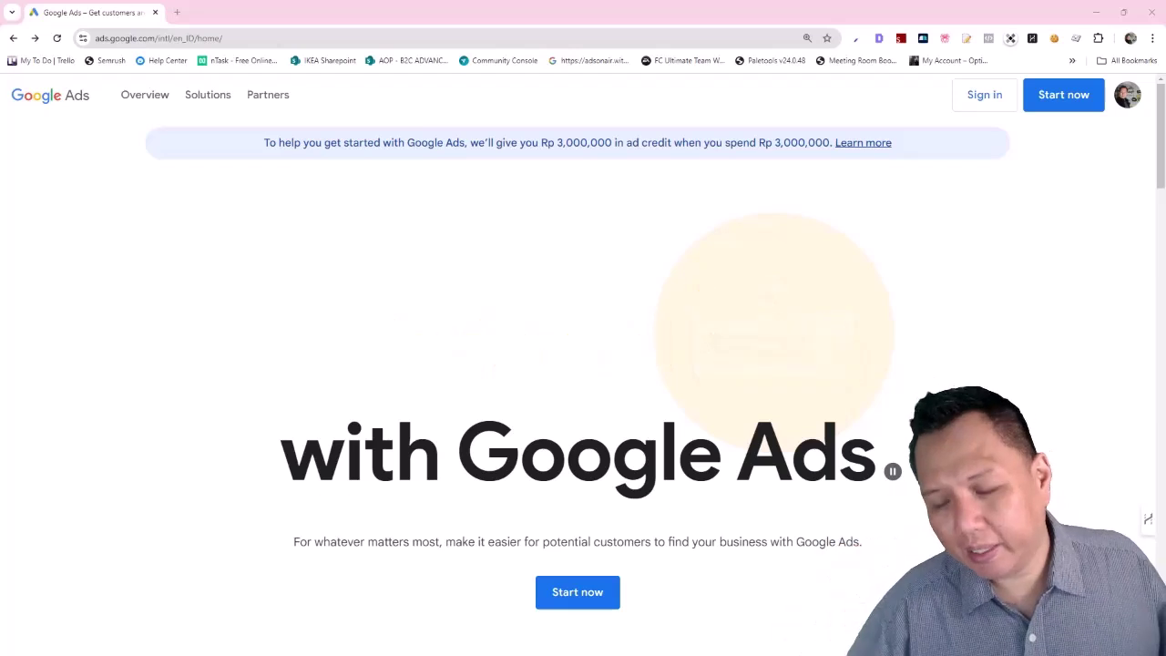
{"action": "left_click", "coordinate": [561, 585]}
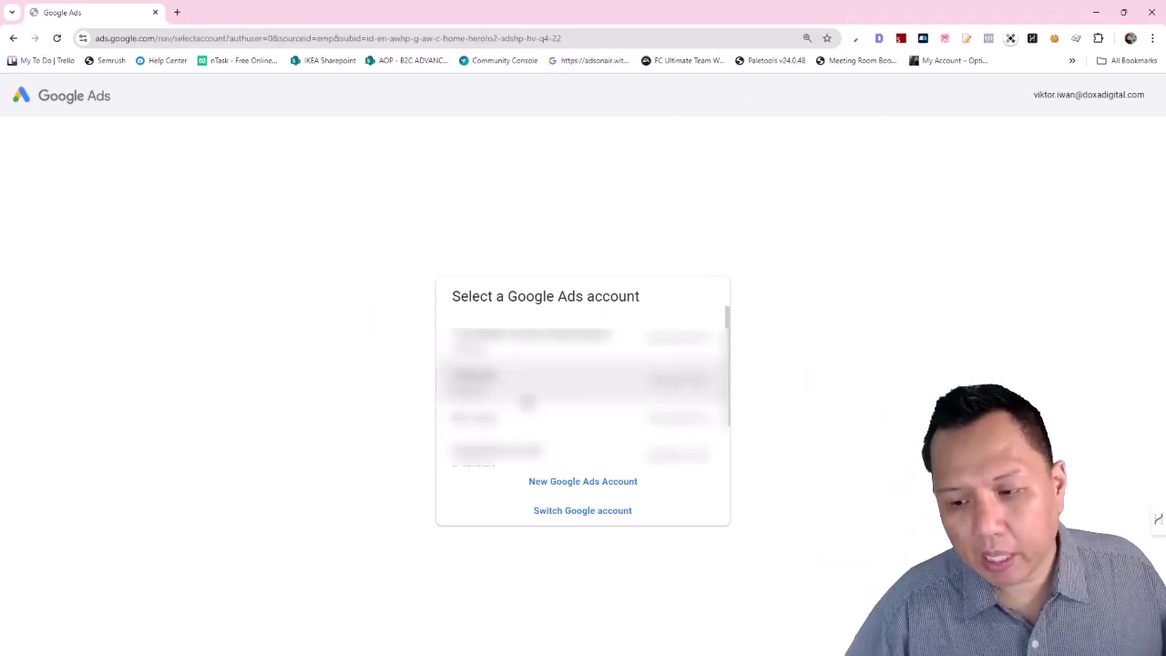
- Start a new Google Ads account, skip campaign creation and confirm Indonesia, (GMT+07:00) Jakarta Time and Indonesian Rupiah (IDR) as account settings
{"action": "scroll", "coordinate": [550, 359], "scroll_direction": "down", "scroll_amount": 3}
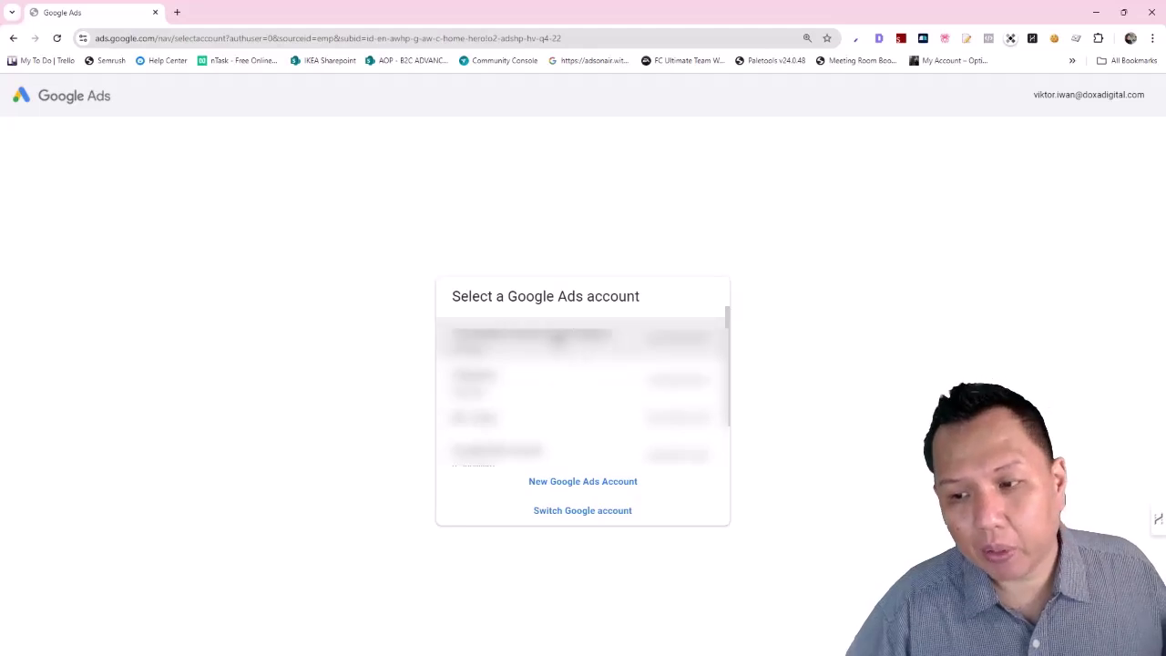
{"action": "scroll", "coordinate": [537, 410], "scroll_direction": "up", "scroll_amount": 3}
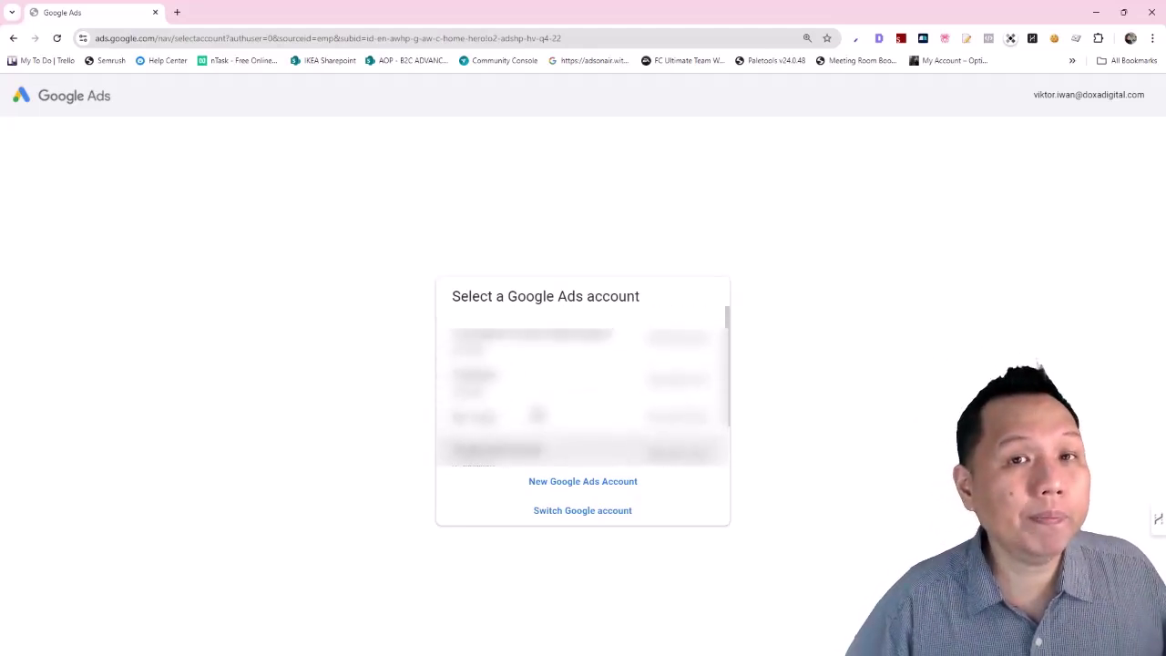
{"action": "scroll", "coordinate": [538, 410], "scroll_direction": "down", "scroll_amount": 3}
{"action": "scroll", "coordinate": [537, 401], "scroll_direction": "up", "scroll_amount": 3}
{"action": "scroll", "coordinate": [574, 429], "scroll_direction": "down", "scroll_amount": 3}
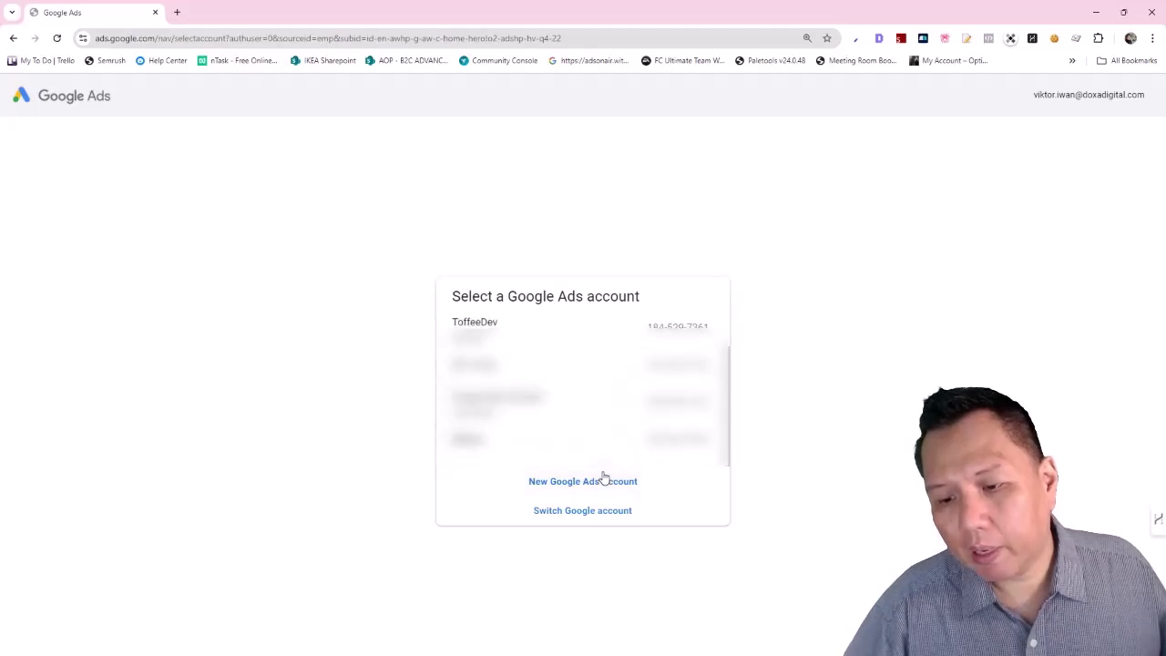
{"action": "left_click", "coordinate": [587, 483]}
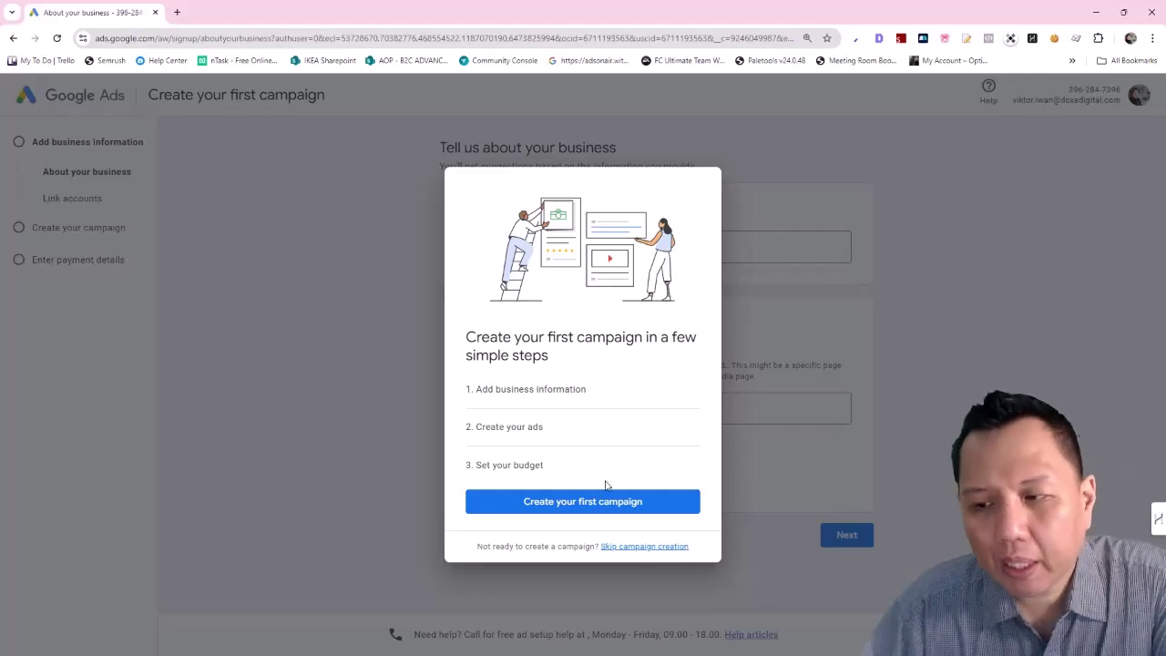
{"action": "left_click", "coordinate": [634, 546]}
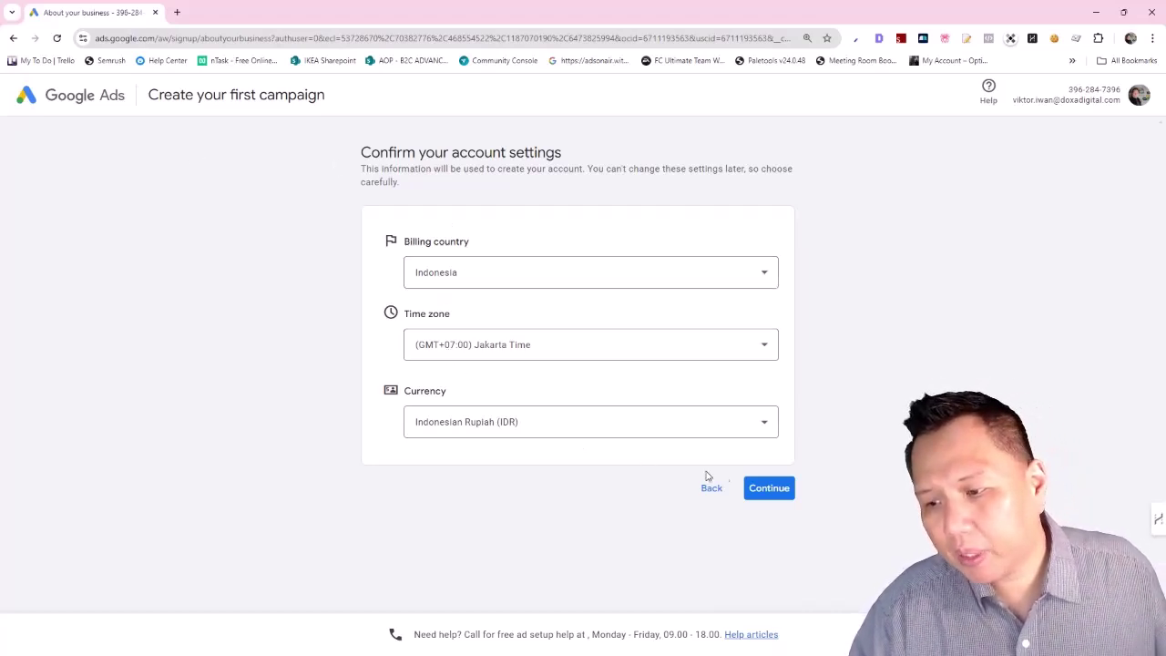
{"action": "left_click", "coordinate": [756, 491]}
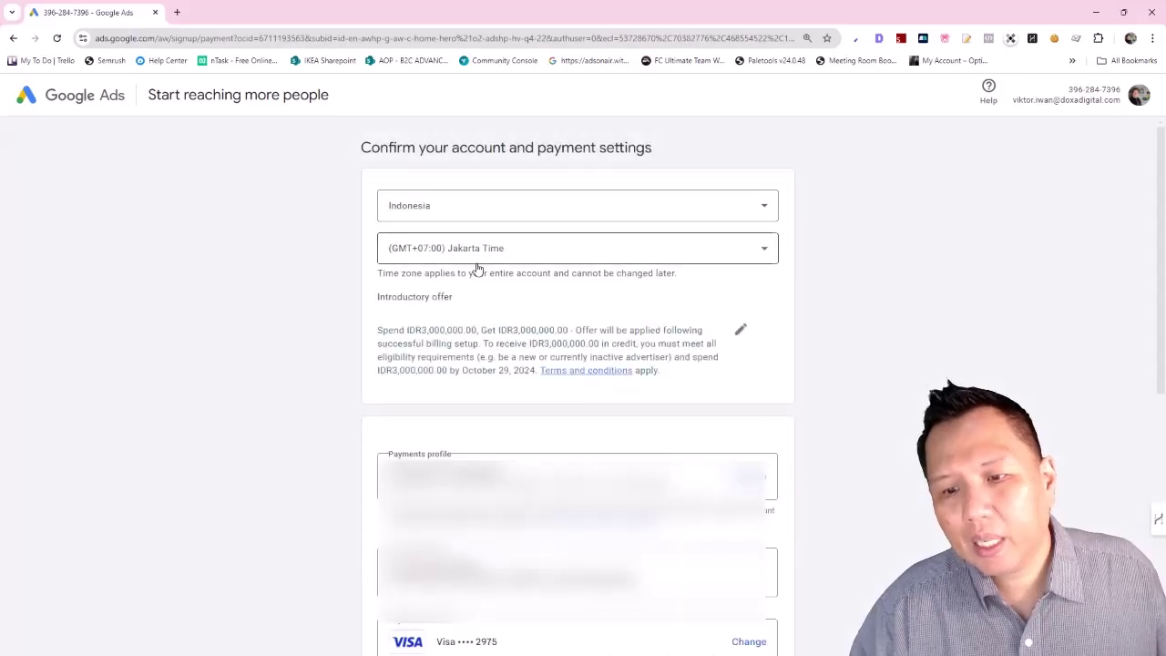
- Review the payments profile and payment settings, submit them with the Google Ads Terms accepted and proceed to the account overview
{"action": "scroll", "coordinate": [464, 362], "scroll_direction": "down", "scroll_amount": 2}
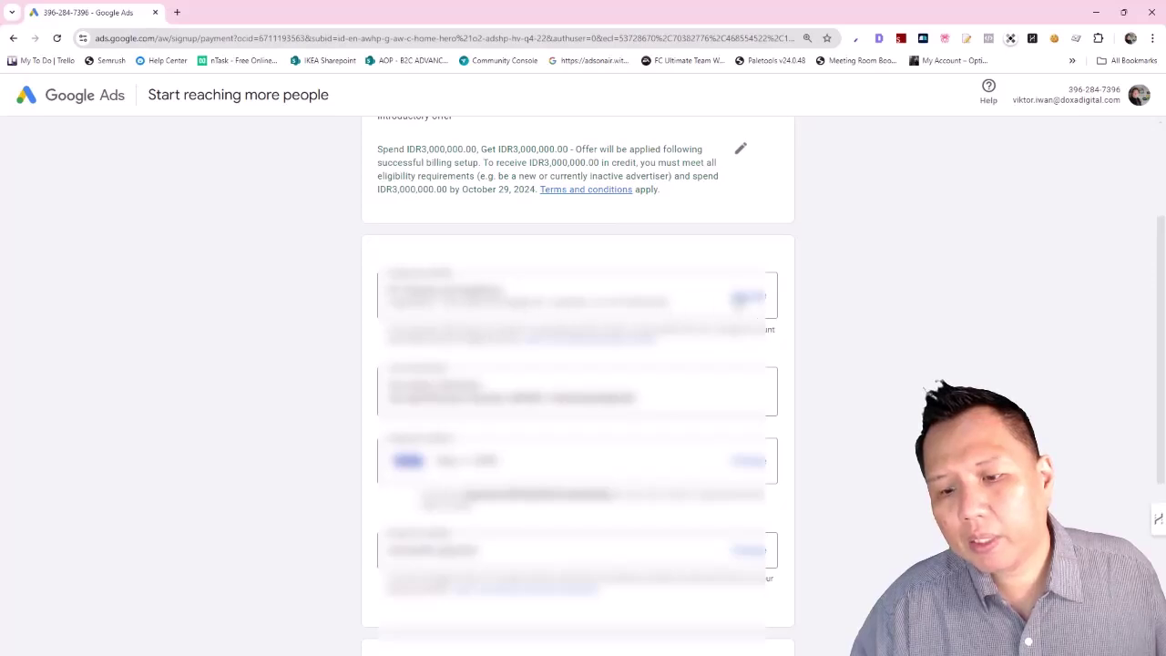
{"action": "scroll", "coordinate": [544, 300], "scroll_direction": "up", "scroll_amount": 2}
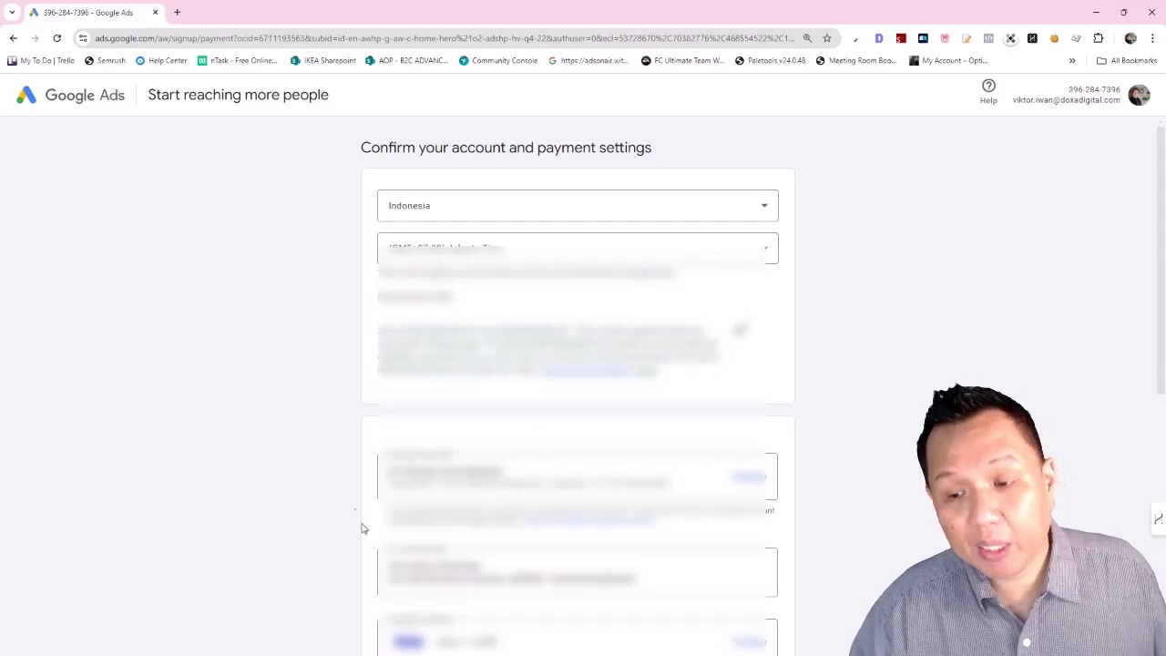
{"action": "scroll", "coordinate": [454, 486], "scroll_direction": "down", "scroll_amount": 5}
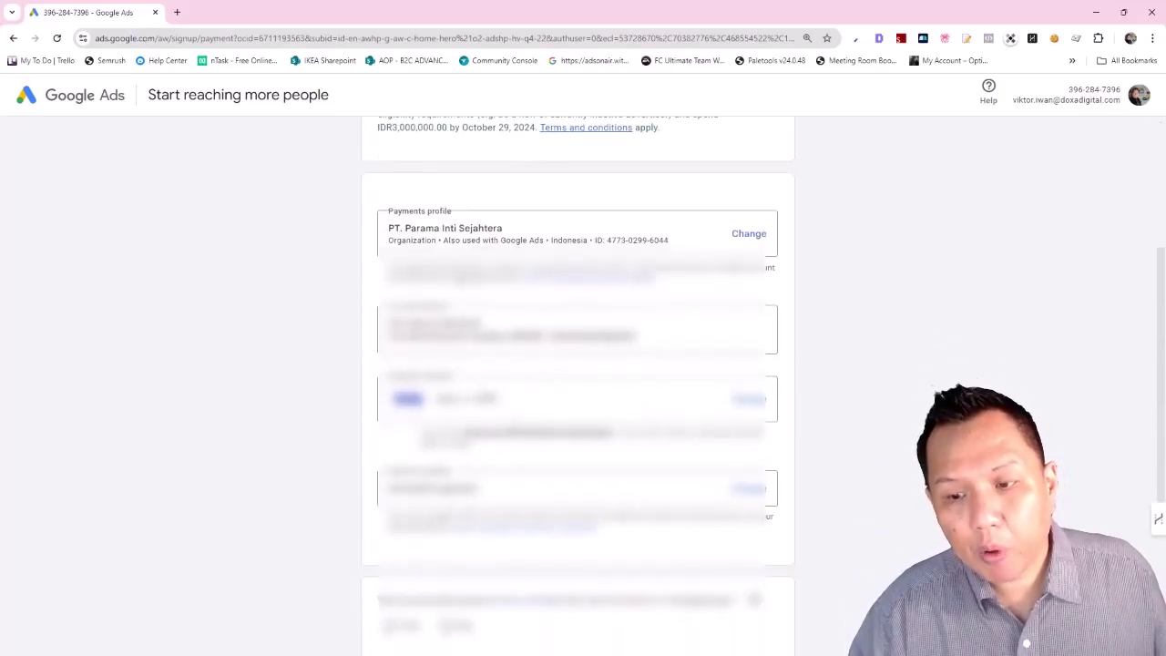
{"action": "scroll", "coordinate": [494, 401], "scroll_direction": "up", "scroll_amount": 2}
{"action": "scroll", "coordinate": [493, 400], "scroll_direction": "down", "scroll_amount": 3}
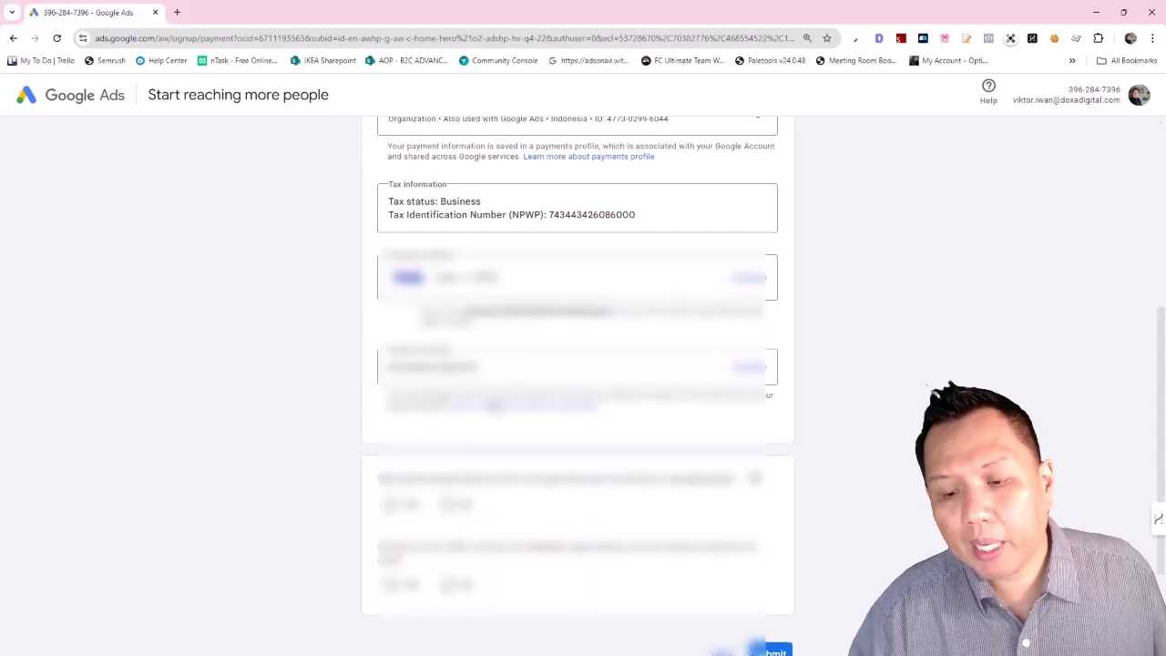
{"action": "scroll", "coordinate": [633, 425], "scroll_direction": "up", "scroll_amount": 10}
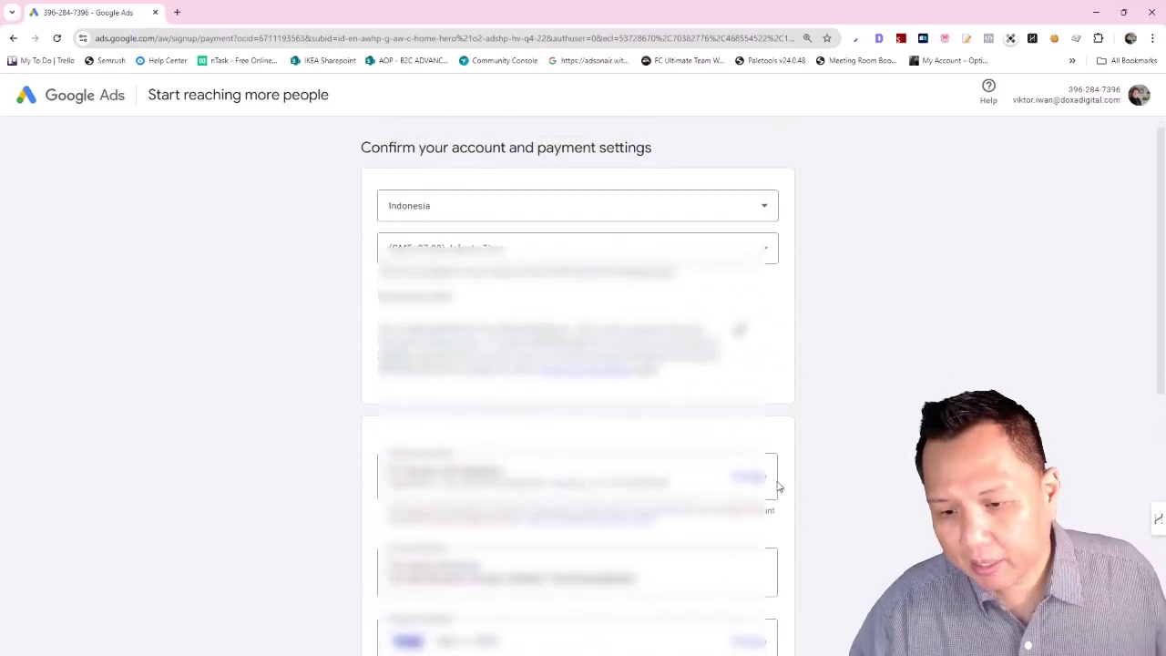
{"action": "left_click", "coordinate": [750, 481]}
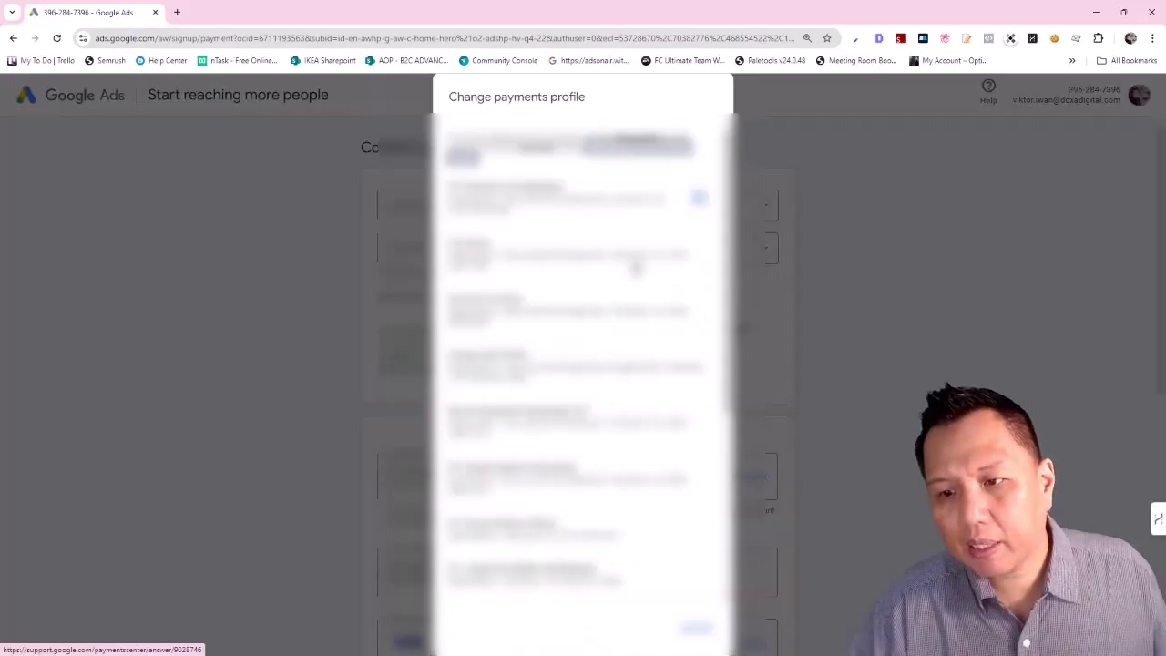
{"action": "scroll", "coordinate": [636, 347], "scroll_direction": "down", "scroll_amount": 5}
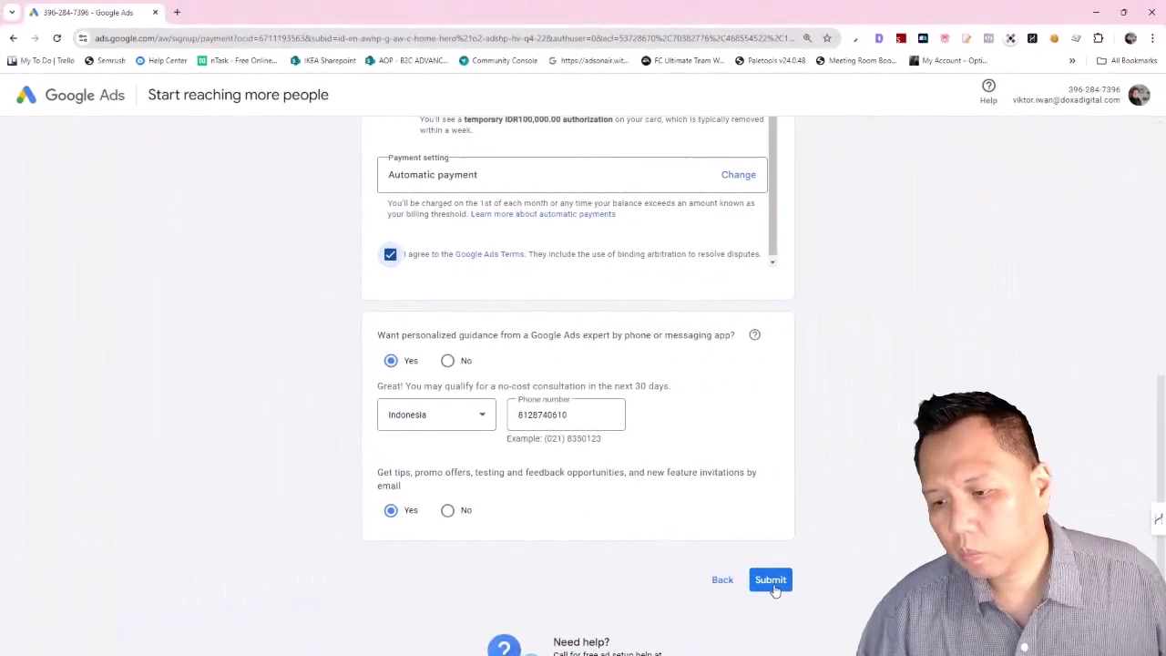
{"action": "left_click", "coordinate": [772, 583]}
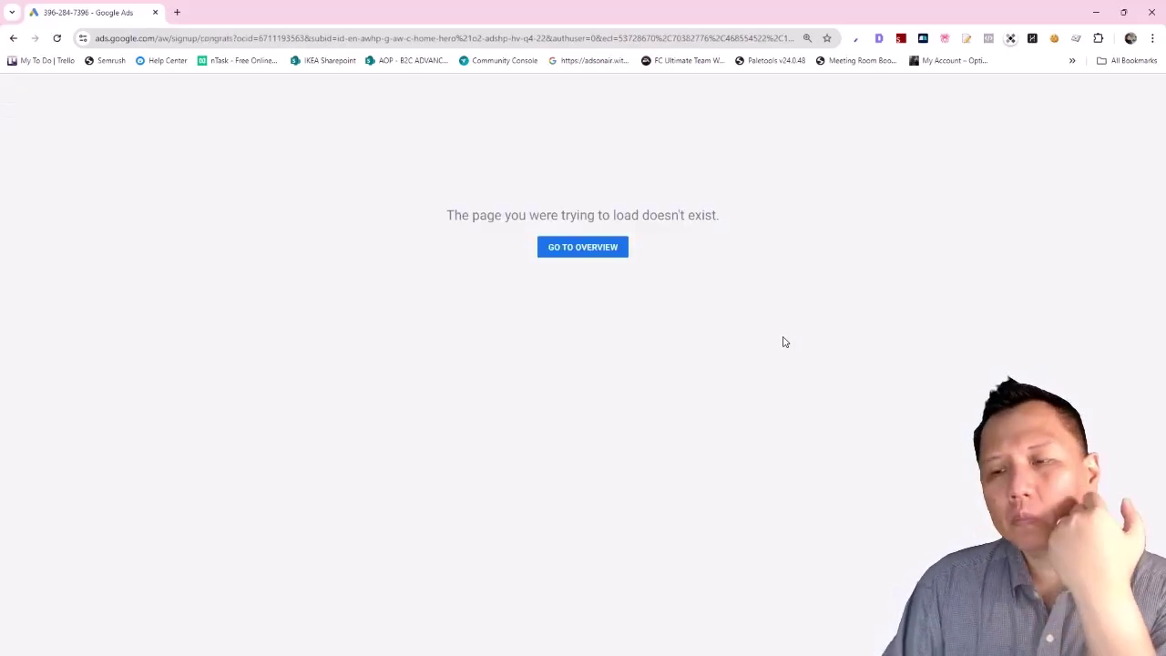
{"action": "left_click", "coordinate": [567, 252]}
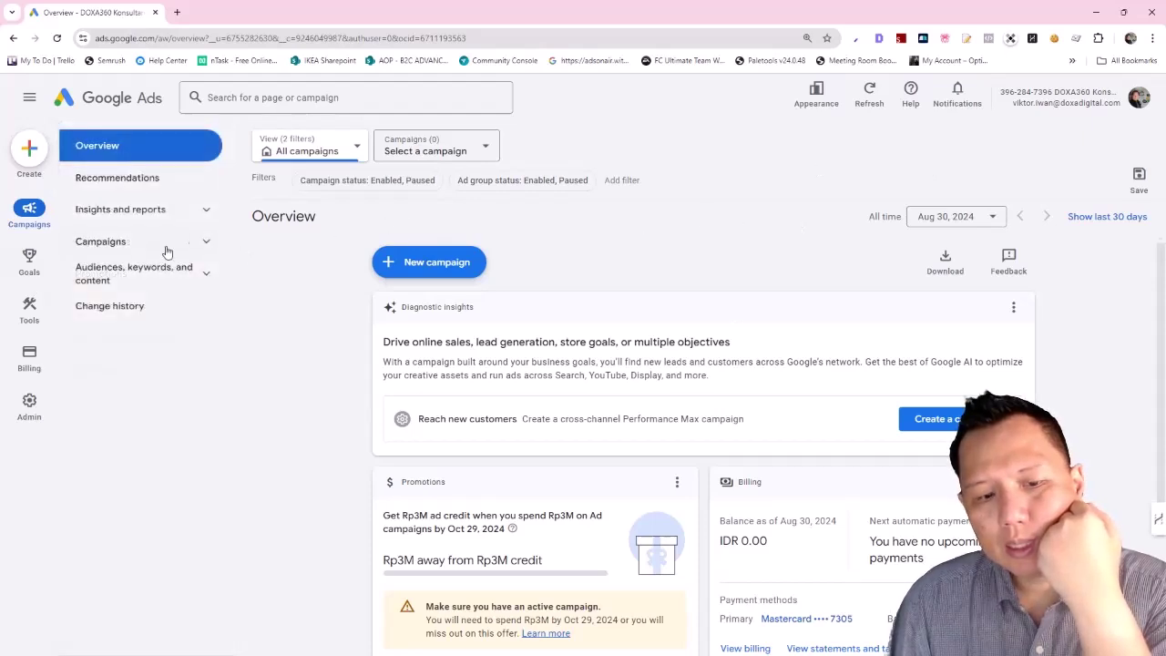
- View the advertiser verification page in the billing area and return to the campaigns overview
{"action": "mouse_move", "coordinate": [16, 385]}
{"action": "mouse_move", "coordinate": [25, 411]}
{"action": "mouse_move", "coordinate": [26, 364]}
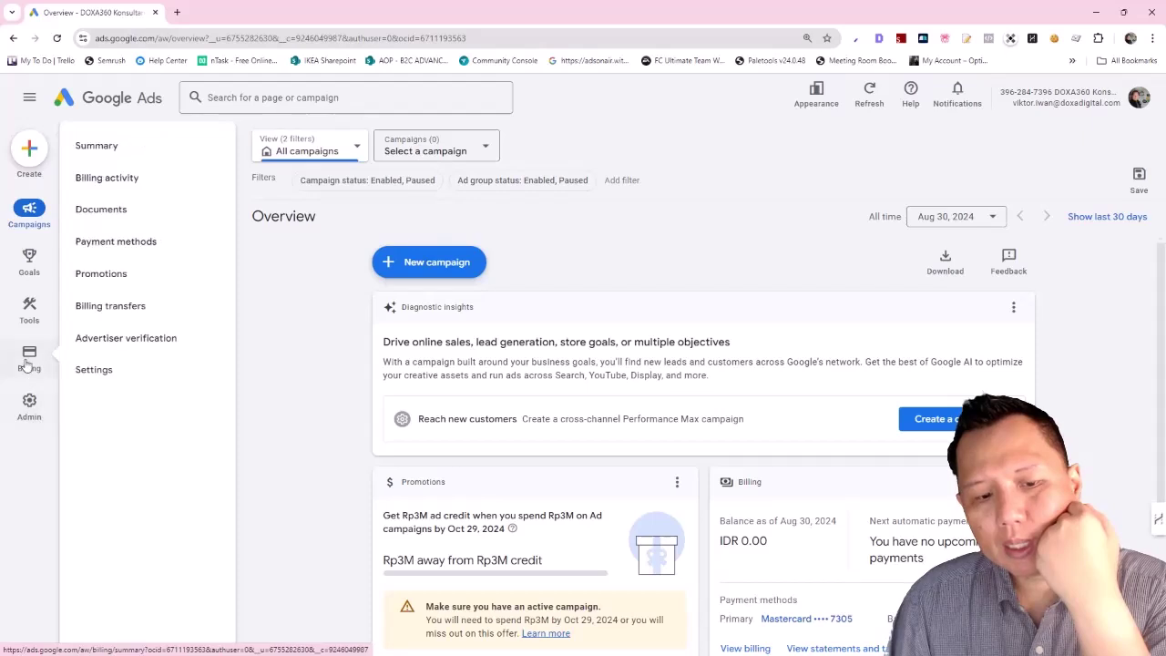
{"action": "left_click", "coordinate": [128, 339]}
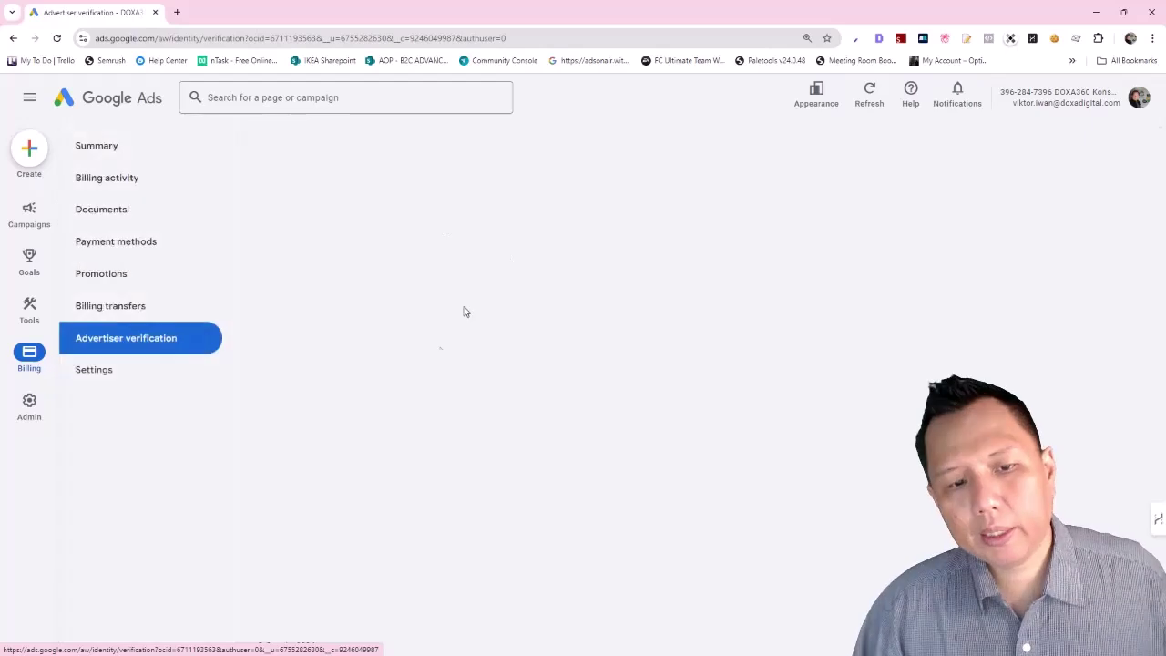
{"action": "left_click", "coordinate": [39, 221]}
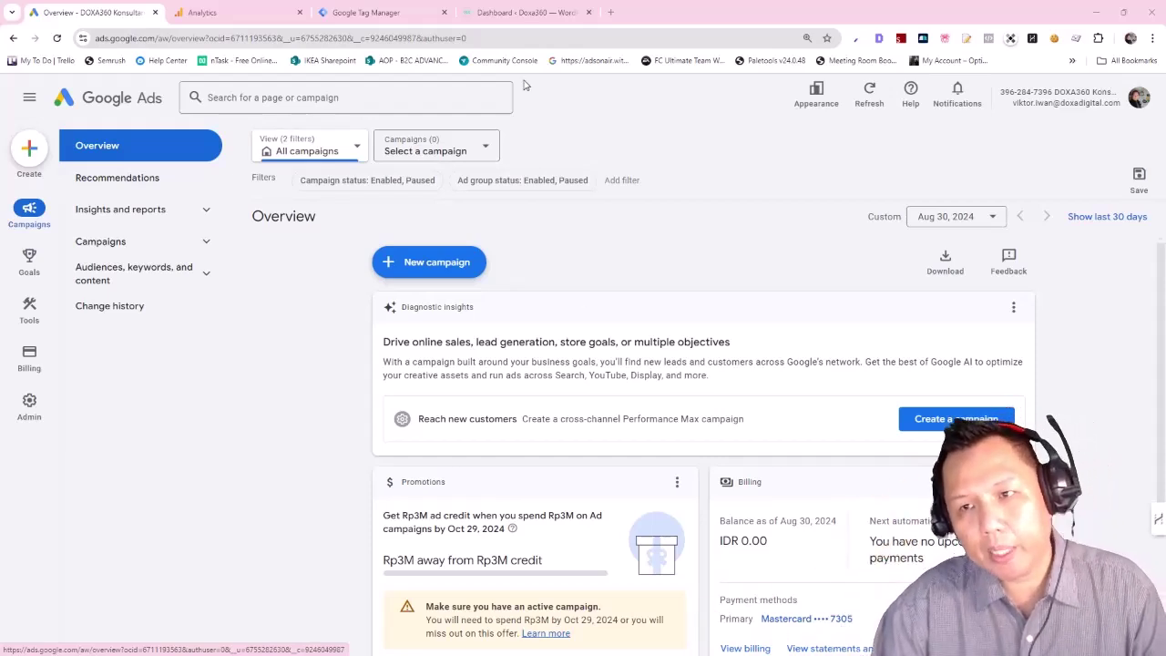
- Switch to the Doxa360 WordPress dashboard to look at it and return to the Google Ads overview
{"action": "left_click", "coordinate": [526, 15]}
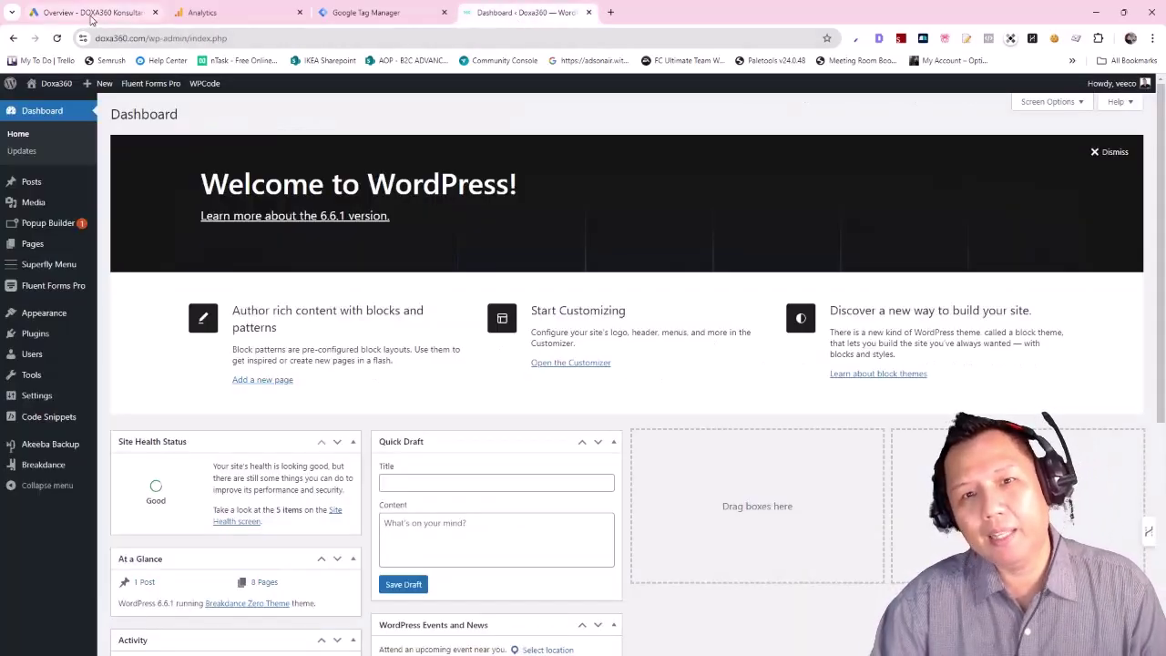
{"action": "left_click", "coordinate": [94, 16]}
{"action": "left_click", "coordinate": [528, 15]}
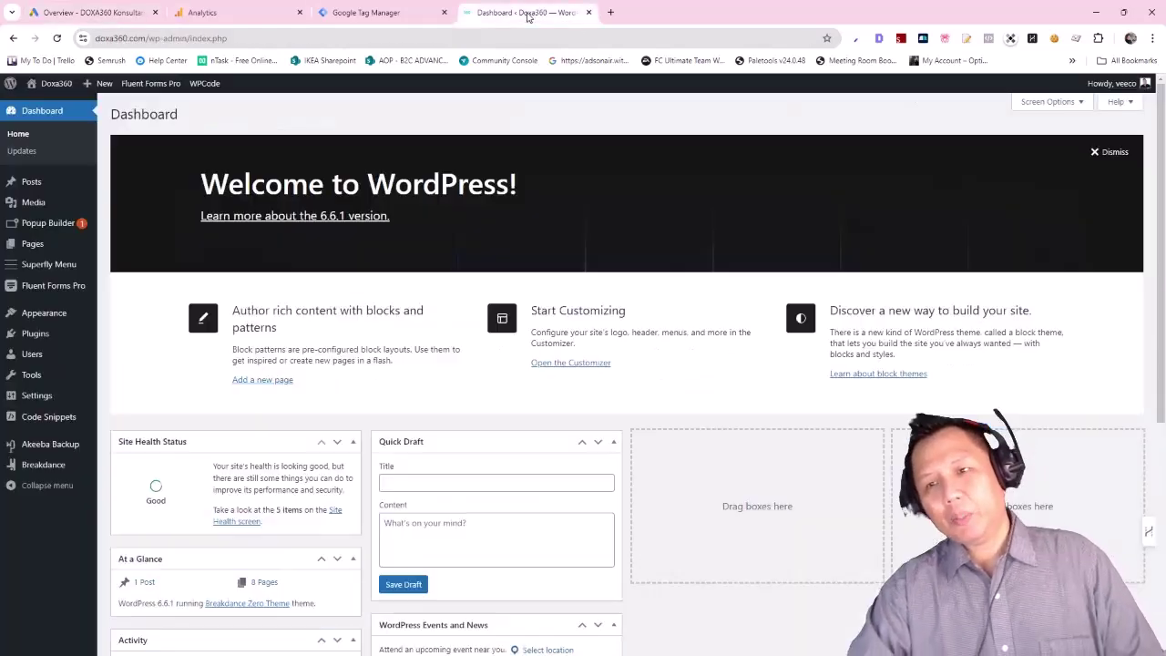
{"action": "left_click", "coordinate": [141, 14]}
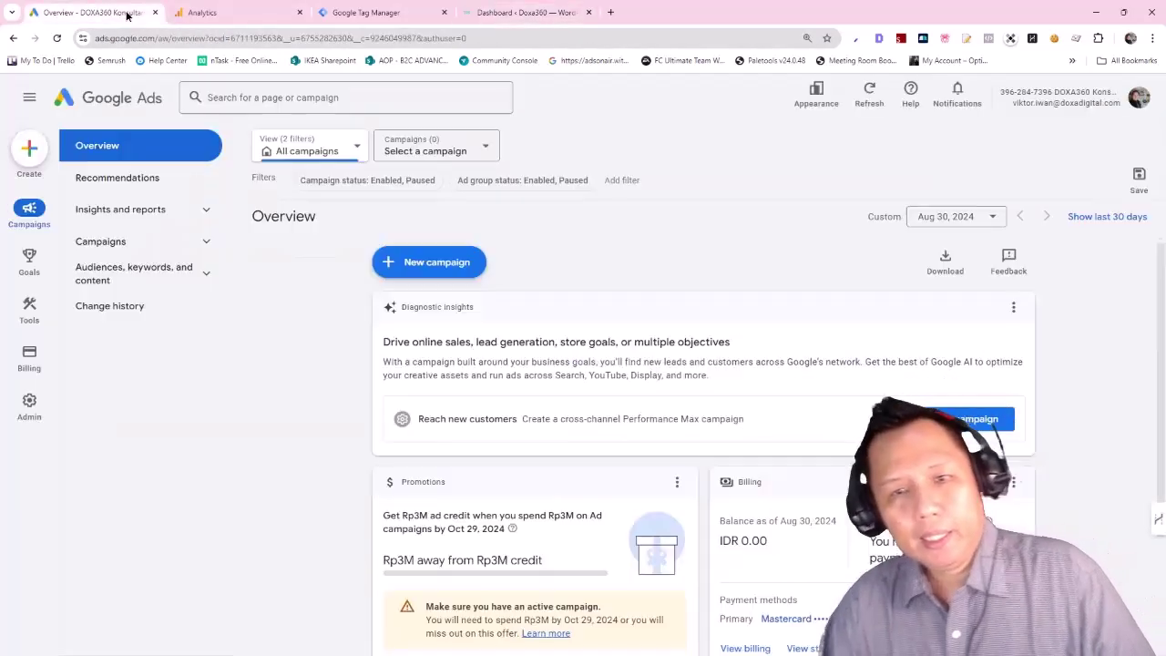
- Switch to Google Analytics, copy the measurement ID of the Doxa360 web stream and close the stream details
{"action": "left_click", "coordinate": [228, 14]}
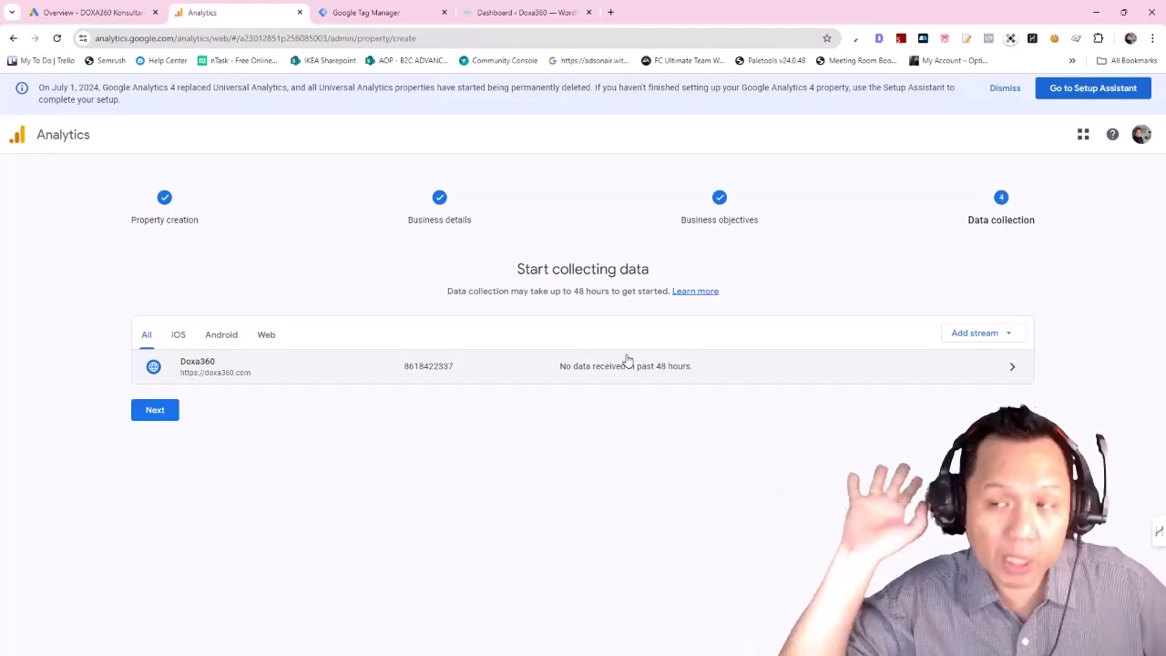
{"action": "left_click", "coordinate": [628, 365]}
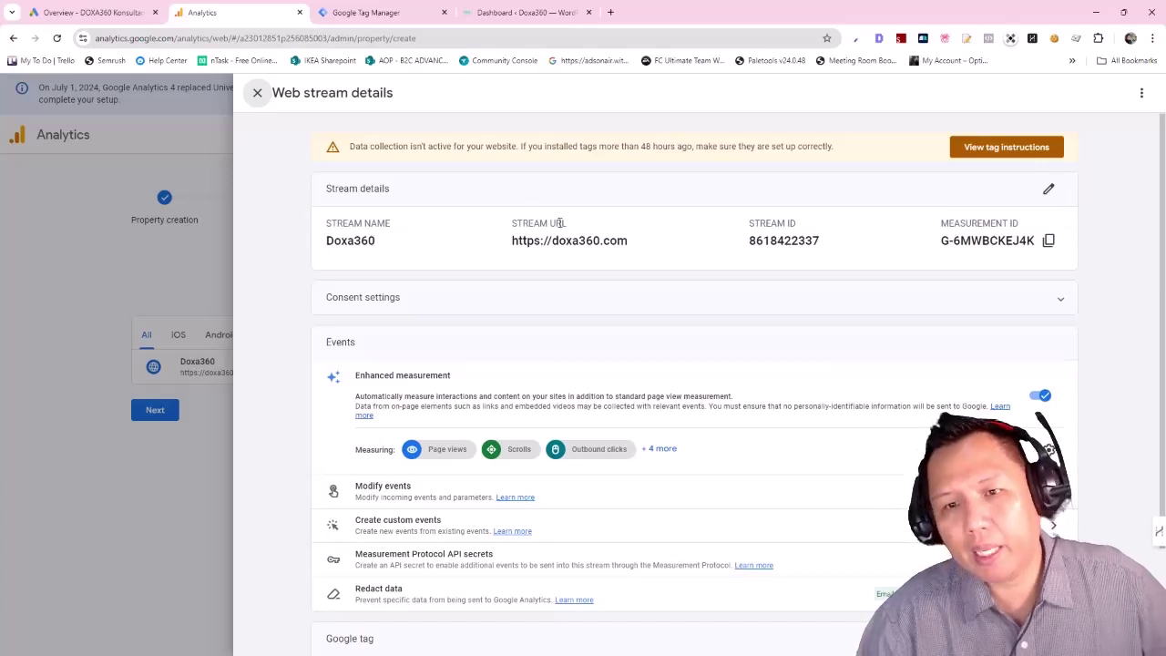
{"action": "left_click", "coordinate": [257, 93]}
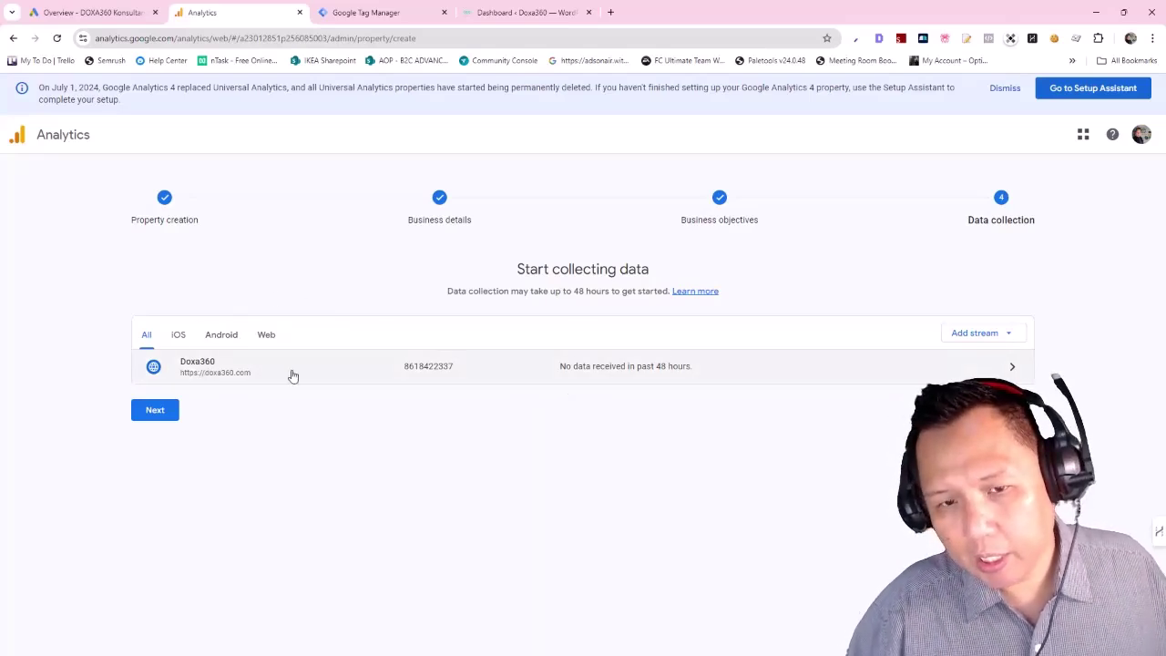
{"action": "left_click", "coordinate": [741, 362]}
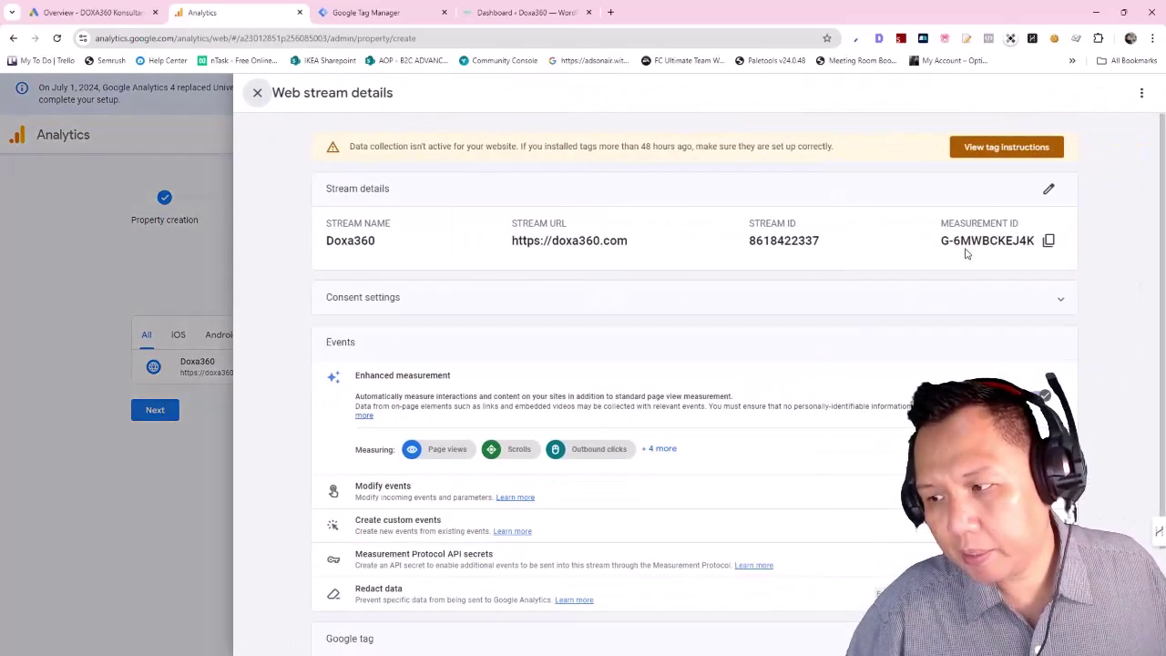
{"action": "left_click", "coordinate": [1049, 240]}
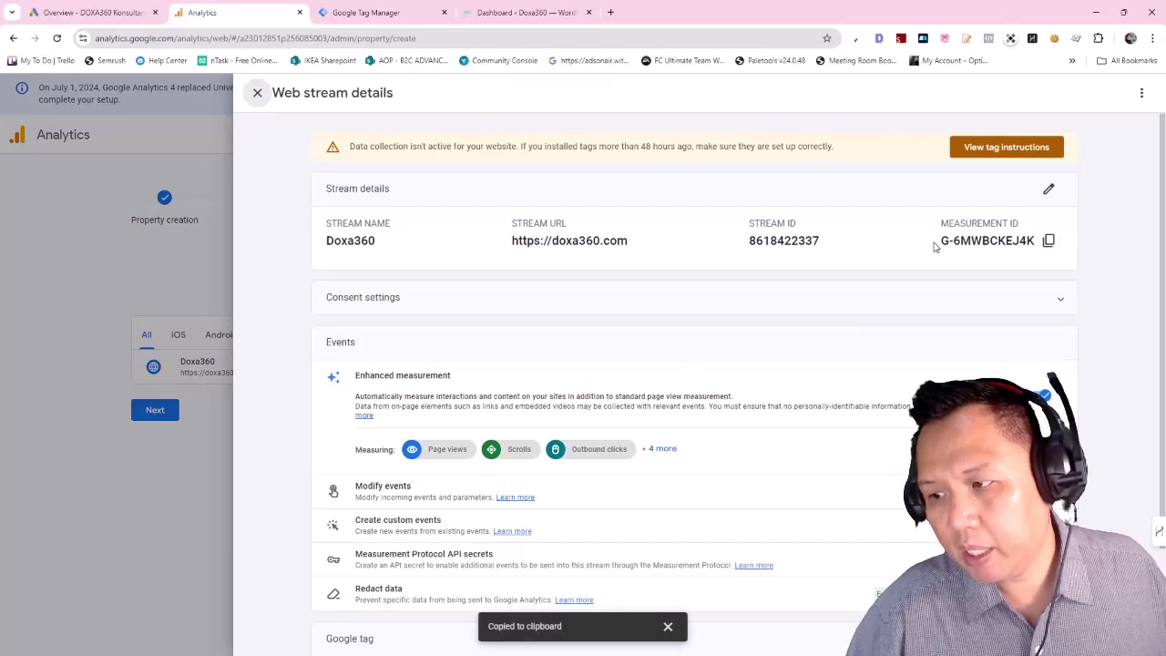
{"action": "left_click_drag", "start_coordinate": [941, 240], "coordinate": [1027, 240]}
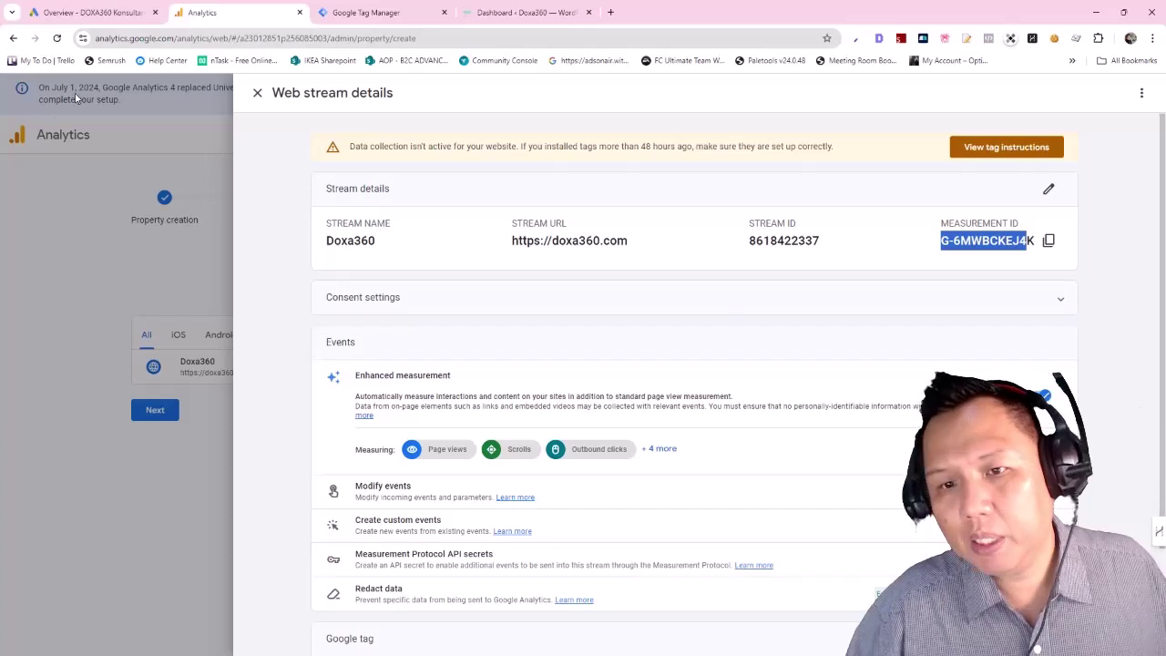
{"action": "left_click", "coordinate": [255, 93]}
- Switch to Google Tag Manager and examine the doxa360.com container ID in the account and container administration
{"action": "left_click", "coordinate": [382, 14]}
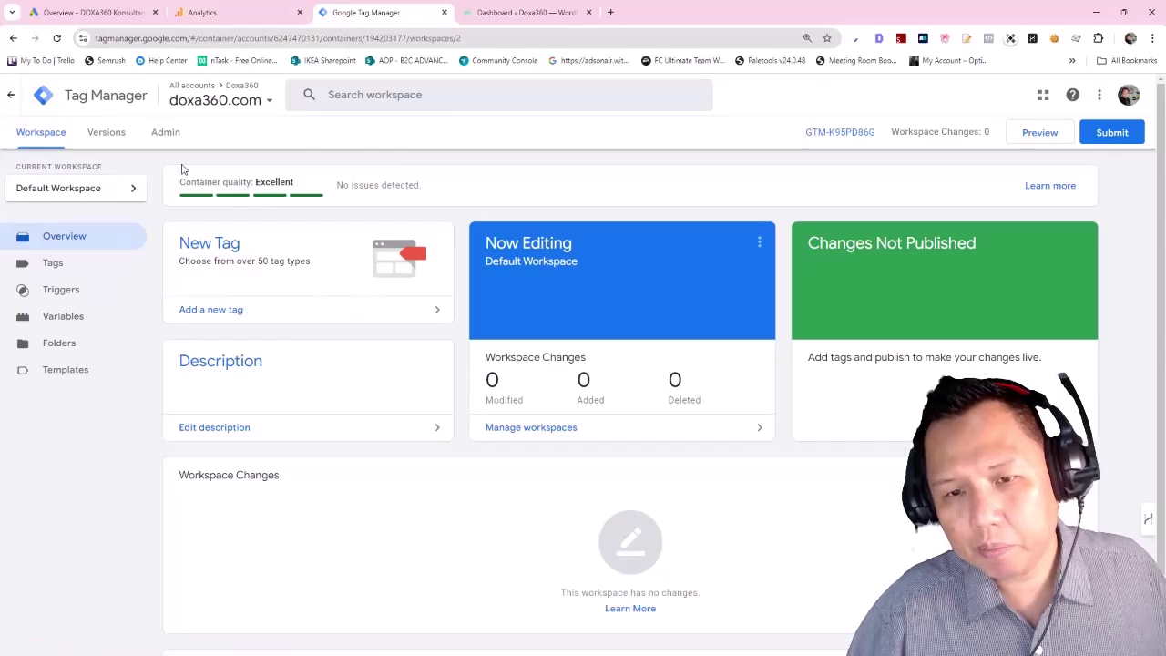
{"action": "left_click", "coordinate": [166, 133]}
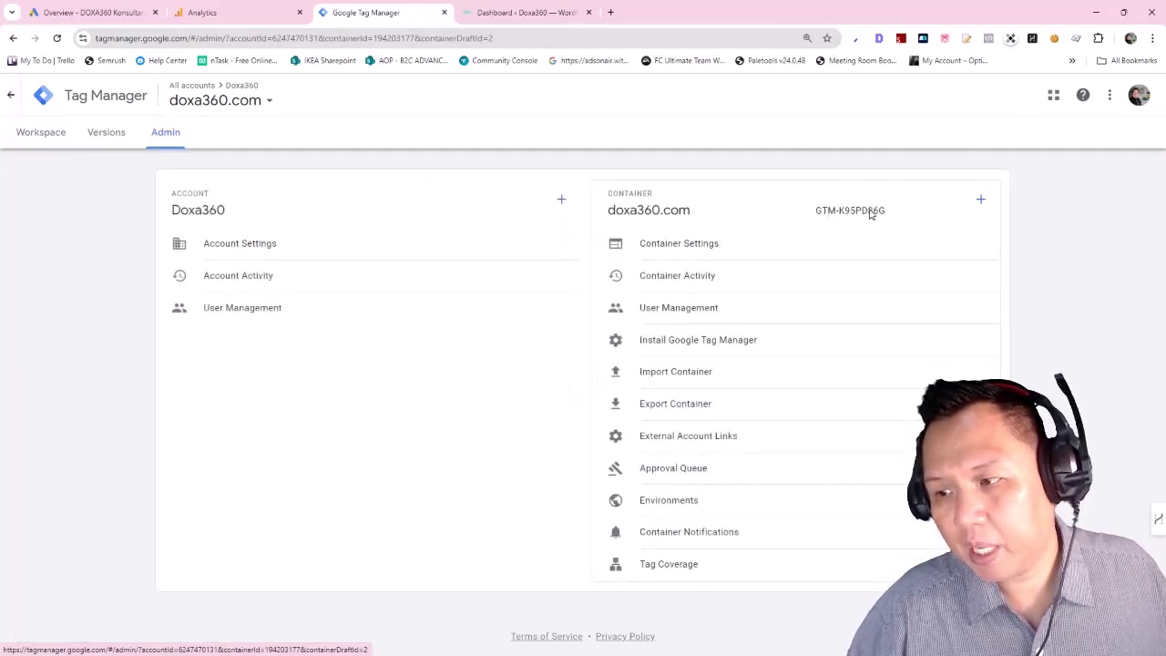
{"action": "left_click", "coordinate": [13, 37]}
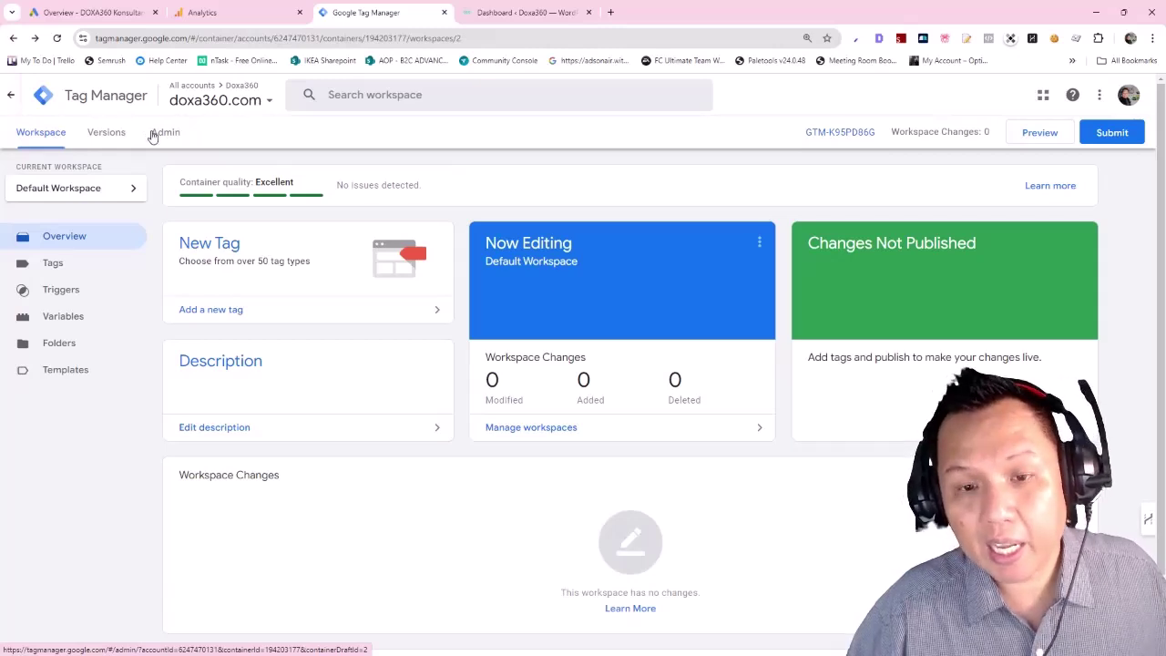
{"action": "left_click", "coordinate": [241, 15]}
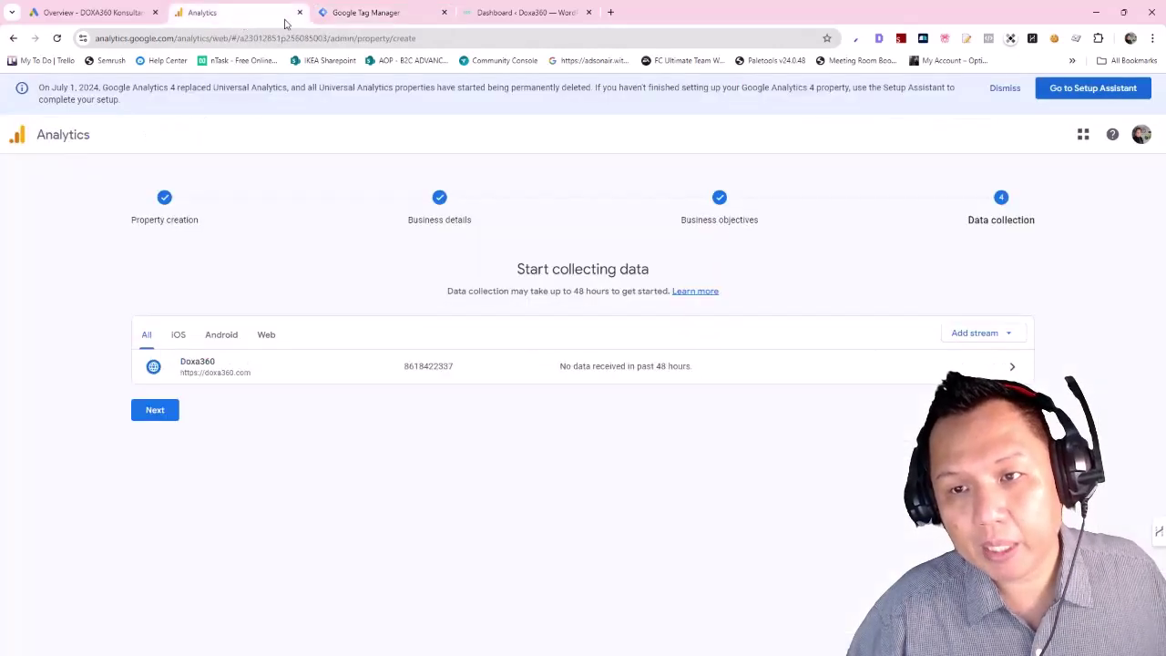
{"action": "left_click", "coordinate": [358, 12]}
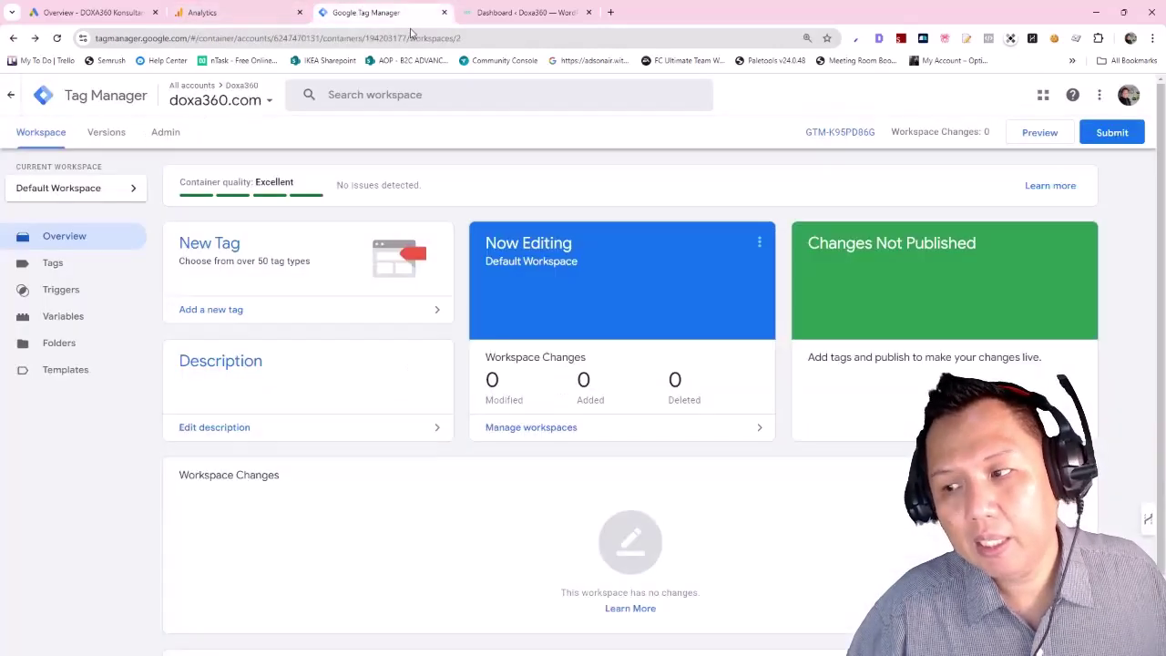
{"action": "left_click", "coordinate": [158, 137]}
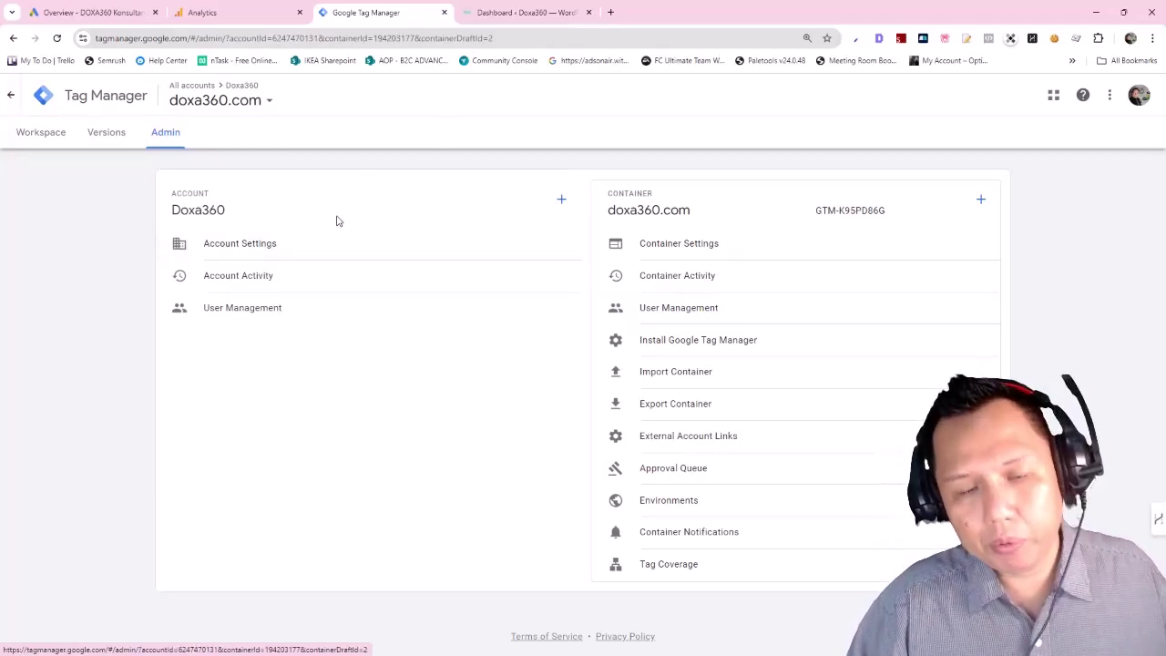
- Open the workspace of the doxa360.com container and look through its tags, triggers and variables
{"action": "left_click", "coordinate": [41, 135]}
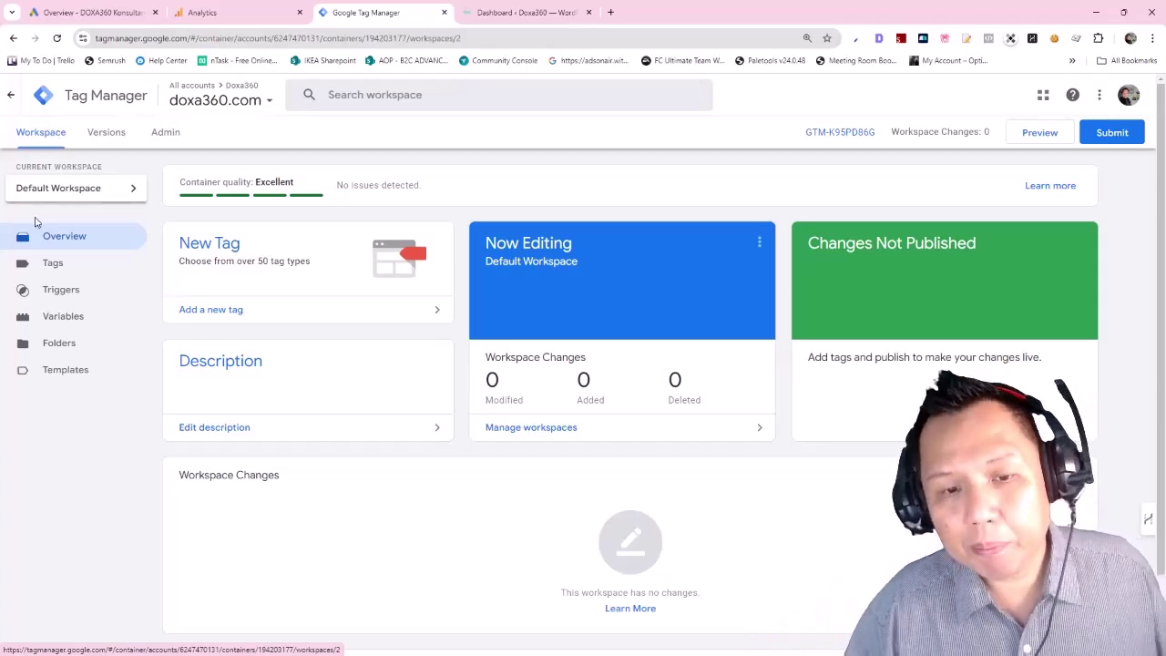
{"action": "left_click", "coordinate": [72, 273]}
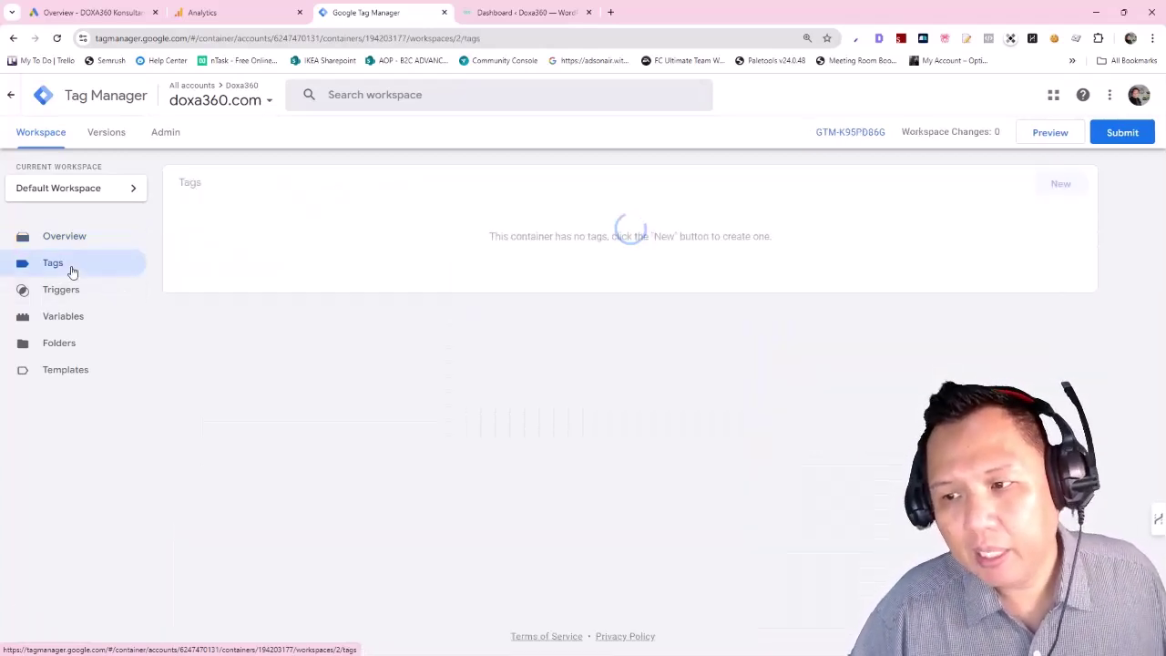
{"action": "left_click", "coordinate": [77, 298]}
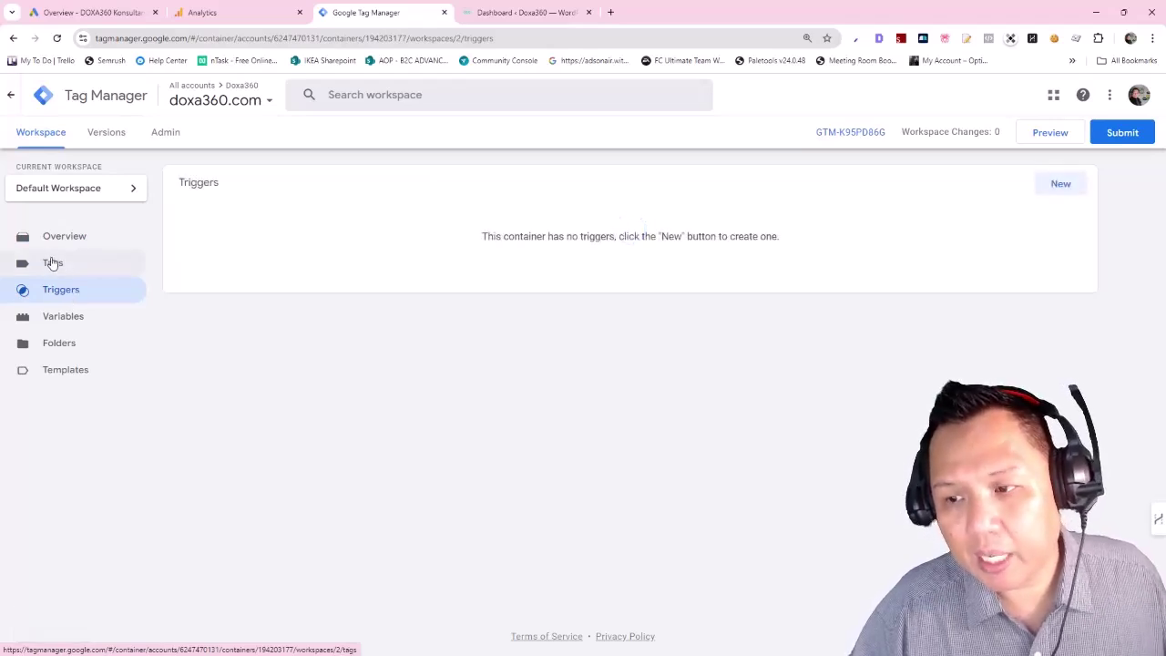
{"action": "left_click", "coordinate": [72, 318]}
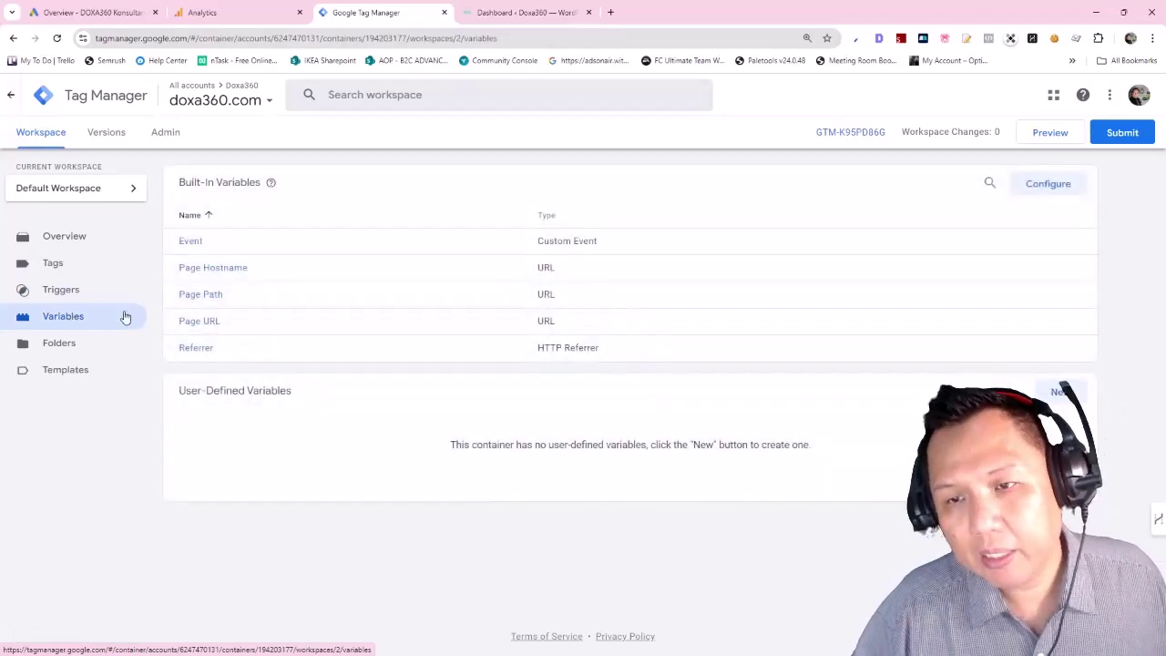
- Switch to Google Analytics and copy the measurement ID from the Doxa360 web stream details
{"action": "left_click", "coordinate": [244, 12]}
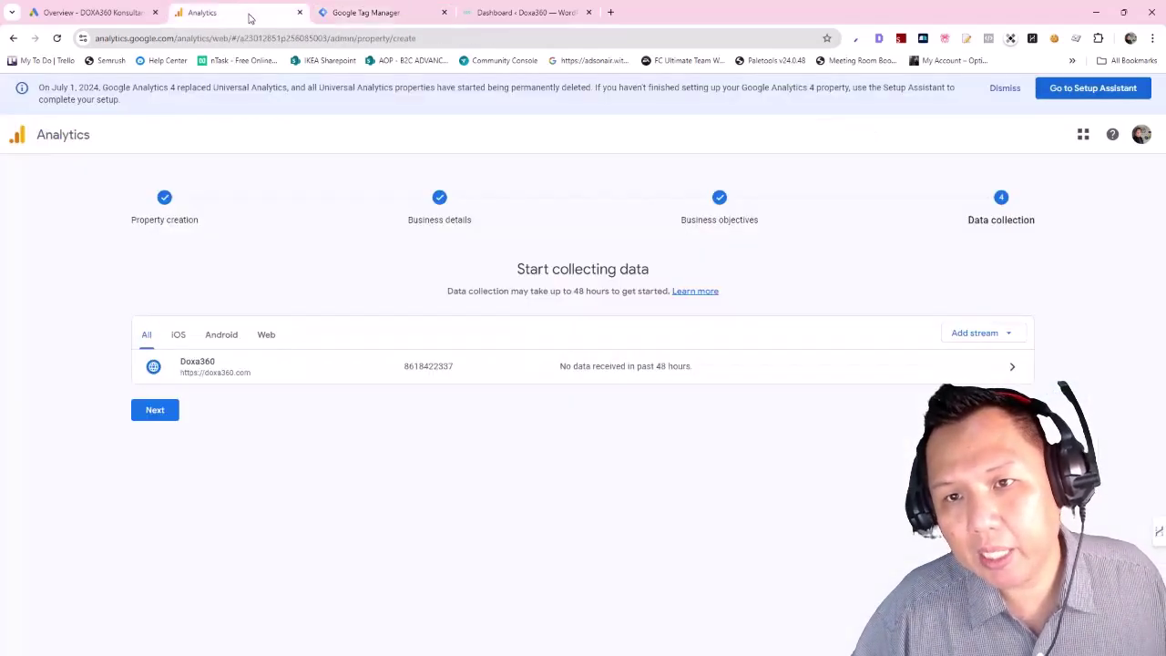
{"action": "left_click", "coordinate": [688, 366]}
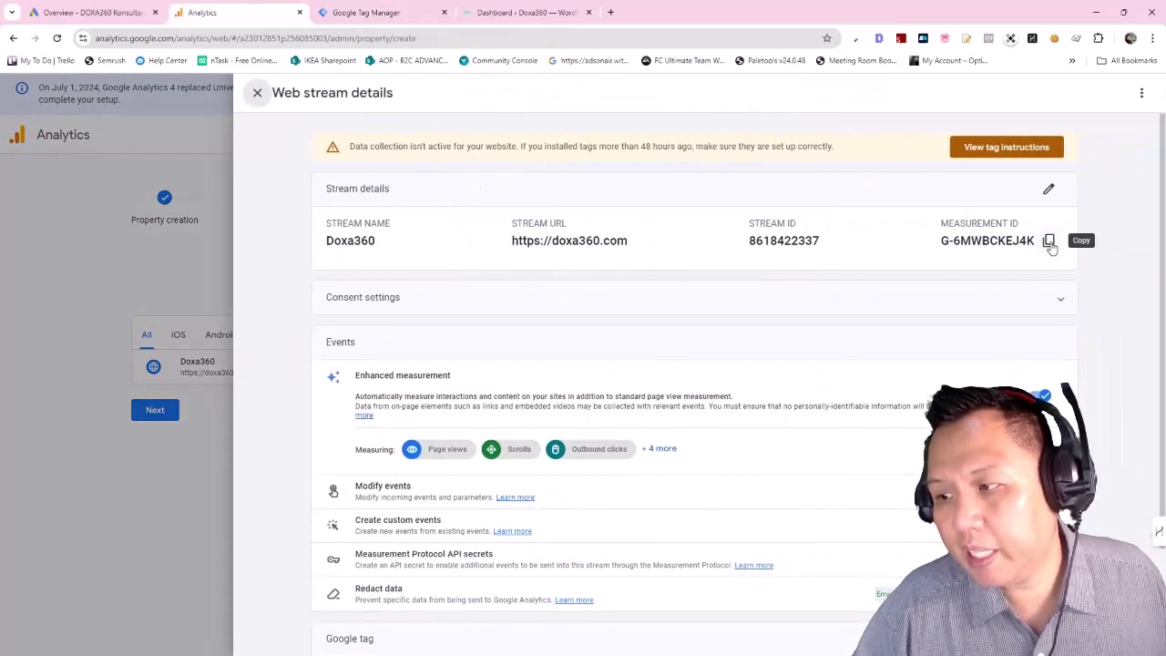
{"action": "left_click", "coordinate": [1050, 242]}
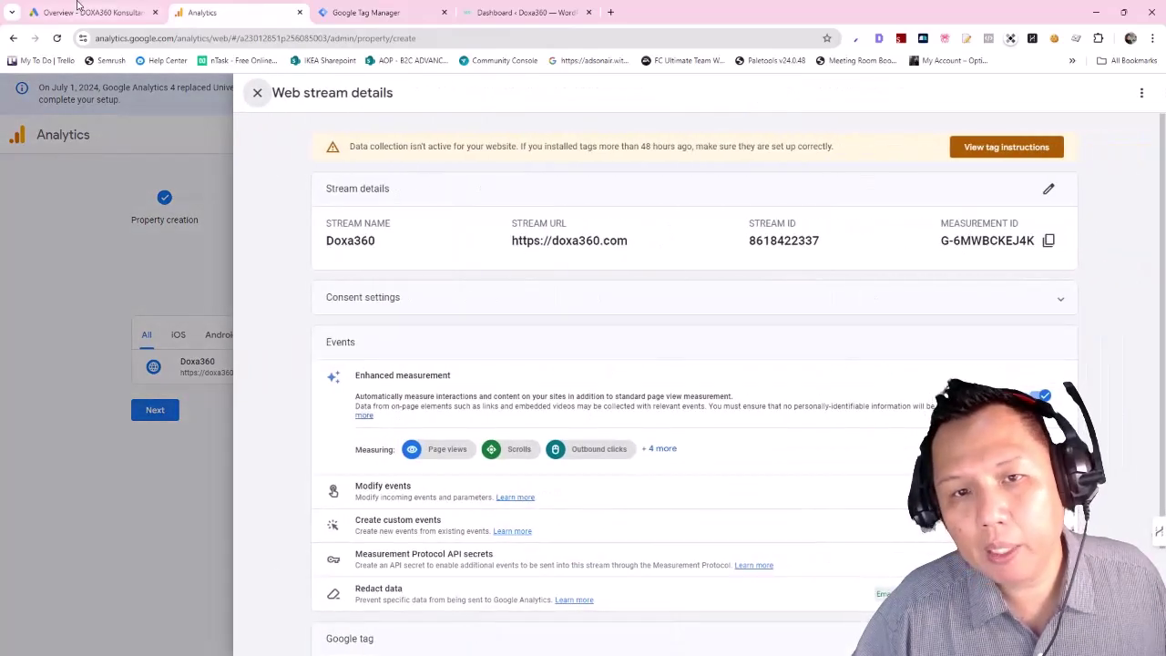
- Switch to Google Tag Manager and set up a new user-defined Constant variable with the copied measurement ID as its value
{"action": "left_click", "coordinate": [416, 14]}
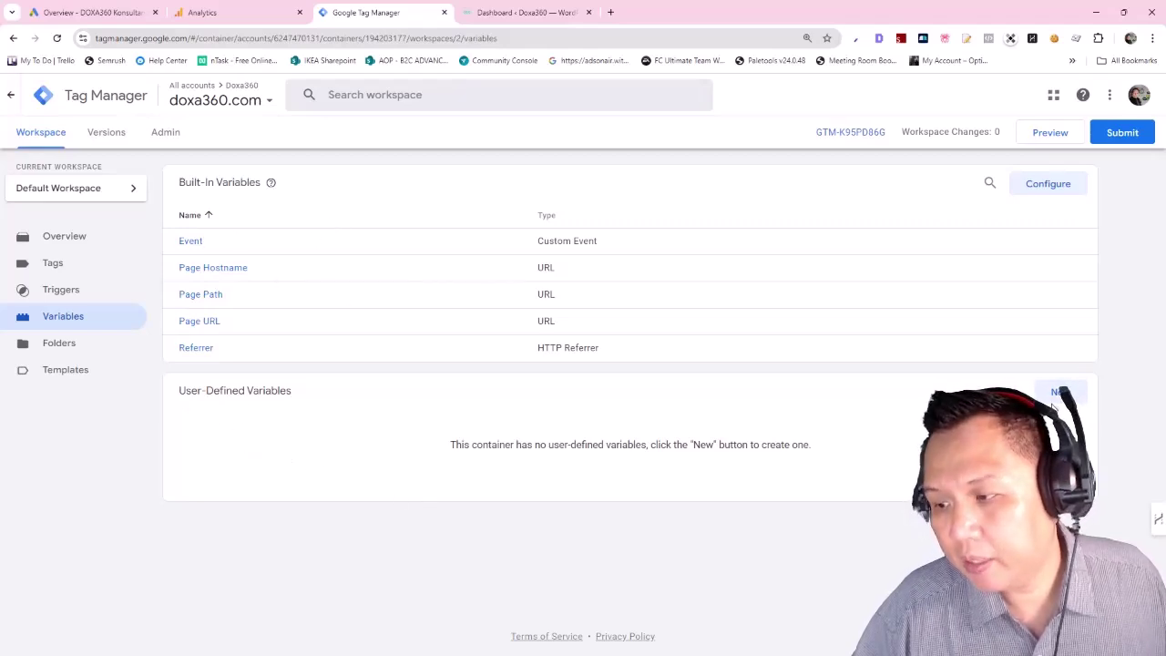
{"action": "left_click", "coordinate": [1054, 397]}
{"action": "left_click", "coordinate": [607, 224]}
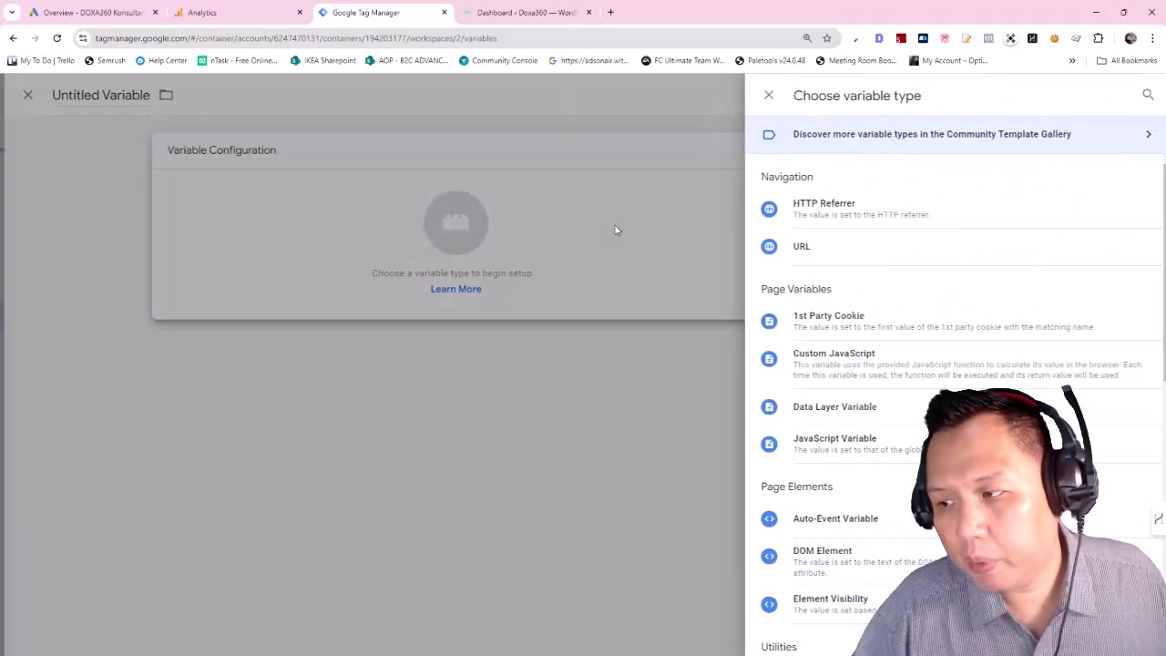
{"action": "scroll", "coordinate": [851, 429], "scroll_direction": "down", "scroll_amount": 3}
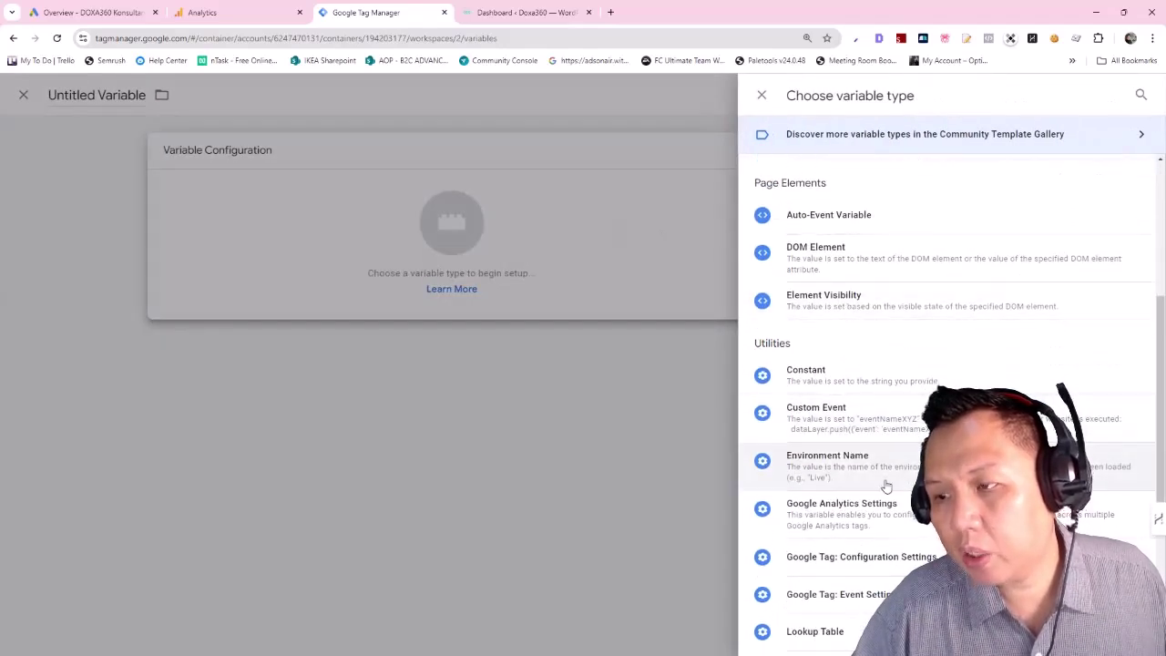
{"action": "scroll", "coordinate": [870, 446], "scroll_direction": "up", "scroll_amount": 3}
{"action": "scroll", "coordinate": [846, 424], "scroll_direction": "down", "scroll_amount": 6}
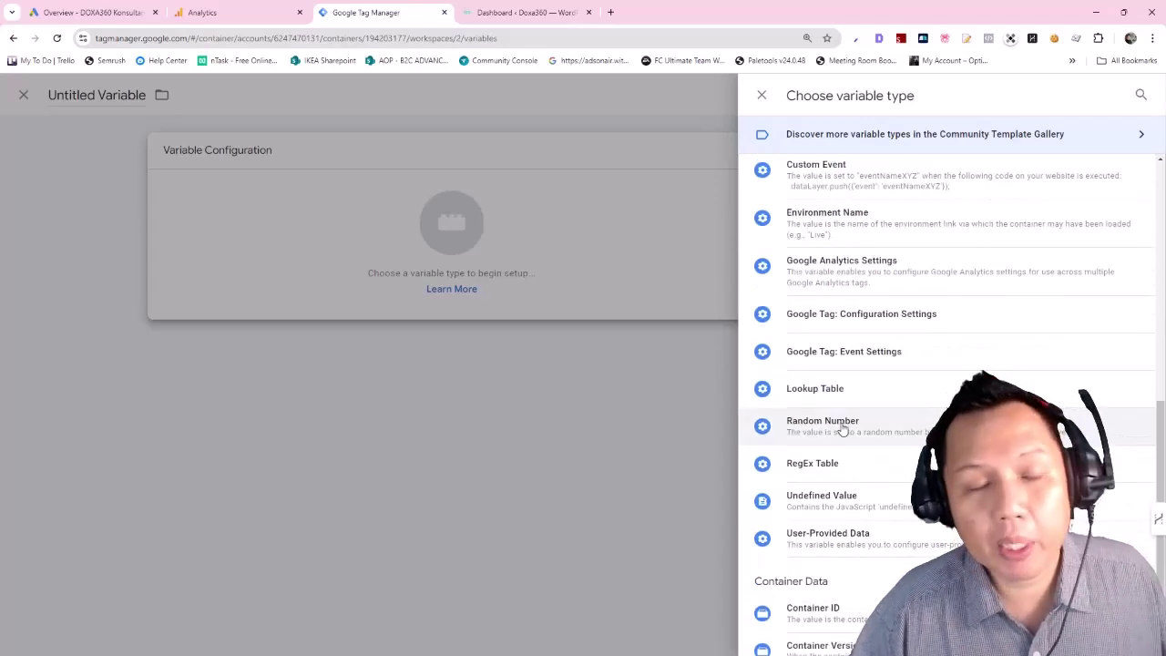
{"action": "scroll", "coordinate": [841, 429], "scroll_direction": "up", "scroll_amount": 6}
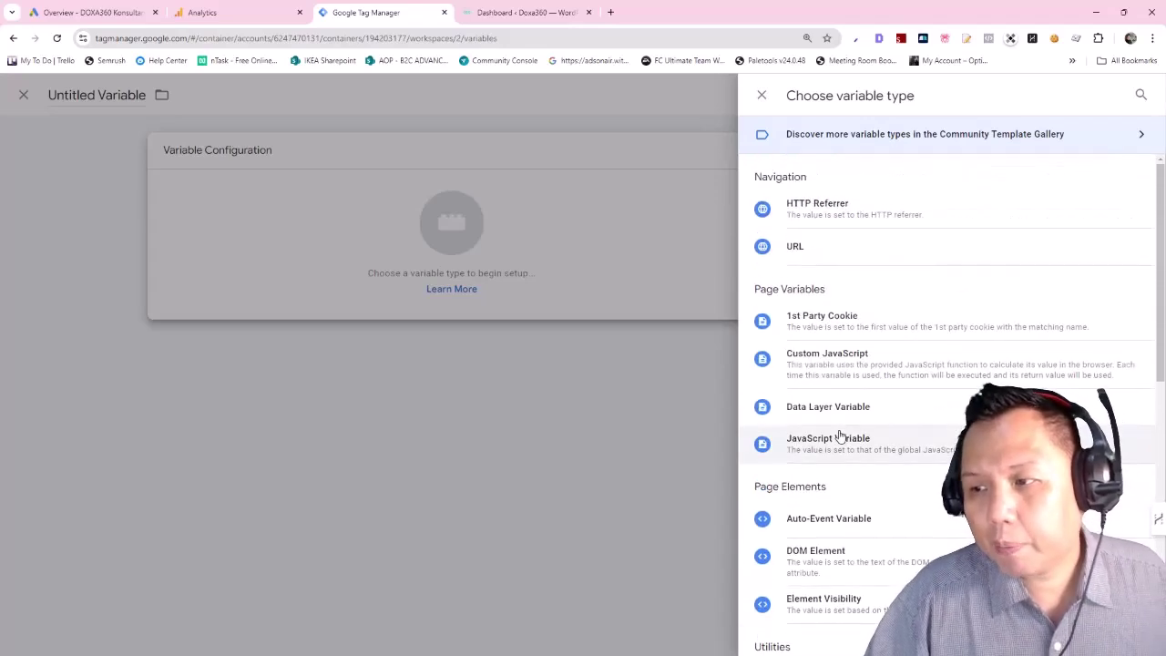
{"action": "scroll", "coordinate": [856, 366], "scroll_direction": "down", "scroll_amount": 3}
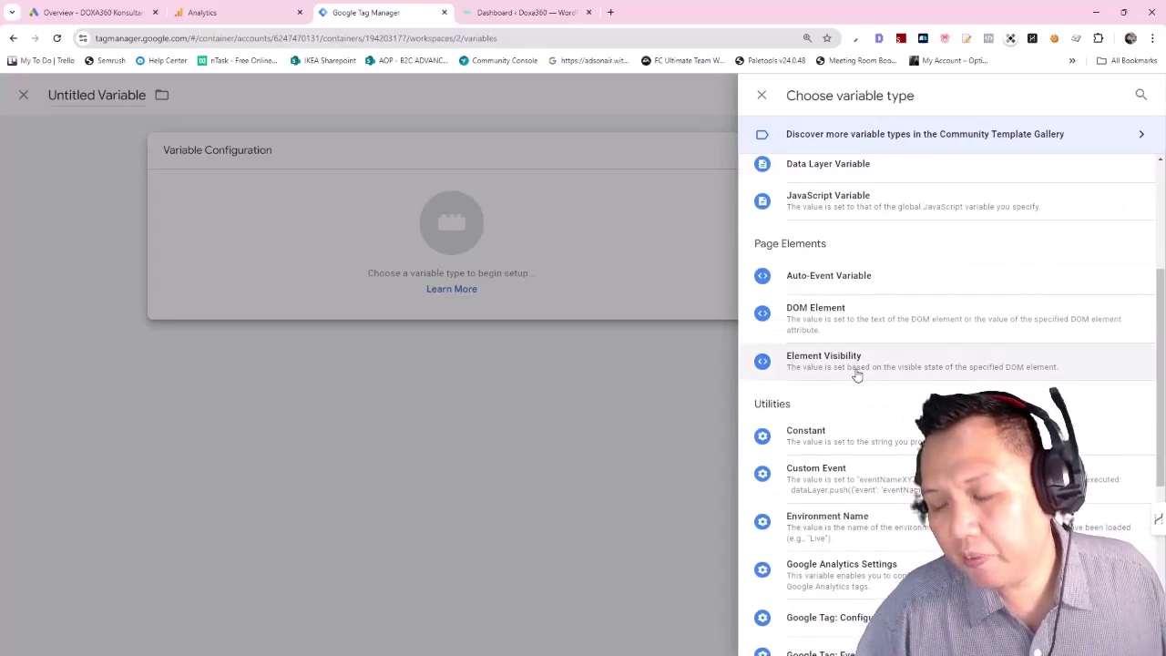
{"action": "left_click", "coordinate": [810, 441]}
{"action": "left_click", "coordinate": [481, 288]}
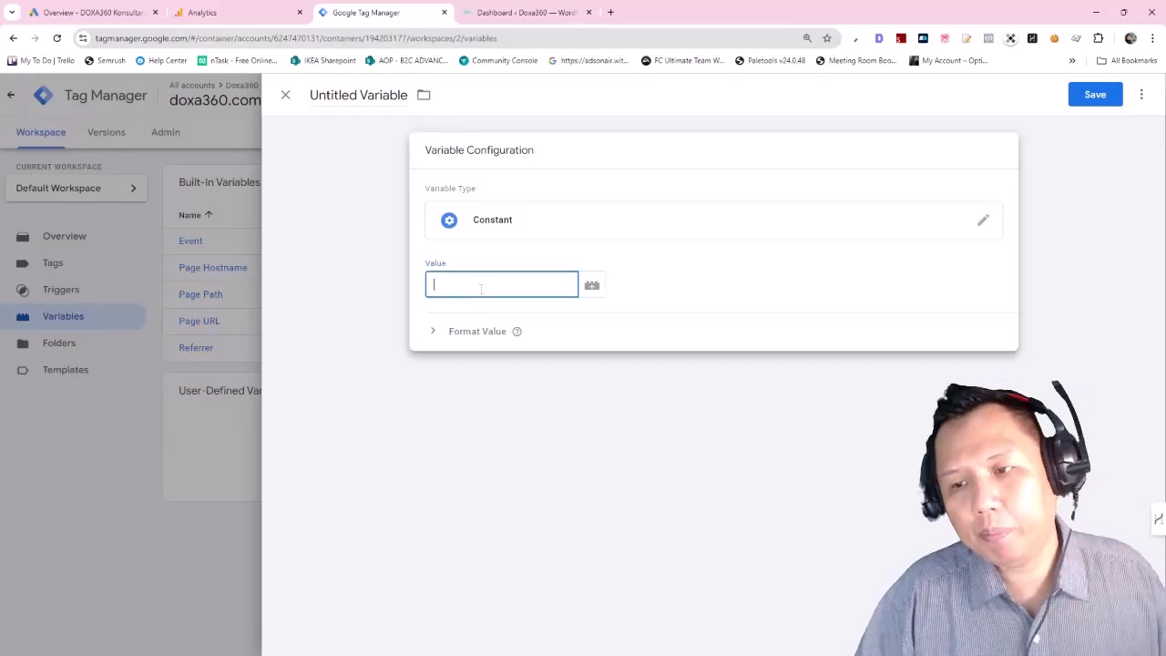
{"action": "key", "text": "ctrl+v"}
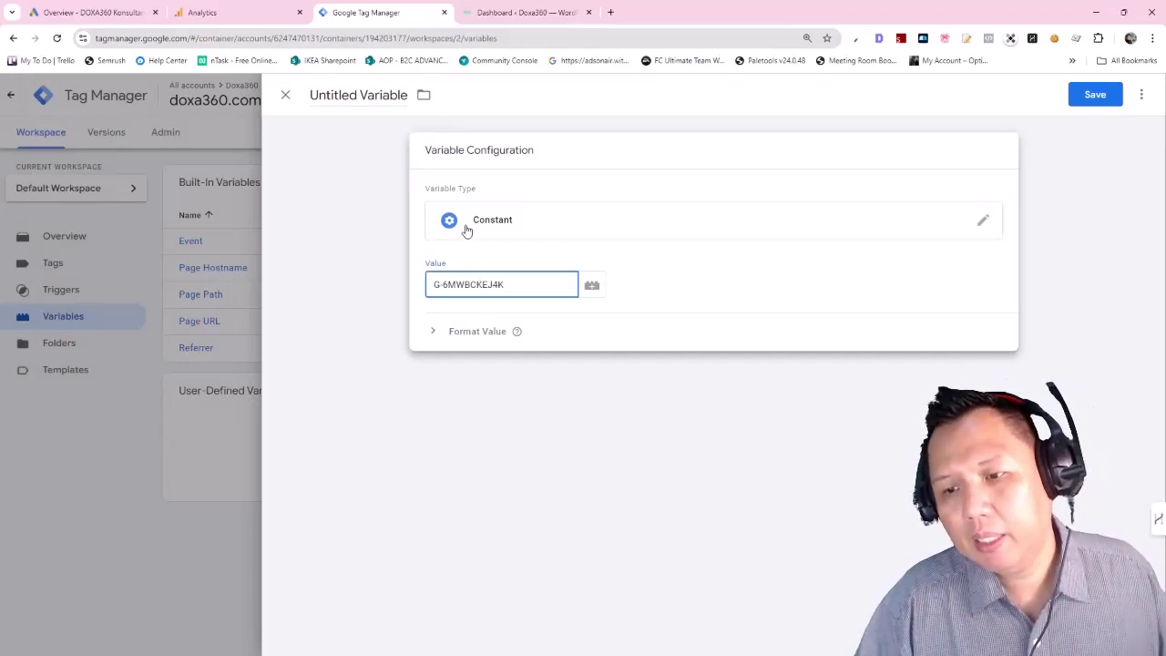
- Check Google Analytics briefly, return to Google Tag Manager, name the variable "GA4 Measurement ID" and save it
{"action": "left_click", "coordinate": [208, 17]}
{"action": "left_click", "coordinate": [366, 16]}
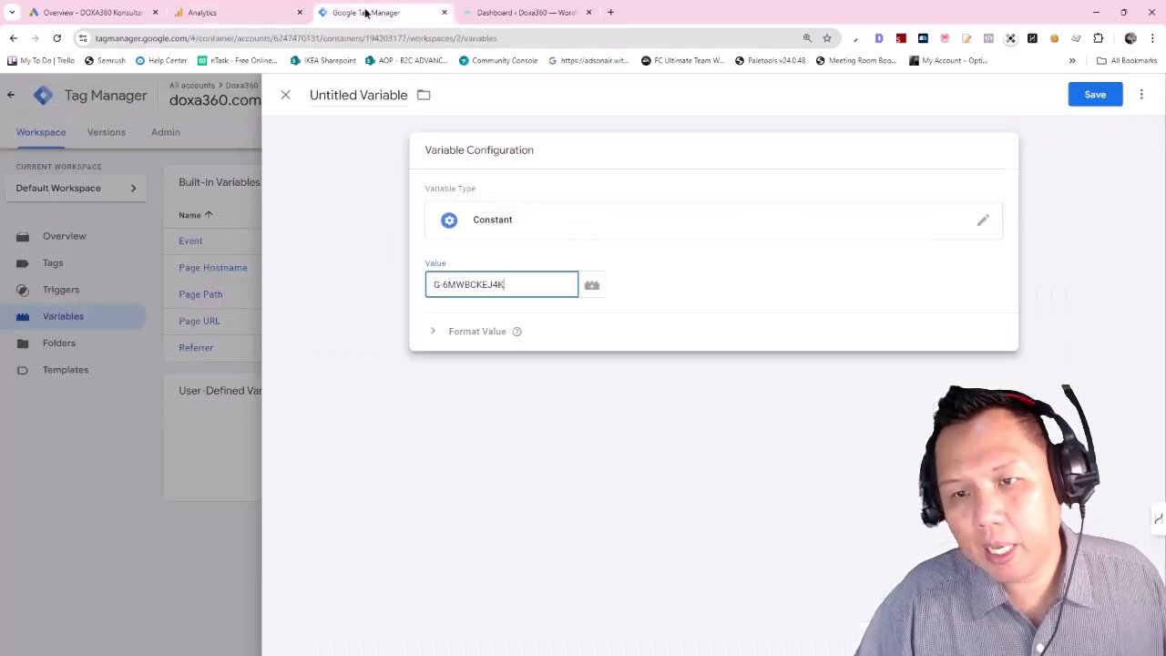
{"action": "left_click", "coordinate": [363, 95]}
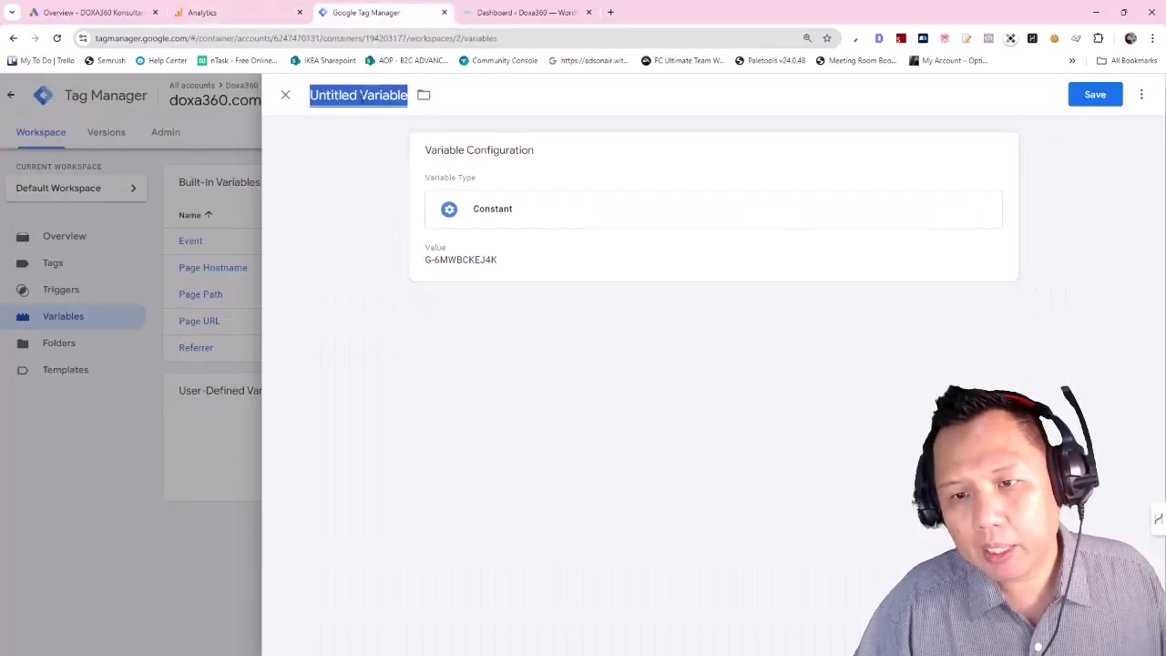
{"action": "type", "text": "GA4"}
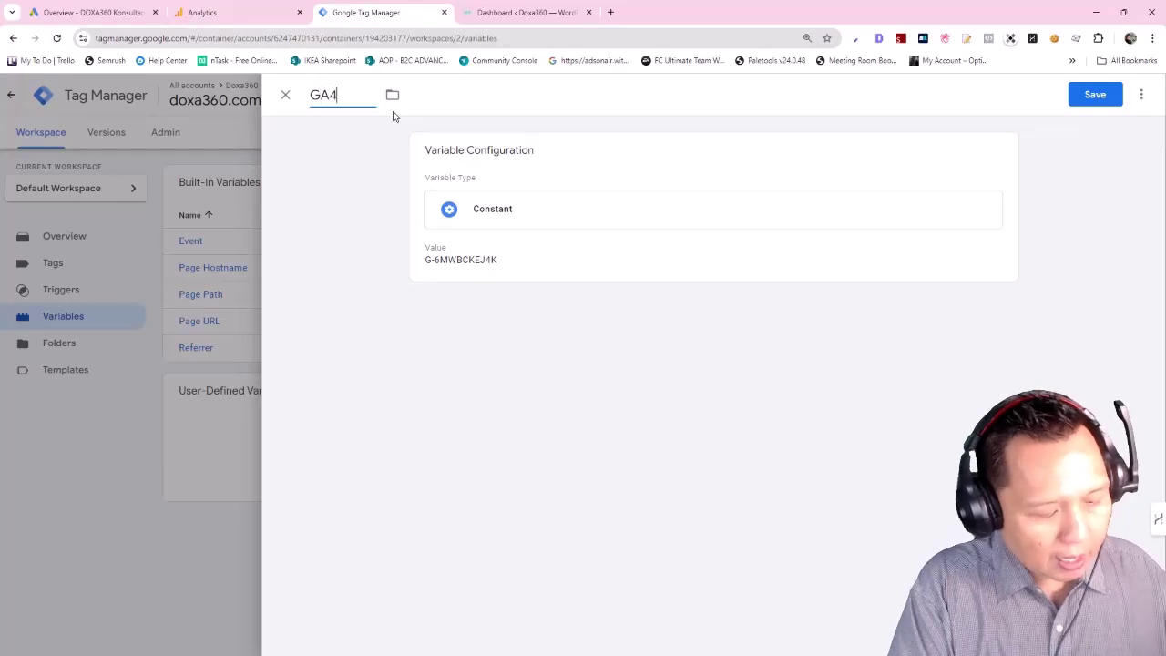
{"action": "type", "text": " Measure"}
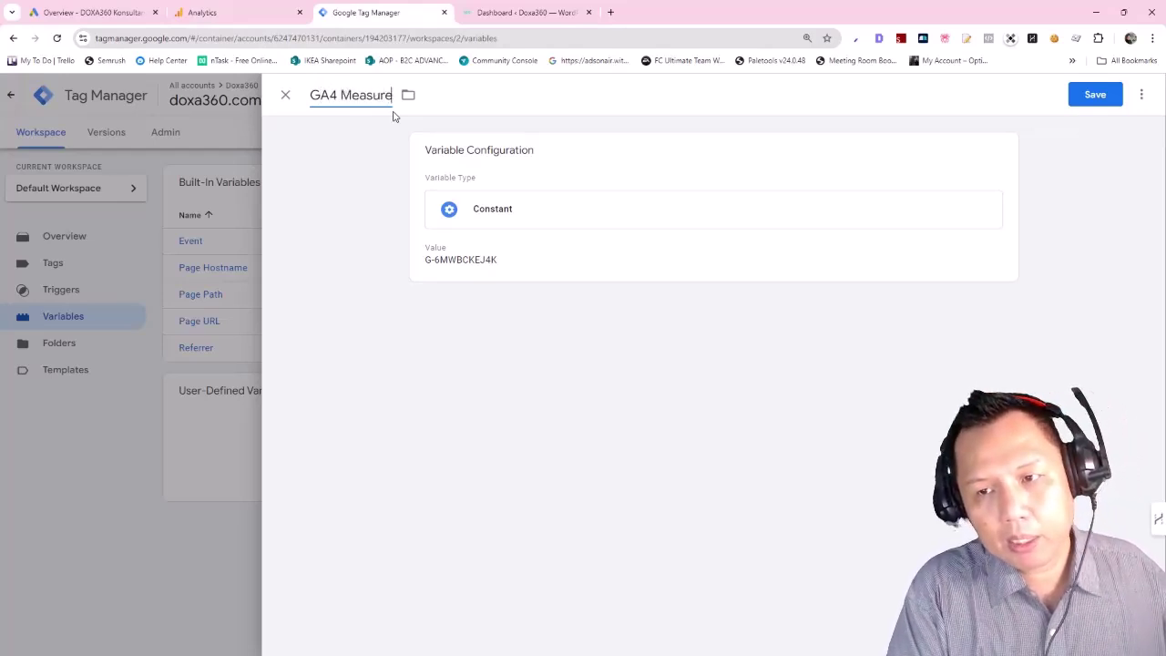
{"action": "type", "text": "ment ID"}
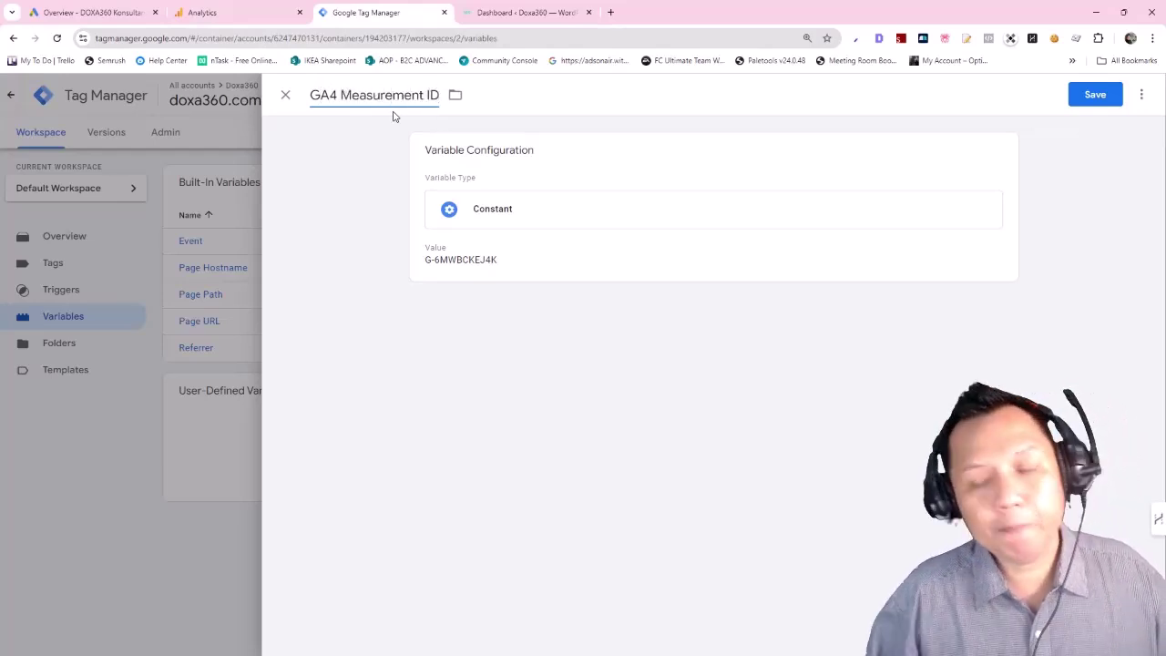
{"action": "left_click", "coordinate": [1081, 104]}
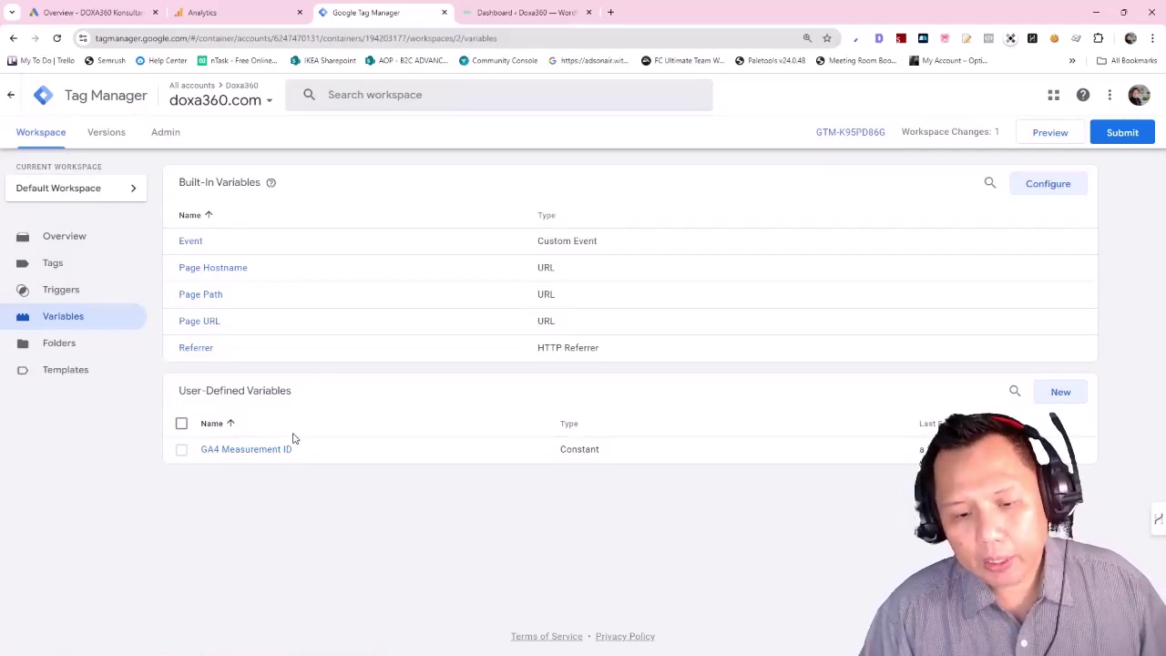
- Start a new tag in the container and choose the Google Tag type from the Google Analytics tag types
{"action": "left_click", "coordinate": [67, 263]}
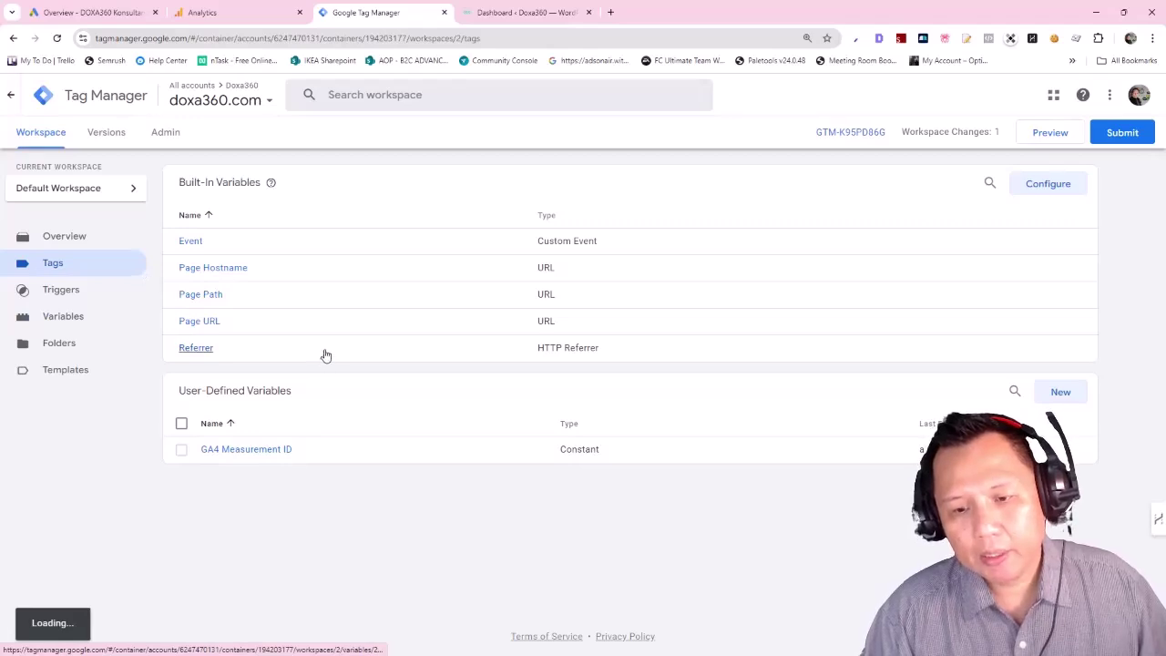
{"action": "left_click", "coordinate": [236, 20]}
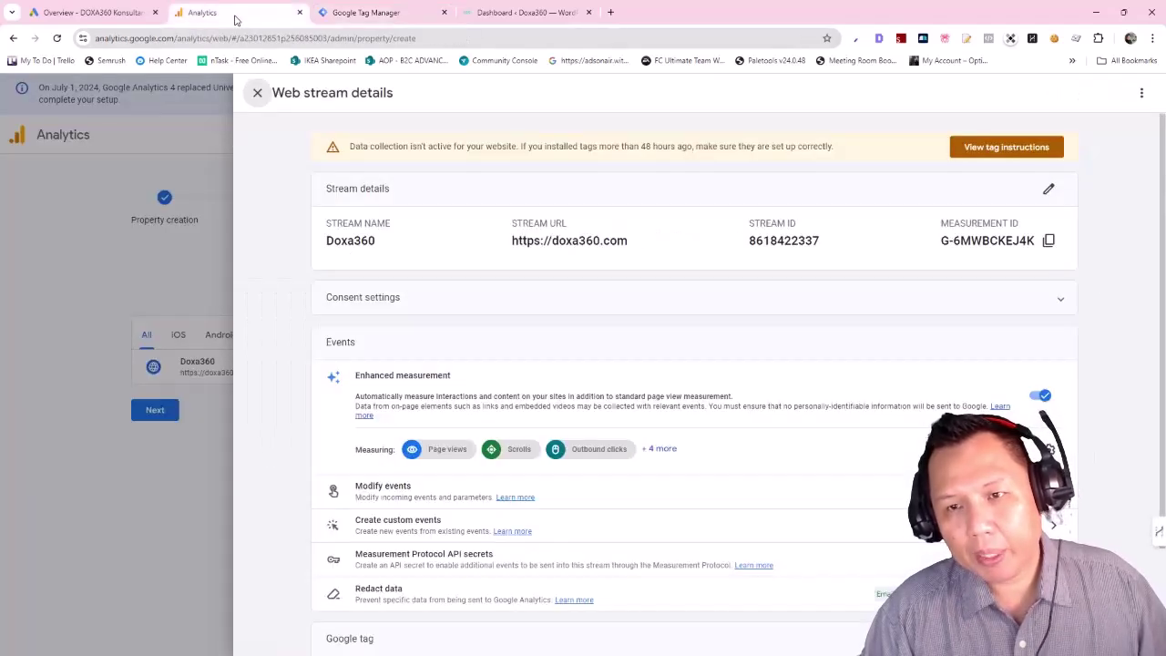
{"action": "left_click", "coordinate": [385, 16]}
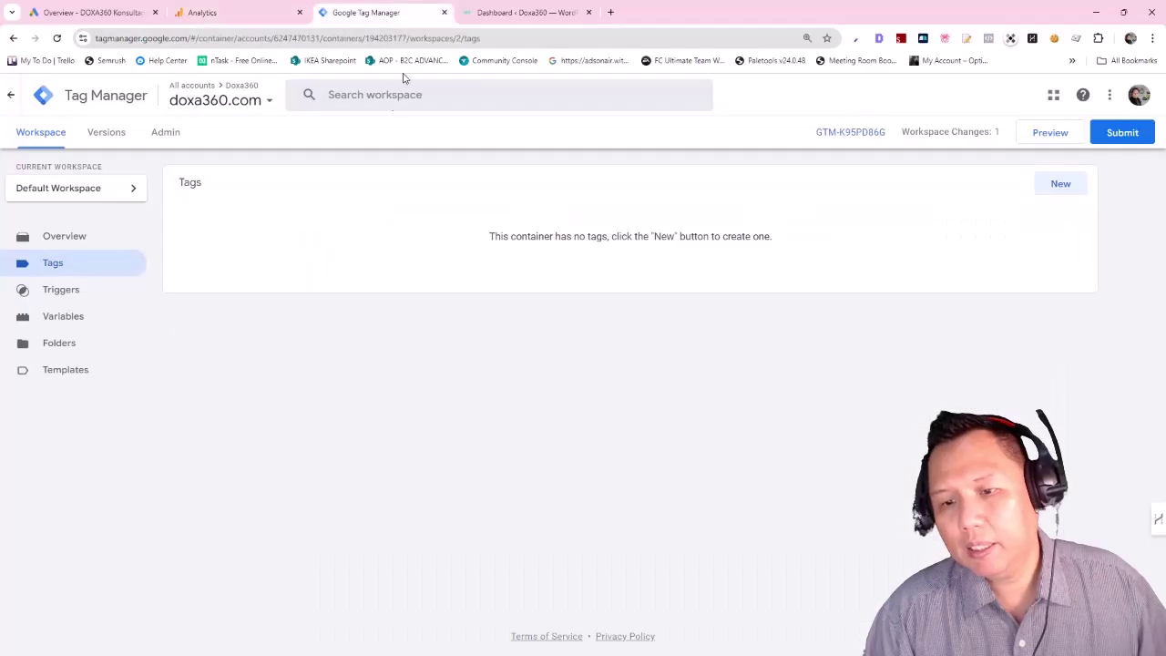
{"action": "left_click", "coordinate": [1057, 184]}
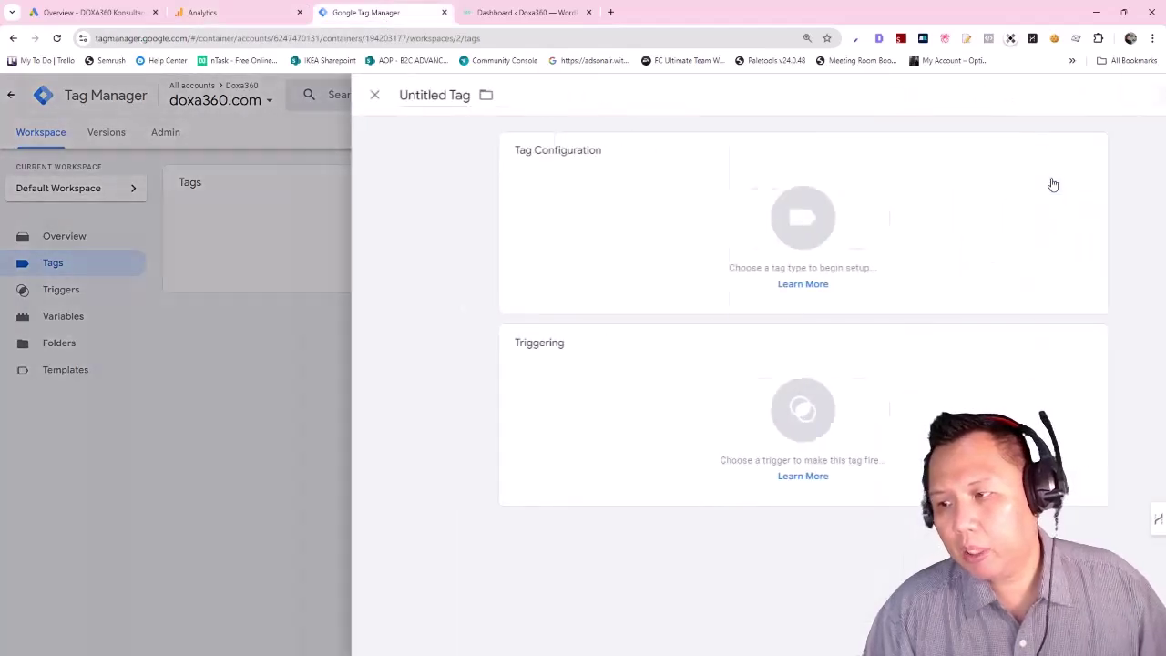
{"action": "left_click", "coordinate": [690, 264]}
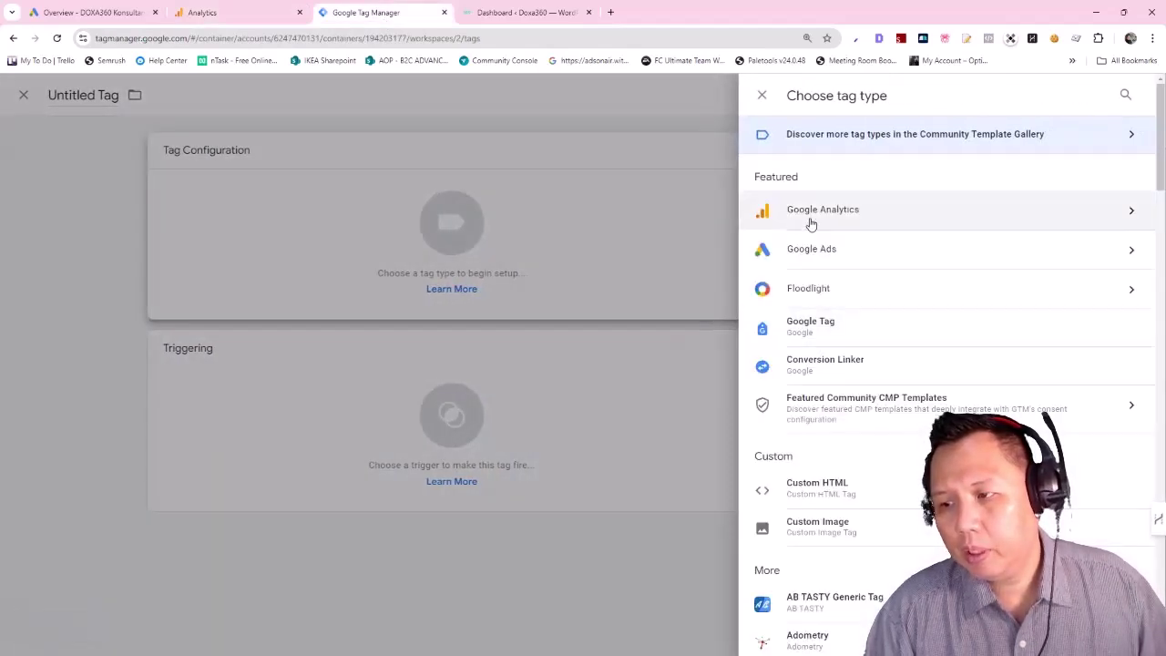
{"action": "left_click", "coordinate": [852, 212]}
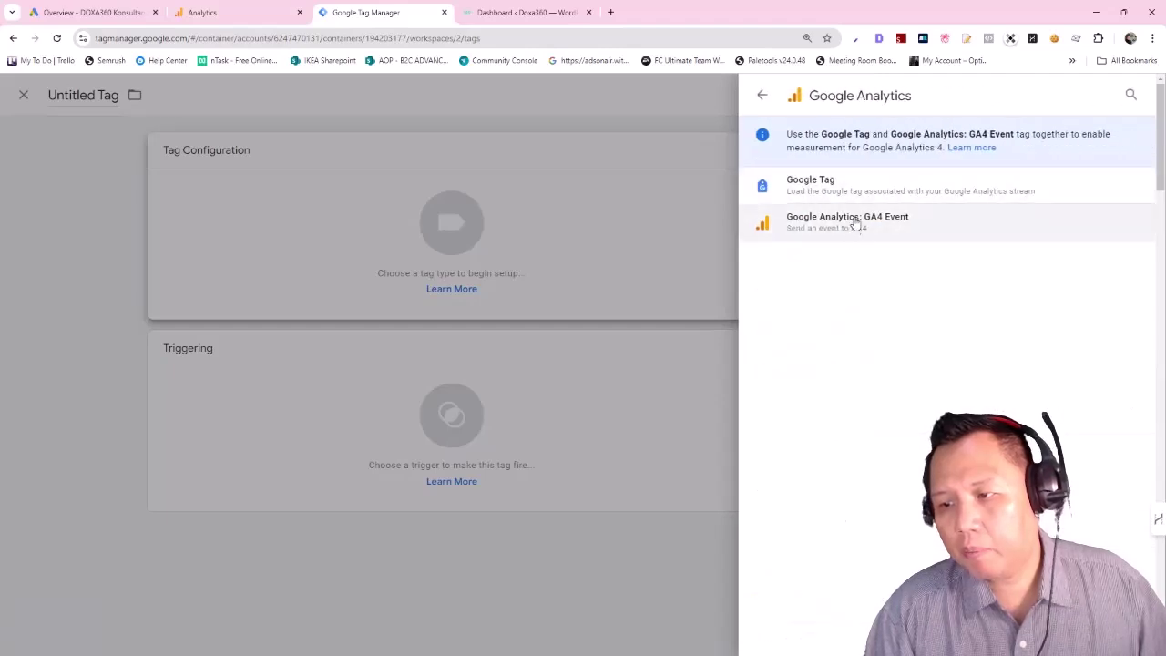
{"action": "left_click", "coordinate": [807, 185]}
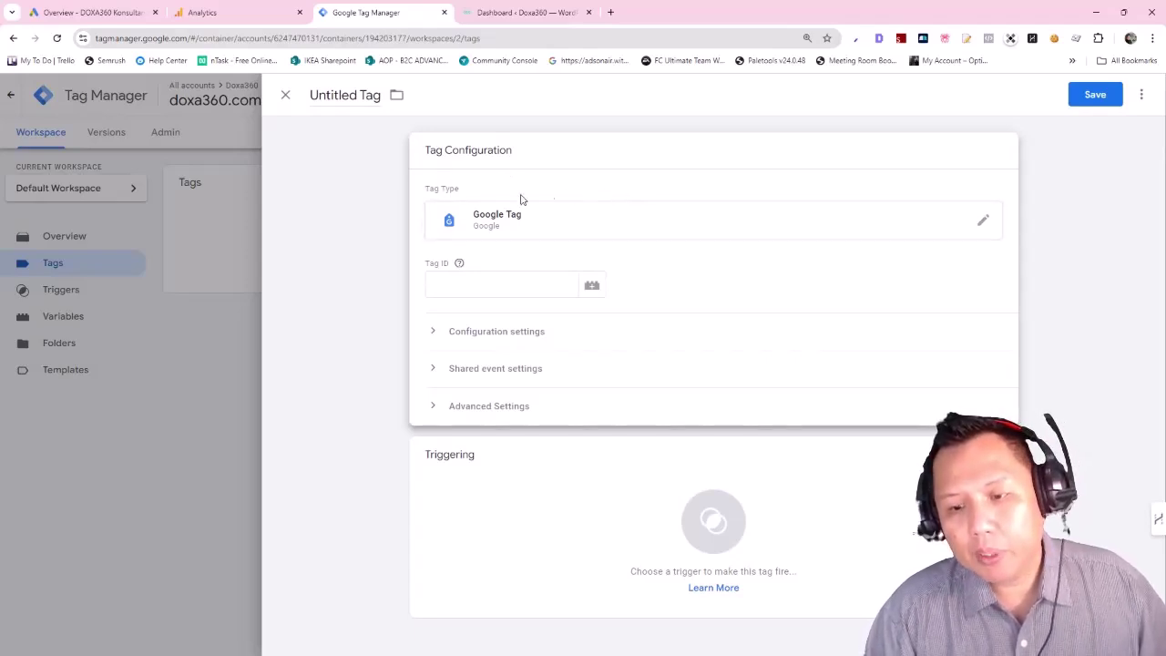
- Set the tag ID to the GA4 Measurement ID variable and assign the Initialization - All Pages trigger
{"action": "left_click", "coordinate": [475, 286]}
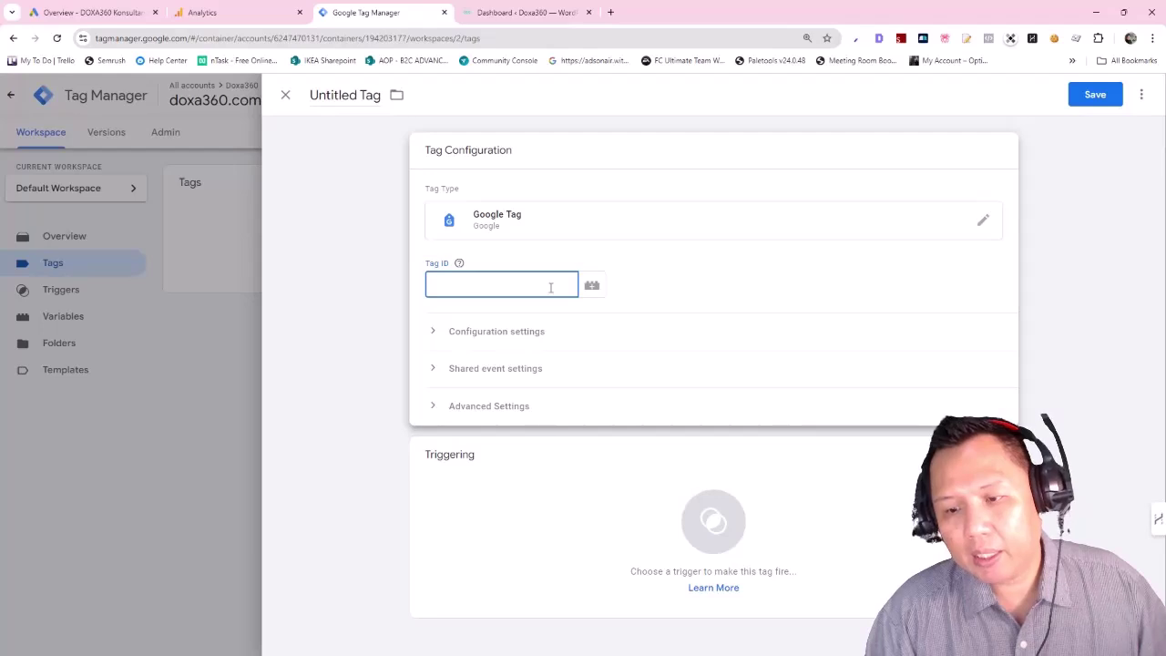
{"action": "left_click", "coordinate": [598, 288]}
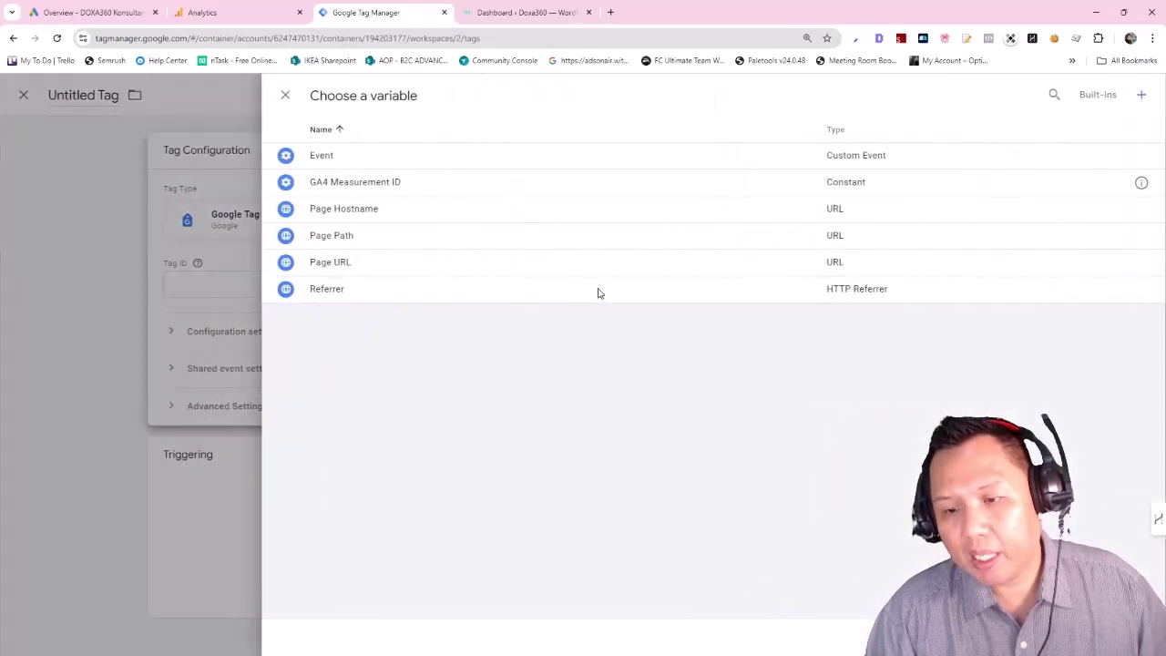
{"action": "left_click", "coordinate": [361, 188]}
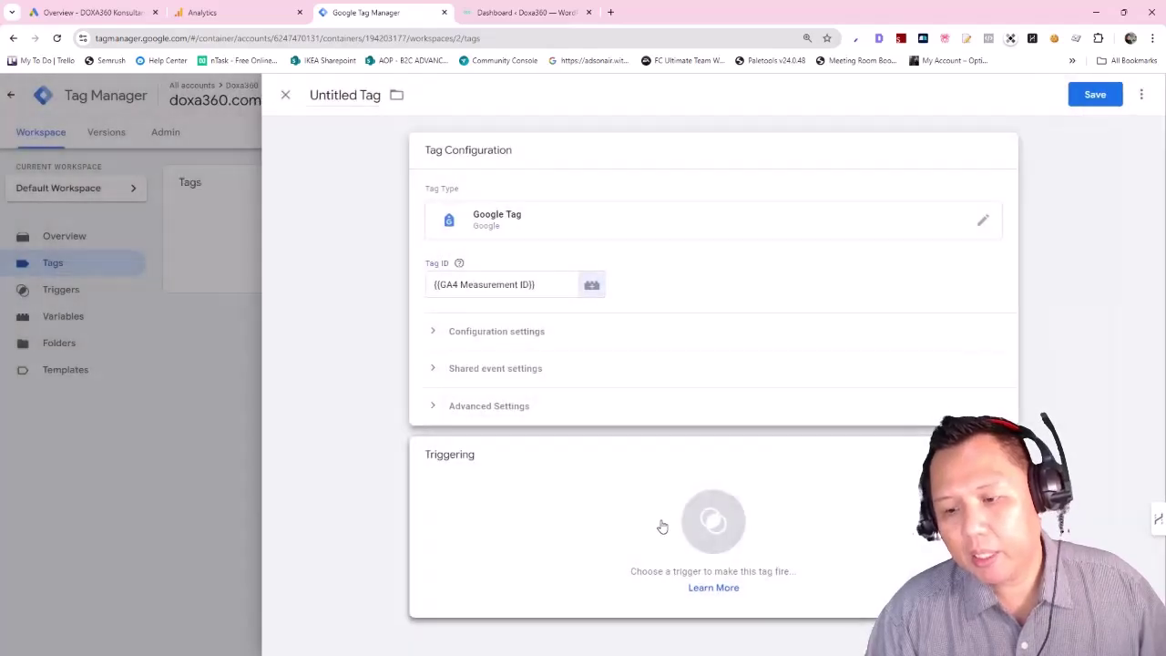
{"action": "left_click", "coordinate": [664, 526]}
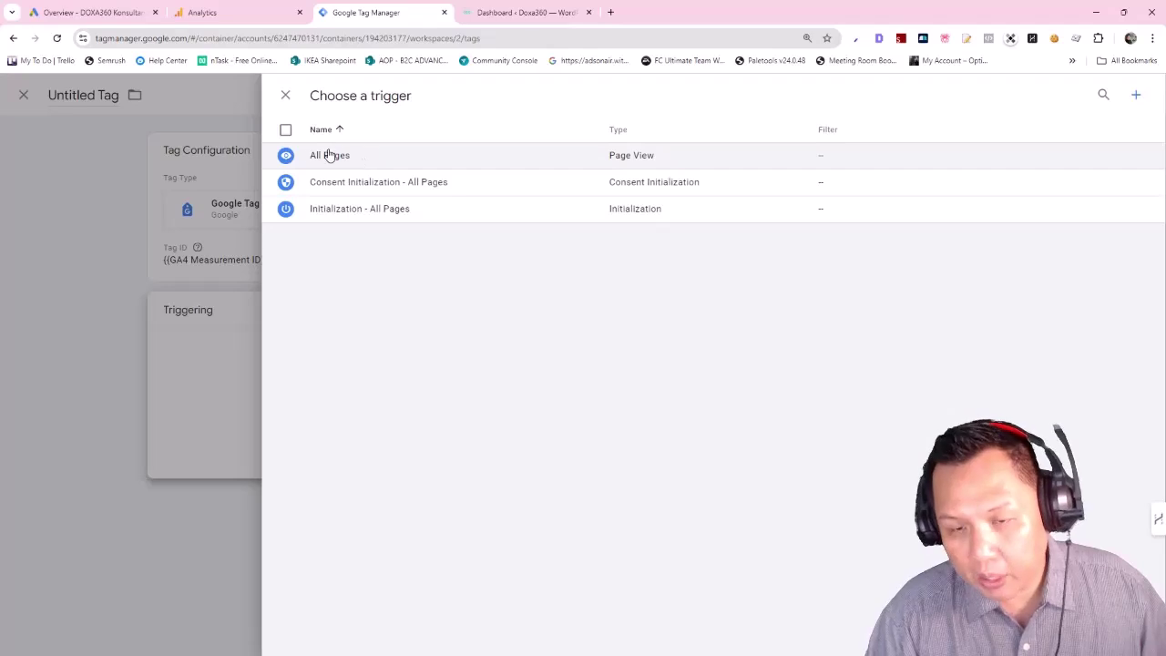
{"action": "left_click", "coordinate": [365, 212]}
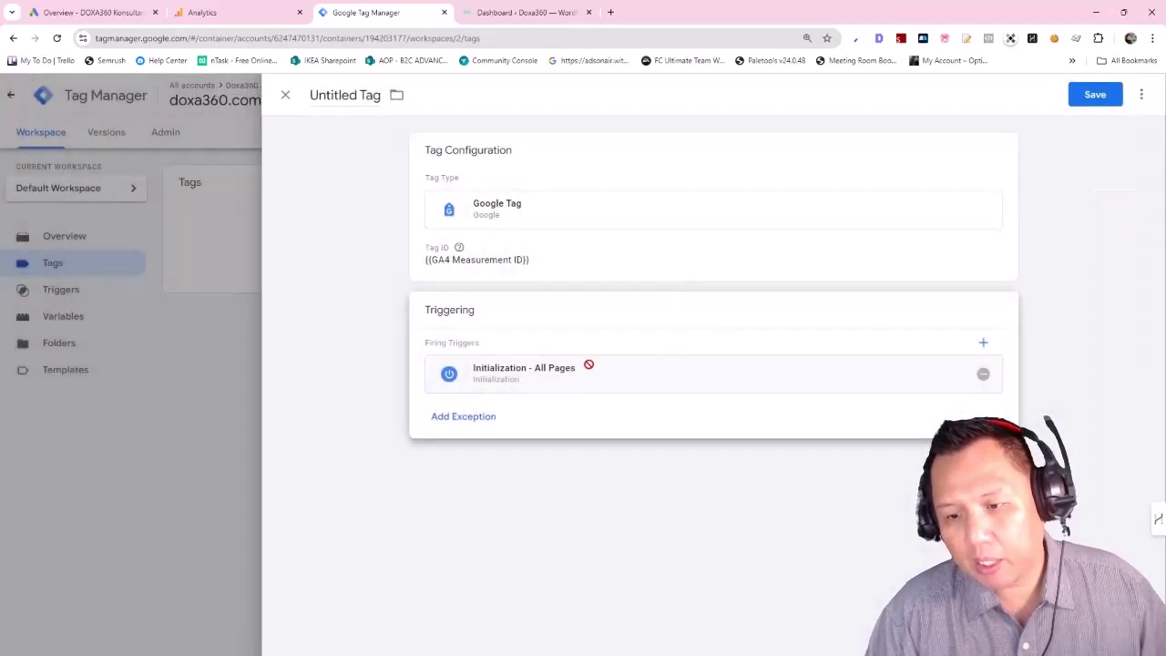
- Save the new Google tag under the name "Google Tag - GA4"
{"action": "left_click", "coordinate": [1095, 102]}
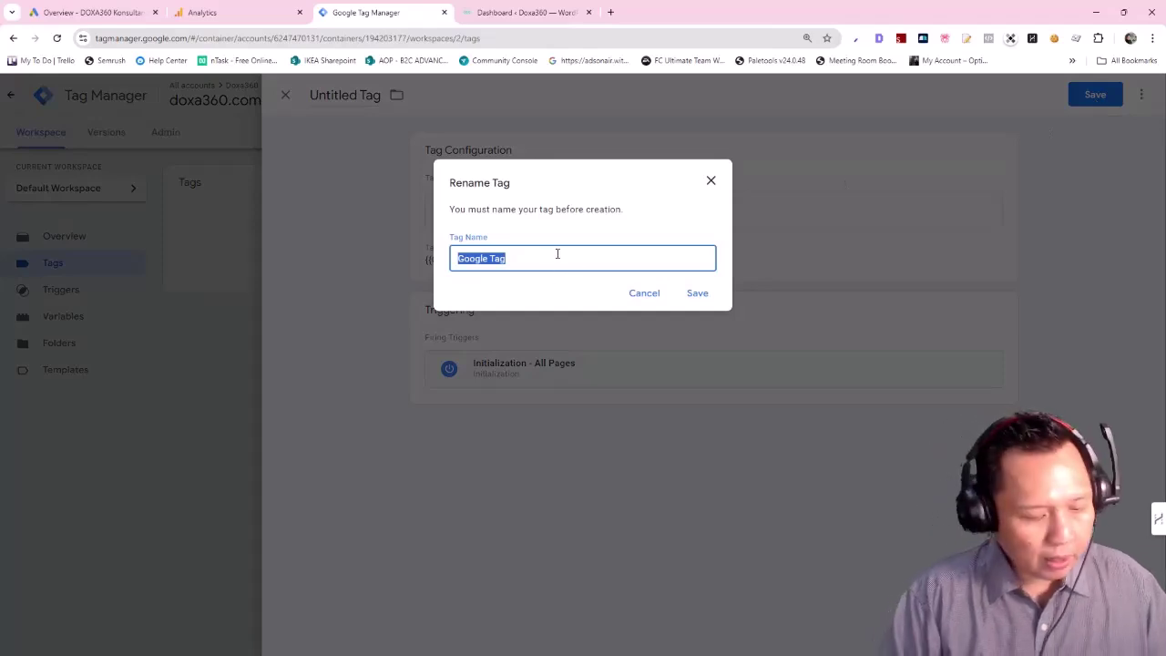
{"action": "type", "text": "GA4 "}
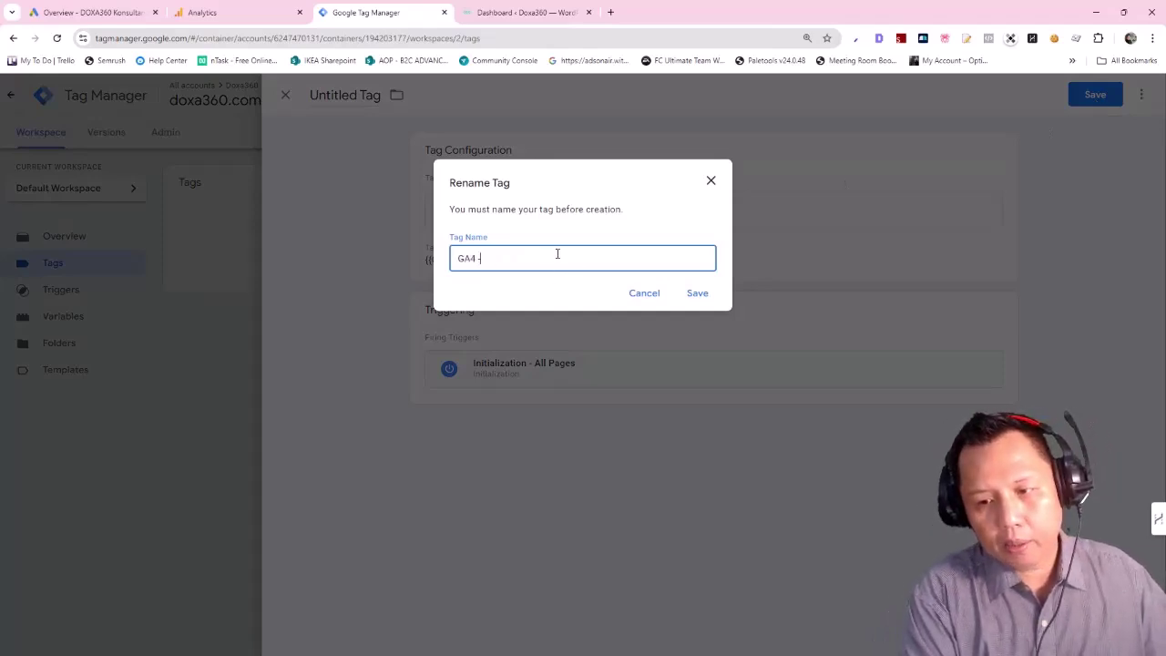
{"action": "type", "text": "-"}
{"action": "key", "text": "Home"}
{"action": "type", "text": "Google Tag"}
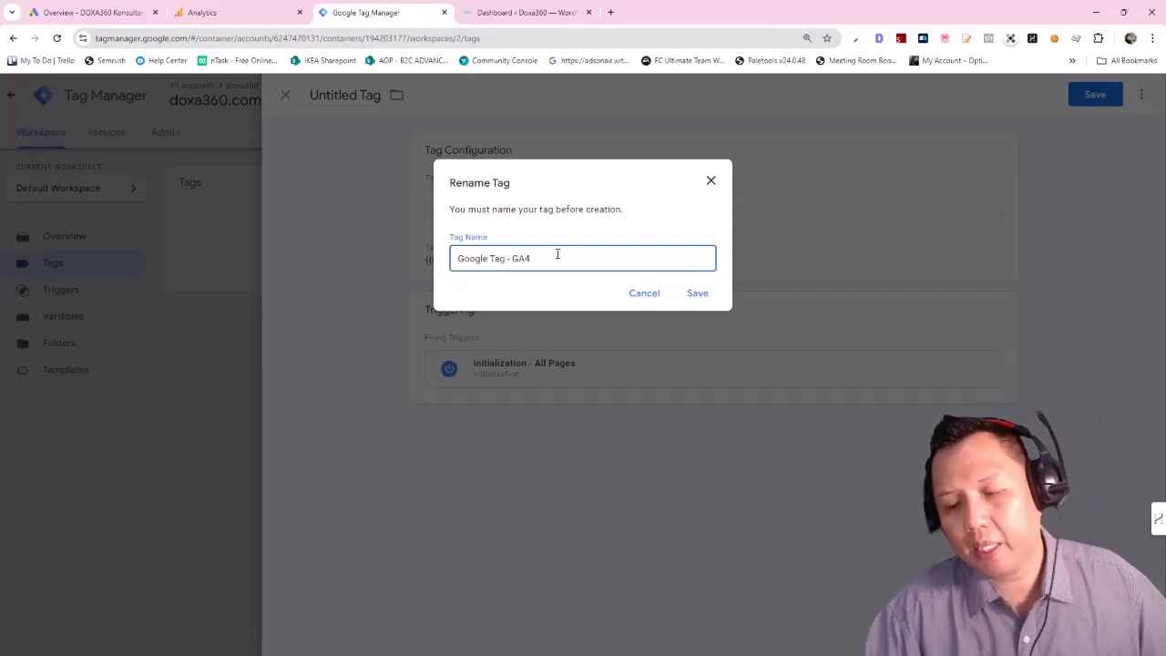
{"action": "left_click", "coordinate": [697, 294]}
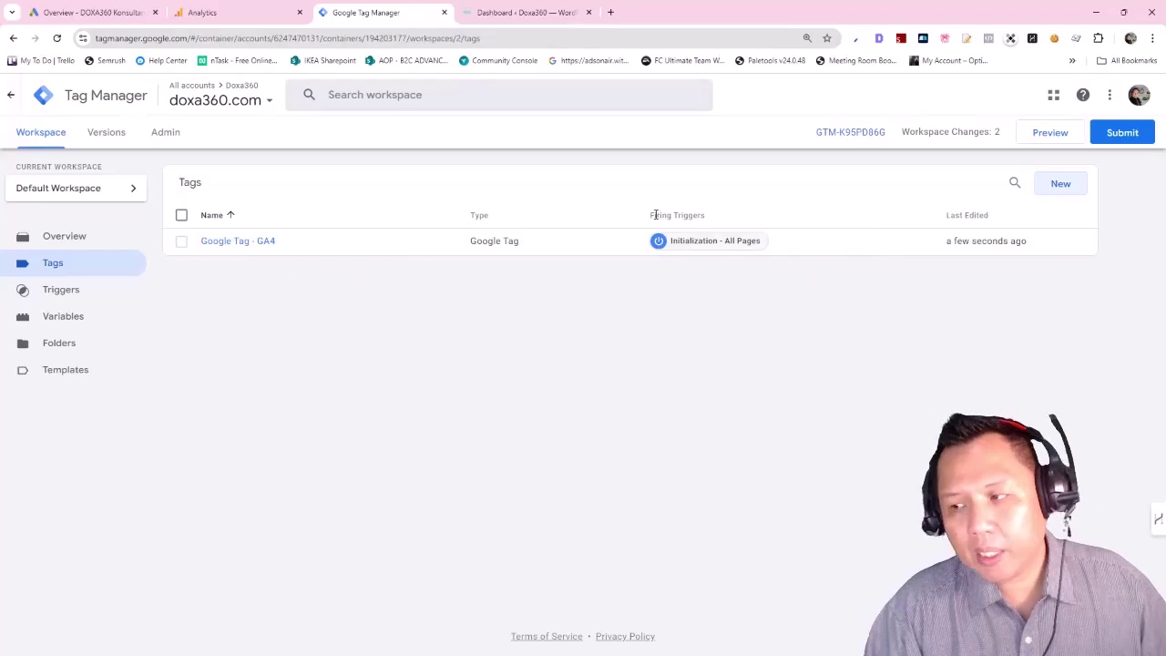
- Create another tag named "Conversion Linker" and give it the Conversion Linker type from the Google Ads tag types
{"action": "left_click", "coordinate": [1060, 185]}
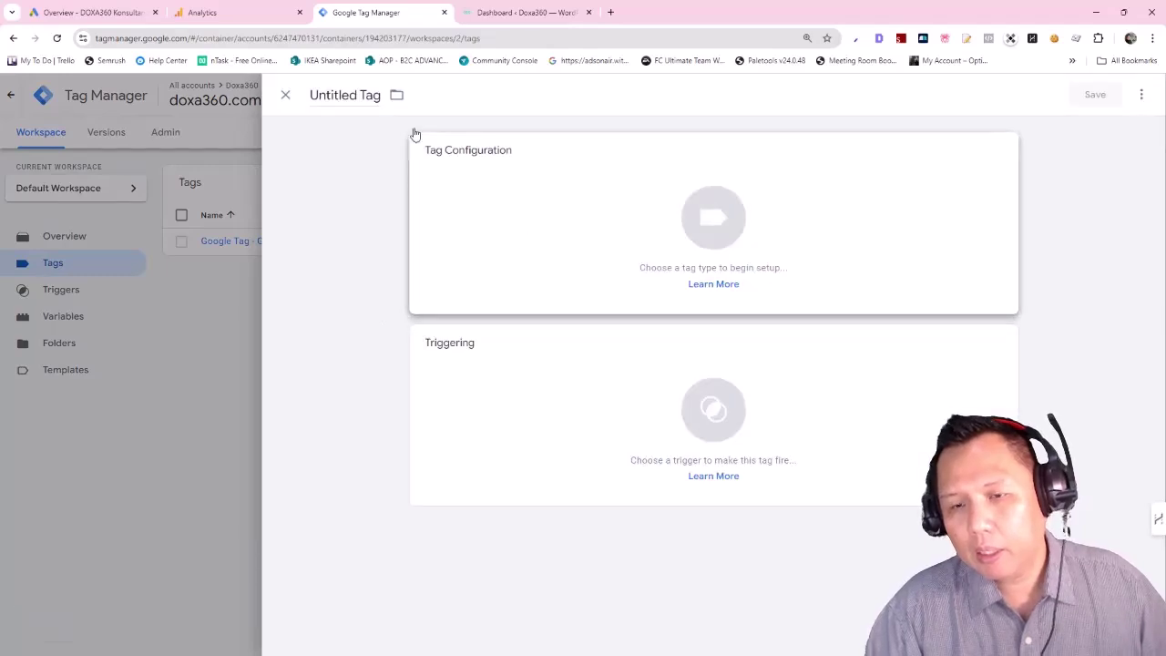
{"action": "left_click", "coordinate": [351, 95]}
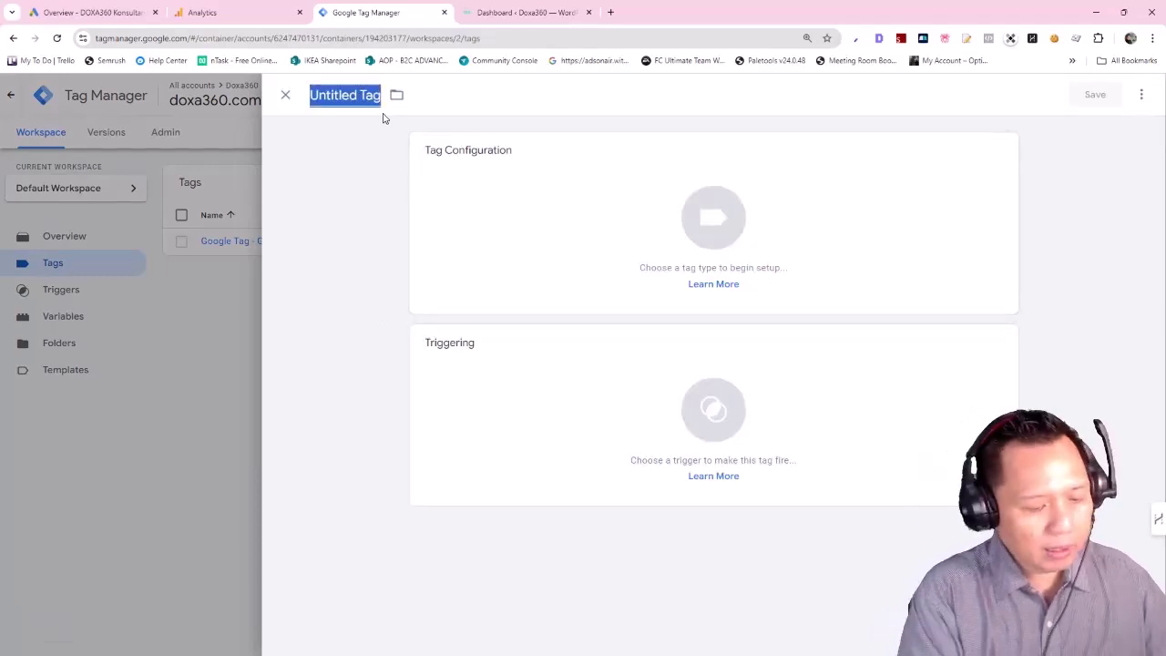
{"action": "type", "text": "Conversion Linker"}
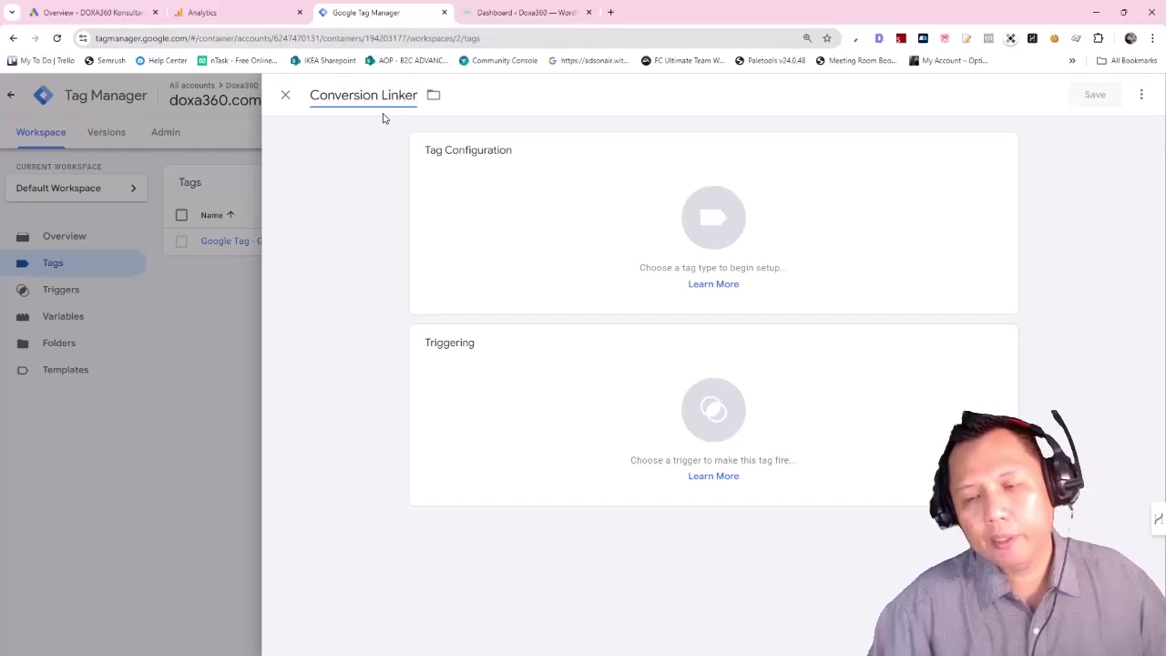
{"action": "left_click", "coordinate": [823, 257]}
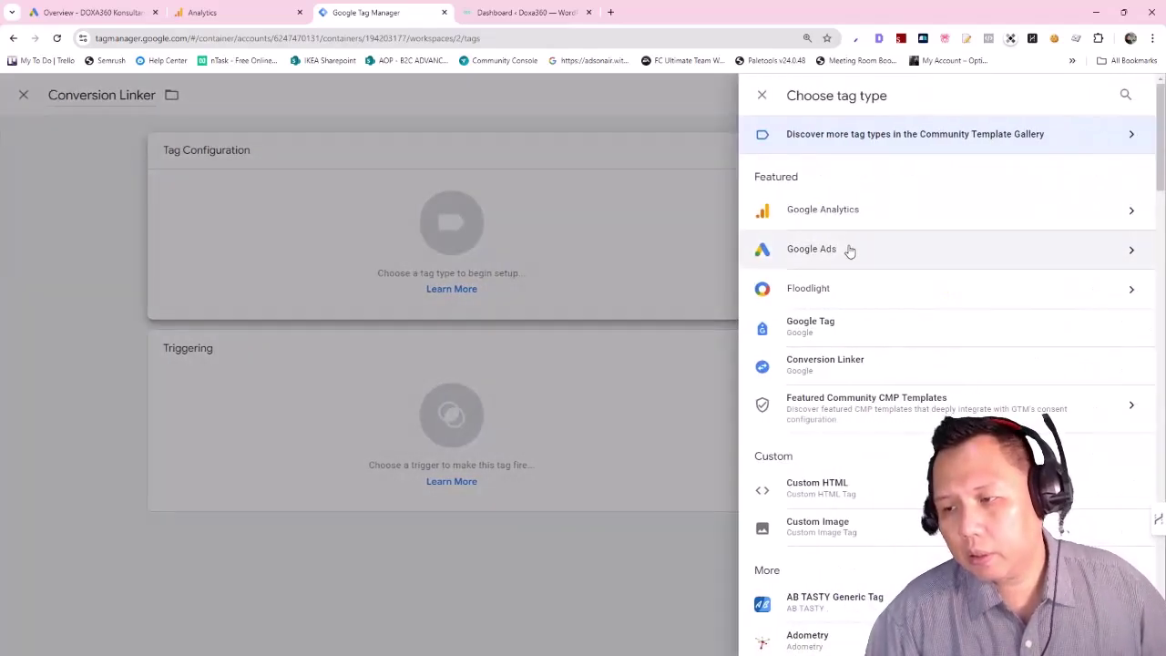
{"action": "left_click", "coordinate": [806, 250]}
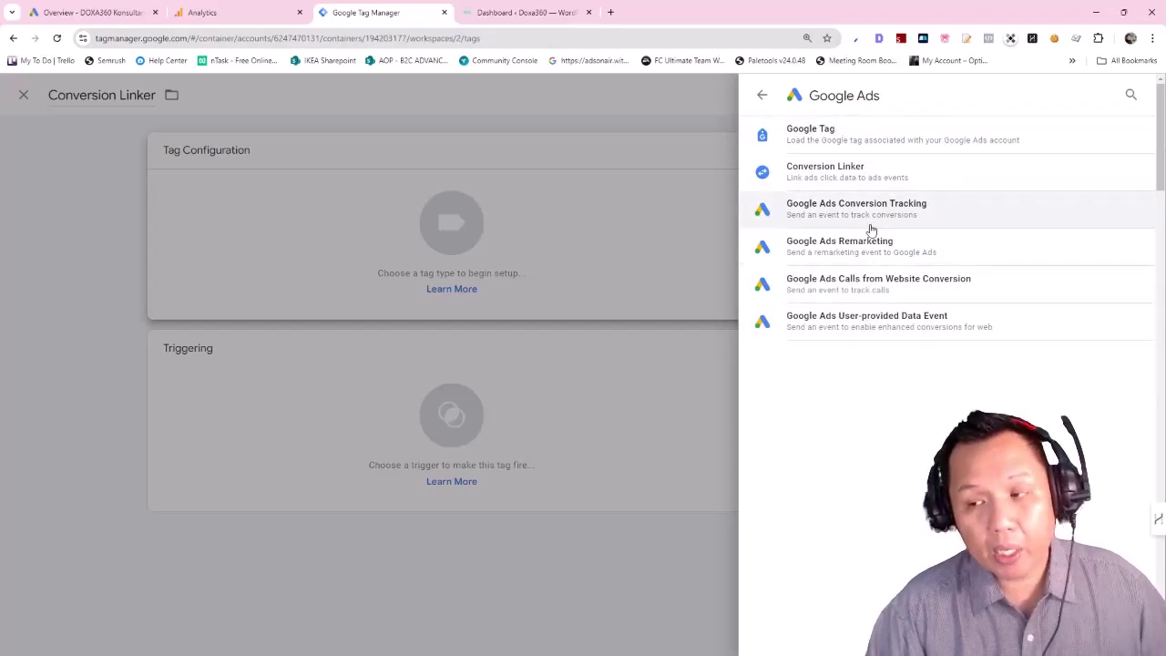
{"action": "left_click", "coordinate": [831, 173]}
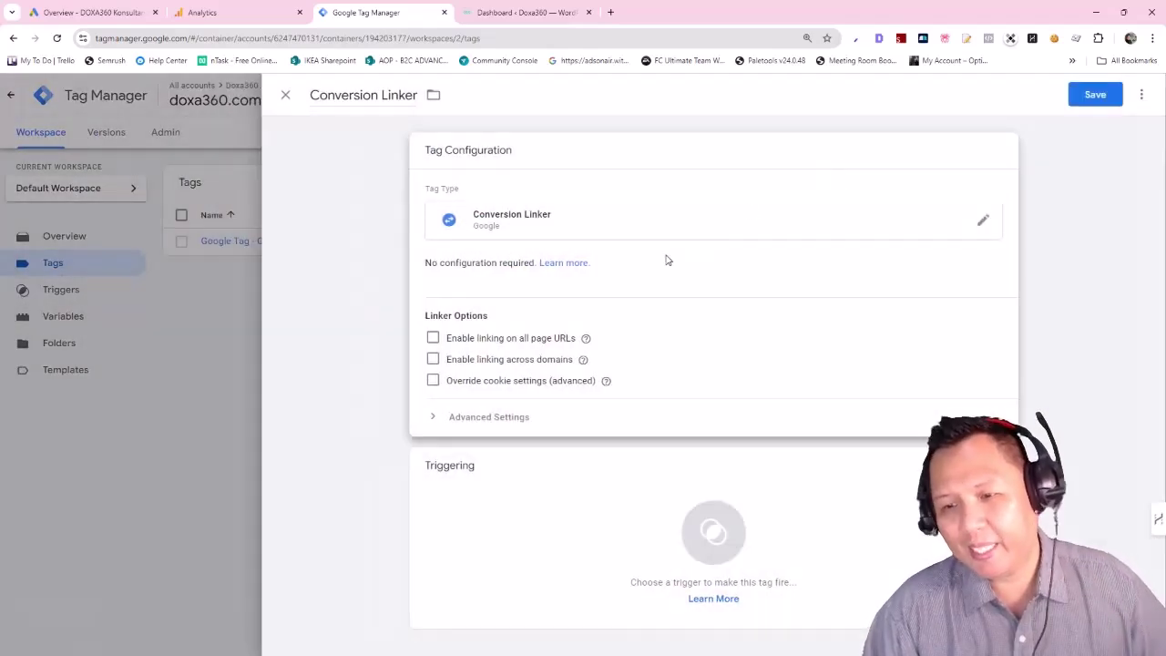
- Assign the All Pages trigger to the Conversion Linker tag and save it
{"action": "left_click", "coordinate": [739, 512]}
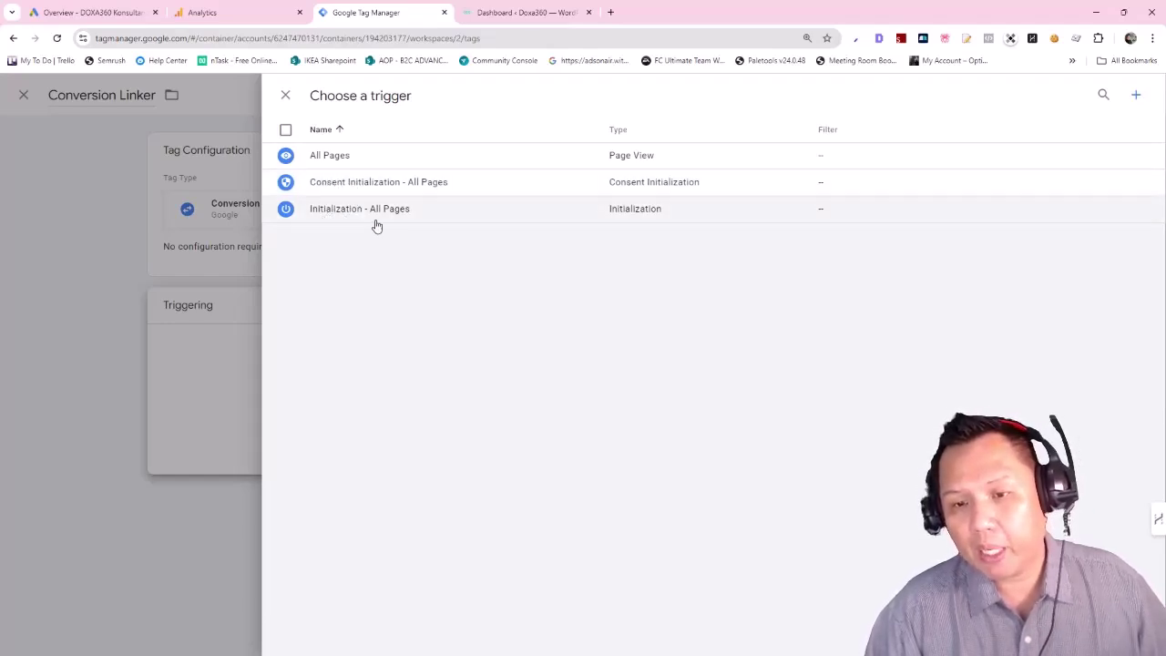
{"action": "left_click", "coordinate": [330, 157]}
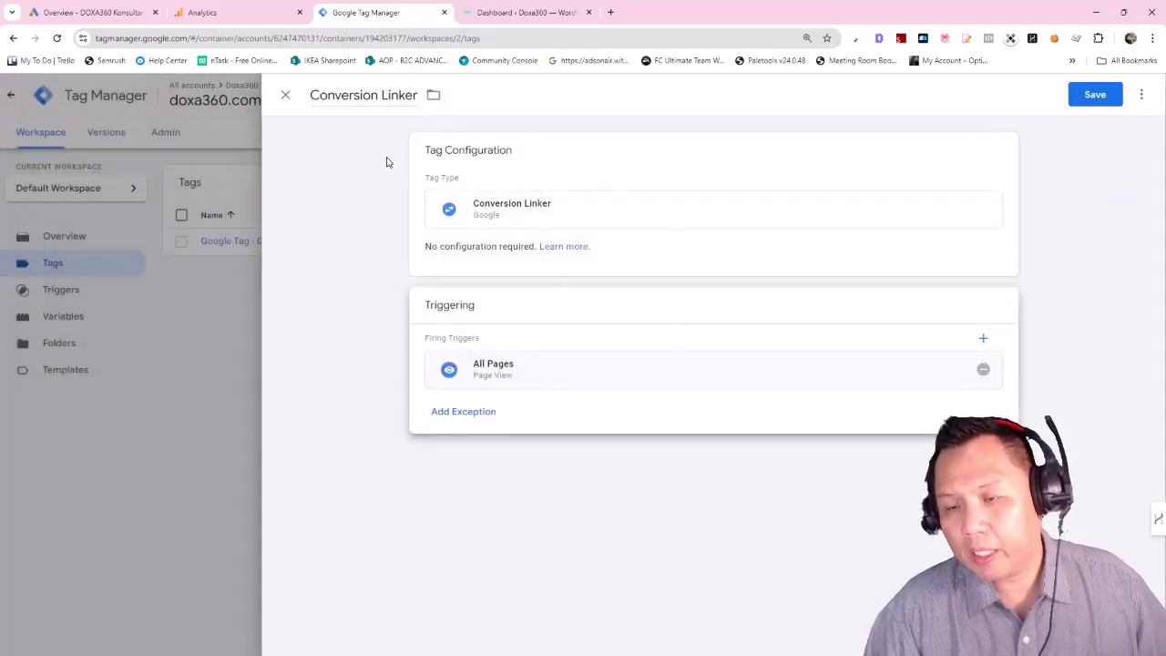
{"action": "left_click", "coordinate": [1095, 96]}
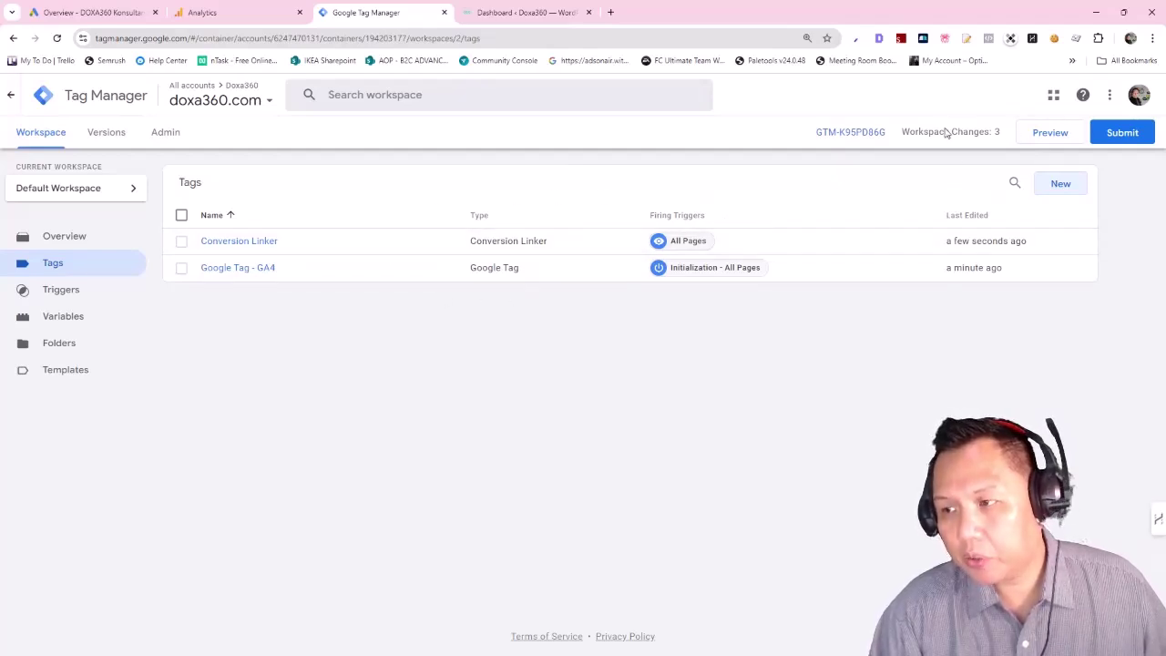
- Publish the workspace changes as a version named "GA4 & Conversion Linker Update" and close the version summary
{"action": "left_click", "coordinate": [1120, 134]}
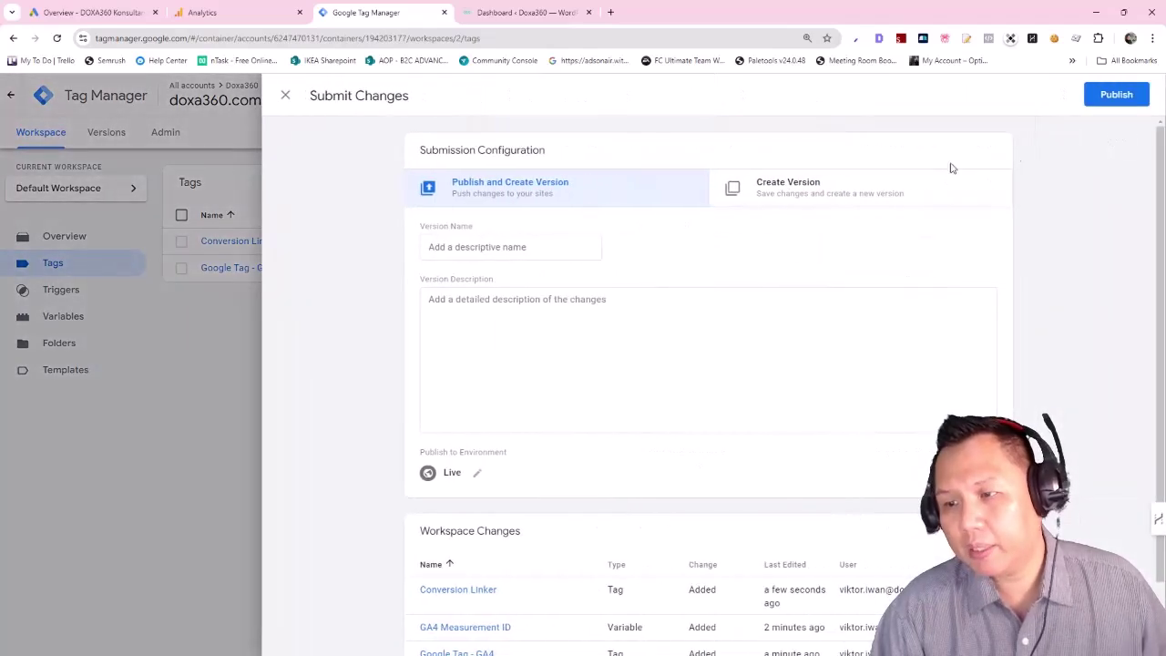
{"action": "left_click", "coordinate": [472, 248]}
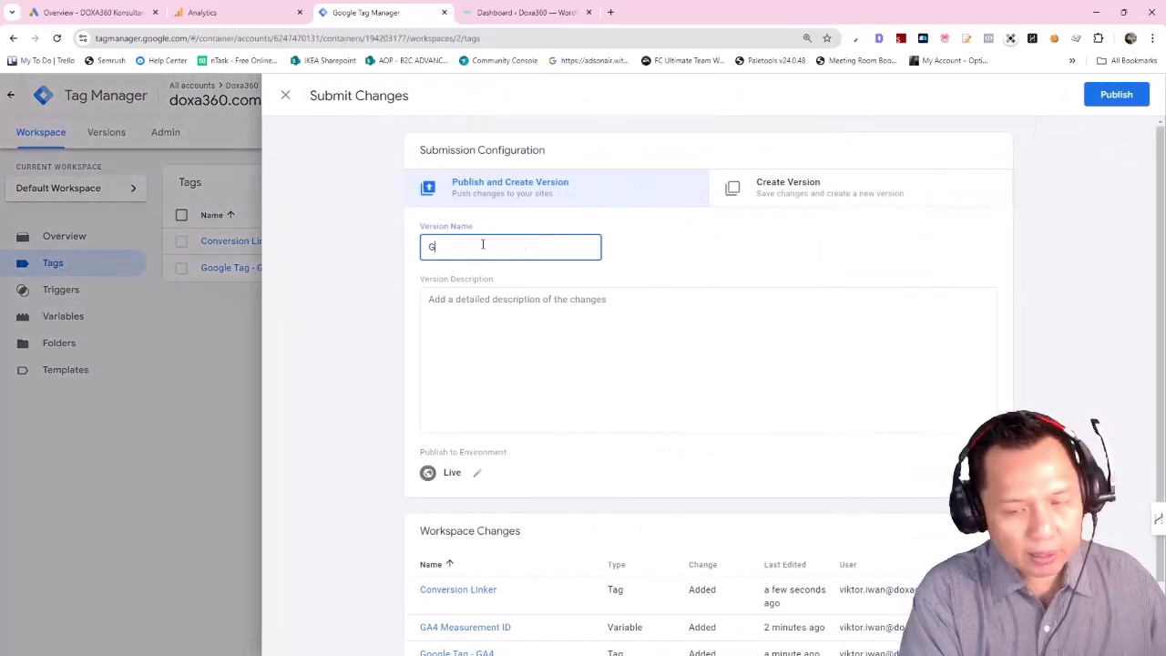
{"action": "type", "text": "GA4 & Conversion Linker Update"}
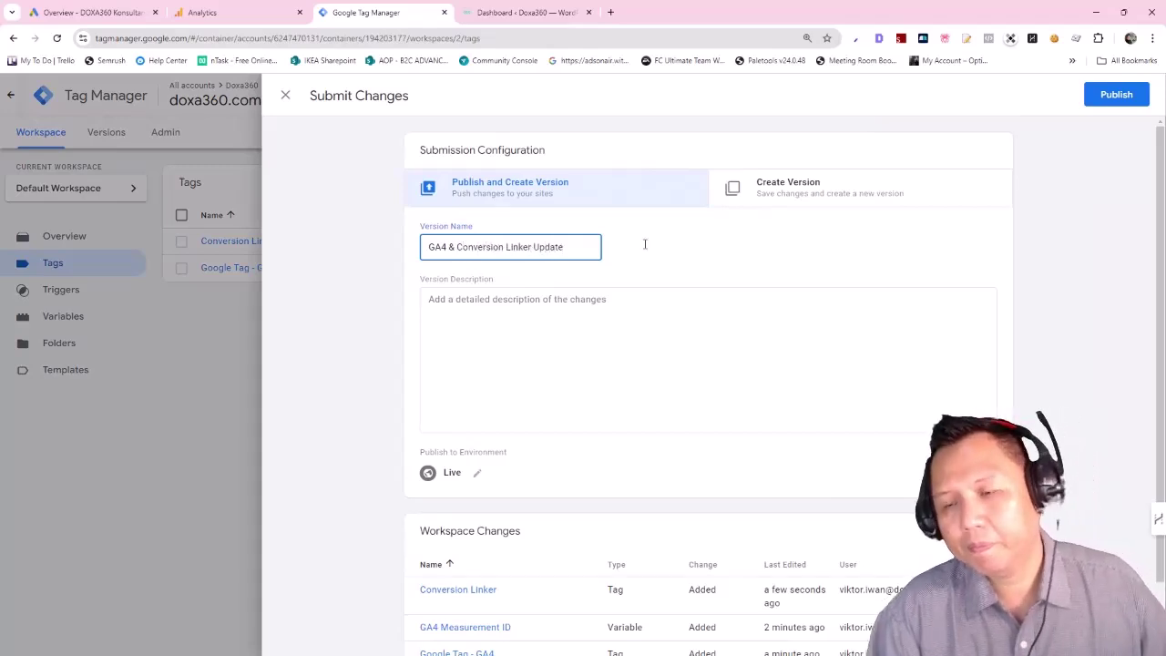
{"action": "left_click", "coordinate": [1096, 97]}
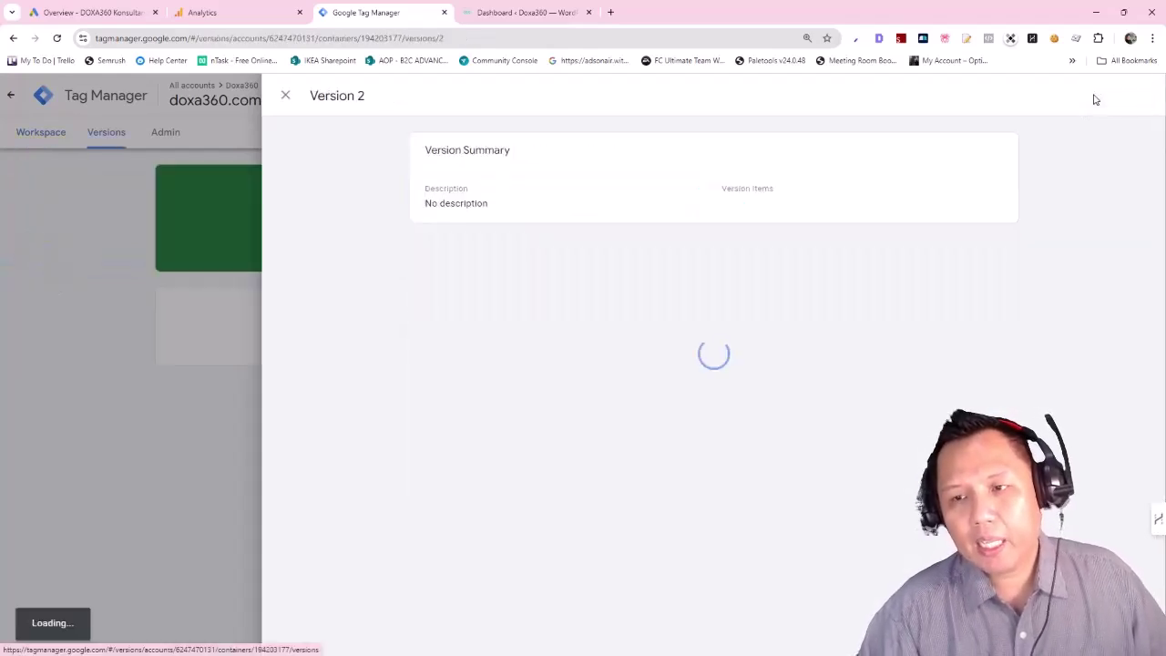
{"action": "left_click", "coordinate": [284, 95]}
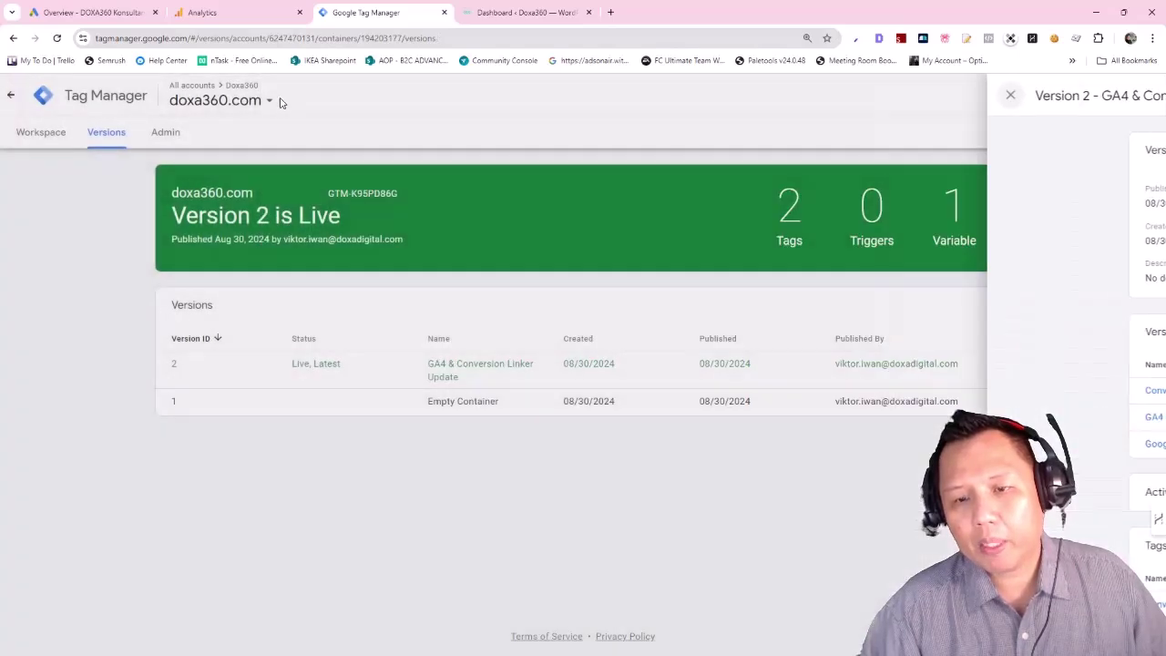
- View the Google Tag Manager installation instructions in the container's administration settings, then close them
{"action": "left_click", "coordinate": [163, 138]}
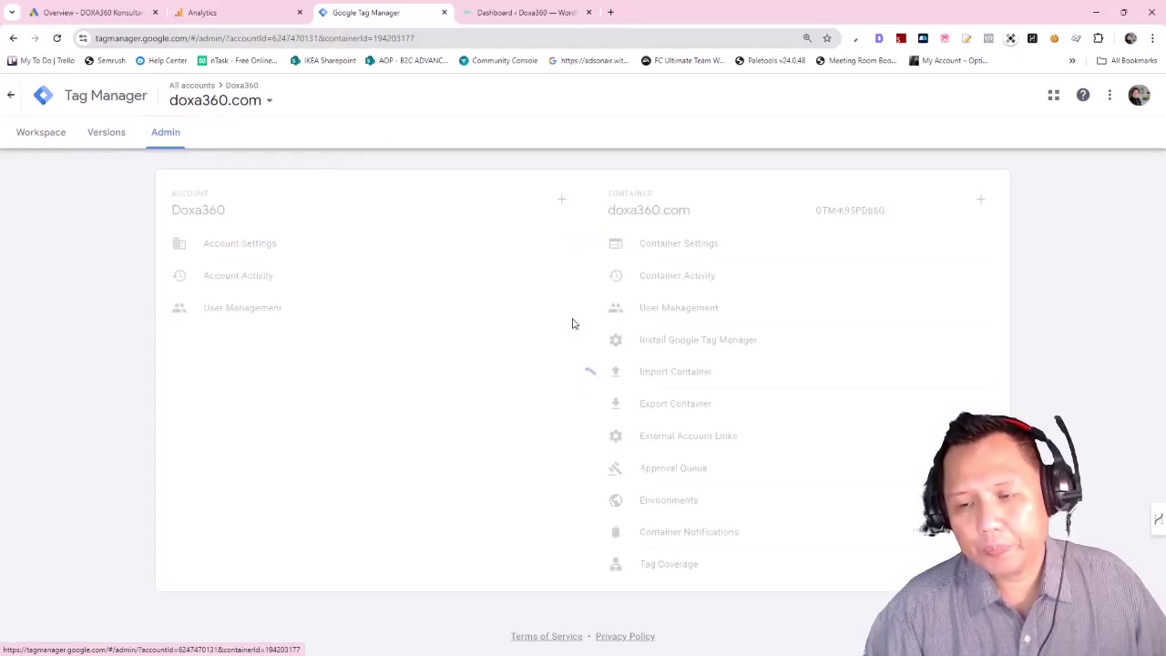
{"action": "left_click", "coordinate": [656, 343]}
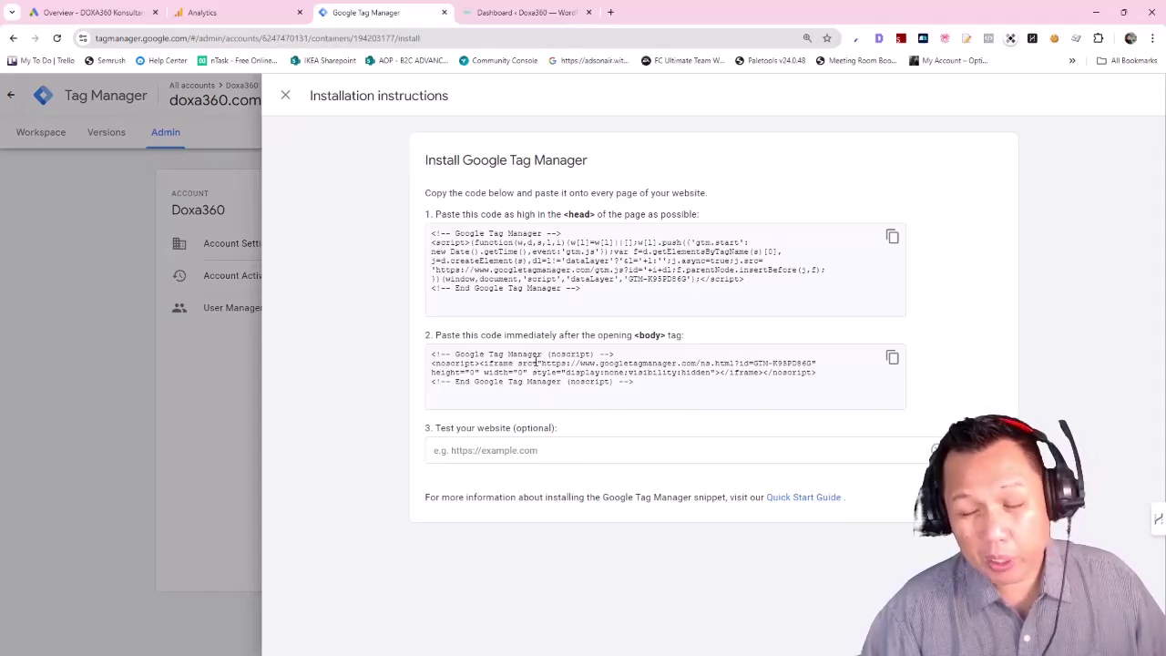
{"action": "left_click", "coordinate": [285, 96]}
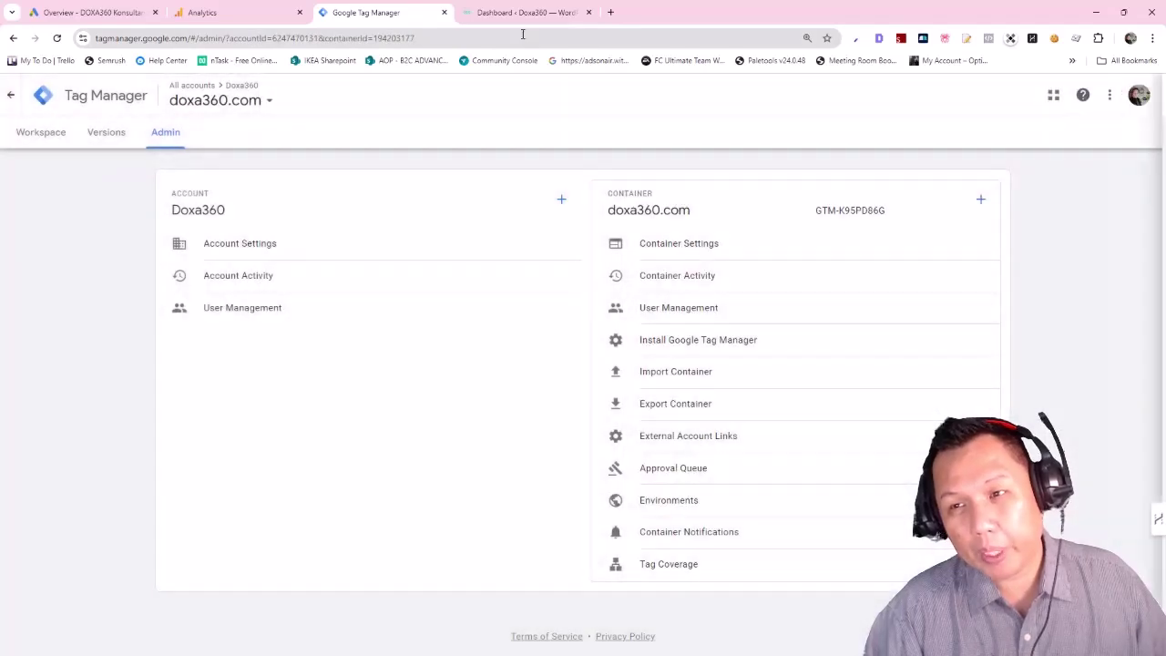
- Switch to the Doxa360 WordPress dashboard, search the plugin directory for "gtm4wp", and install and activate the GTM4WP plugin
{"action": "left_click", "coordinate": [513, 15]}
{"action": "mouse_move", "coordinate": [36, 337]}
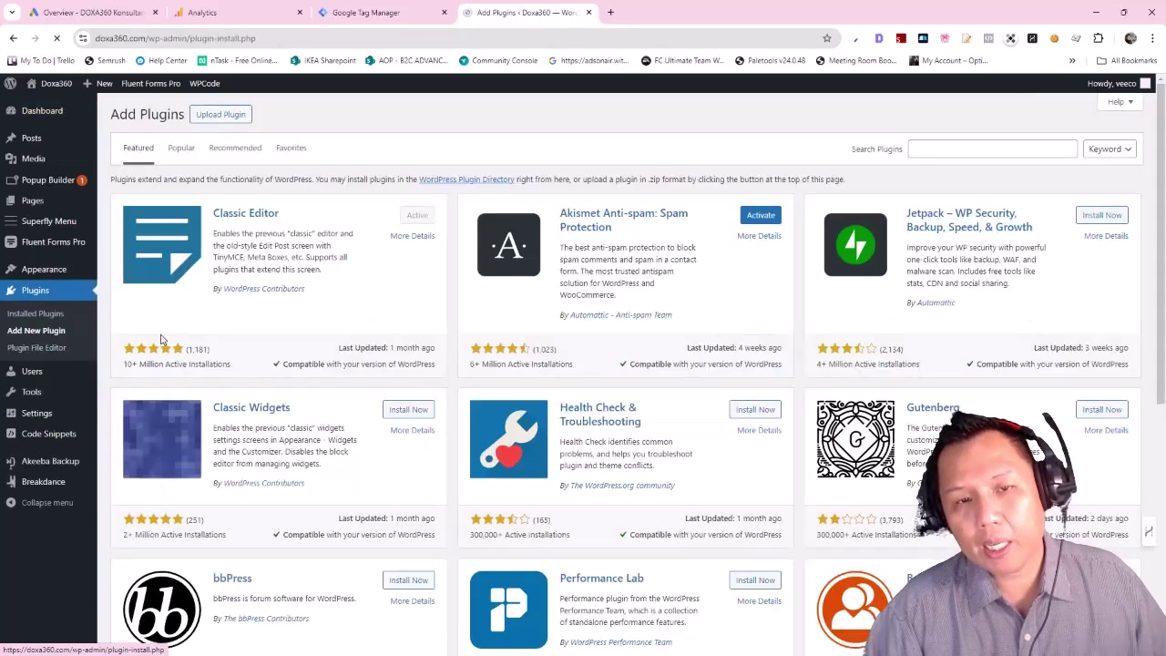
{"action": "left_click", "coordinate": [930, 147]}
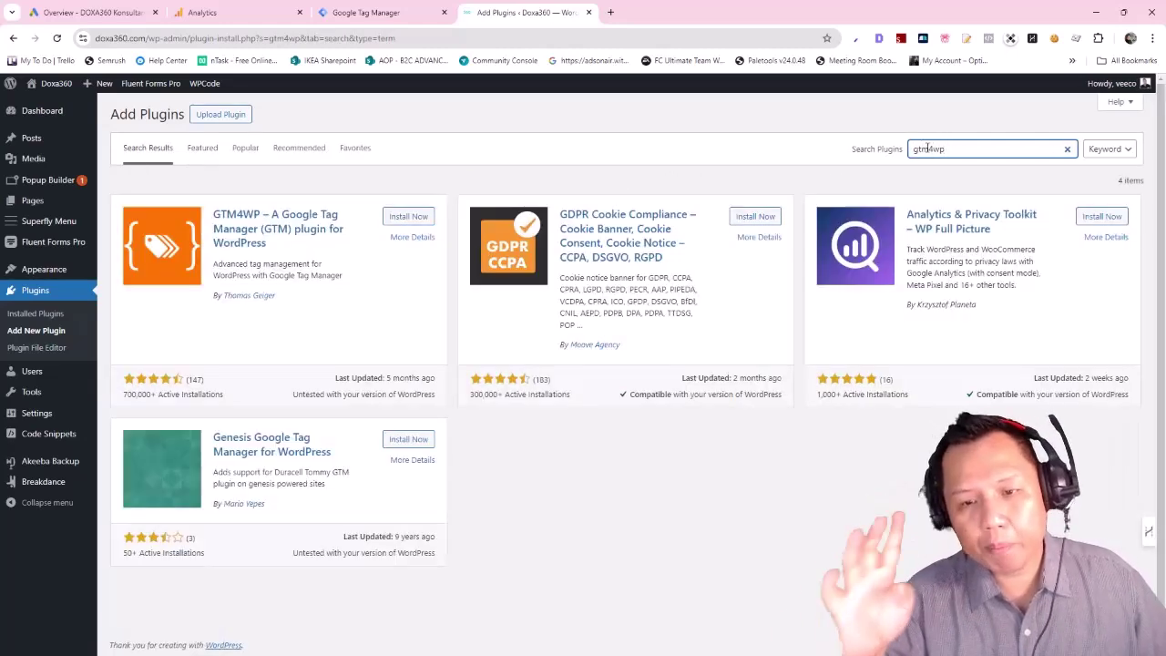
{"action": "left_click", "coordinate": [419, 217]}
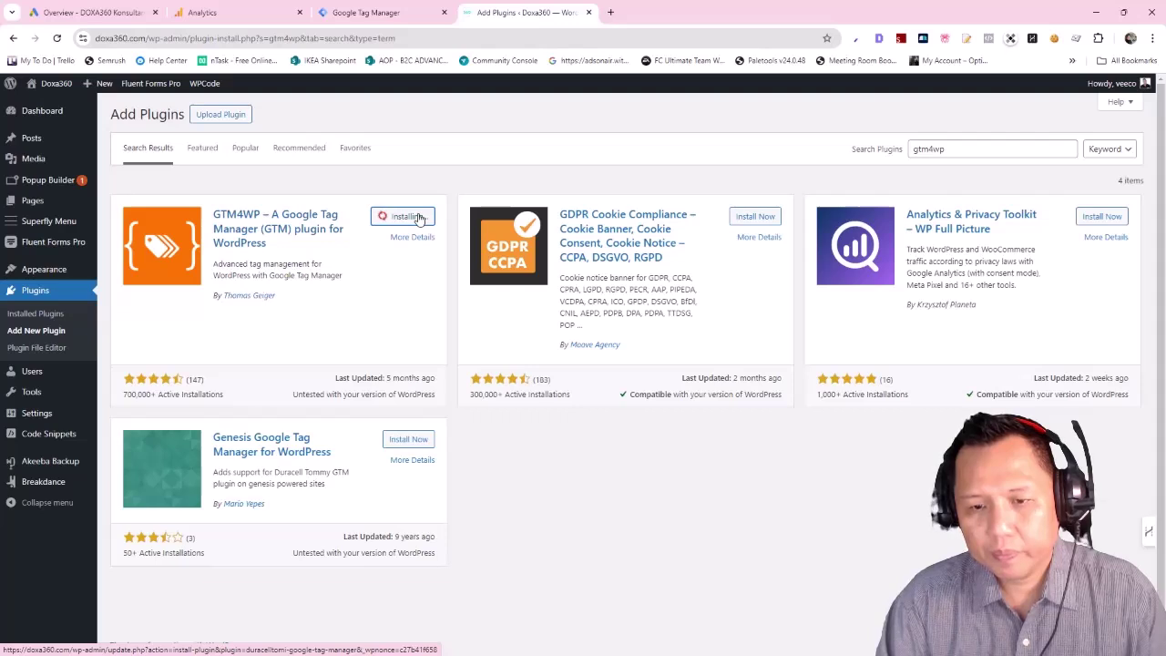
{"action": "left_click", "coordinate": [411, 217]}
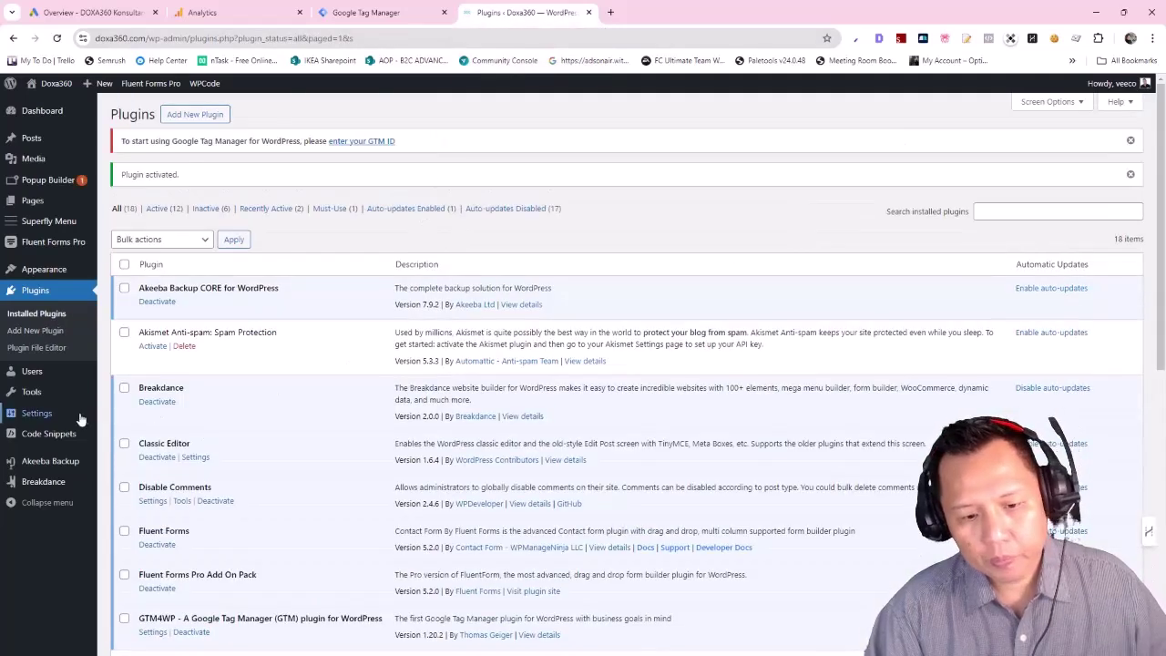
- Open the WordPress Google Tag Manager settings and fill in the Google Tag Manager ID with the container ID copied from Tag Manager
{"action": "mouse_move", "coordinate": [60, 419]}
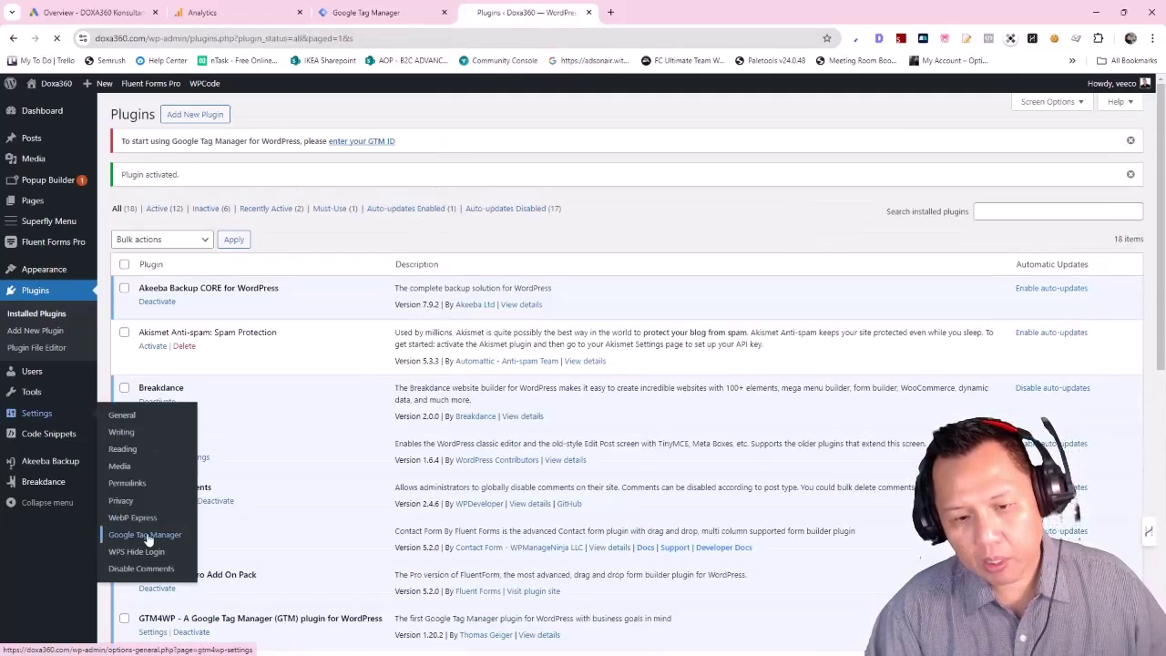
{"action": "left_click", "coordinate": [147, 533]}
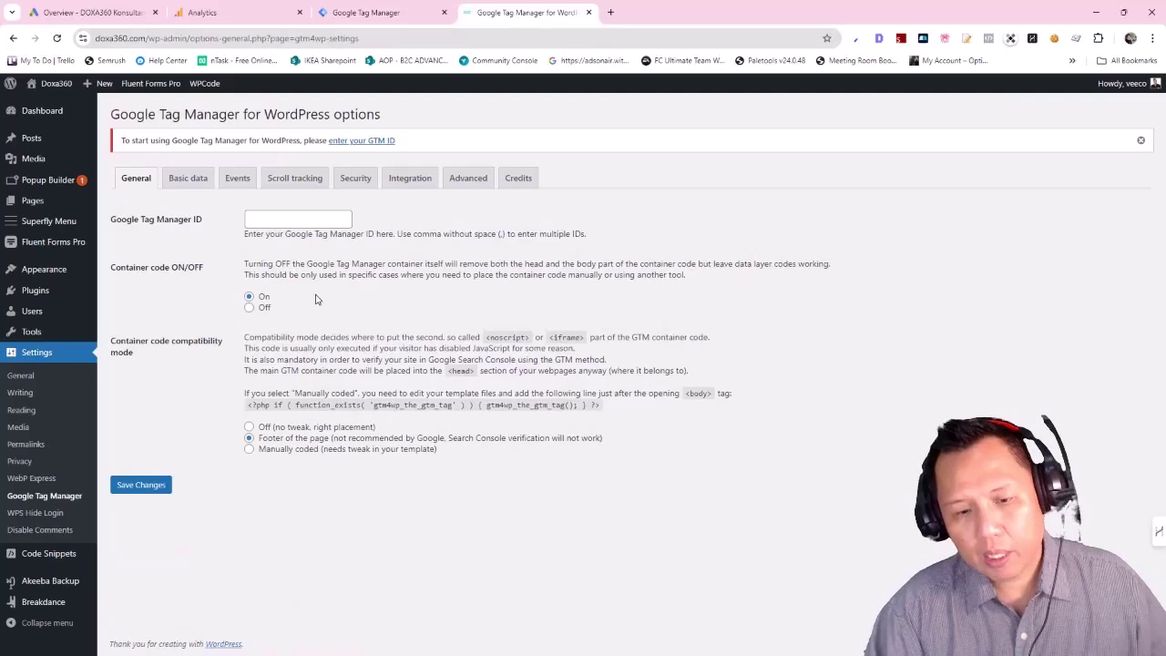
{"action": "left_click", "coordinate": [284, 215]}
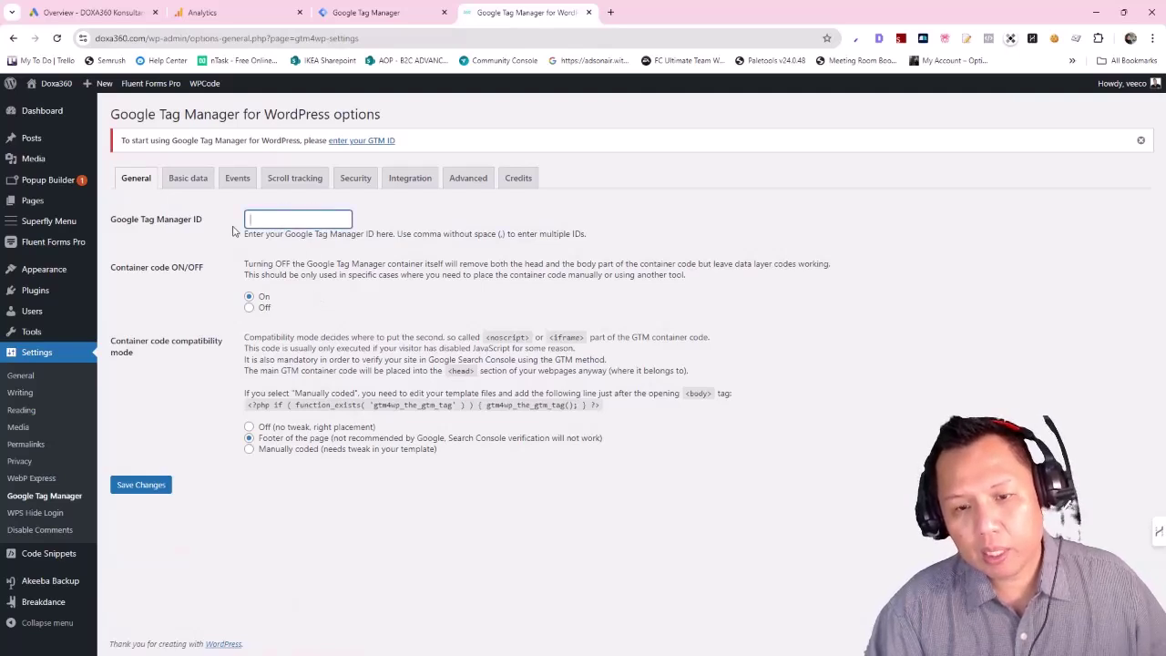
{"action": "left_click", "coordinate": [390, 12]}
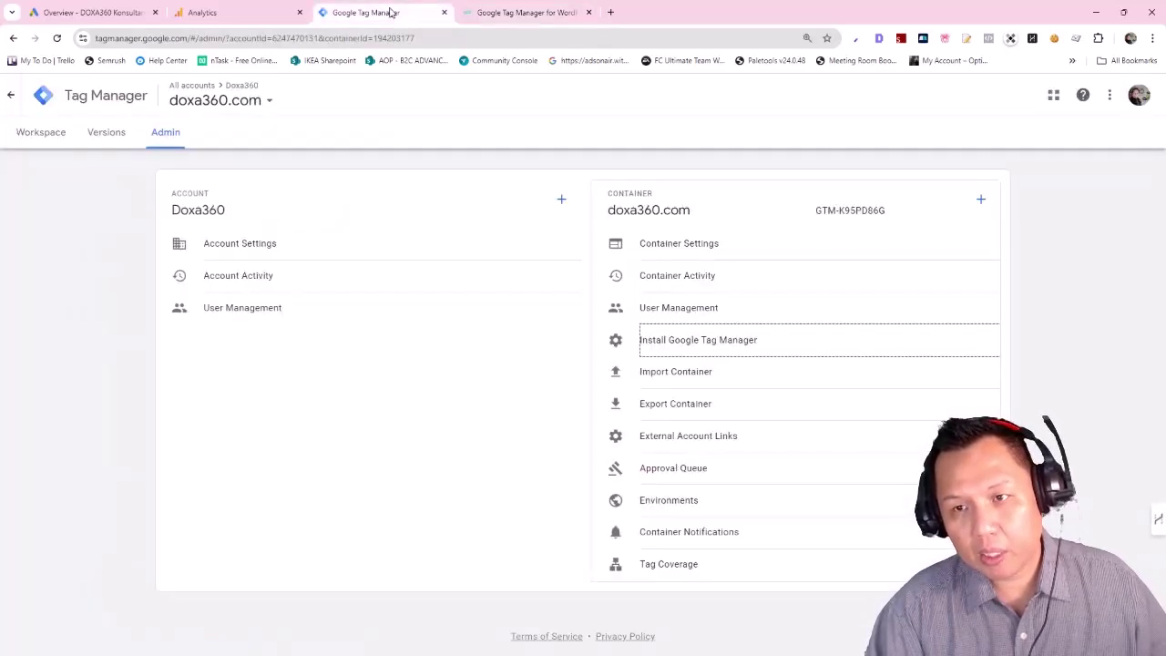
{"action": "left_click_drag", "start_coordinate": [814, 211], "coordinate": [886, 211]}
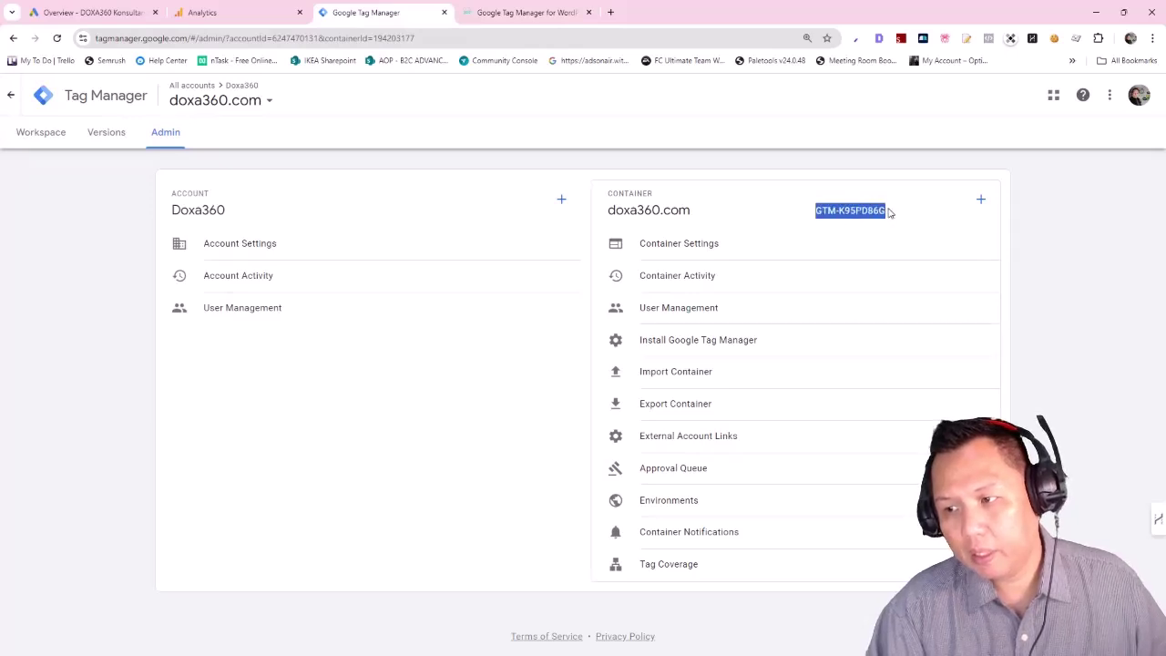
{"action": "key", "text": "ctrl+c"}
{"action": "left_click", "coordinate": [524, 12]}
{"action": "key", "text": "ctrl+v"}
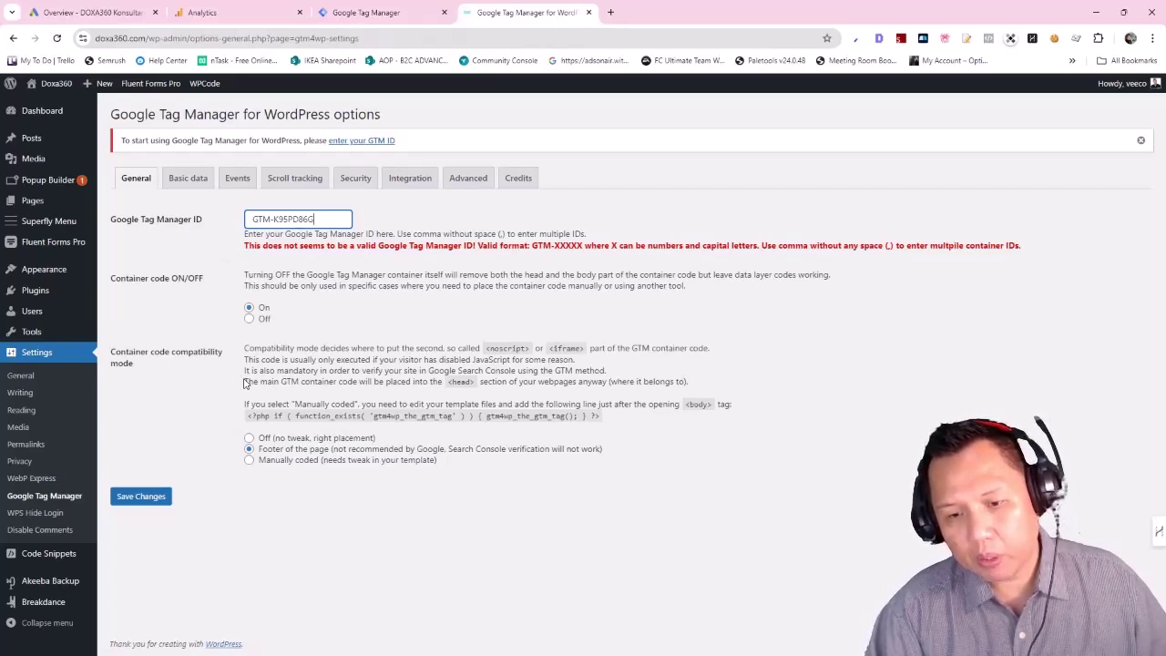
- Set the container code compatibility mode to "Off (no tweak, right placement)" and save the plugin settings
{"action": "left_click_drag", "start_coordinate": [254, 381], "coordinate": [476, 377]}
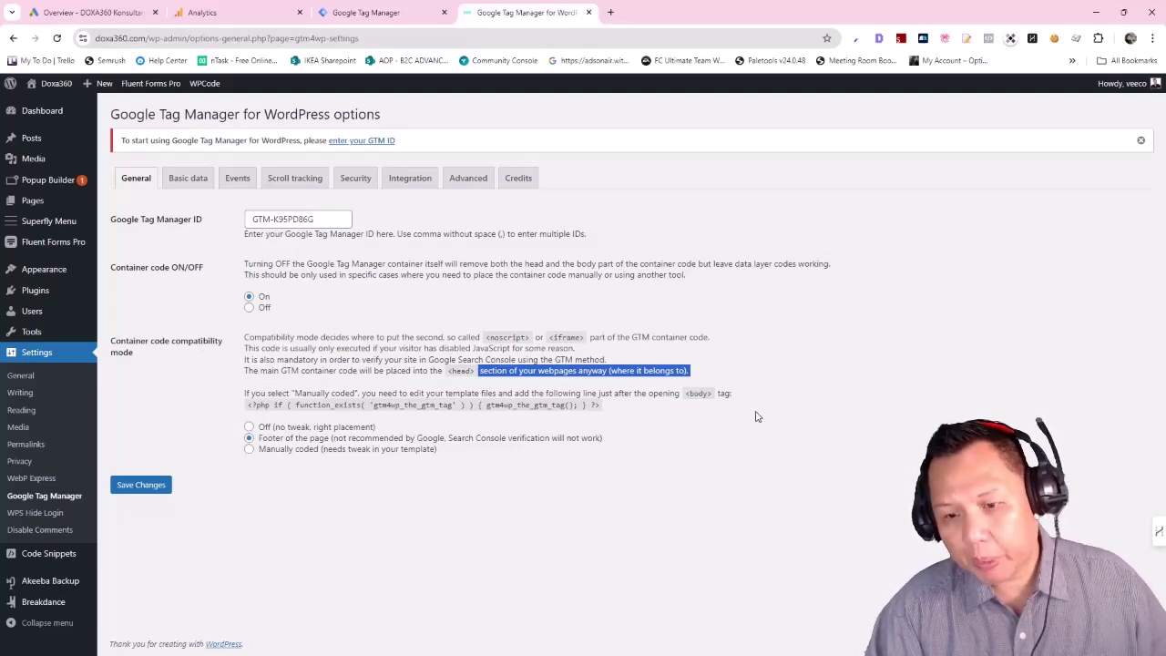
{"action": "left_click", "coordinate": [259, 429]}
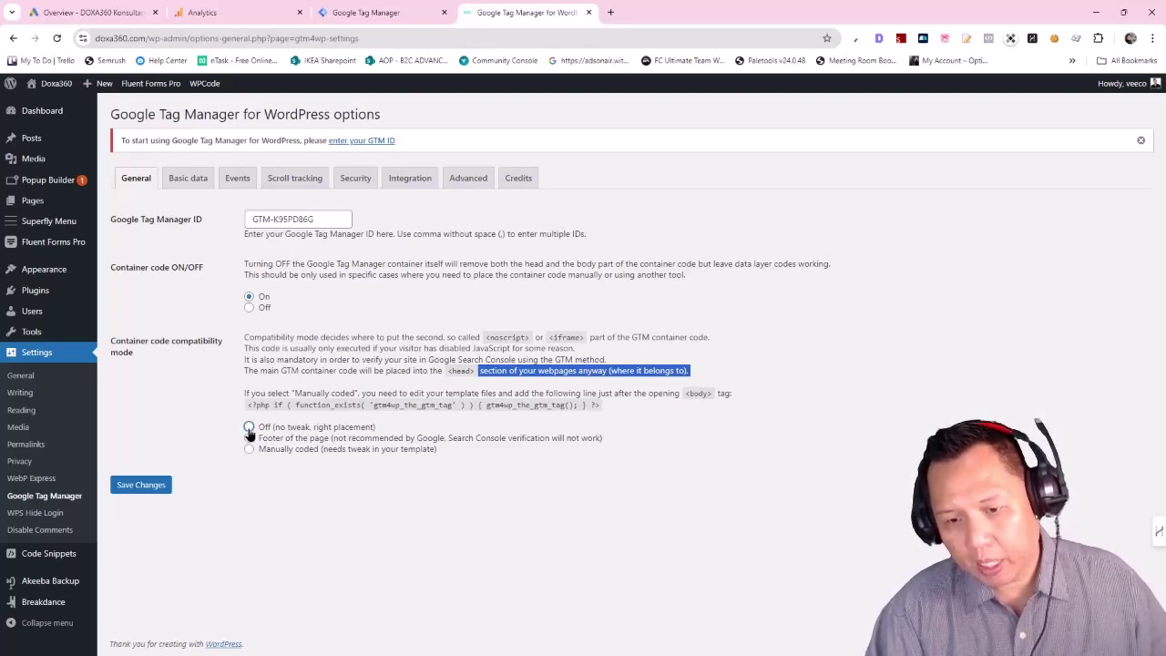
{"action": "left_click", "coordinate": [250, 439]}
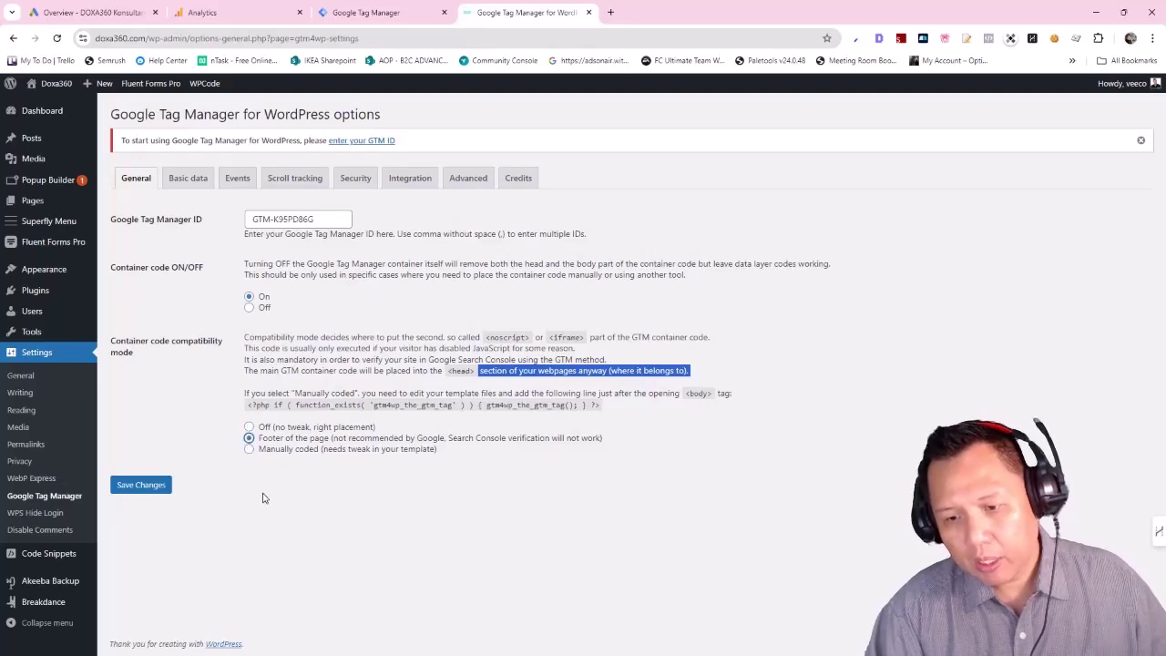
{"action": "left_click", "coordinate": [256, 474]}
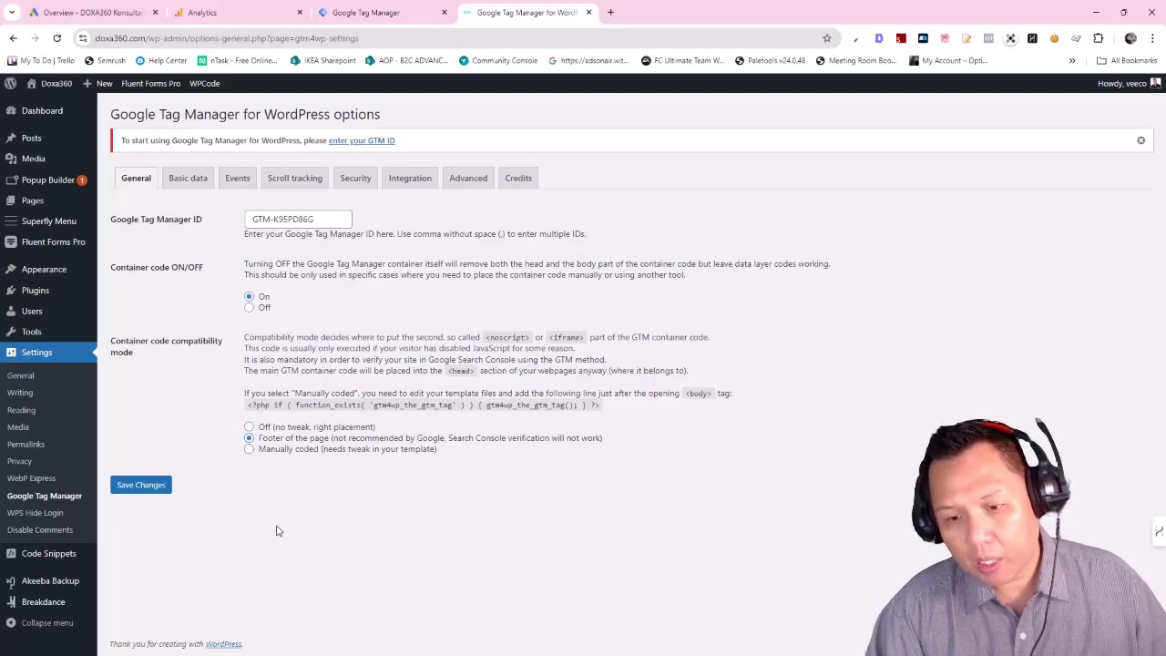
{"action": "left_click", "coordinate": [248, 426]}
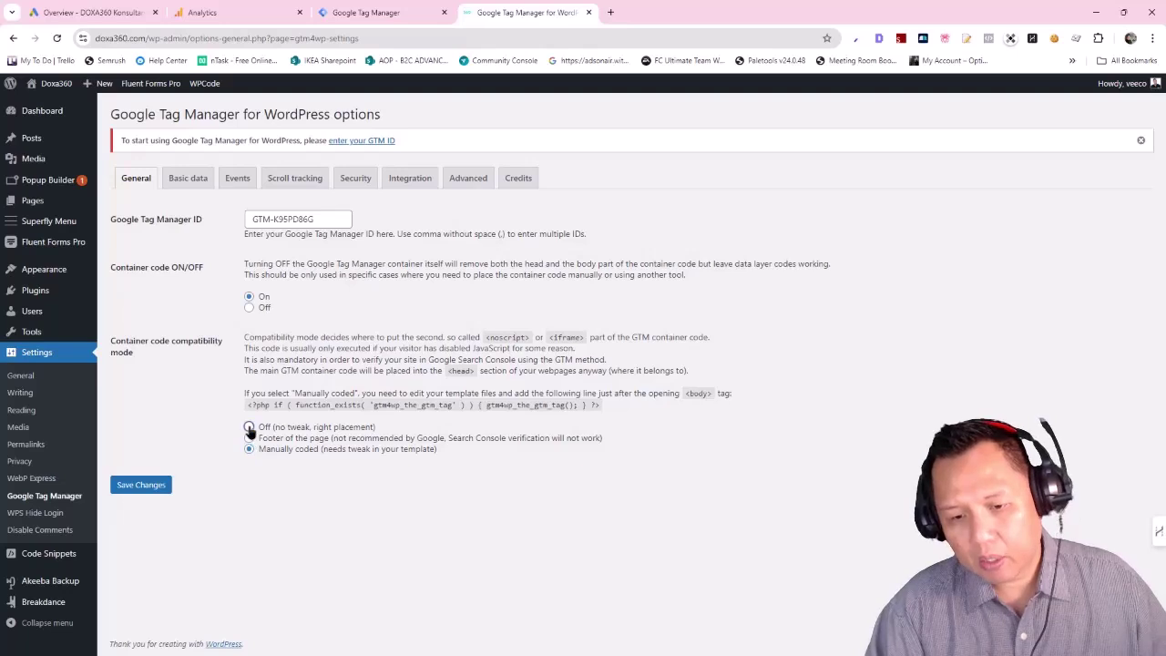
{"action": "left_click", "coordinate": [146, 491]}
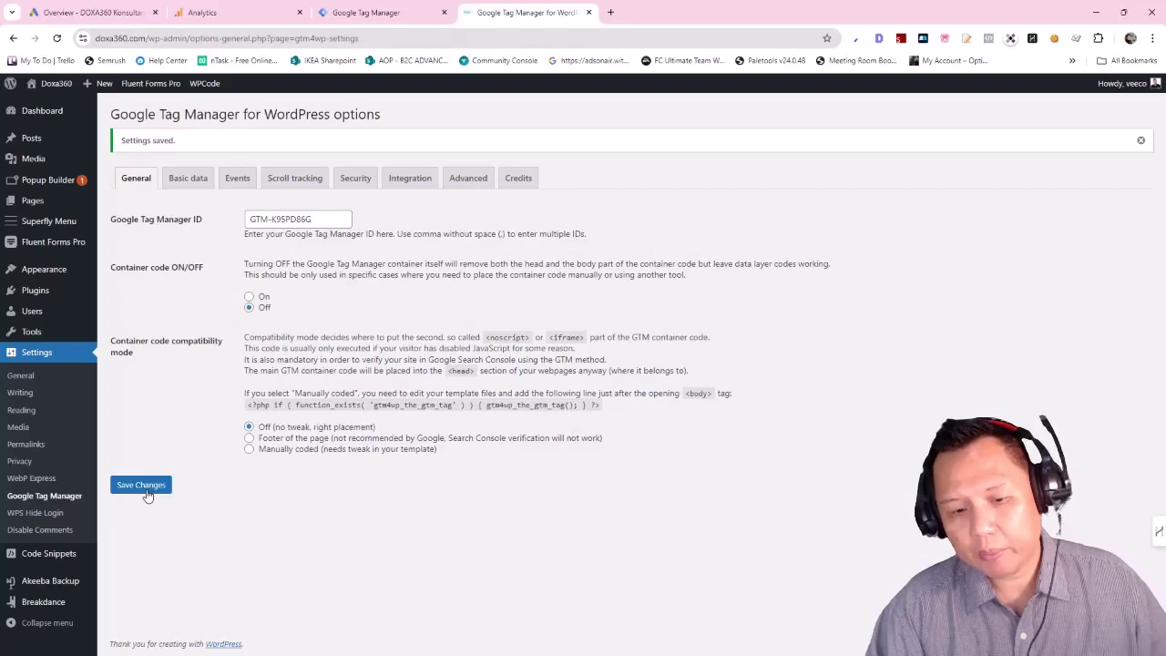
{"action": "left_click", "coordinate": [139, 486]}
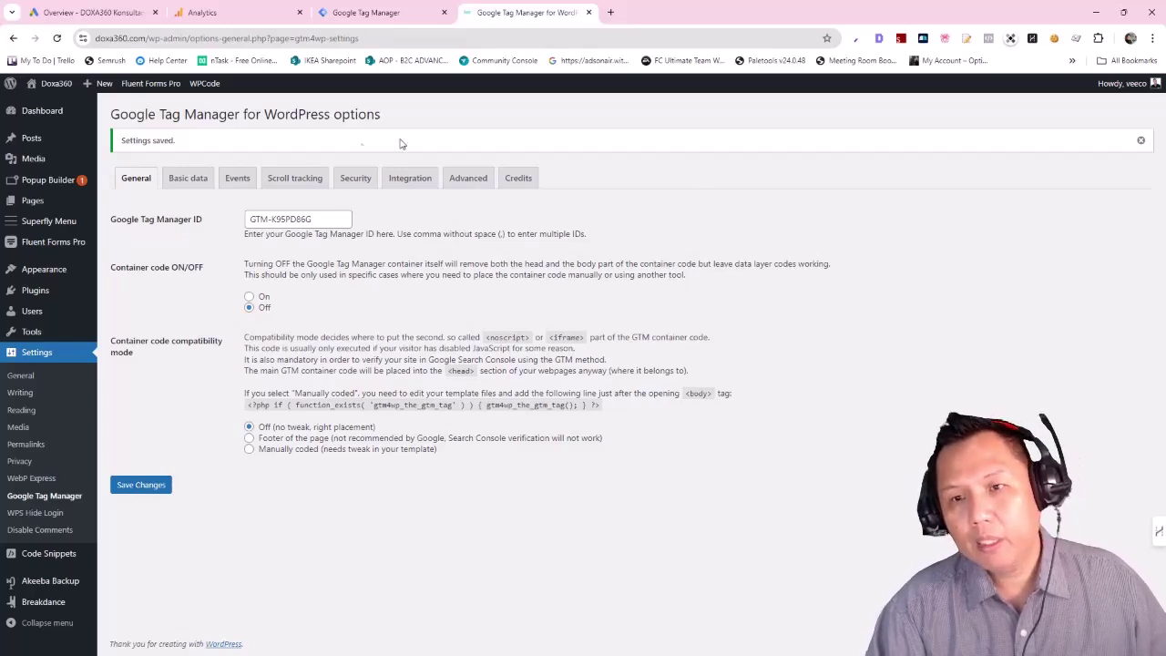
{"action": "left_click", "coordinate": [378, 15]}
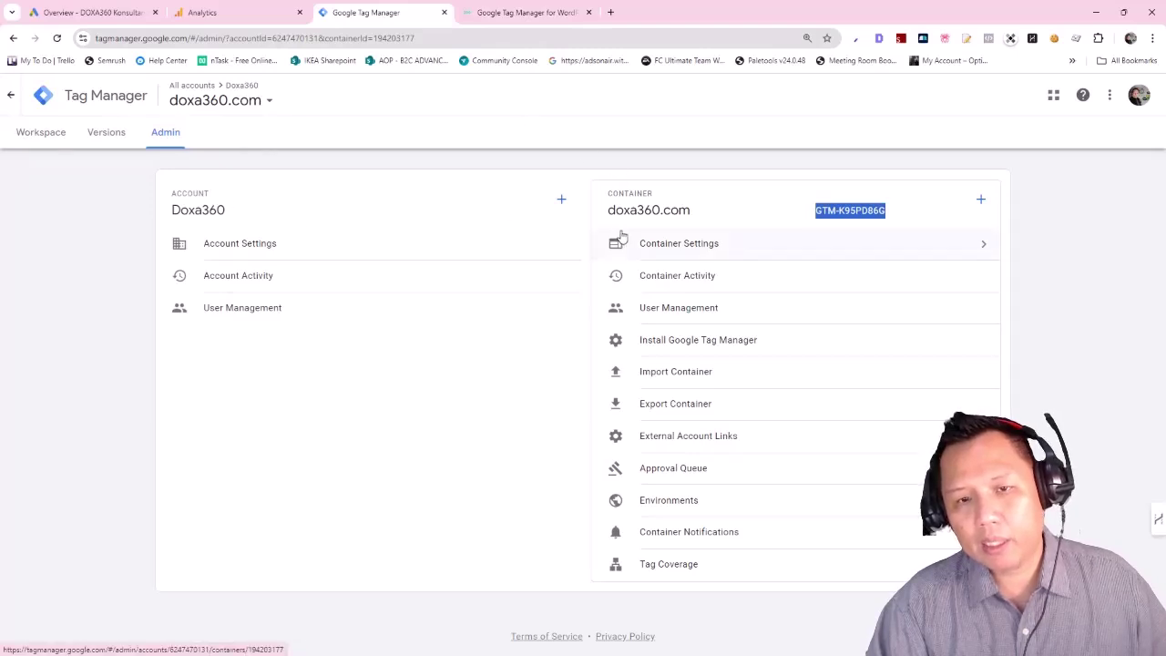
{"action": "left_click", "coordinate": [52, 137]}
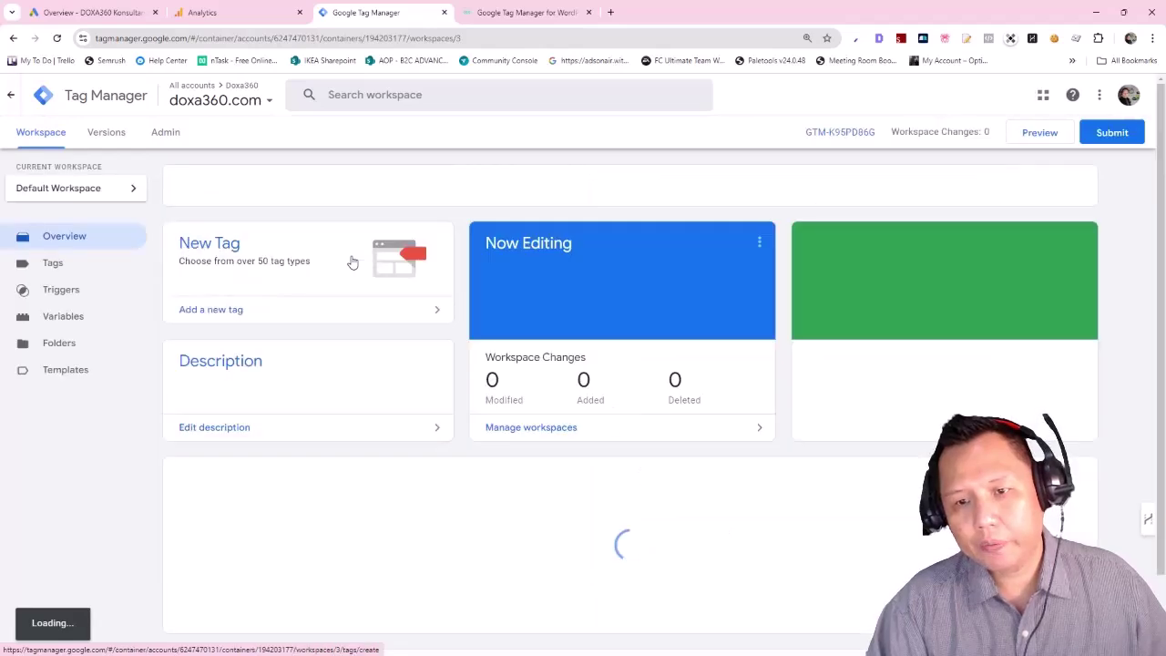
{"action": "left_click", "coordinate": [1038, 135]}
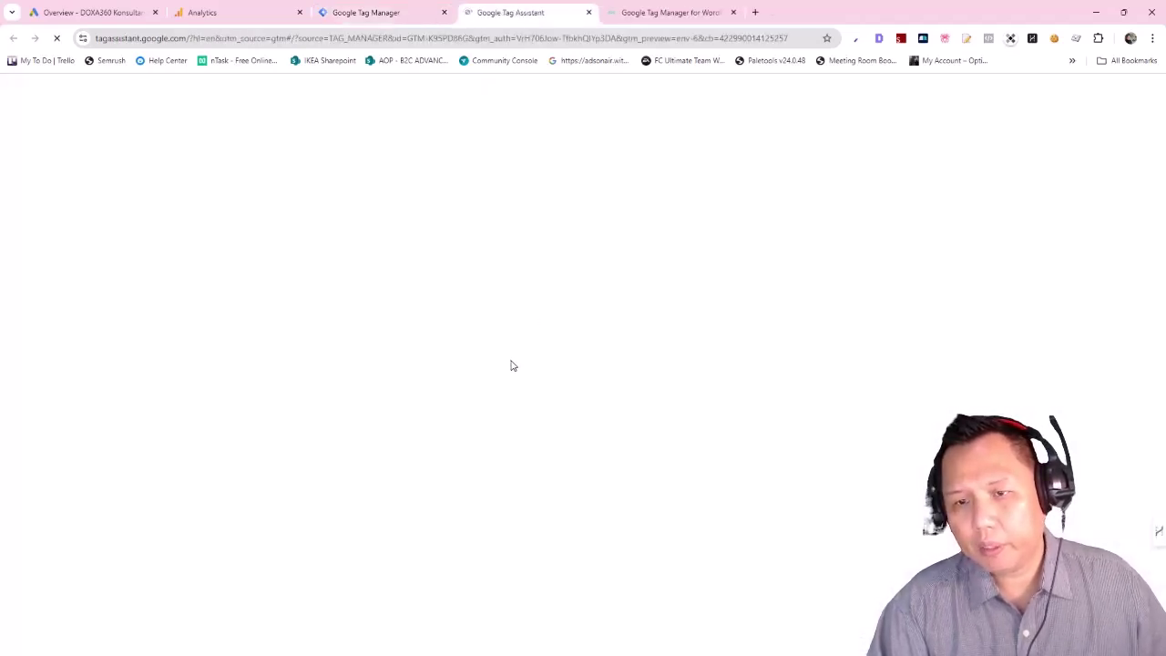
{"action": "left_click", "coordinate": [518, 332]}
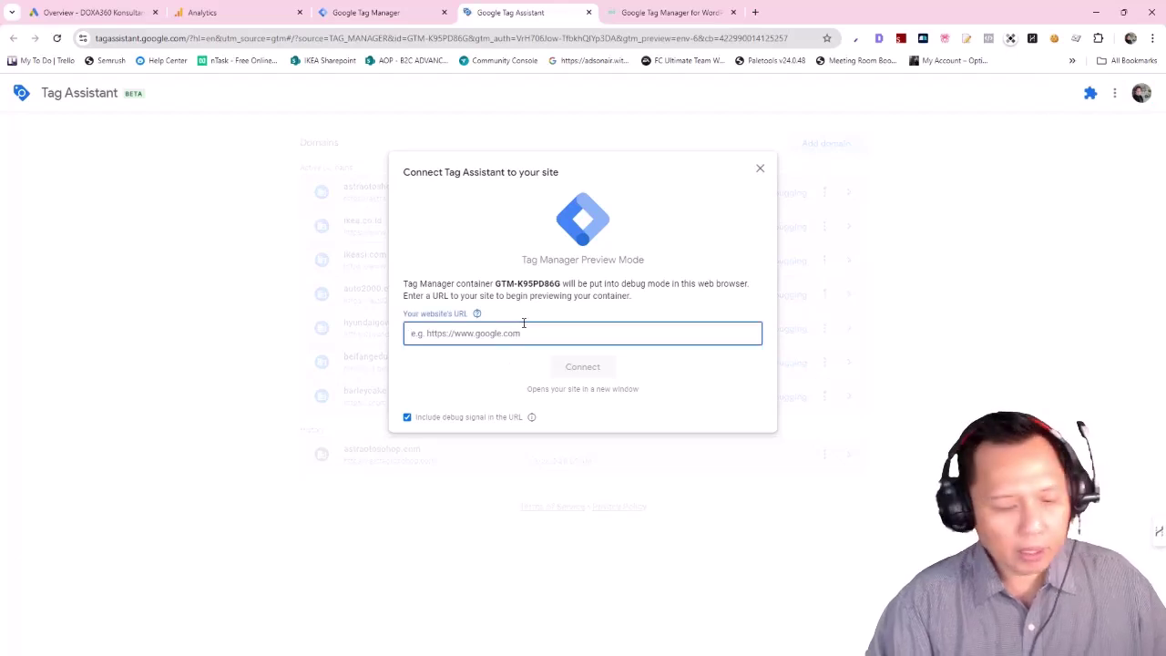
{"action": "type", "text": "h"}
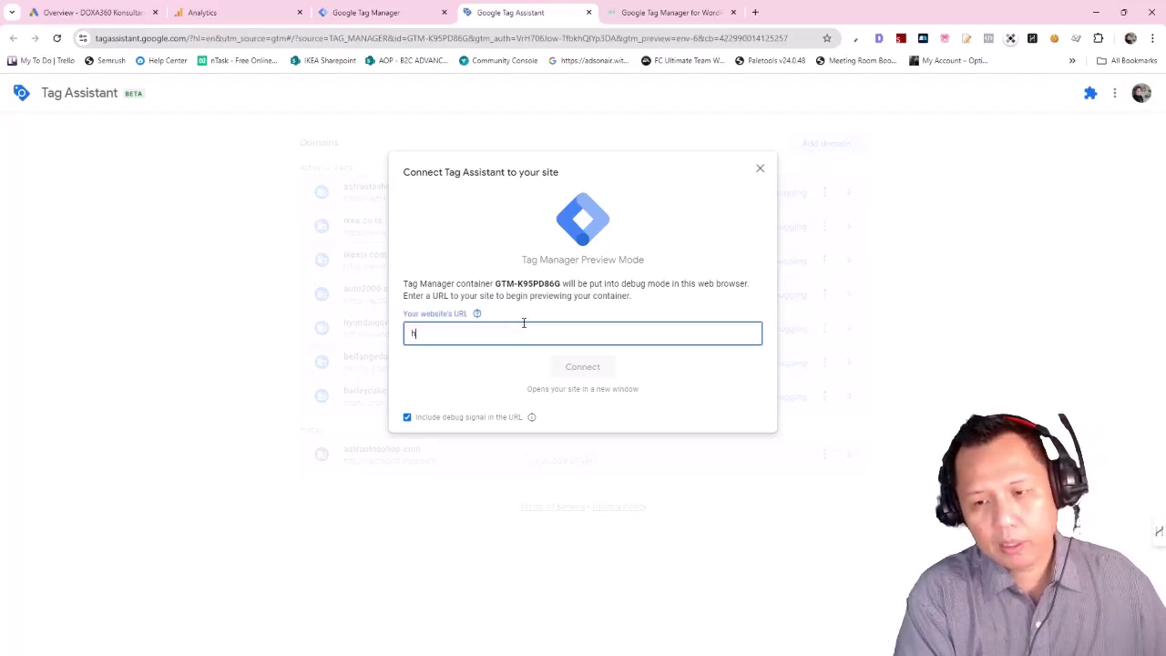
{"action": "type", "text": "ttps://doxa360."}
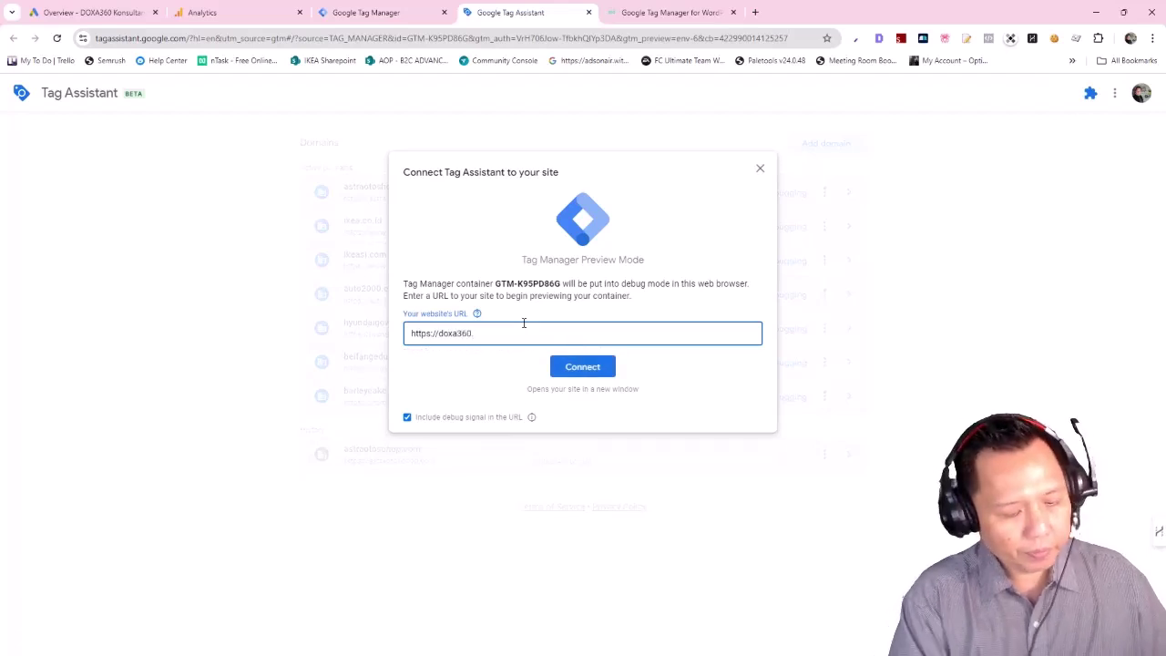
{"action": "type", "text": "com"}
{"action": "key", "text": "Return"}
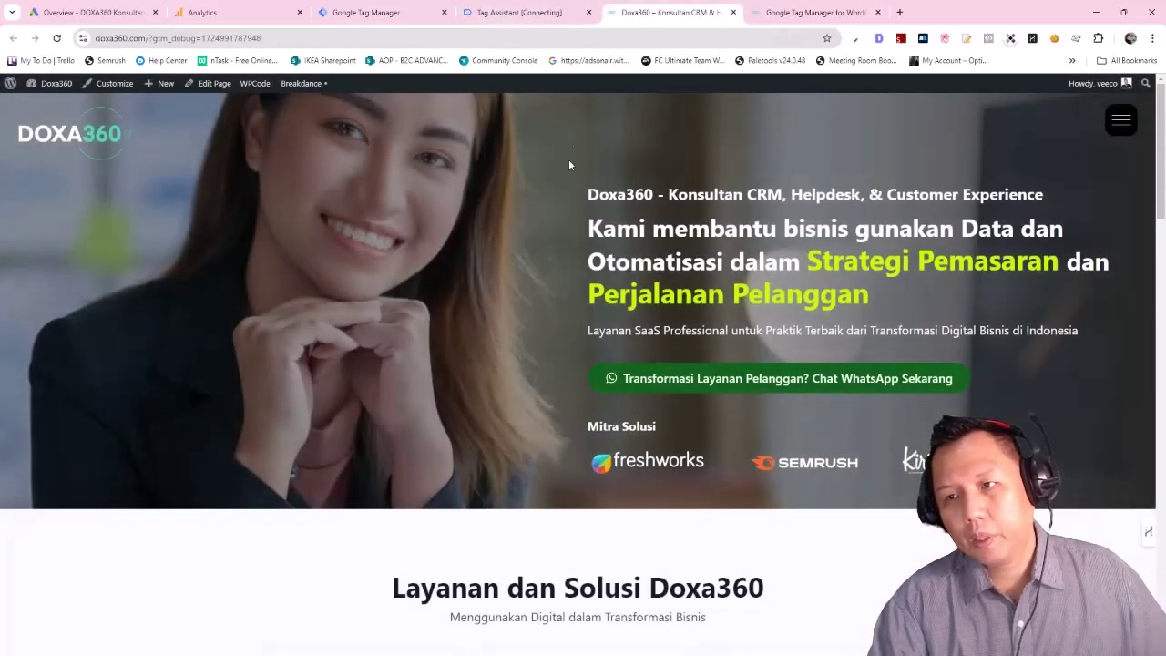
- Continue past the connection dialog in Tag Assistant and check the summary for the GTM-K95PD86G tag
{"action": "left_click", "coordinate": [520, 12]}
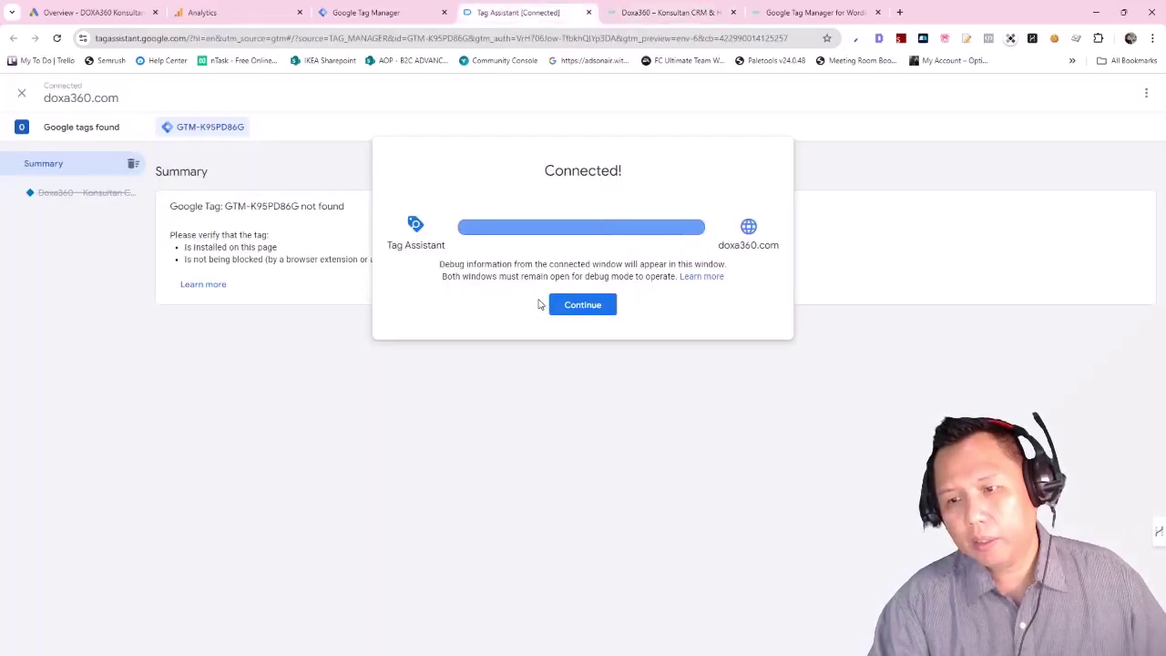
{"action": "left_click", "coordinate": [582, 305]}
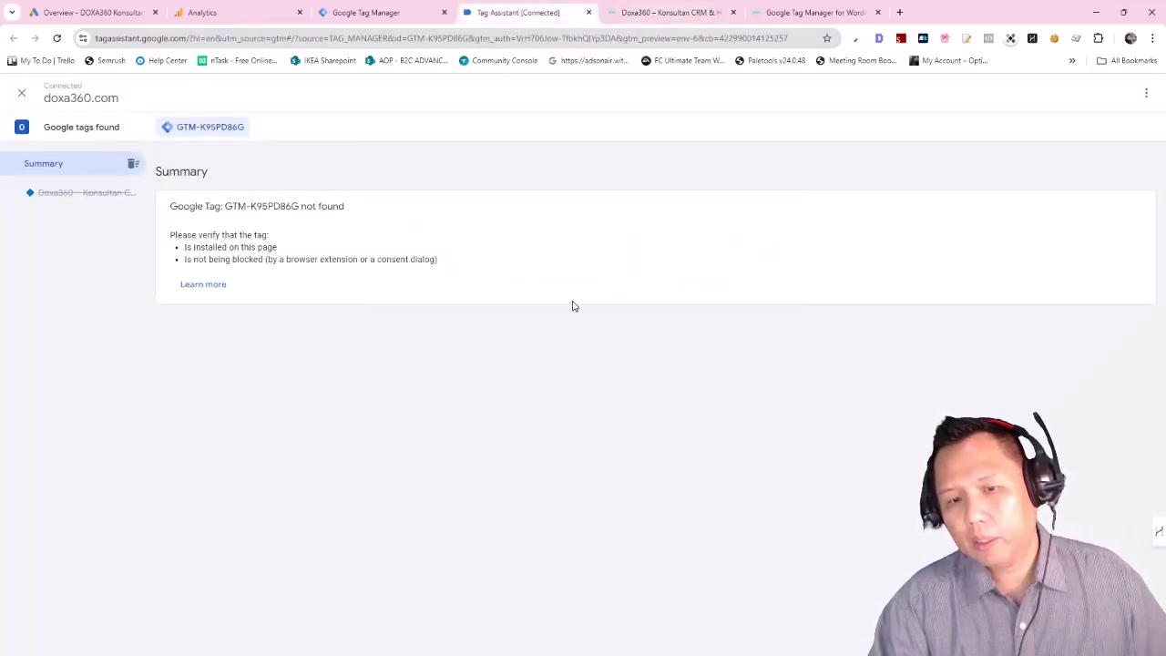
{"action": "left_click_drag", "start_coordinate": [226, 209], "coordinate": [375, 225]}
- Switch to the WordPress Google Tag Manager settings, set the container code to On and save the changes
{"action": "left_click", "coordinate": [665, 12]}
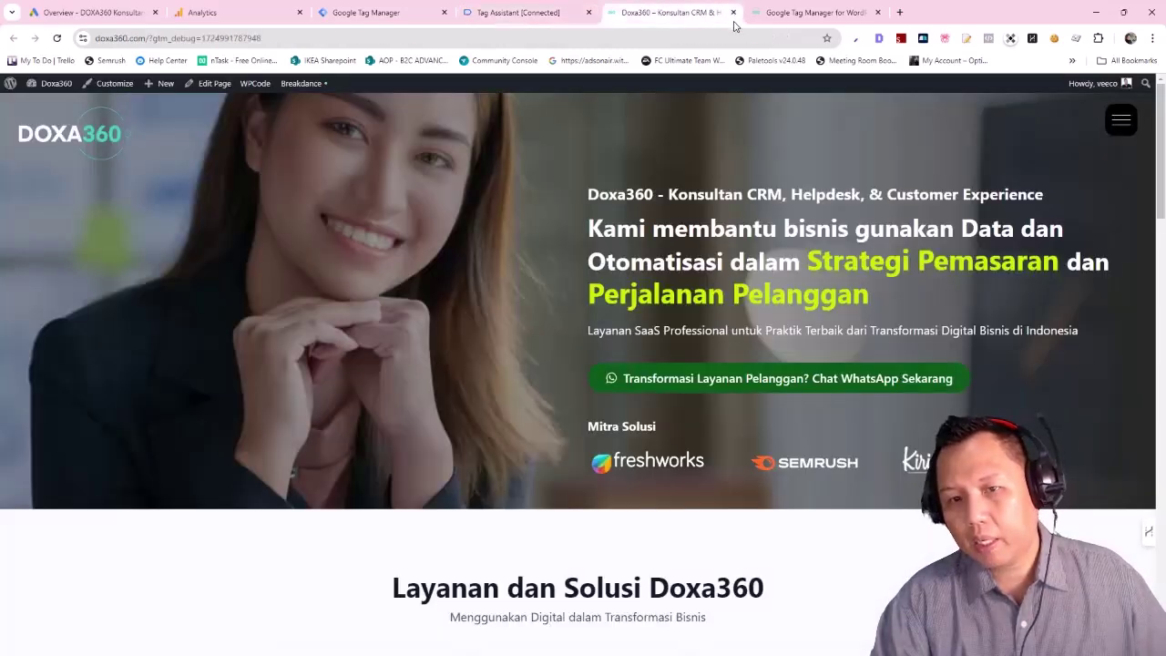
{"action": "left_click", "coordinate": [803, 12]}
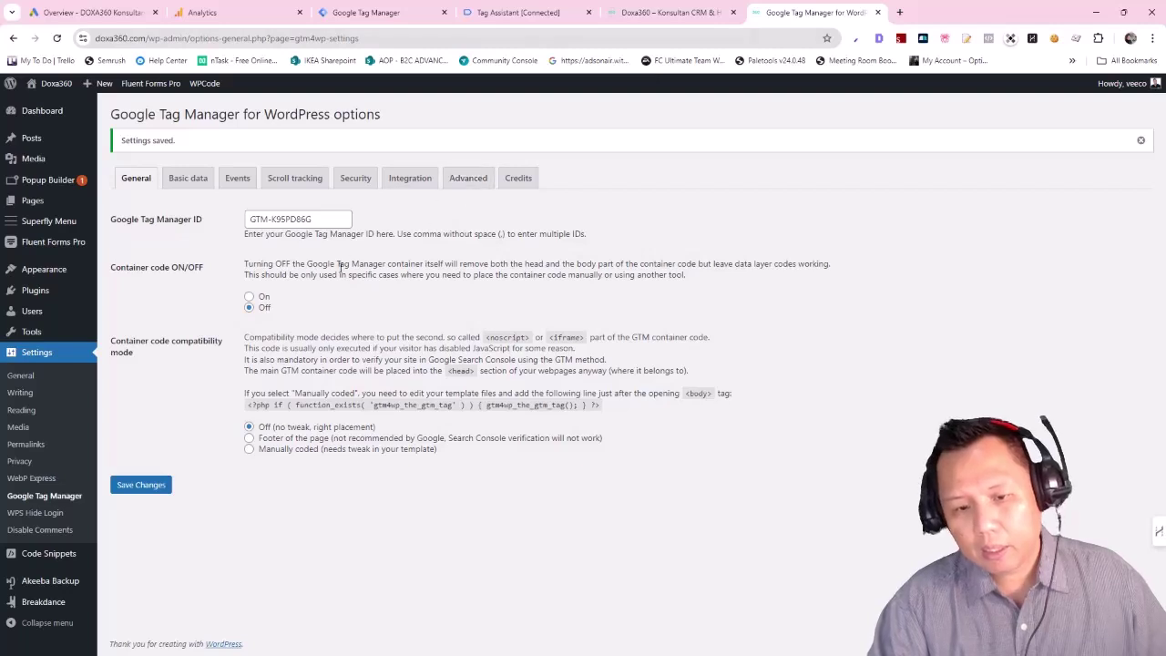
{"action": "left_click", "coordinate": [249, 296]}
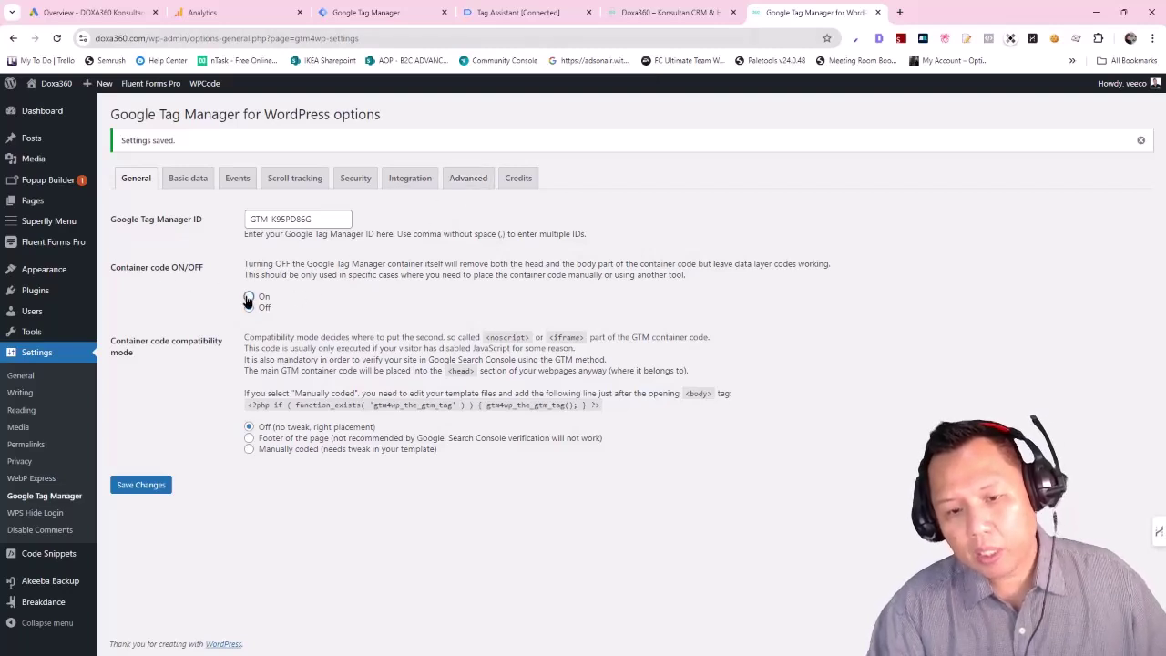
{"action": "left_click", "coordinate": [153, 490]}
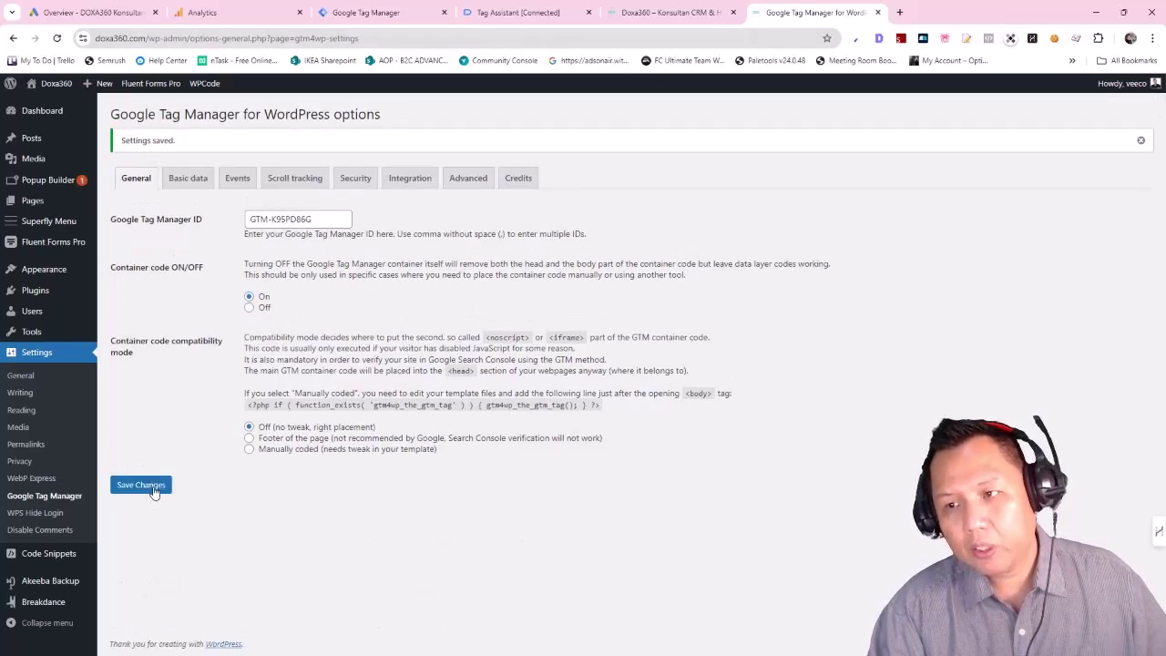
{"action": "left_click", "coordinate": [153, 491]}
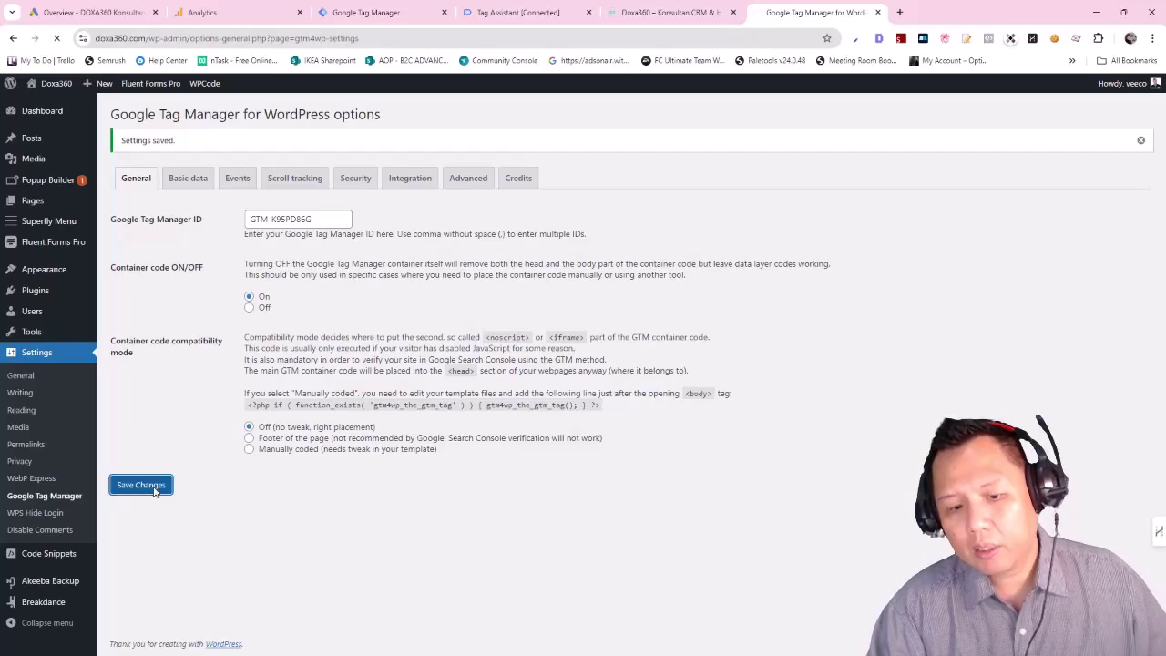
- Reload the Doxa360 site and examine the GTM-K95PD86G and G-6MWBCKEJ4K tag summaries in Tag Assistant
{"action": "left_click", "coordinate": [681, 13]}
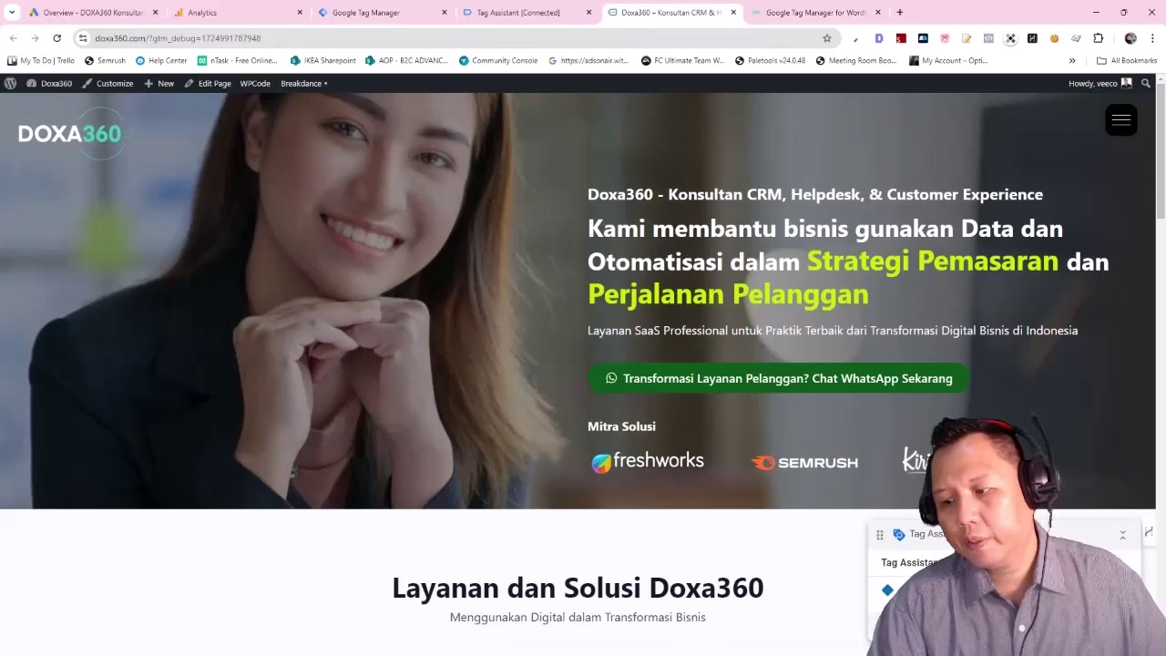
{"action": "left_click", "coordinate": [534, 14]}
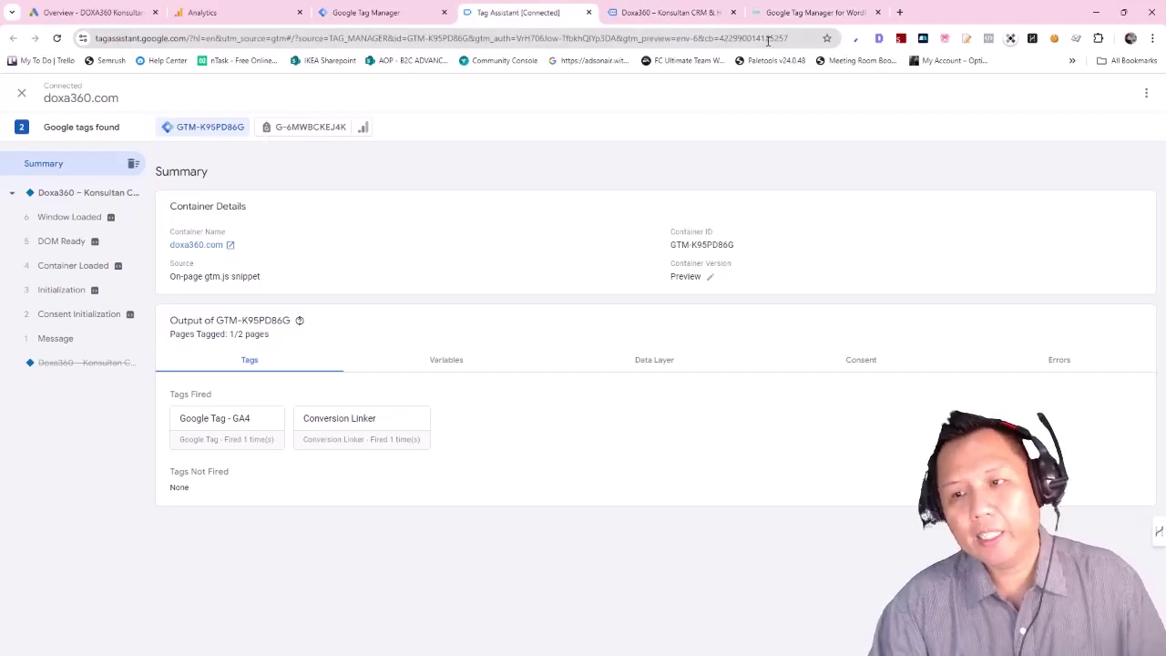
{"action": "left_click", "coordinate": [816, 16]}
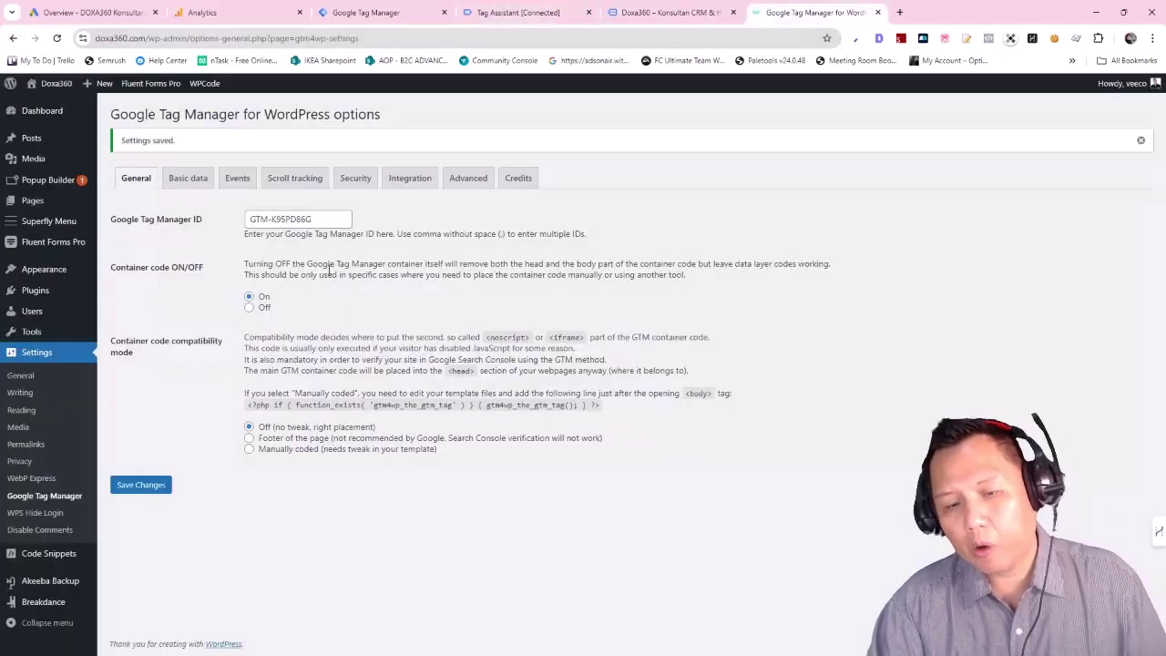
{"action": "left_click", "coordinate": [532, 15]}
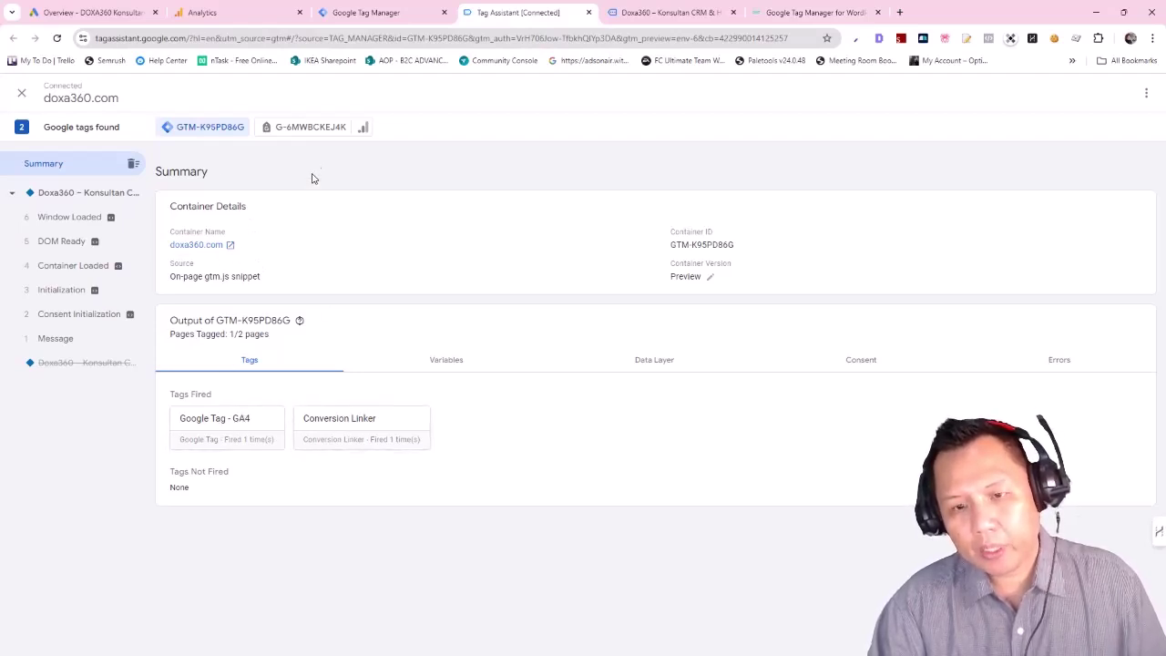
{"action": "left_click", "coordinate": [308, 128]}
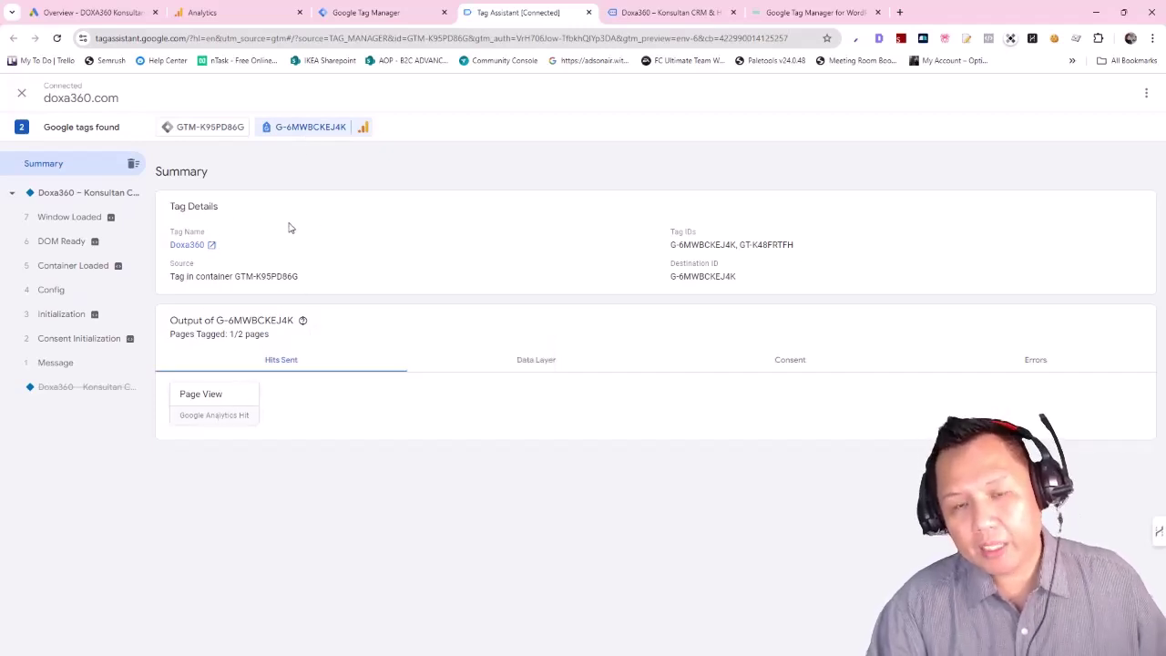
- In Google Analytics, close the web stream details, complete the data collection setup and continue to the home page
{"action": "left_click", "coordinate": [244, 13]}
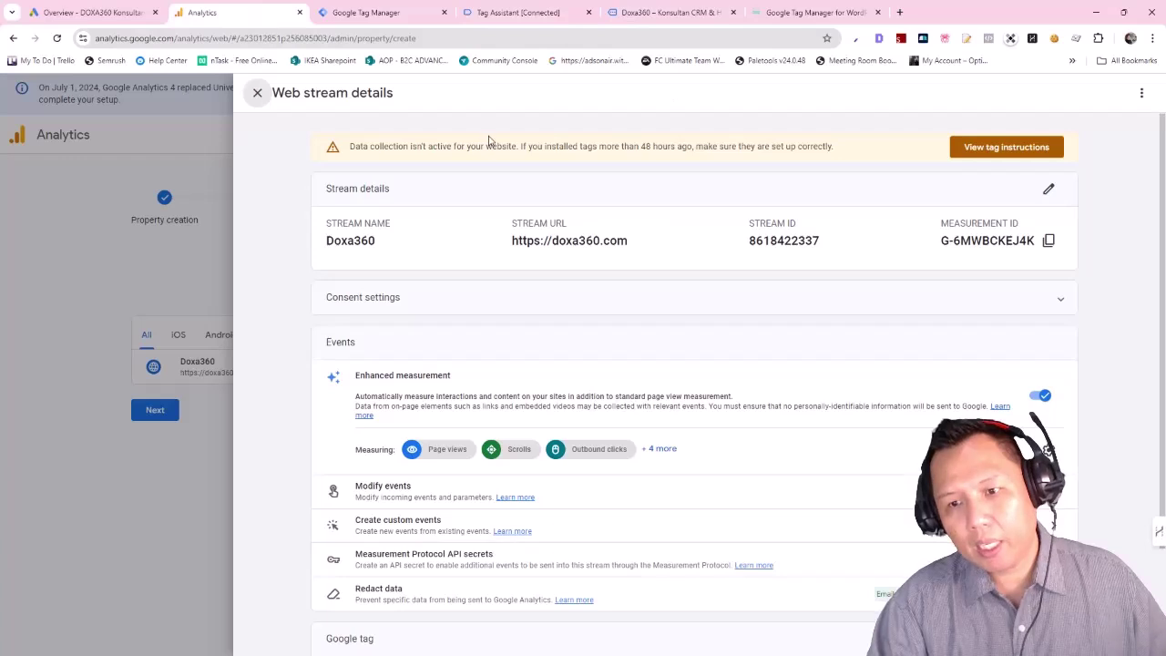
{"action": "left_click", "coordinate": [257, 93]}
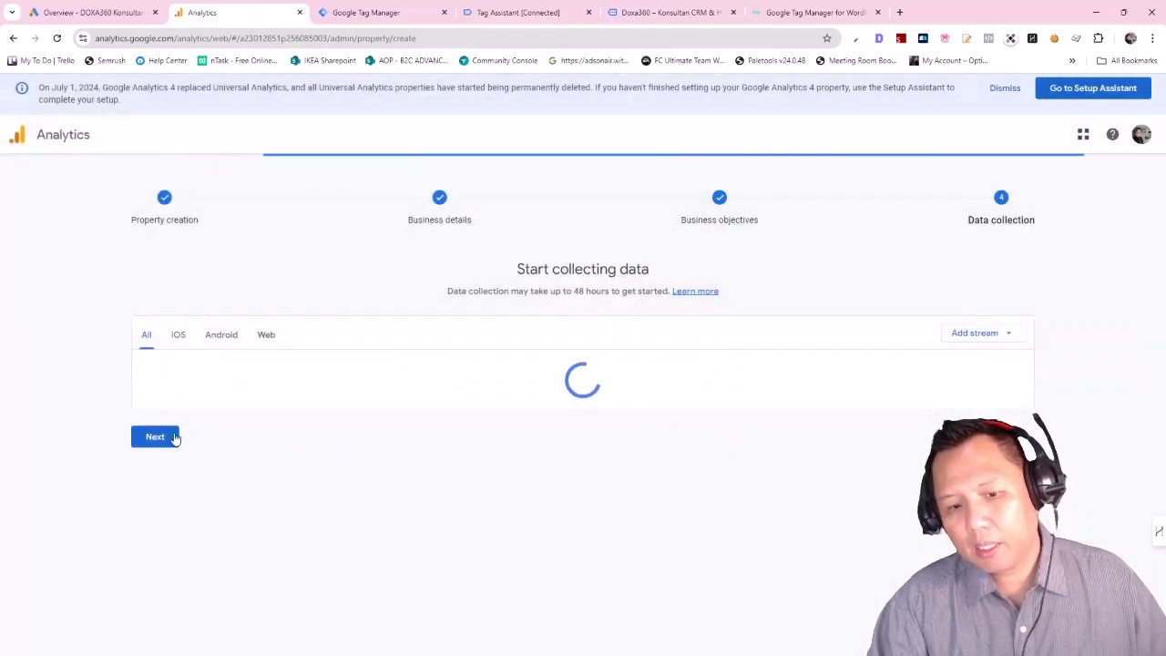
{"action": "left_click", "coordinate": [155, 436]}
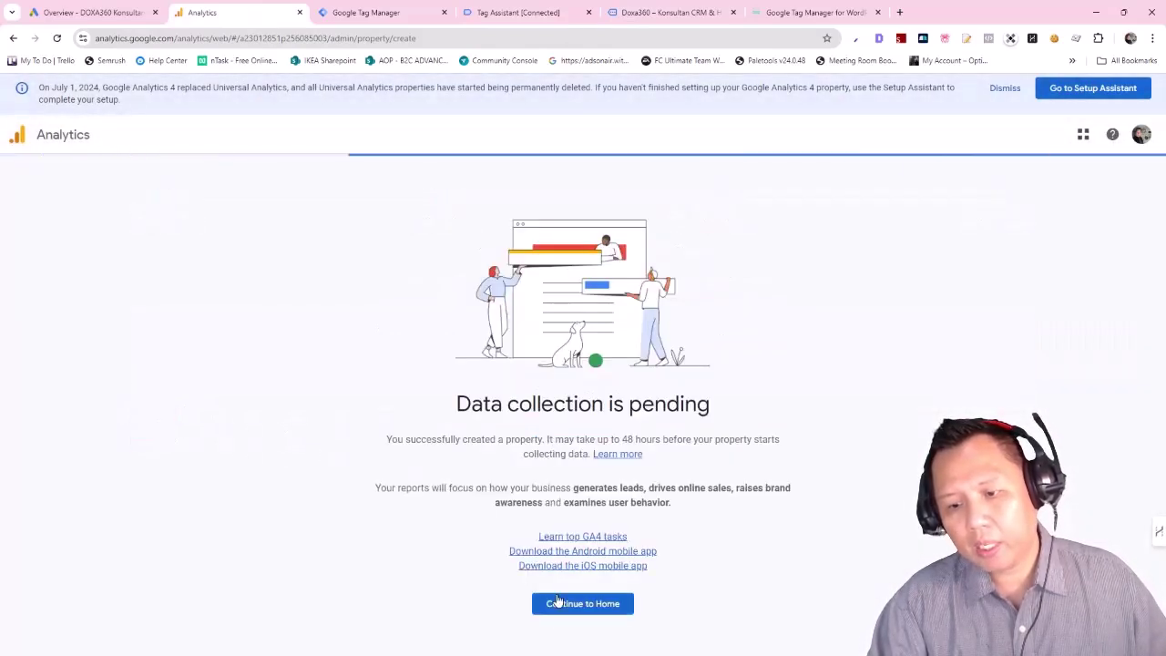
{"action": "left_click", "coordinate": [583, 605]}
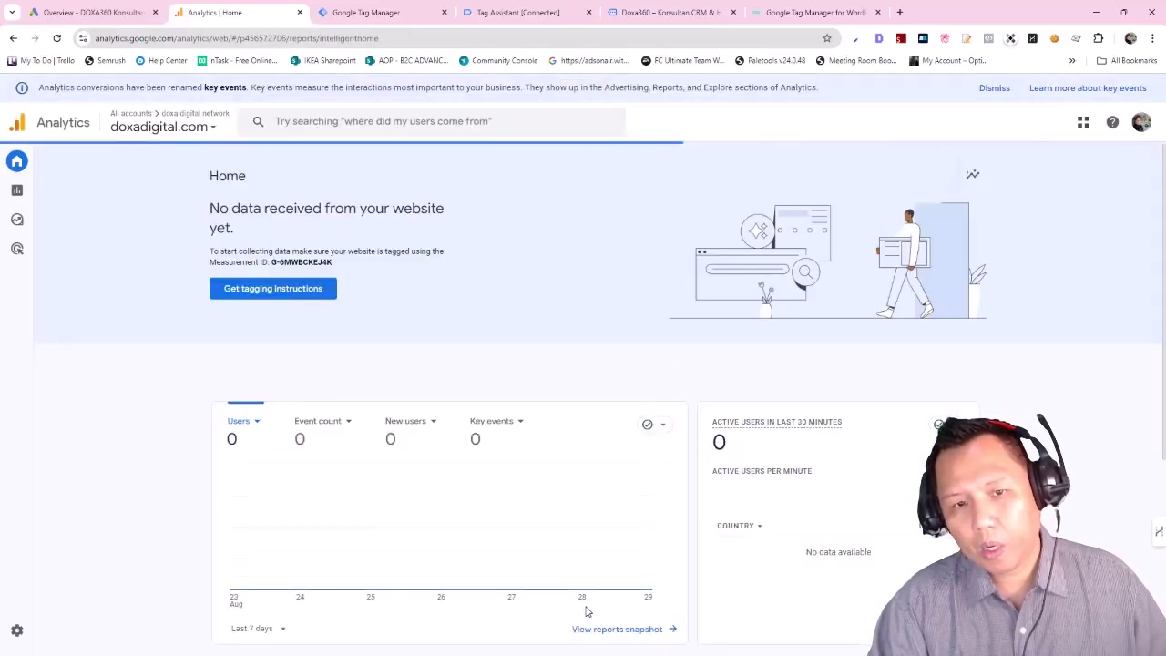
- Open the Realtime overview report for the Doxa360 property and review its active users, page views and events
{"action": "left_click", "coordinate": [18, 191]}
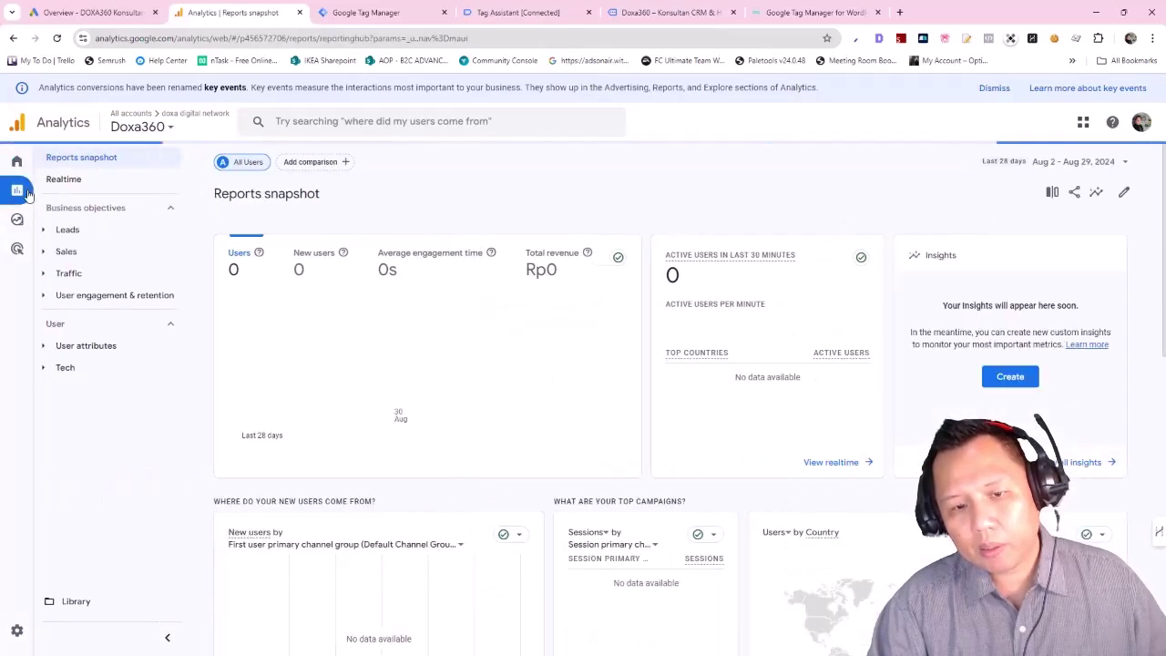
{"action": "left_click", "coordinate": [57, 186]}
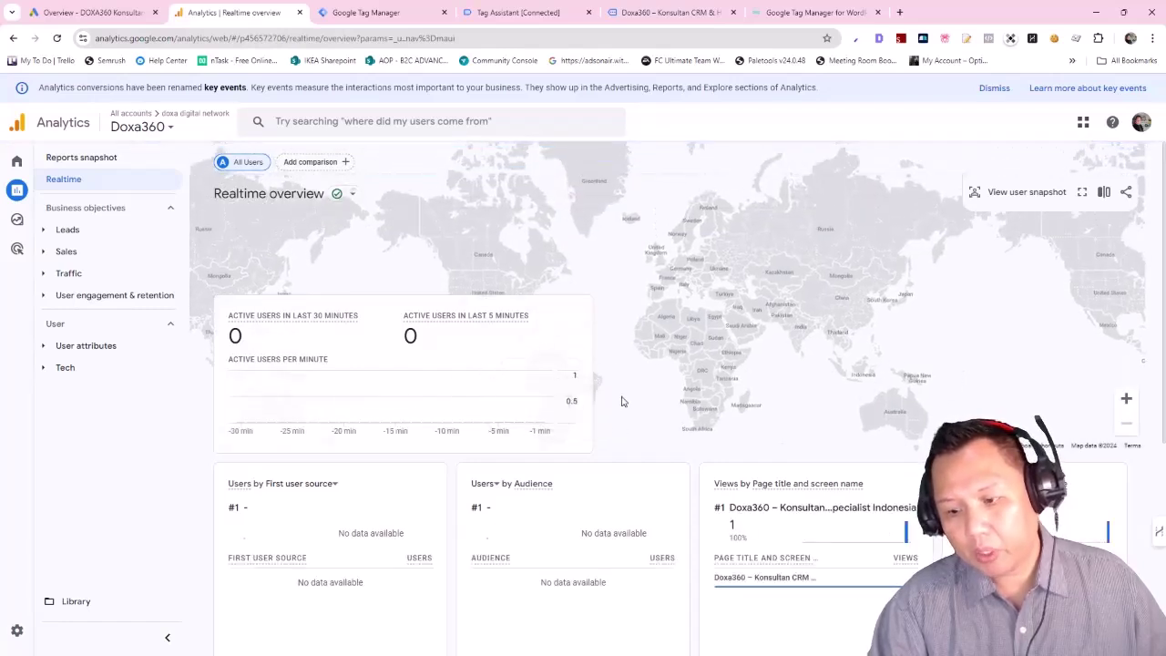
{"action": "scroll", "coordinate": [885, 542], "scroll_direction": "down", "scroll_amount": 2}
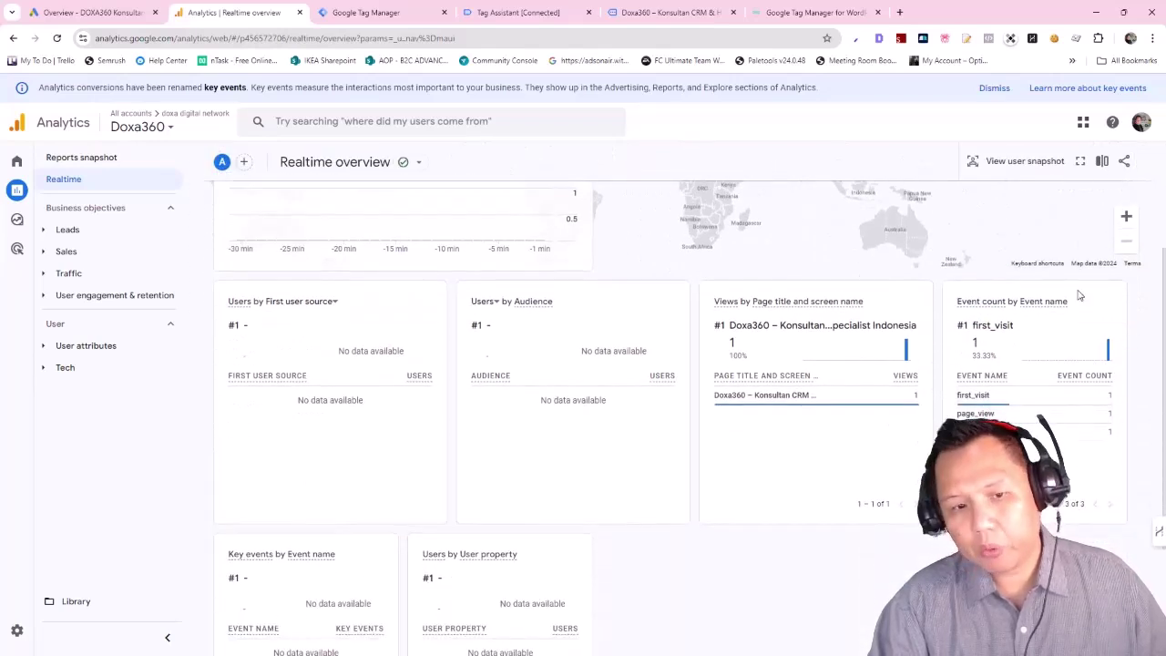
{"action": "scroll", "coordinate": [1071, 291], "scroll_direction": "up", "scroll_amount": 3}
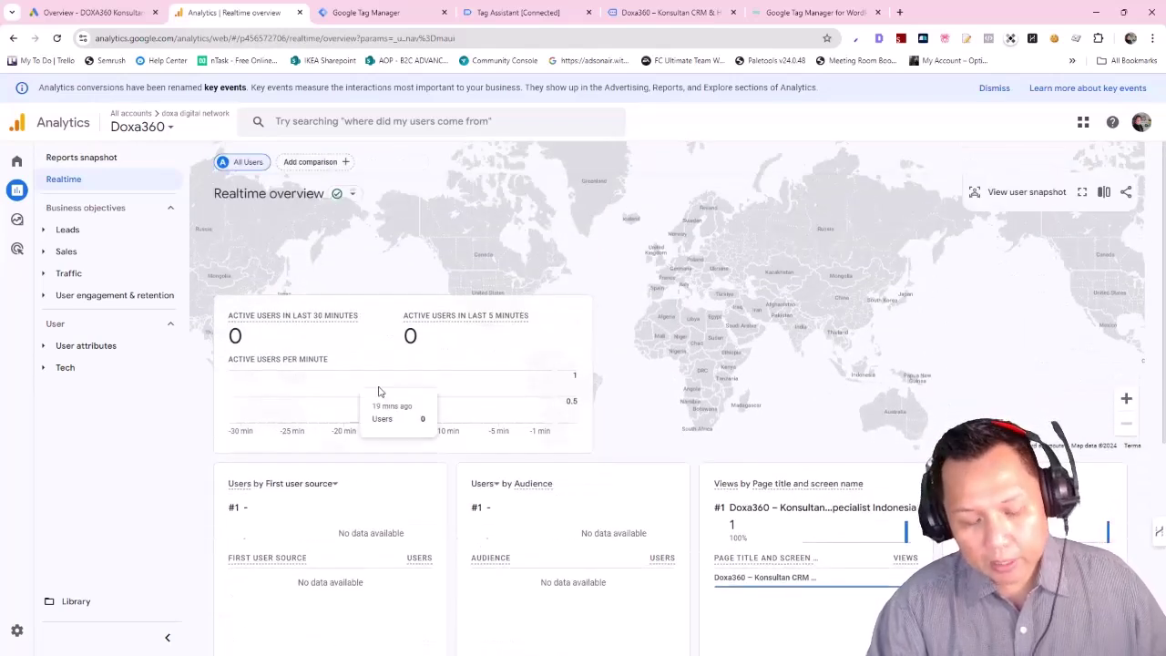
- Open the Analytics admin settings and check the Doxa360 site and its Tag Assistant connection
{"action": "left_click", "coordinate": [18, 630]}
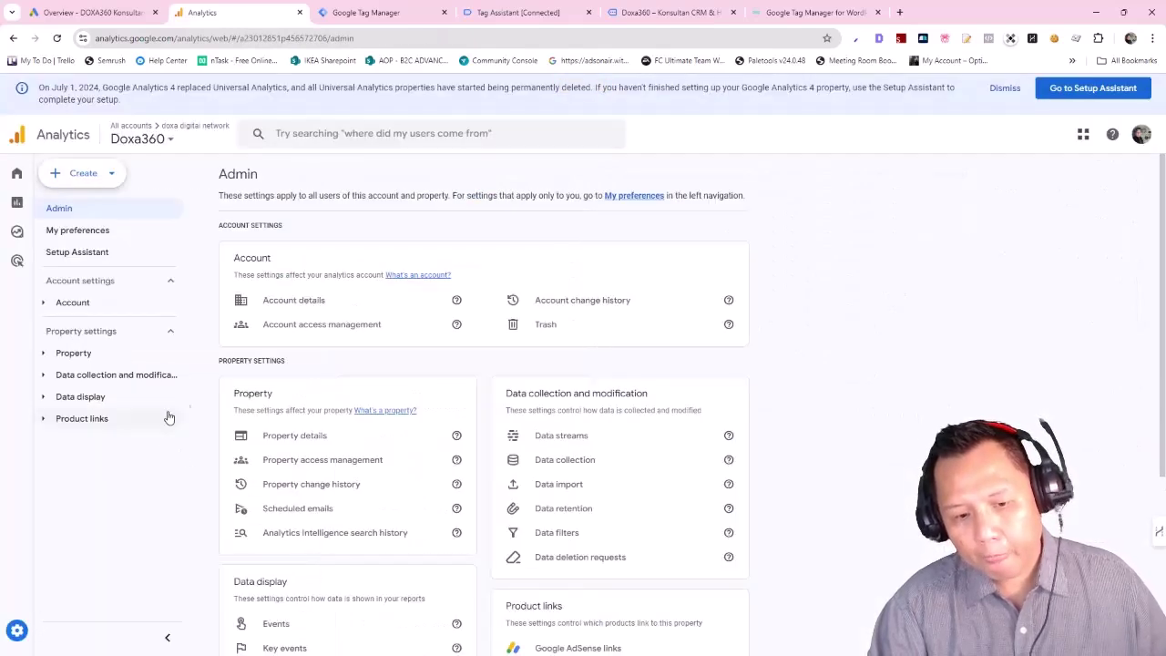
{"action": "left_click", "coordinate": [656, 13]}
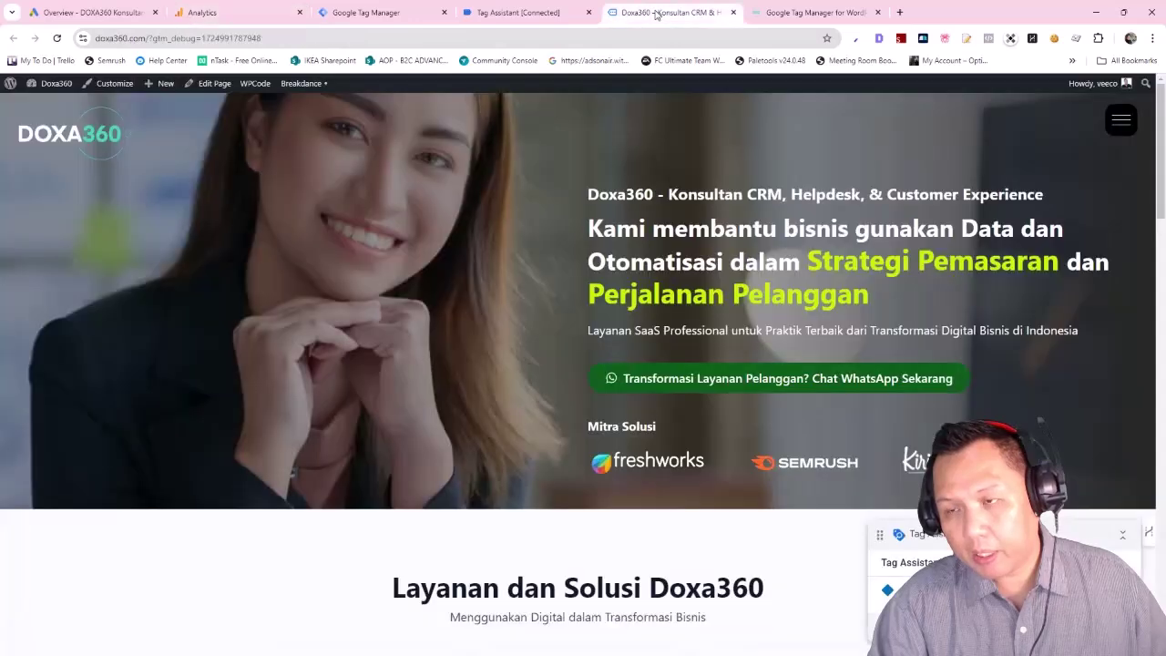
{"action": "left_click", "coordinate": [516, 12]}
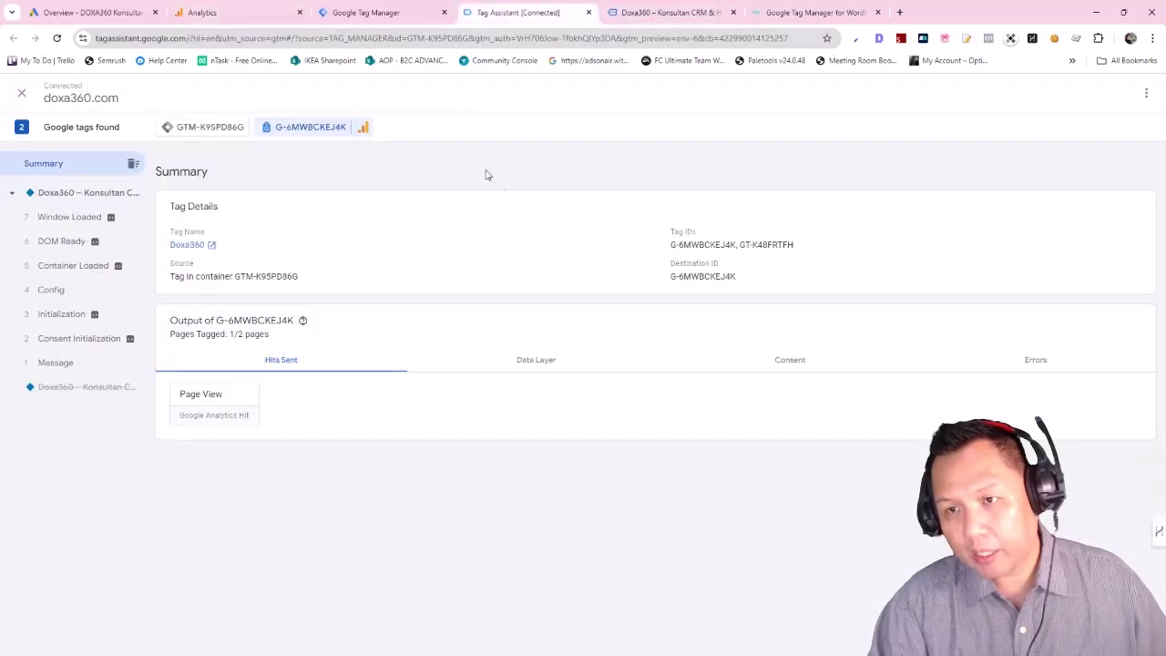
{"action": "left_click", "coordinate": [676, 11]}
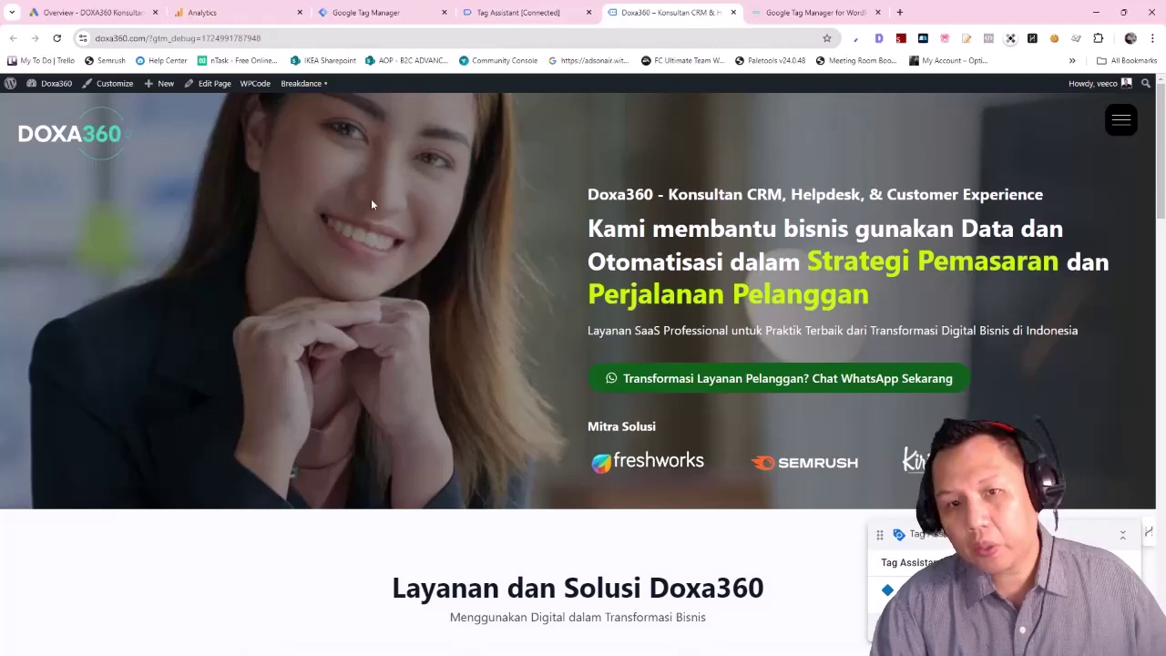
{"action": "left_click", "coordinate": [235, 13]}
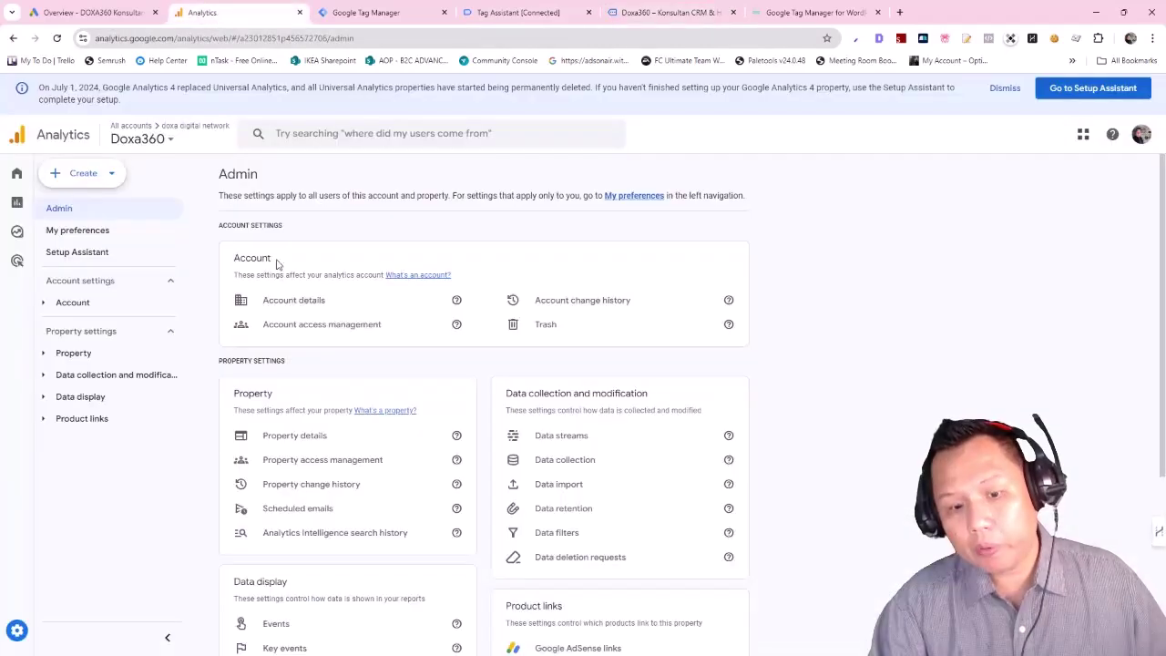
- Examine the property's incoming events in DebugView and review the Reports snapshot
{"action": "left_click", "coordinate": [44, 396]}
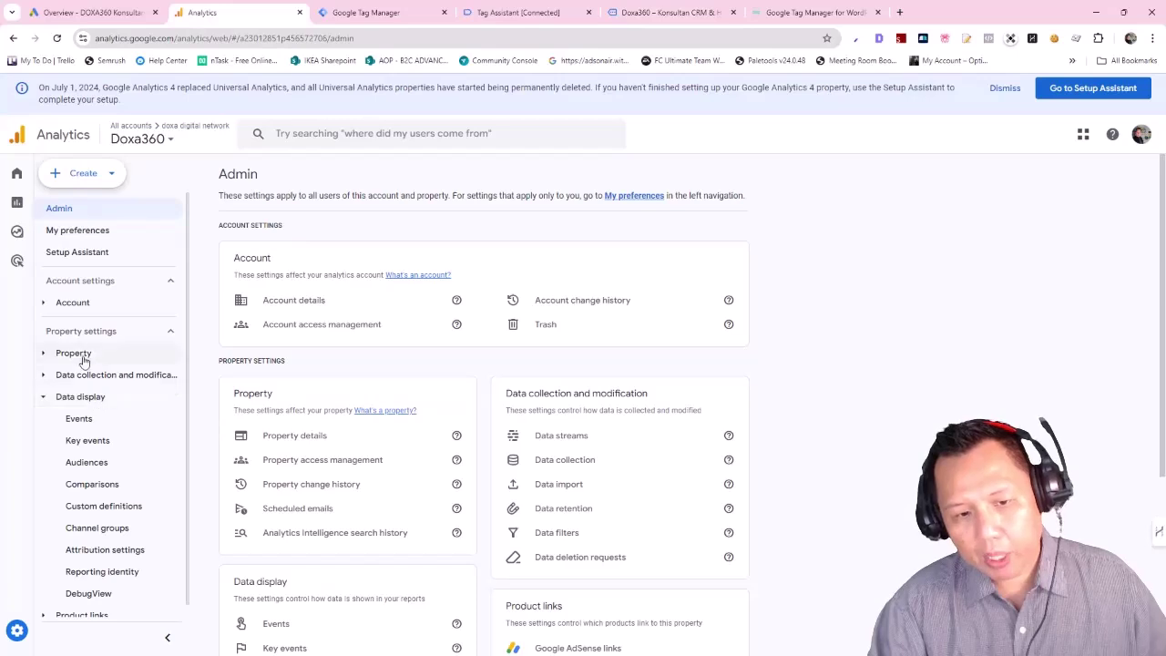
{"action": "left_click", "coordinate": [18, 631]}
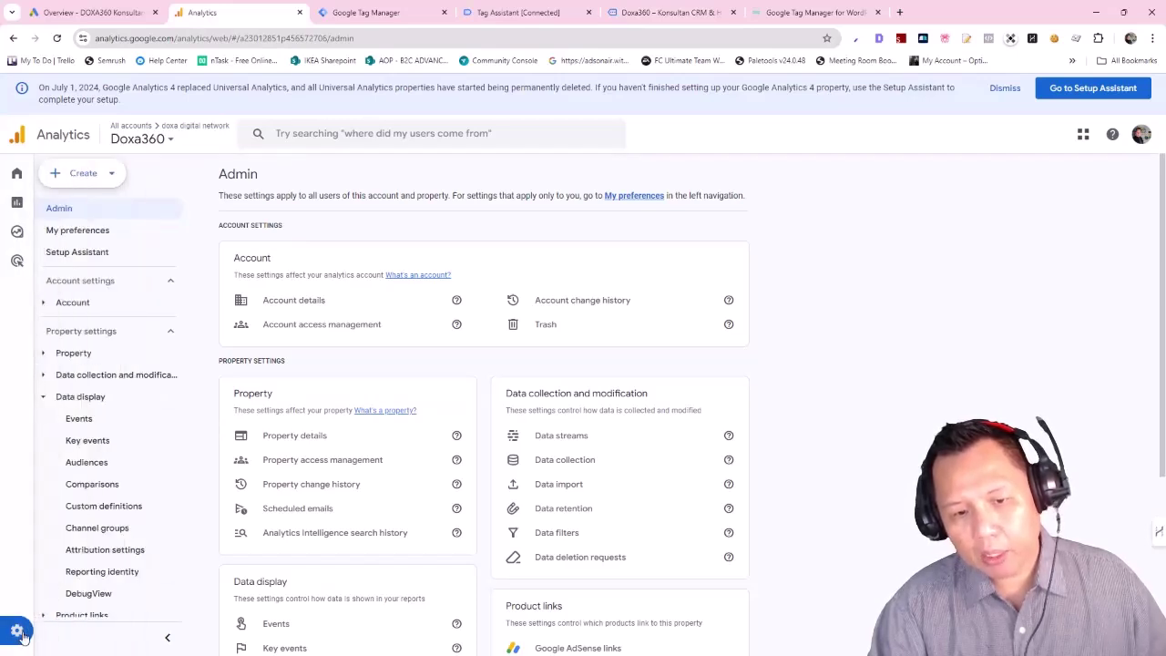
{"action": "scroll", "coordinate": [110, 501], "scroll_direction": "down", "scroll_amount": 1}
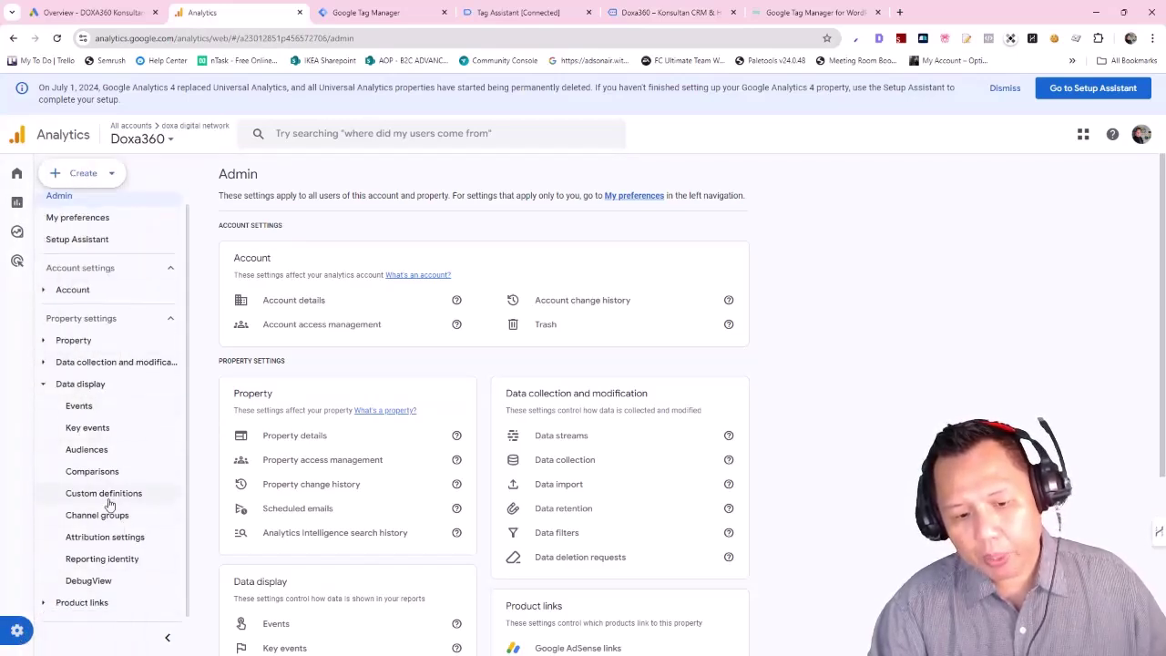
{"action": "left_click", "coordinate": [86, 580]}
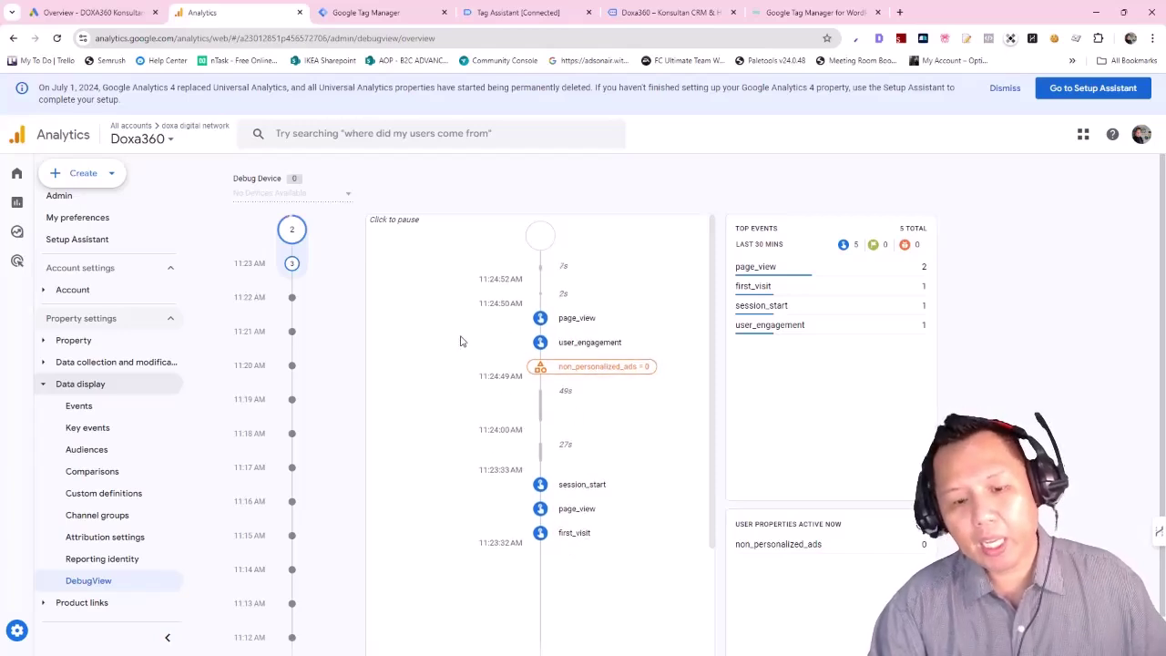
{"action": "mouse_move", "coordinate": [9, 210]}
{"action": "left_click", "coordinate": [67, 212]}
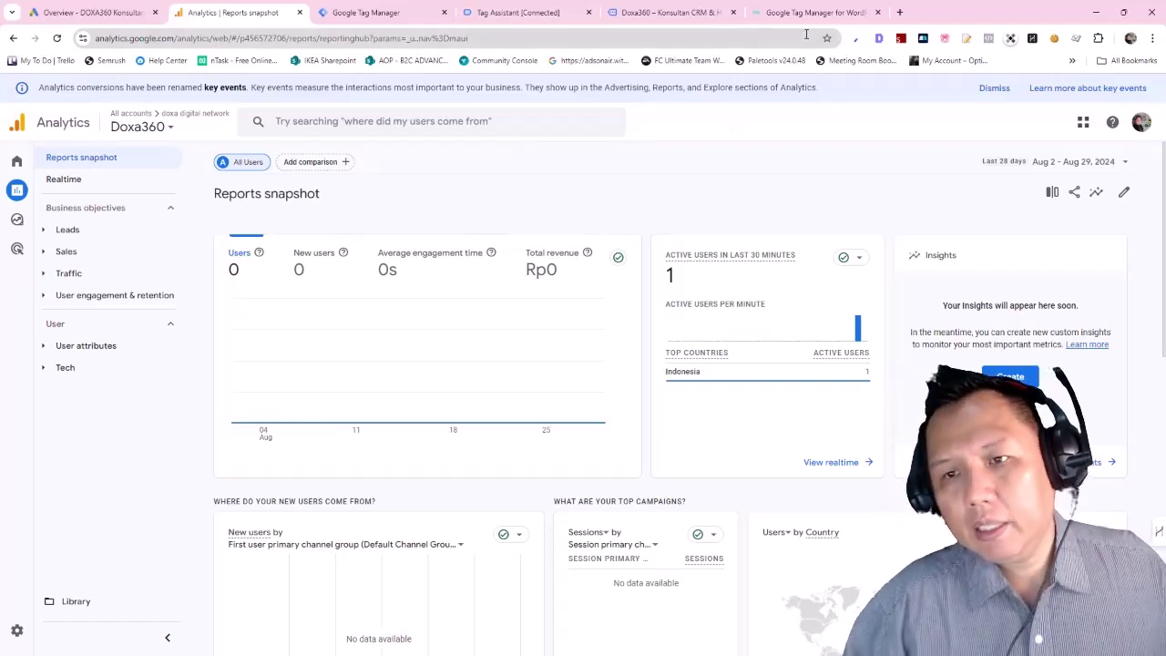
- Switch to Google Ads and open the conversions summary under Goals
{"action": "left_click", "coordinate": [91, 13]}
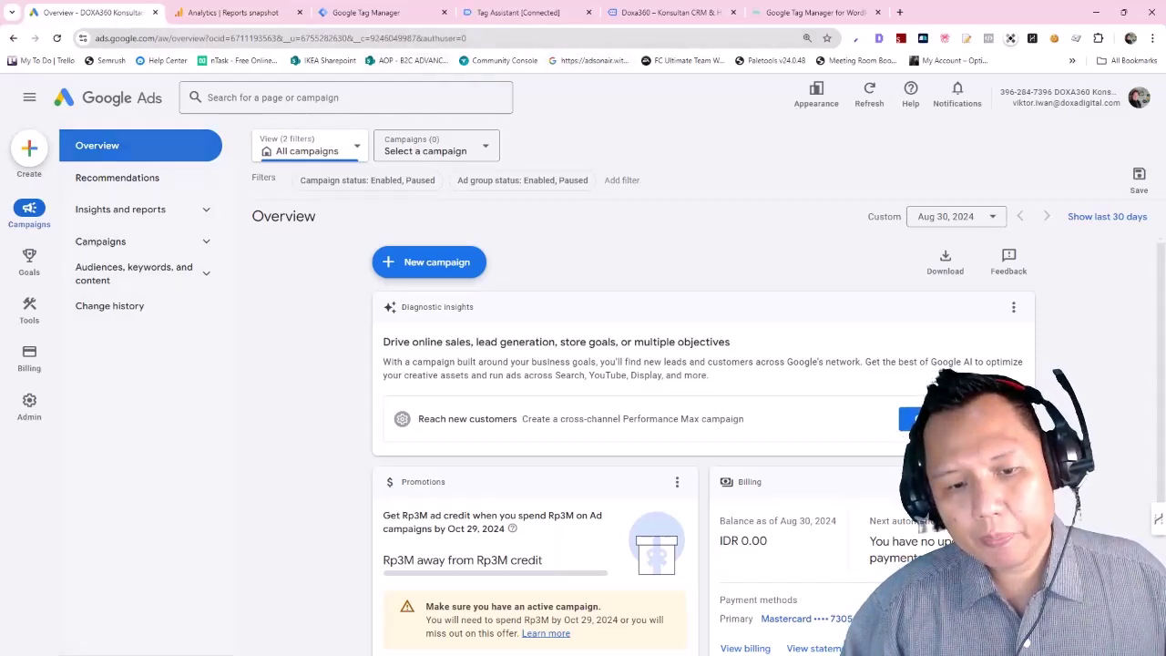
{"action": "mouse_move", "coordinate": [29, 262]}
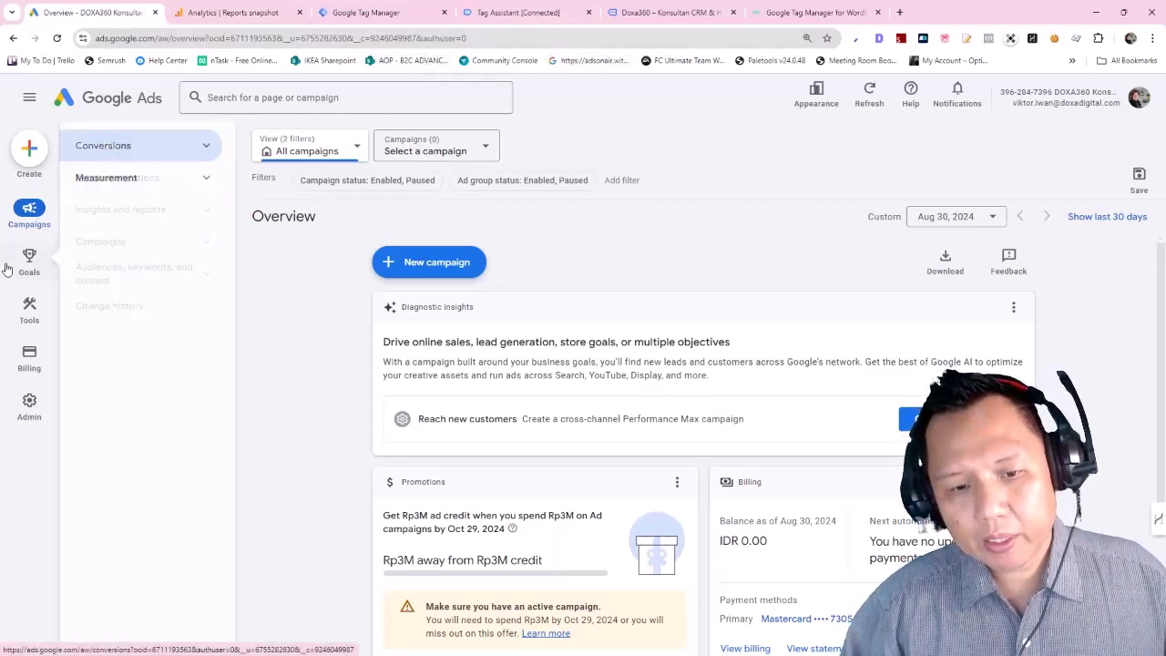
{"action": "left_click", "coordinate": [178, 149]}
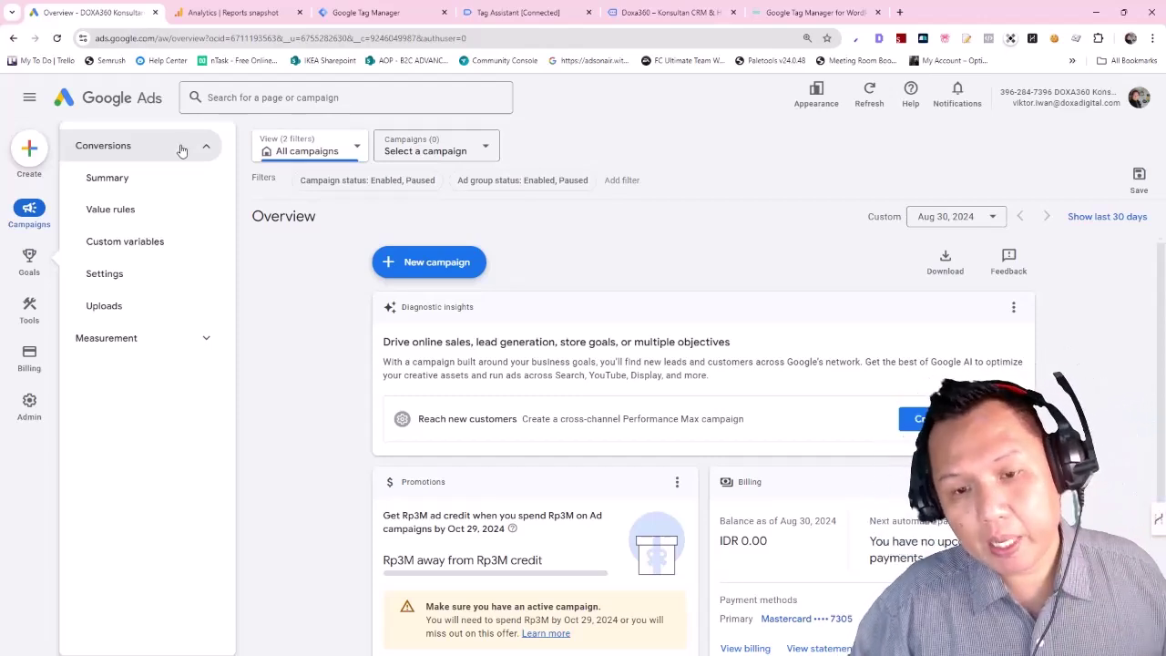
{"action": "left_click", "coordinate": [123, 185]}
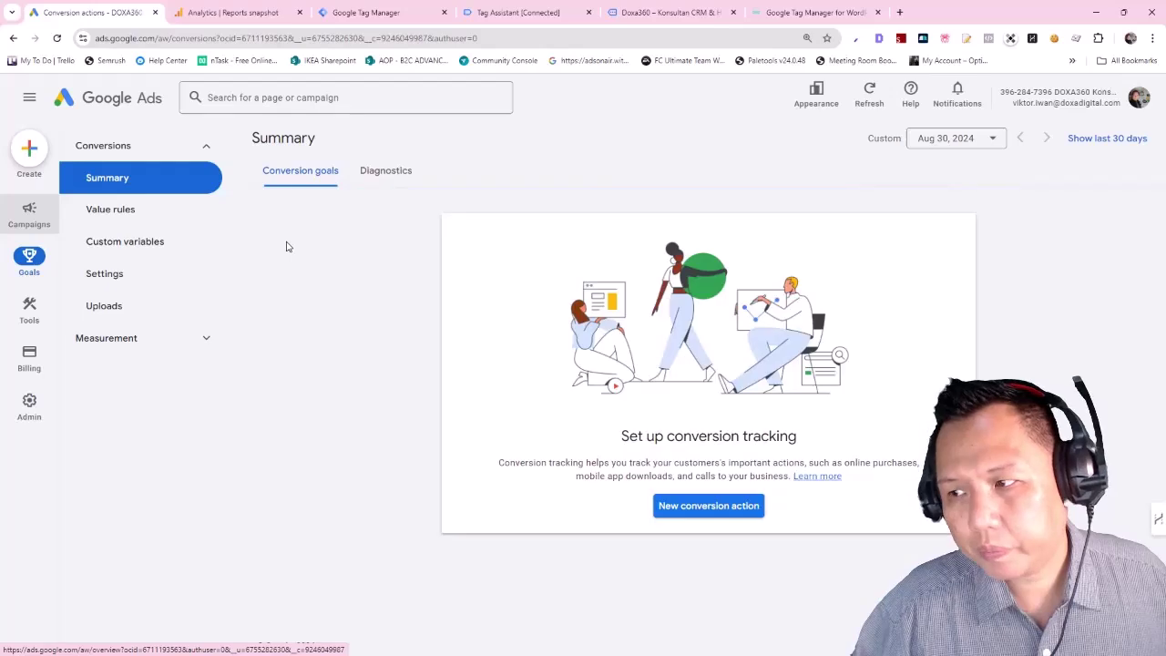
{"action": "left_click", "coordinate": [681, 508]}
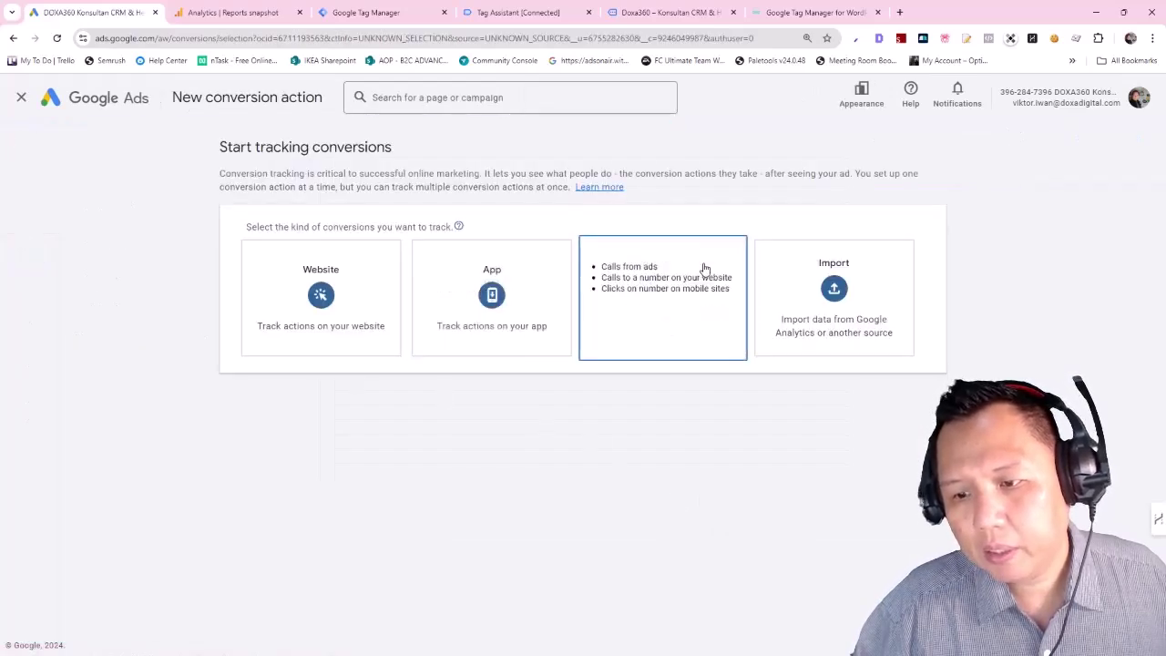
{"action": "left_click", "coordinate": [347, 301]}
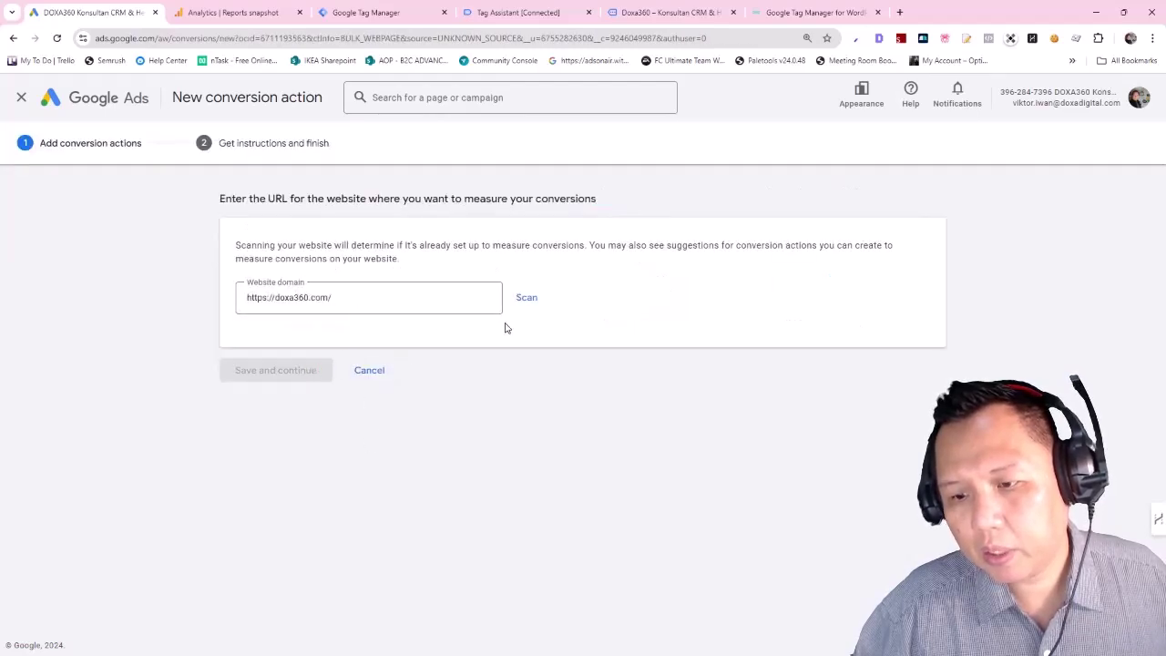
{"action": "left_click", "coordinate": [528, 297]}
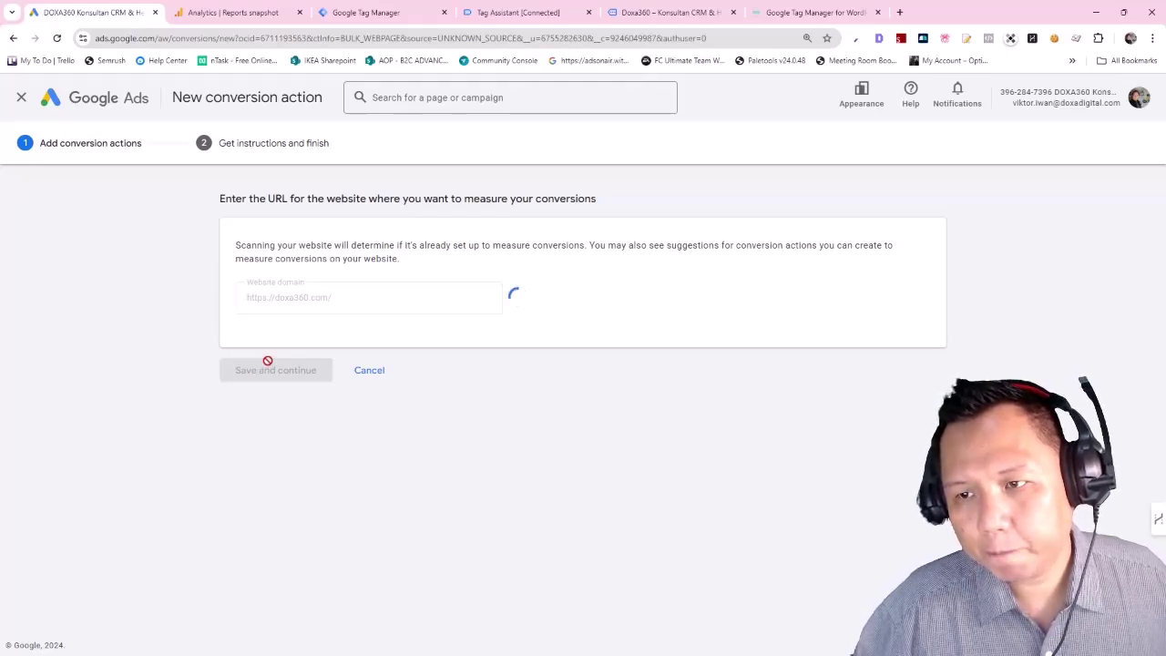
- Add a manual conversion action with the Submit lead form goal category and name it Form Submission
{"action": "scroll", "coordinate": [437, 401], "scroll_direction": "down", "scroll_amount": 2}
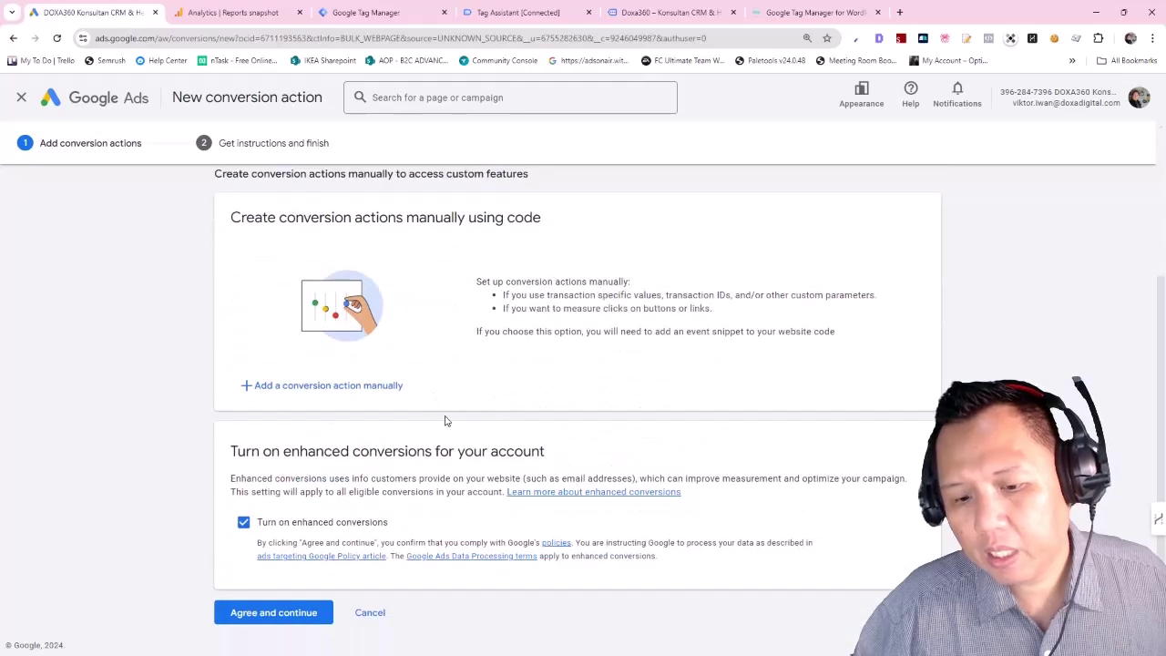
{"action": "left_click", "coordinate": [261, 387]}
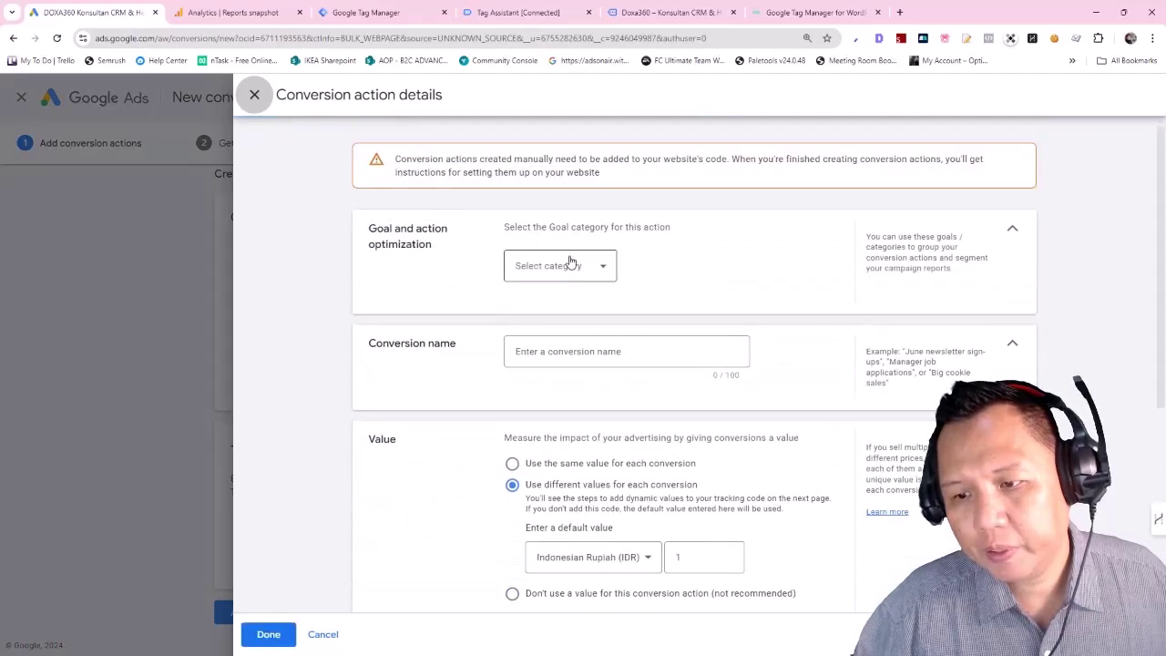
{"action": "left_click", "coordinate": [571, 265]}
{"action": "scroll", "coordinate": [597, 394], "scroll_direction": "down", "scroll_amount": 1}
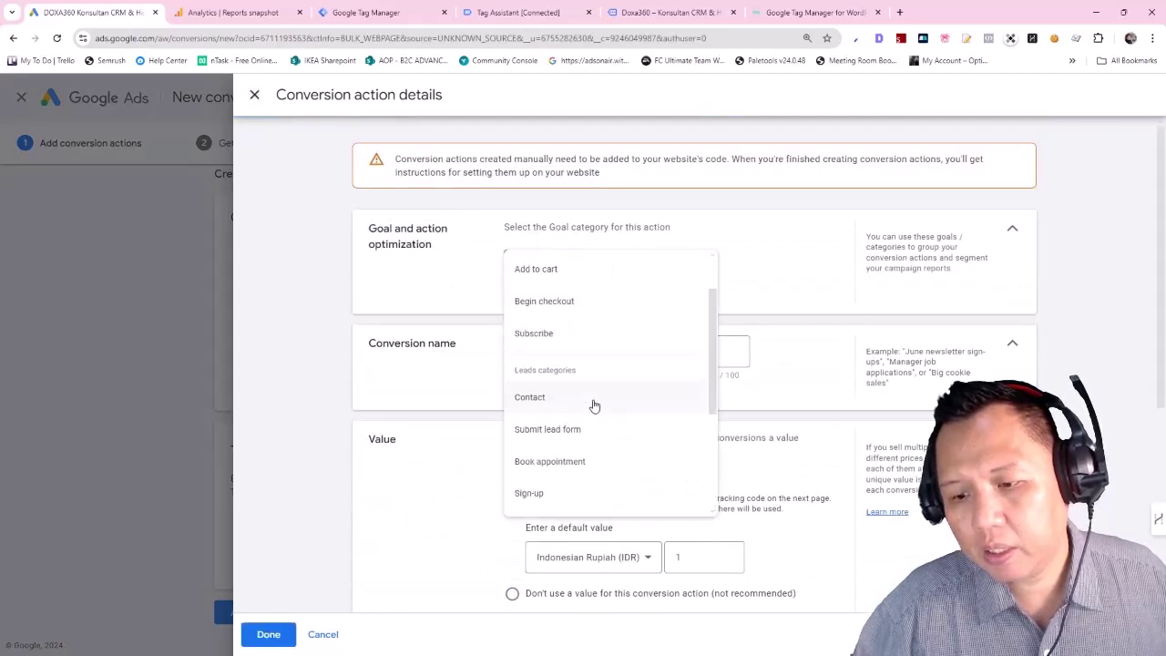
{"action": "left_click", "coordinate": [538, 428]}
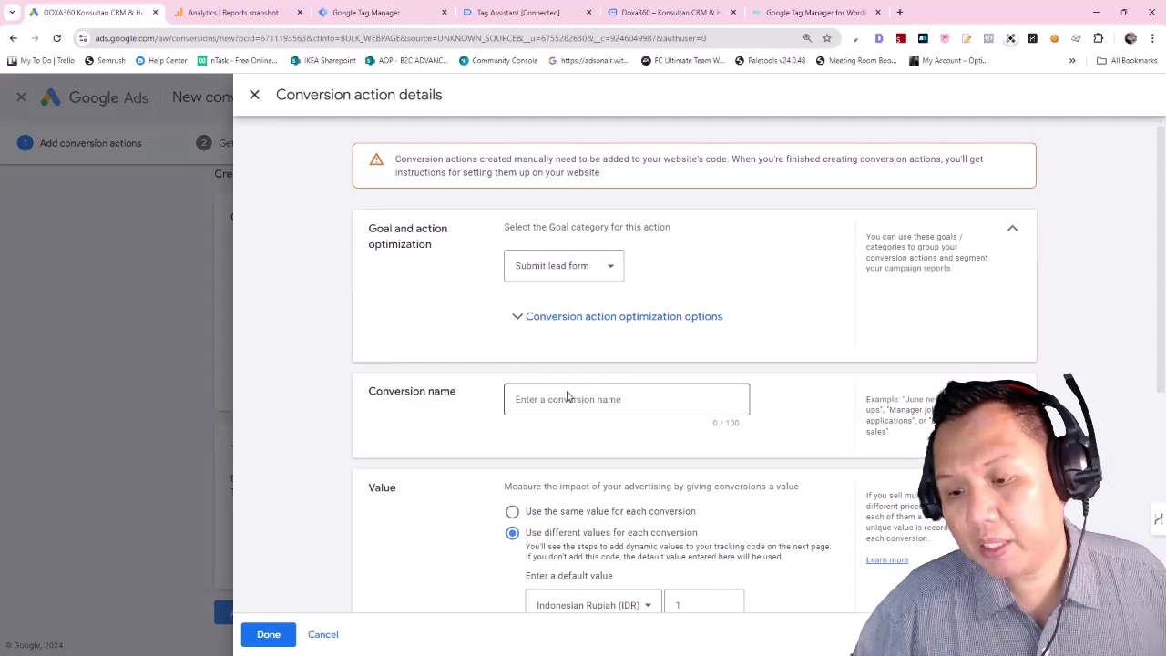
{"action": "left_click", "coordinate": [566, 399]}
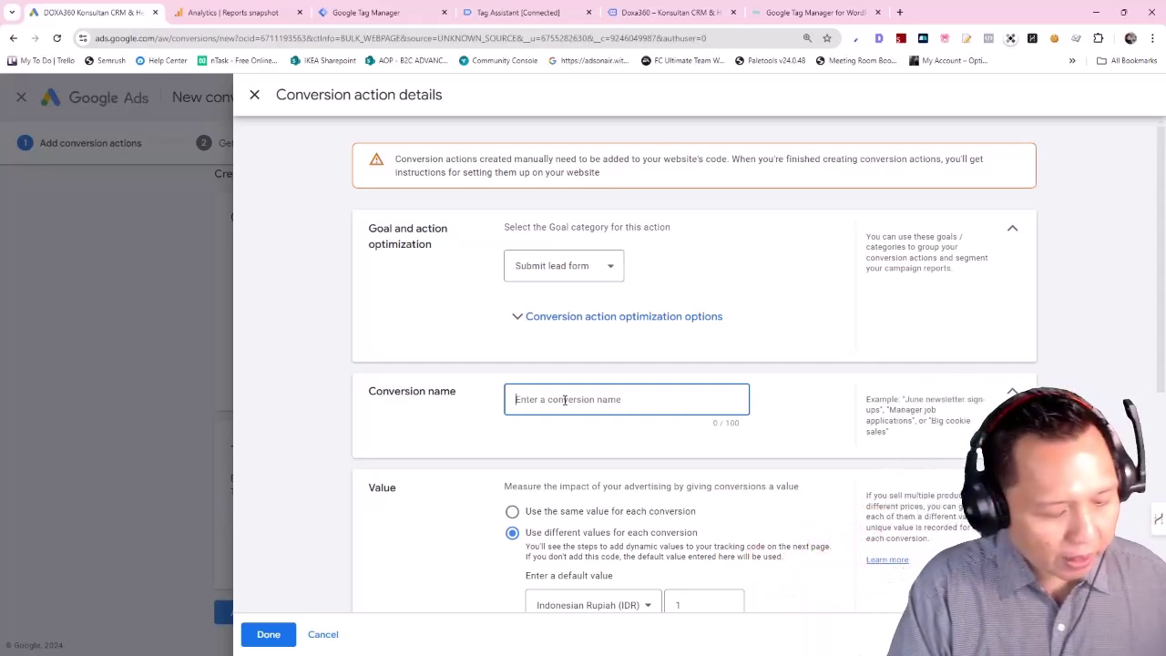
{"action": "type", "text": "Form Submission"}
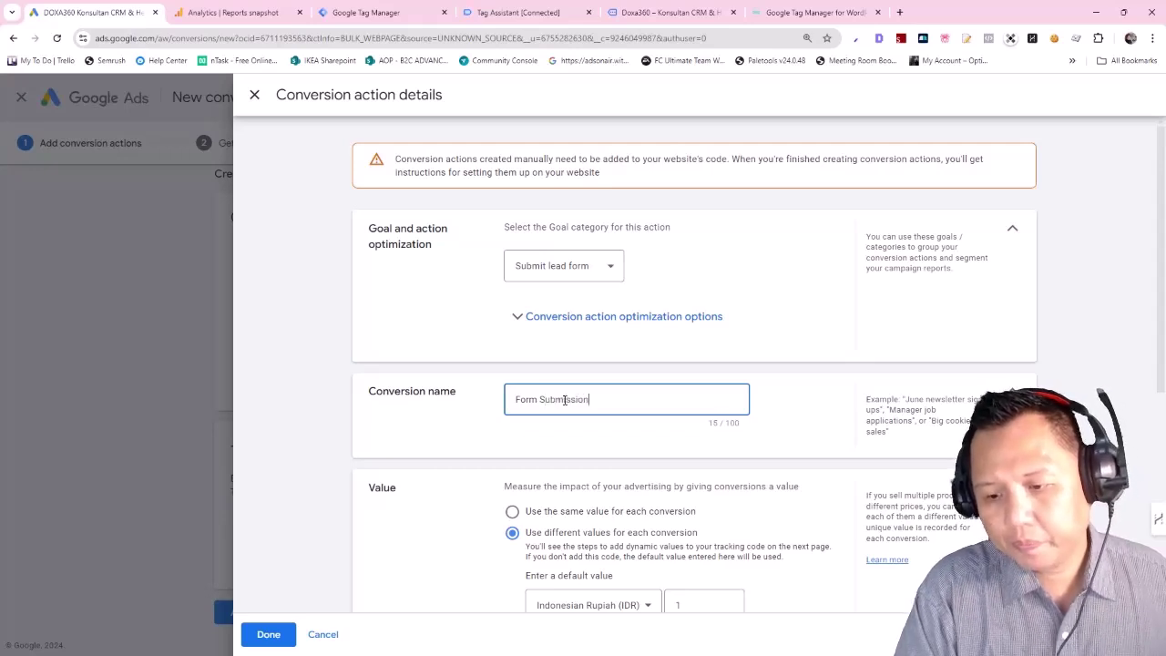
- Set the conversion action to use the same value for each conversion and to count One per interaction
{"action": "scroll", "coordinate": [571, 399], "scroll_direction": "down", "scroll_amount": 2}
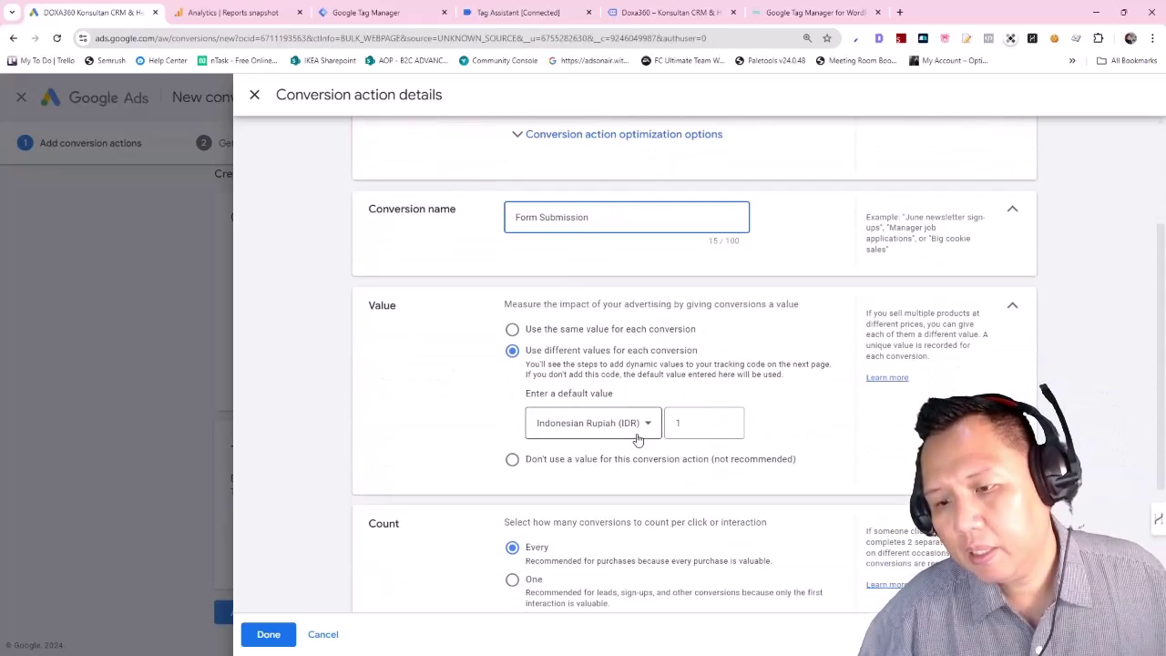
{"action": "left_click", "coordinate": [531, 332]}
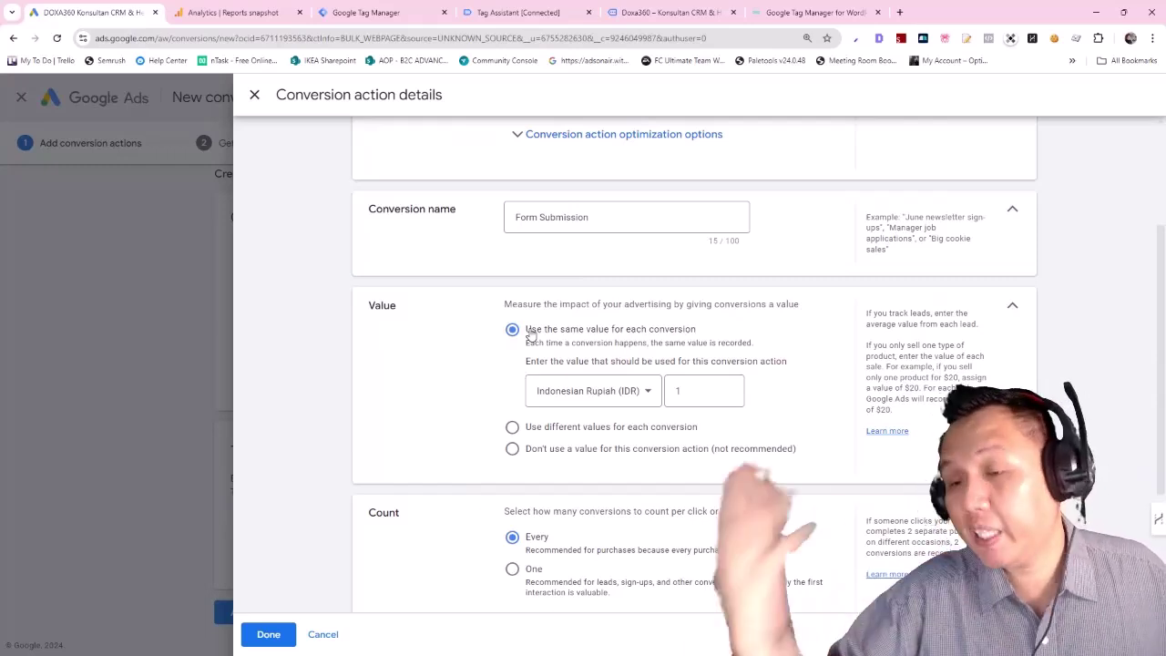
{"action": "scroll", "coordinate": [576, 356], "scroll_direction": "down", "scroll_amount": 2}
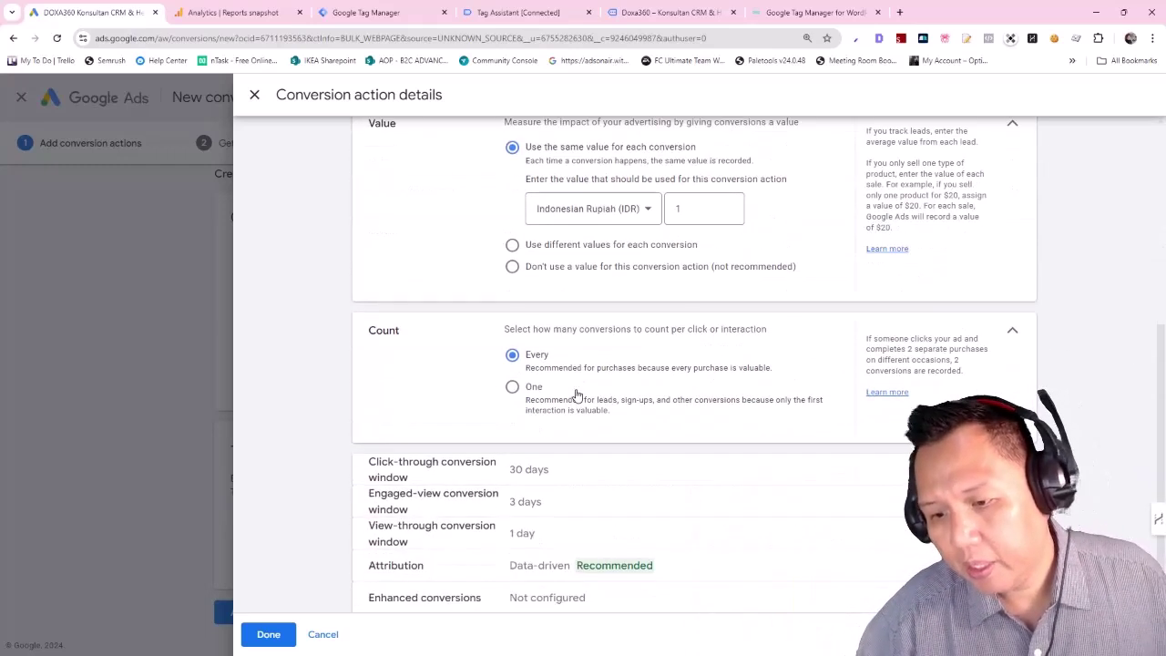
{"action": "left_click", "coordinate": [512, 390]}
- Review the Form Submission settings including enhanced conversions, and finish the conversion action
{"action": "scroll", "coordinate": [637, 364], "scroll_direction": "up", "scroll_amount": 3}
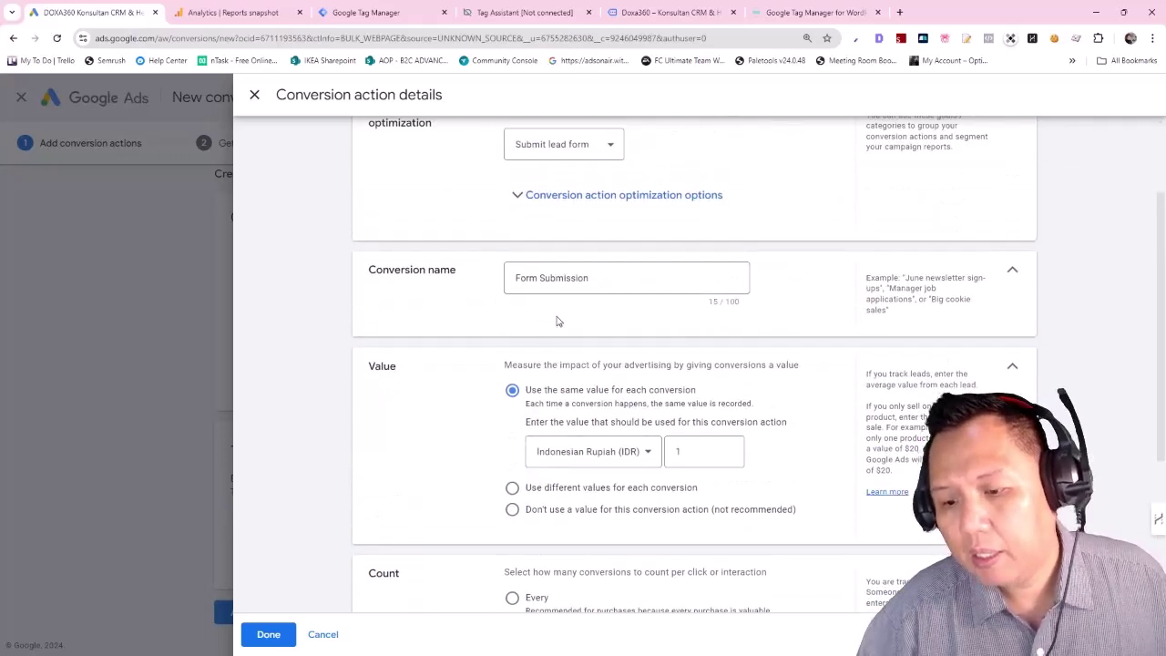
{"action": "scroll", "coordinate": [592, 319], "scroll_direction": "down", "scroll_amount": 2}
{"action": "scroll", "coordinate": [597, 321], "scroll_direction": "up", "scroll_amount": 1}
{"action": "scroll", "coordinate": [597, 320], "scroll_direction": "up", "scroll_amount": 1}
{"action": "scroll", "coordinate": [564, 382], "scroll_direction": "down", "scroll_amount": 1}
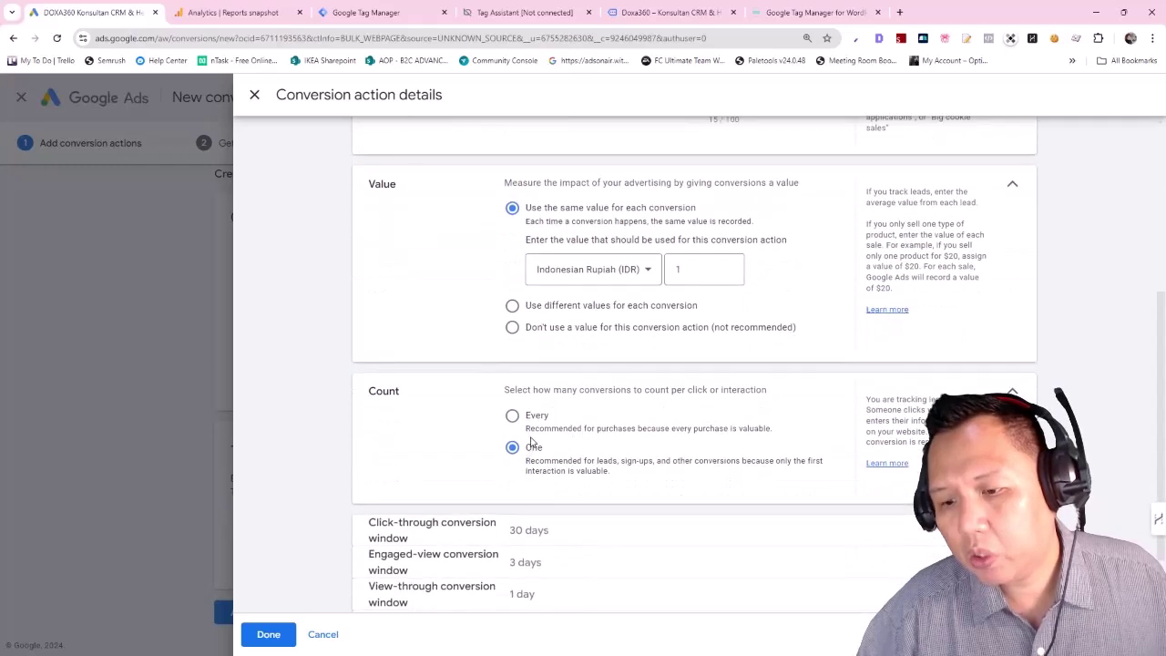
{"action": "scroll", "coordinate": [546, 428], "scroll_direction": "up", "scroll_amount": 1}
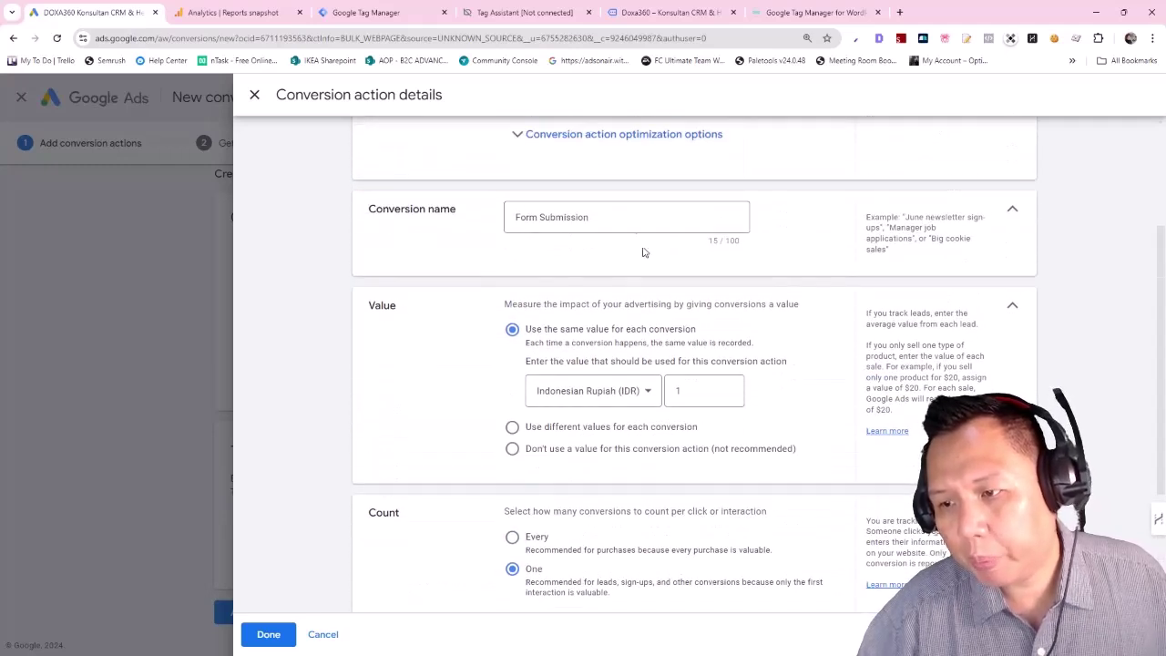
{"action": "scroll", "coordinate": [578, 383], "scroll_direction": "down", "scroll_amount": 2}
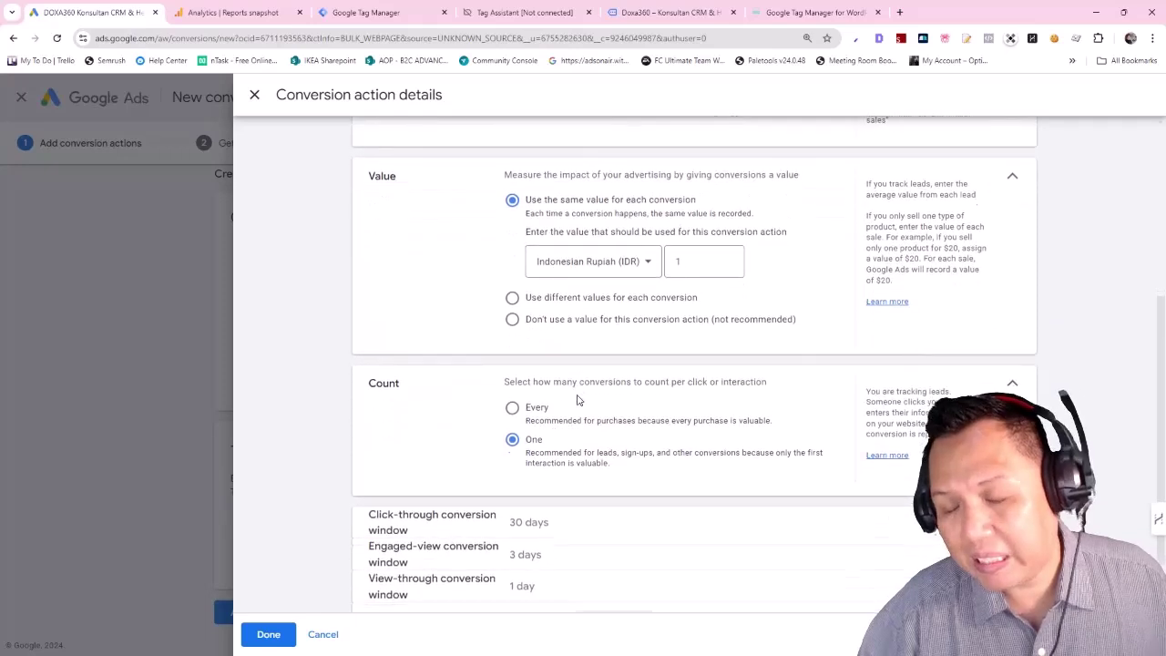
{"action": "scroll", "coordinate": [590, 367], "scroll_direction": "down", "scroll_amount": 1}
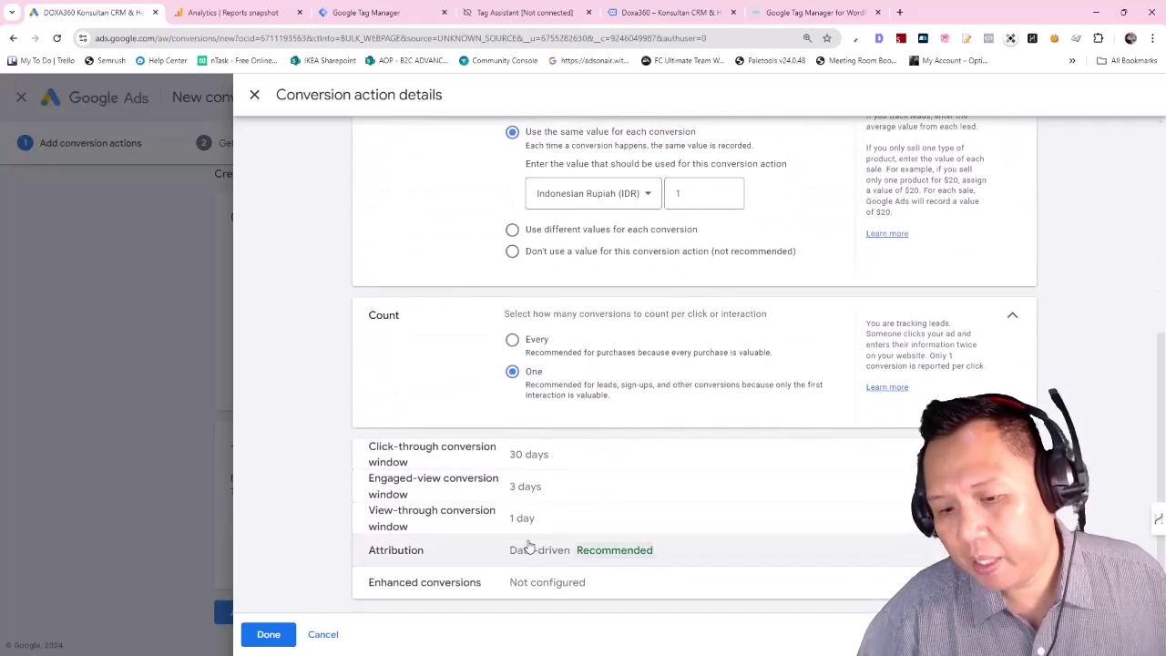
{"action": "left_click", "coordinate": [583, 586]}
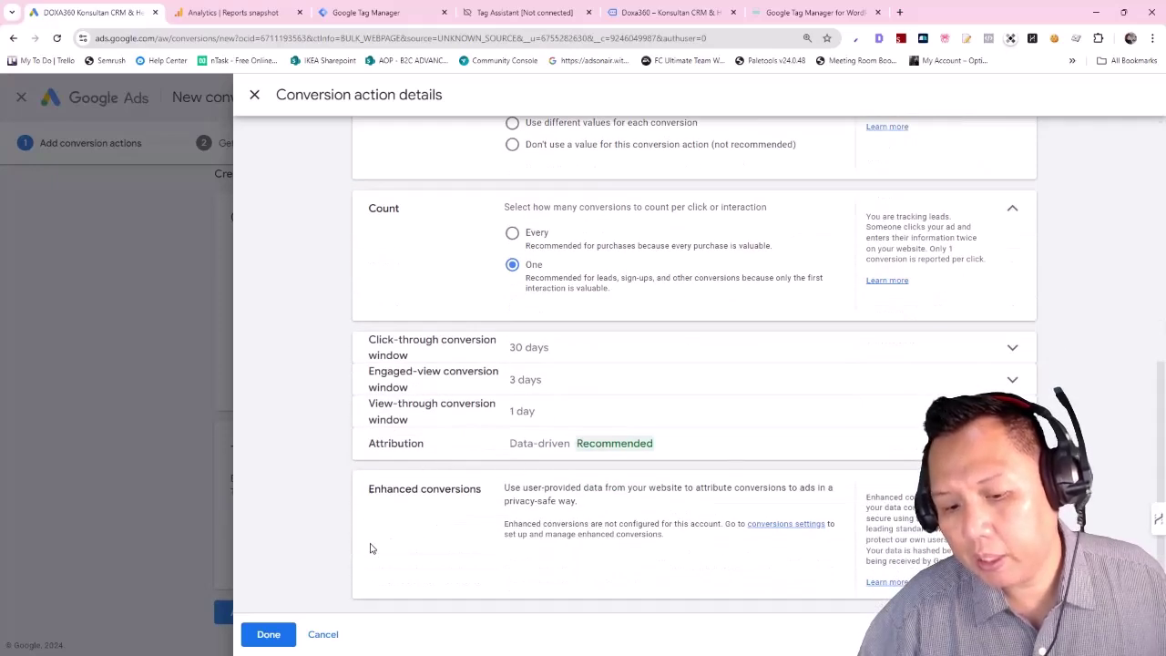
{"action": "left_click", "coordinate": [266, 636]}
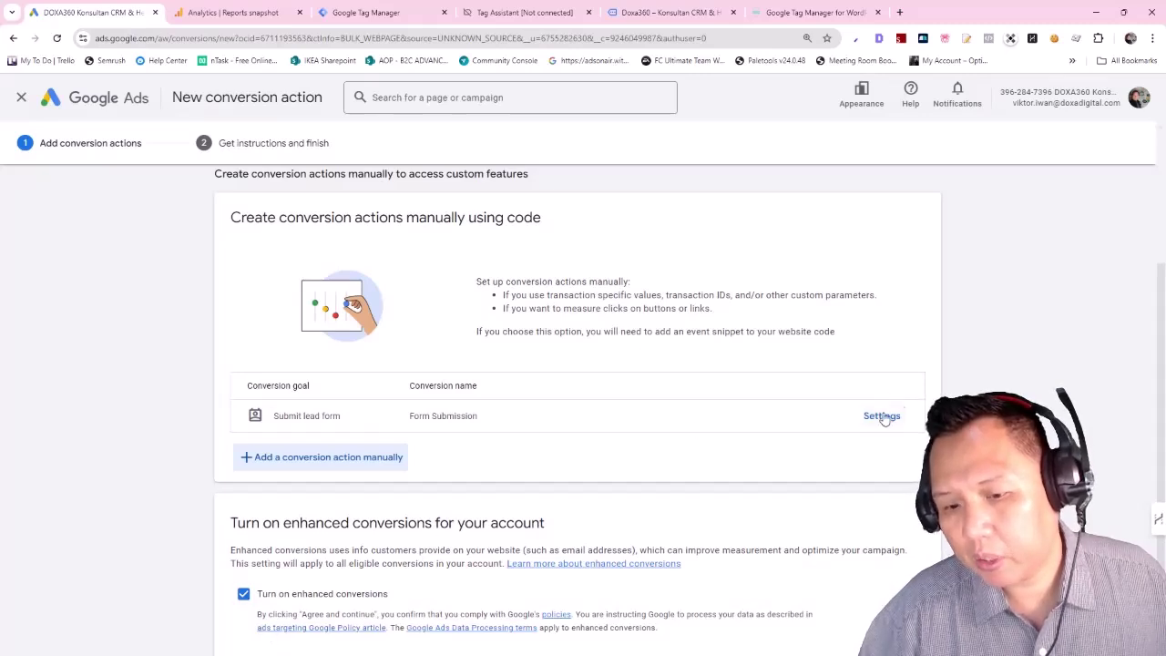
- Add a second manual conversion action with the Contact goal category and name it chat WhatsApp
{"action": "left_click", "coordinate": [324, 460]}
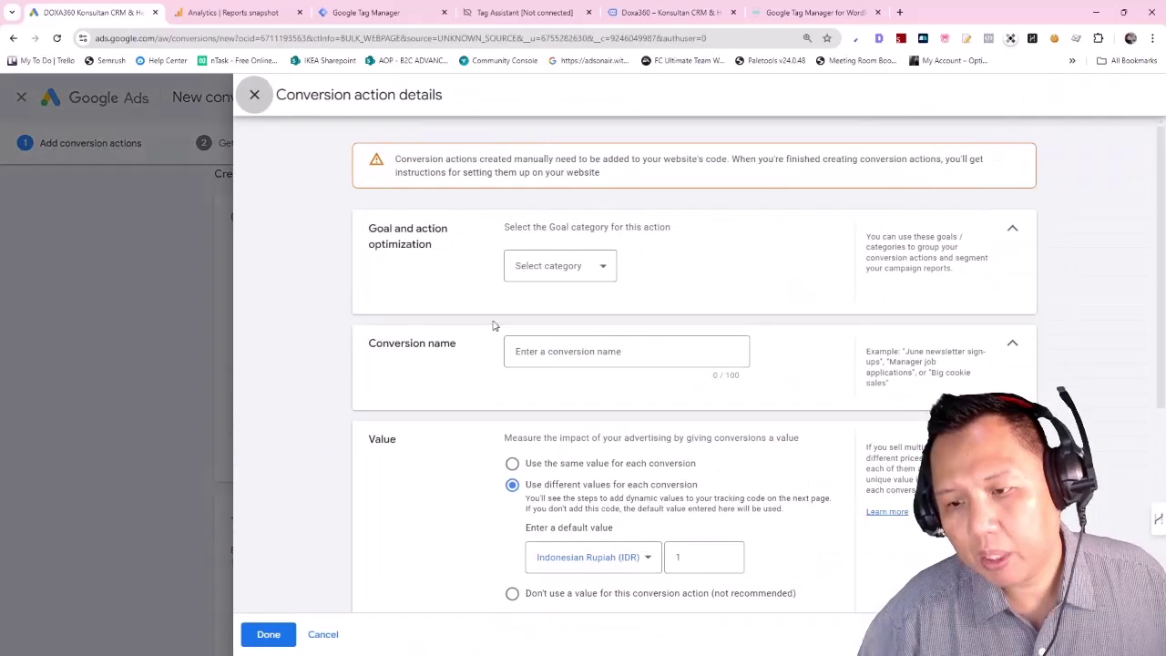
{"action": "left_click", "coordinate": [550, 276]}
{"action": "scroll", "coordinate": [583, 404], "scroll_direction": "down", "scroll_amount": 1}
{"action": "left_click", "coordinate": [546, 400]}
{"action": "left_click", "coordinate": [547, 402]}
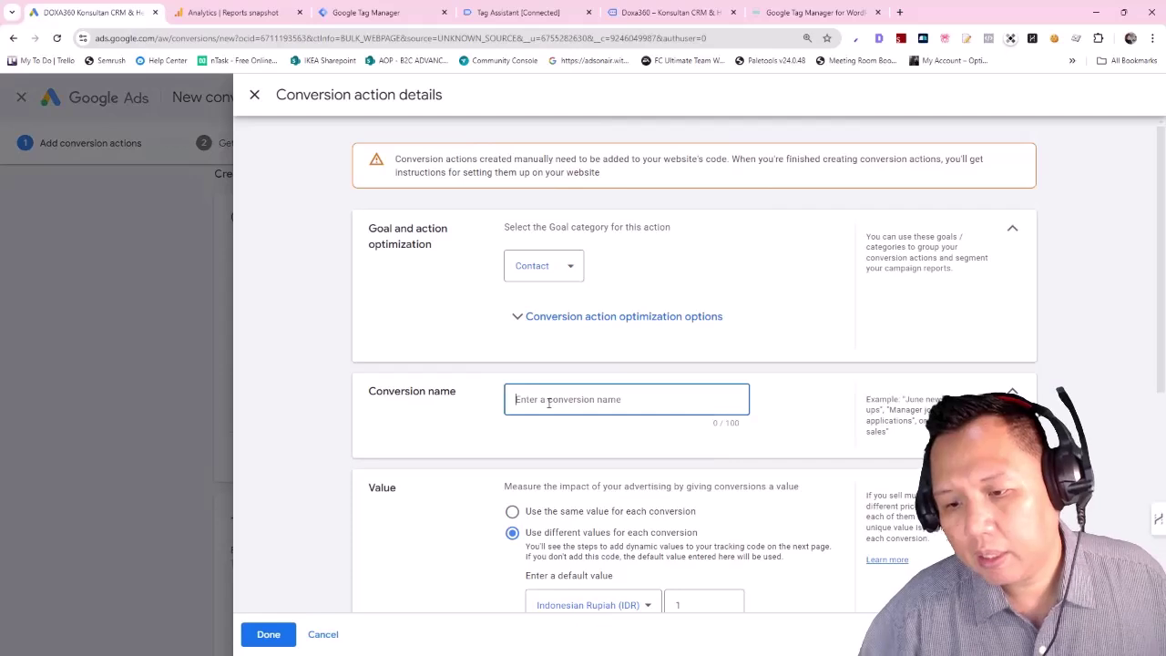
{"action": "type", "text": "chat WhatsApp"}
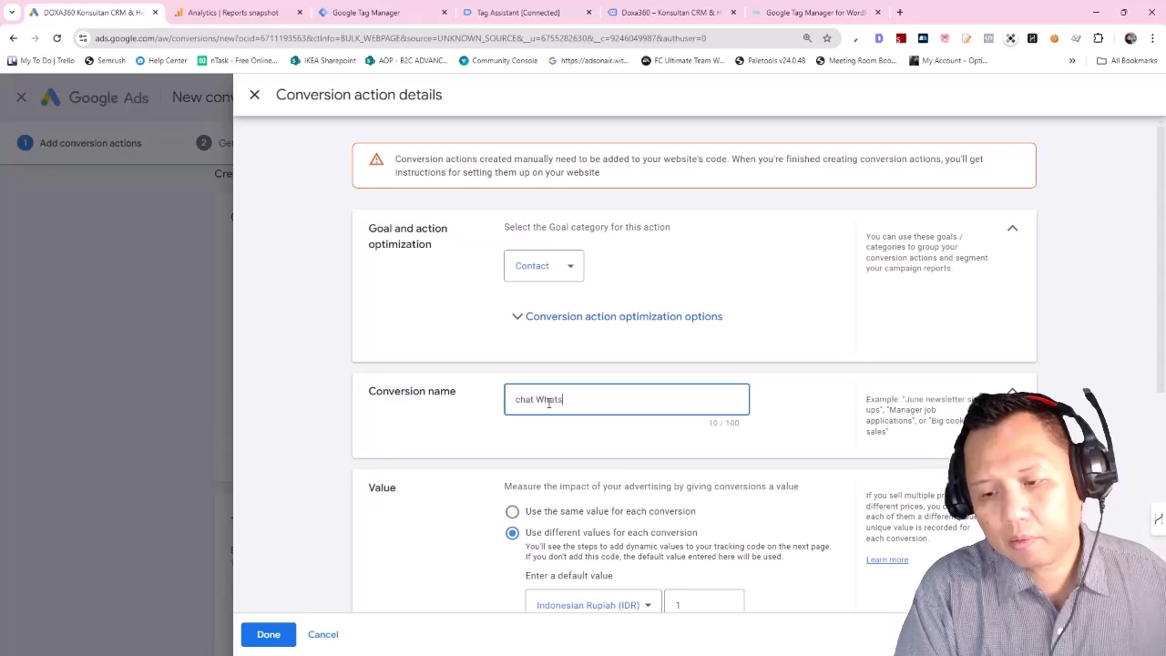
- Use the same value for each chat WhatsApp conversion, count One per interaction, and finish the conversion action
{"action": "left_click", "coordinate": [562, 516]}
{"action": "scroll", "coordinate": [593, 488], "scroll_direction": "down", "scroll_amount": 2}
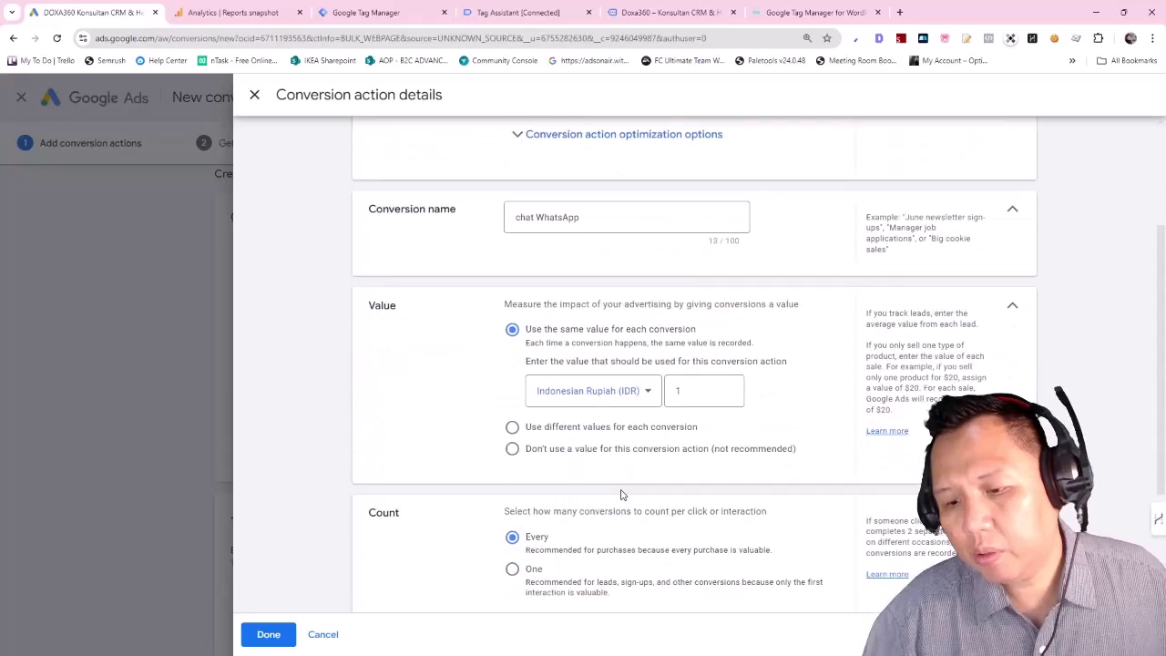
{"action": "left_click", "coordinate": [534, 572]}
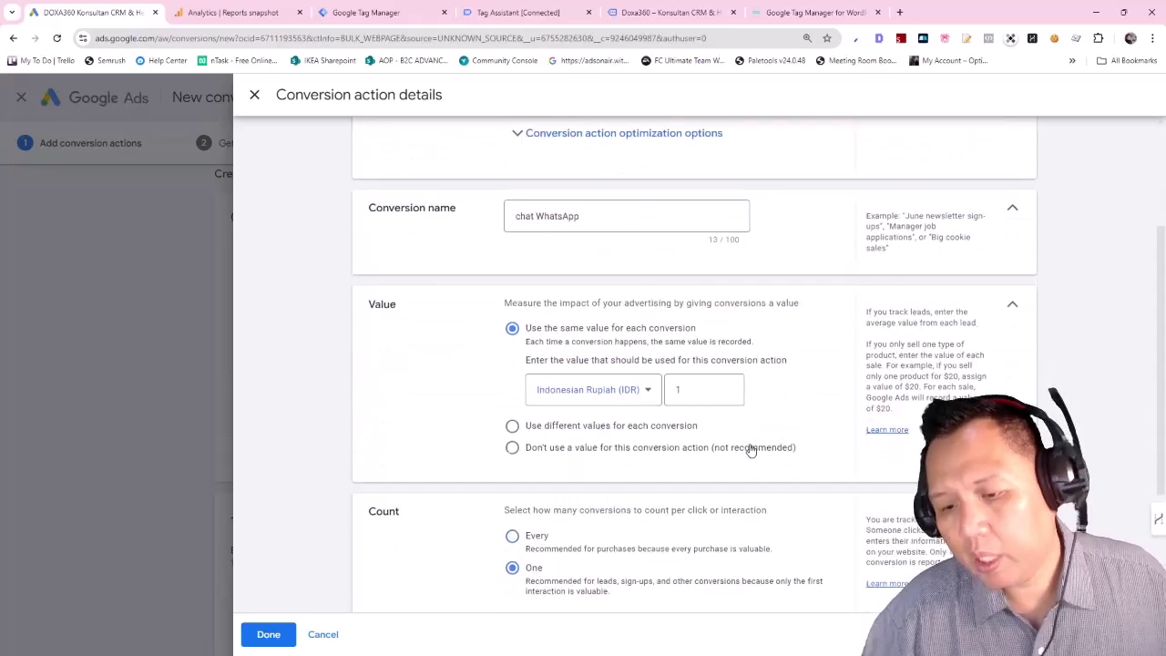
{"action": "scroll", "coordinate": [747, 456], "scroll_direction": "down", "scroll_amount": 2}
{"action": "left_click", "coordinate": [254, 634]}
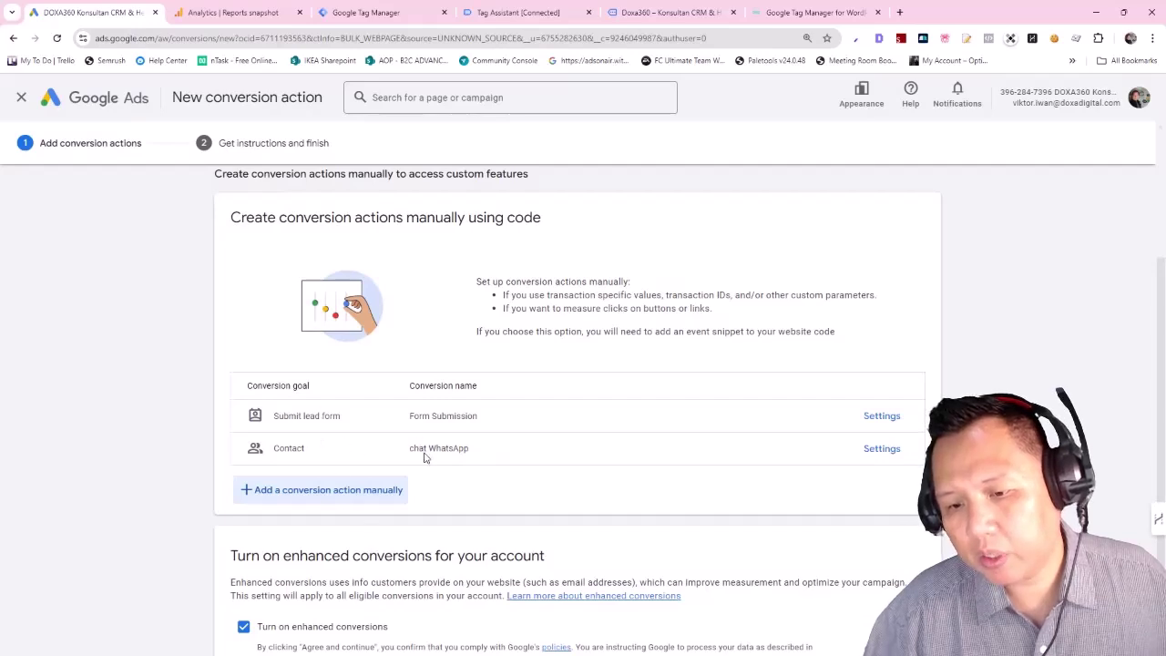
- Review the Form Submission conversion action's goal, optimization, value, count and conversion window settings
{"action": "scroll", "coordinate": [583, 453], "scroll_direction": "down", "scroll_amount": 1}
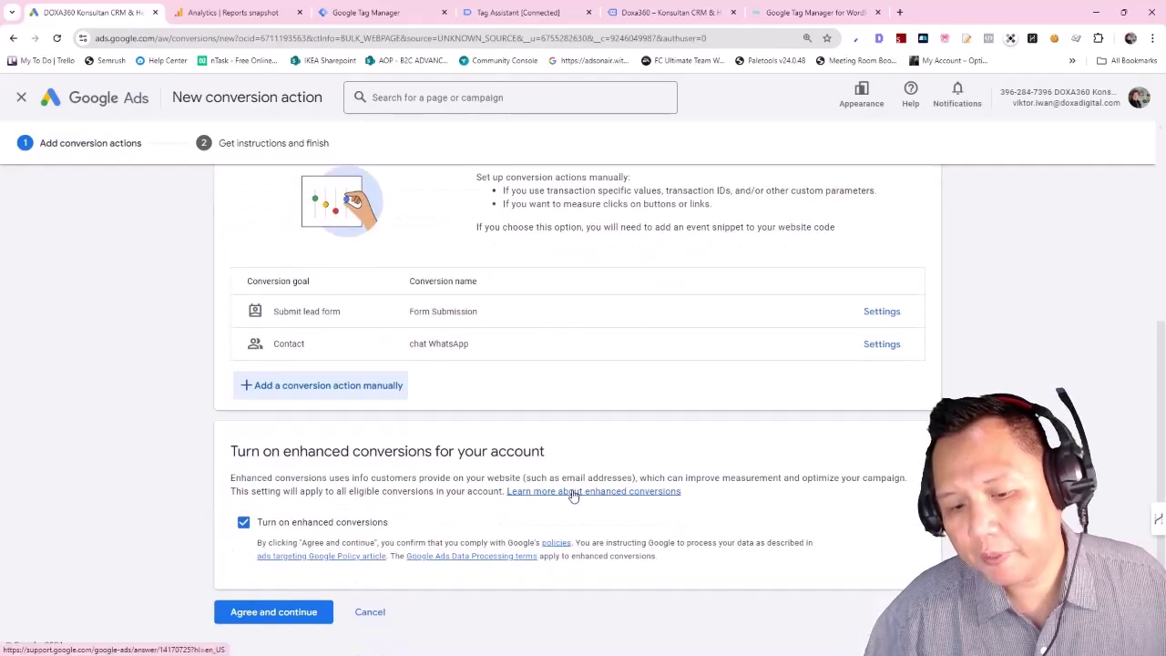
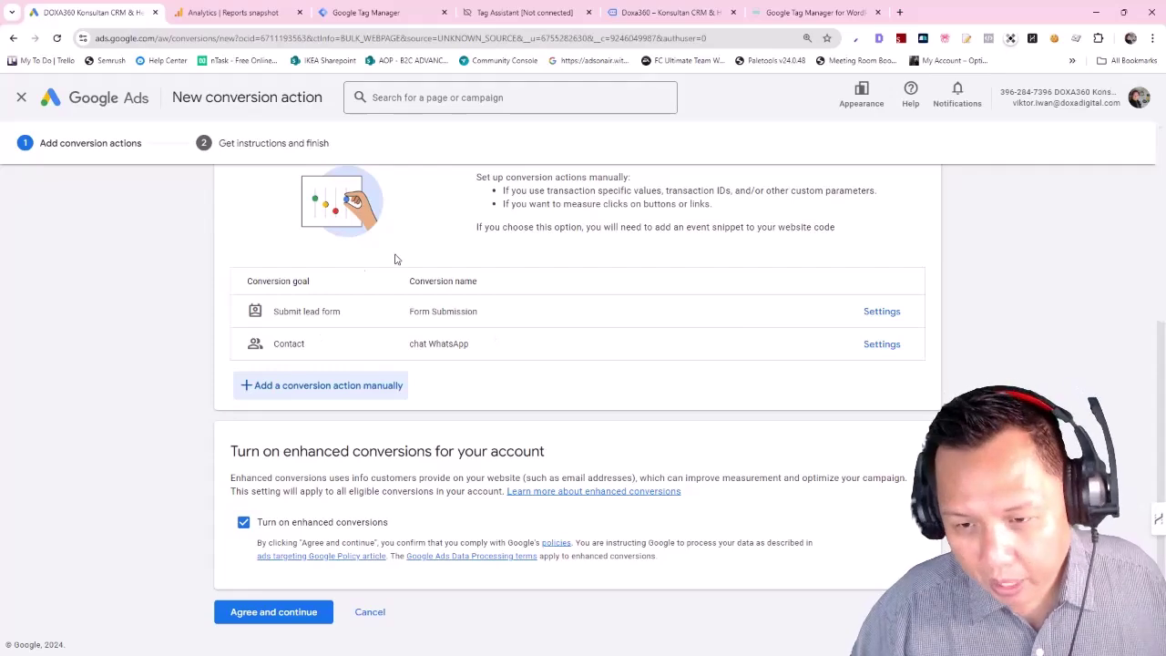
{"action": "scroll", "coordinate": [447, 399], "scroll_direction": "up", "scroll_amount": 3}
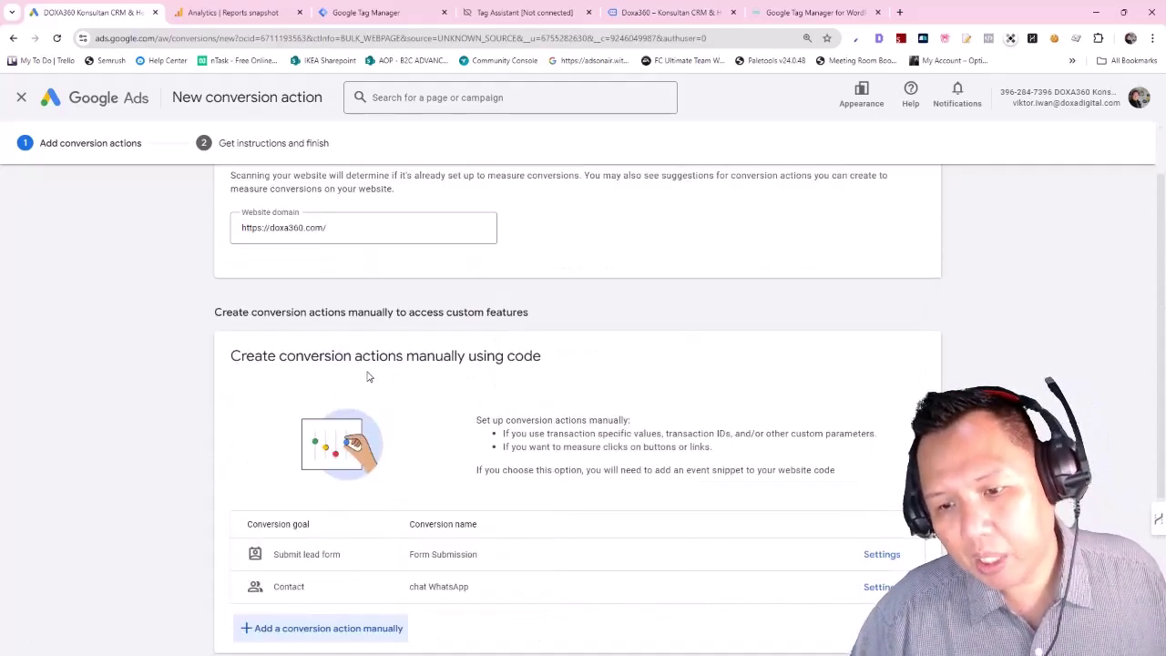
{"action": "scroll", "coordinate": [362, 377], "scroll_direction": "down", "scroll_amount": 2}
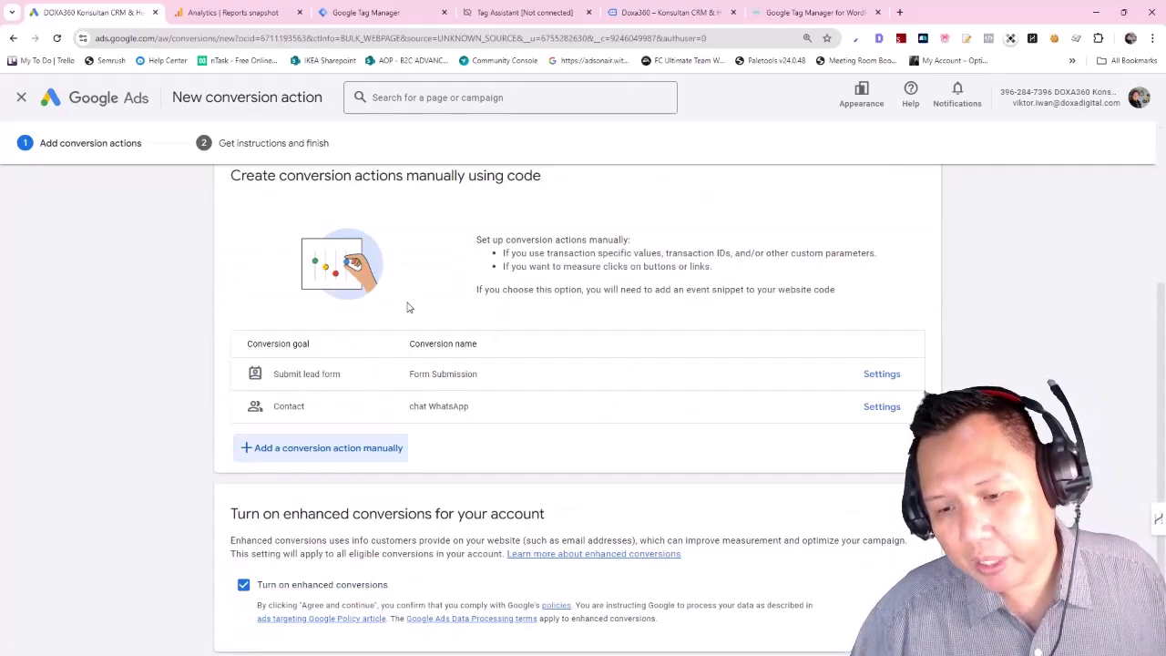
{"action": "left_click", "coordinate": [882, 374]}
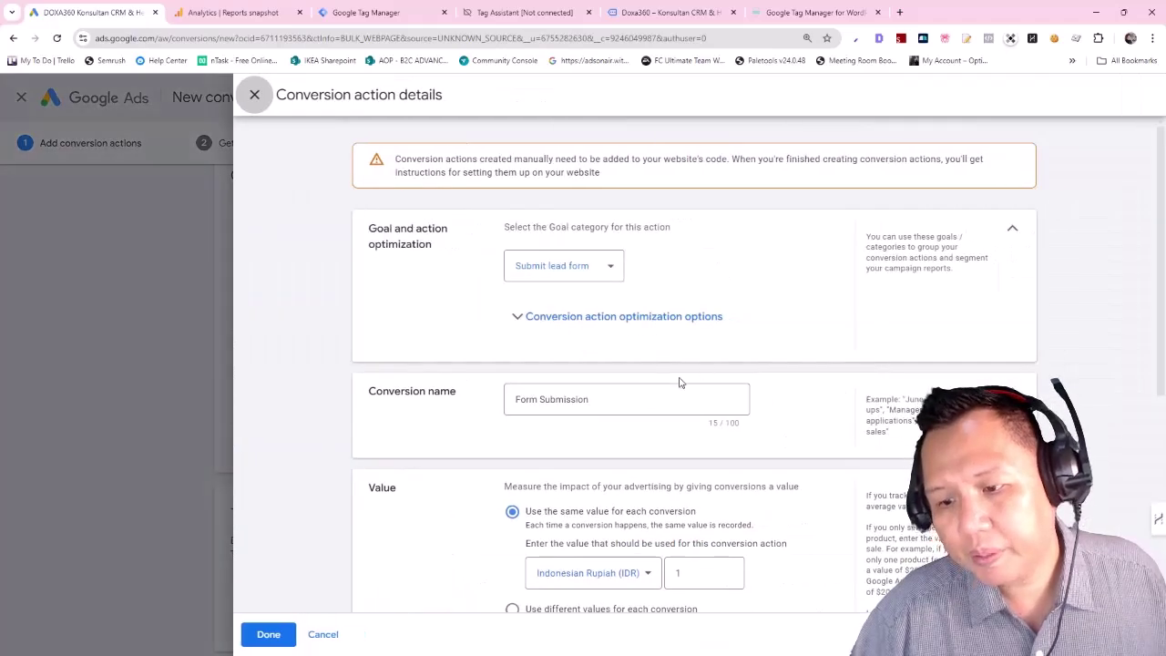
{"action": "scroll", "coordinate": [692, 416], "scroll_direction": "down", "scroll_amount": 4}
{"action": "scroll", "coordinate": [695, 417], "scroll_direction": "up", "scroll_amount": 5}
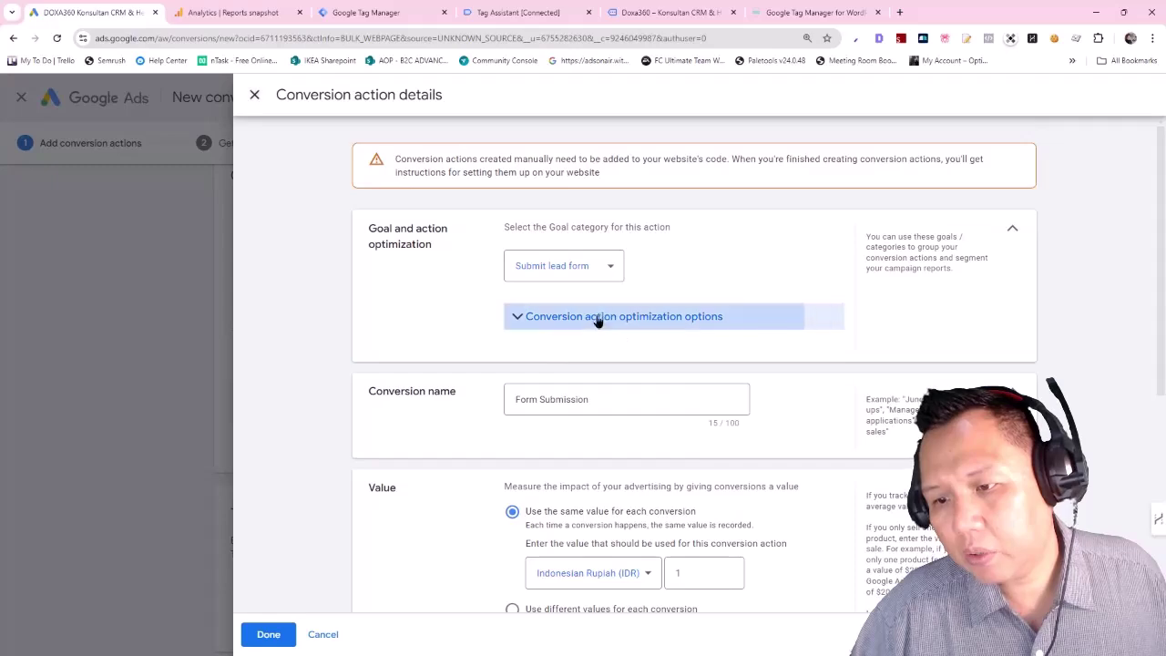
{"action": "left_click", "coordinate": [597, 319]}
{"action": "left_click", "coordinate": [598, 319]}
{"action": "scroll", "coordinate": [695, 455], "scroll_direction": "down", "scroll_amount": 4}
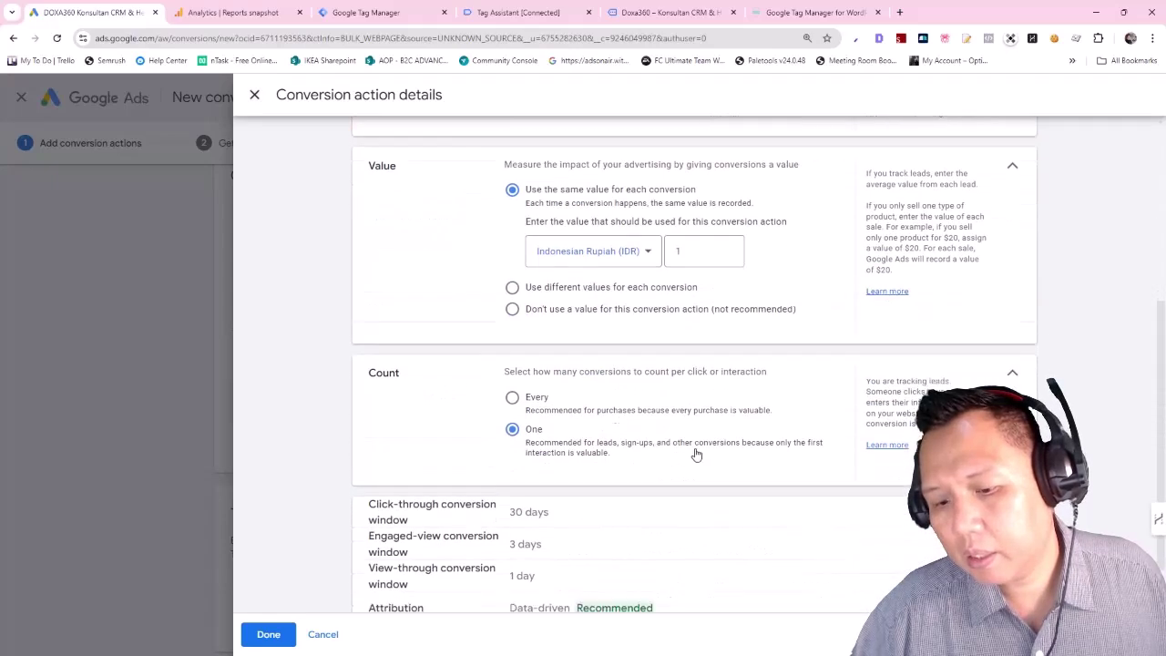
{"action": "left_click", "coordinate": [271, 634]}
- Agree to enhanced conversions for the account and open the Google Tag Manager setup instructions for the new conversion actions
{"action": "scroll", "coordinate": [740, 462], "scroll_direction": "down", "scroll_amount": 1}
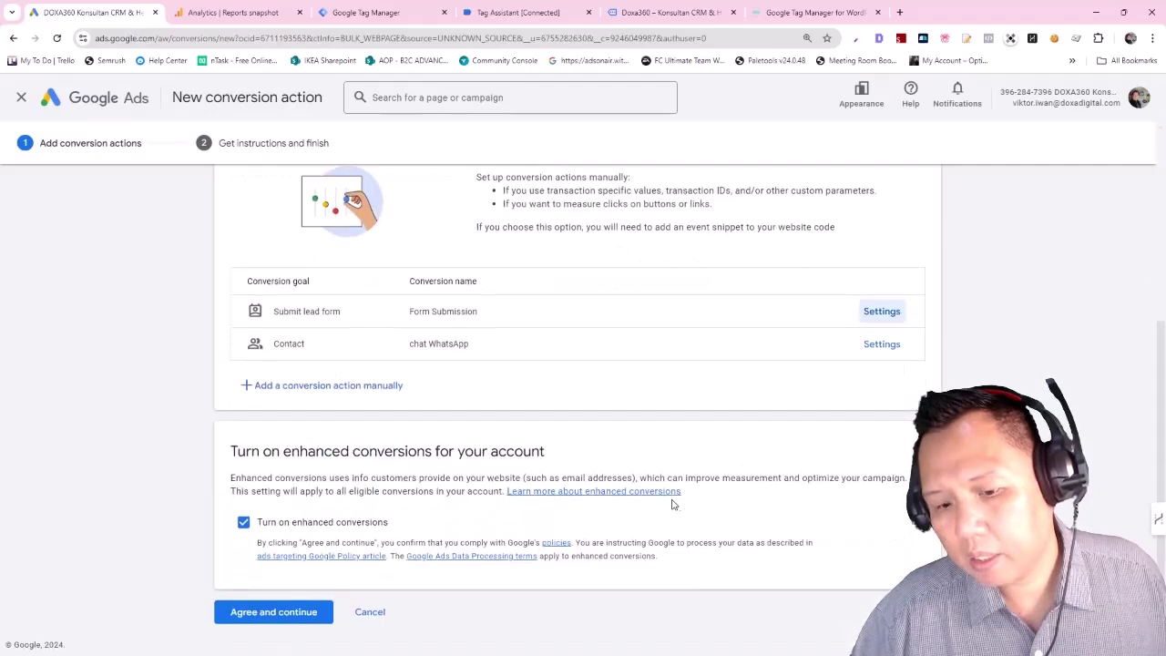
{"action": "left_click", "coordinate": [292, 616]}
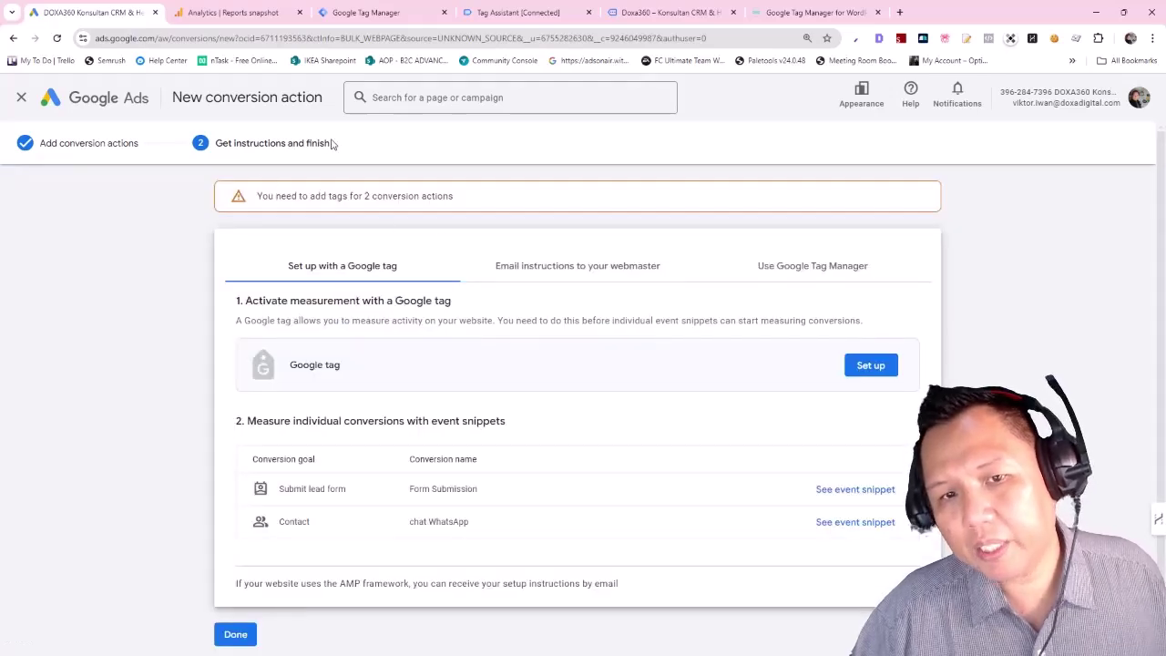
{"action": "scroll", "coordinate": [708, 522], "scroll_direction": "down", "scroll_amount": 1}
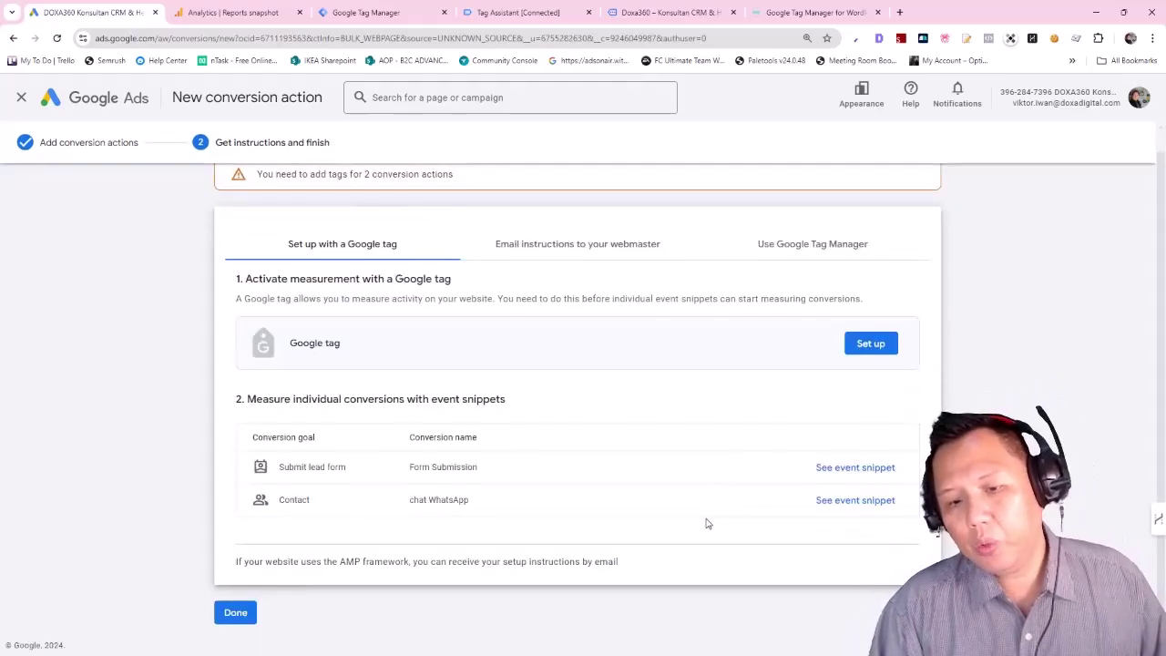
{"action": "left_click", "coordinate": [814, 253]}
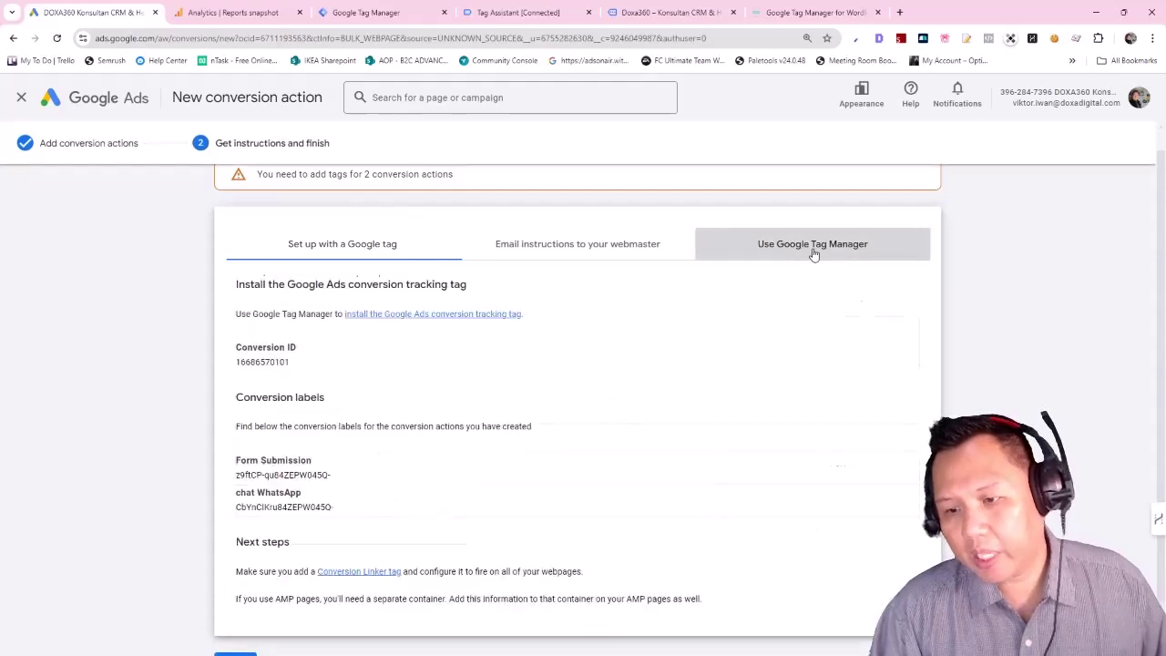
- Examine the conversion ID and the Form Submission conversion label in the Tag Manager instructions
{"action": "scroll", "coordinate": [480, 374], "scroll_direction": "down", "scroll_amount": 2}
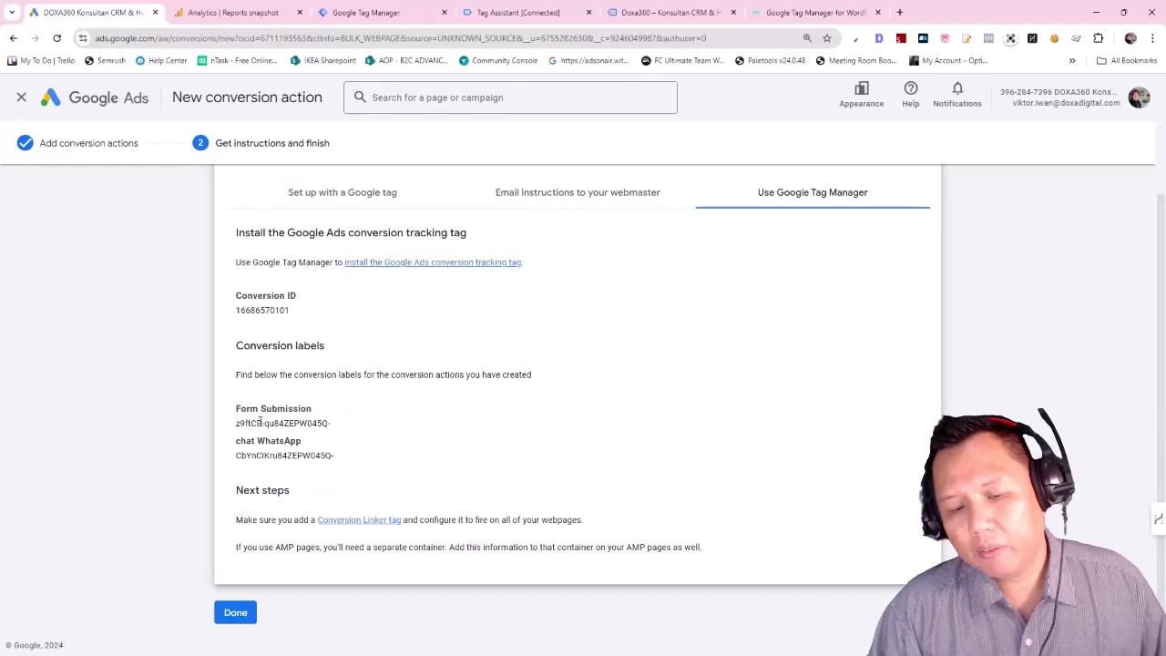
{"action": "left_click_drag", "start_coordinate": [235, 431], "coordinate": [334, 425]}
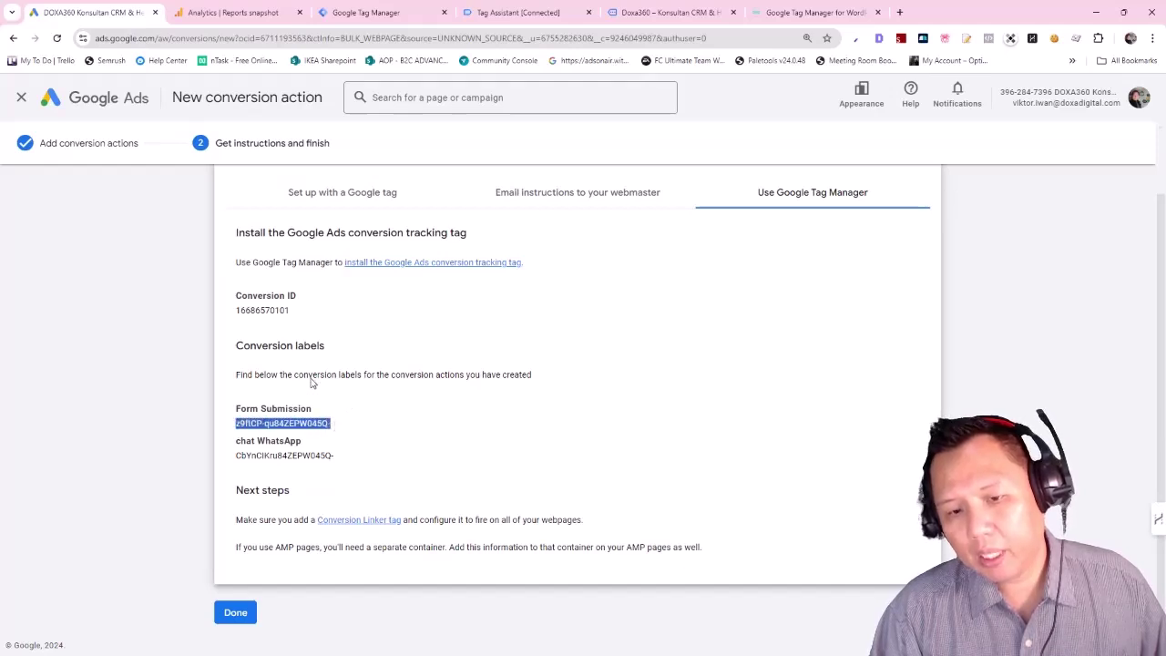
{"action": "left_click_drag", "start_coordinate": [246, 310], "coordinate": [291, 314]}
{"action": "left_click", "coordinate": [275, 309]}
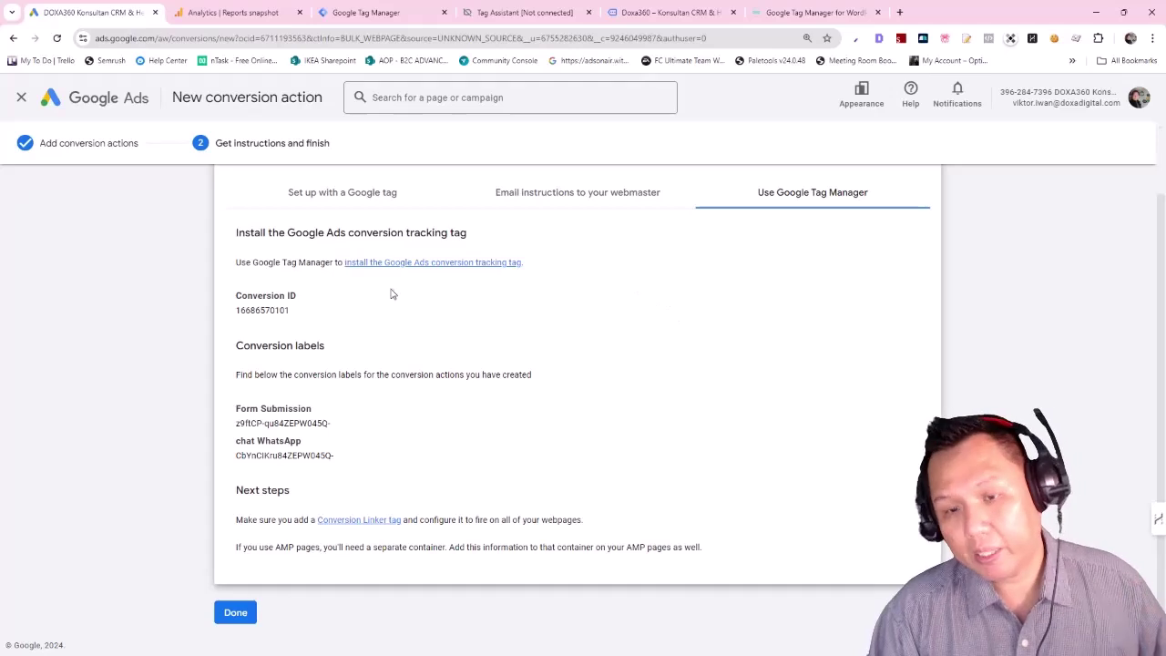
- Check the Google tag setup options for the website, discard them and return to the Google Tag Manager instructions
{"action": "left_click", "coordinate": [341, 194]}
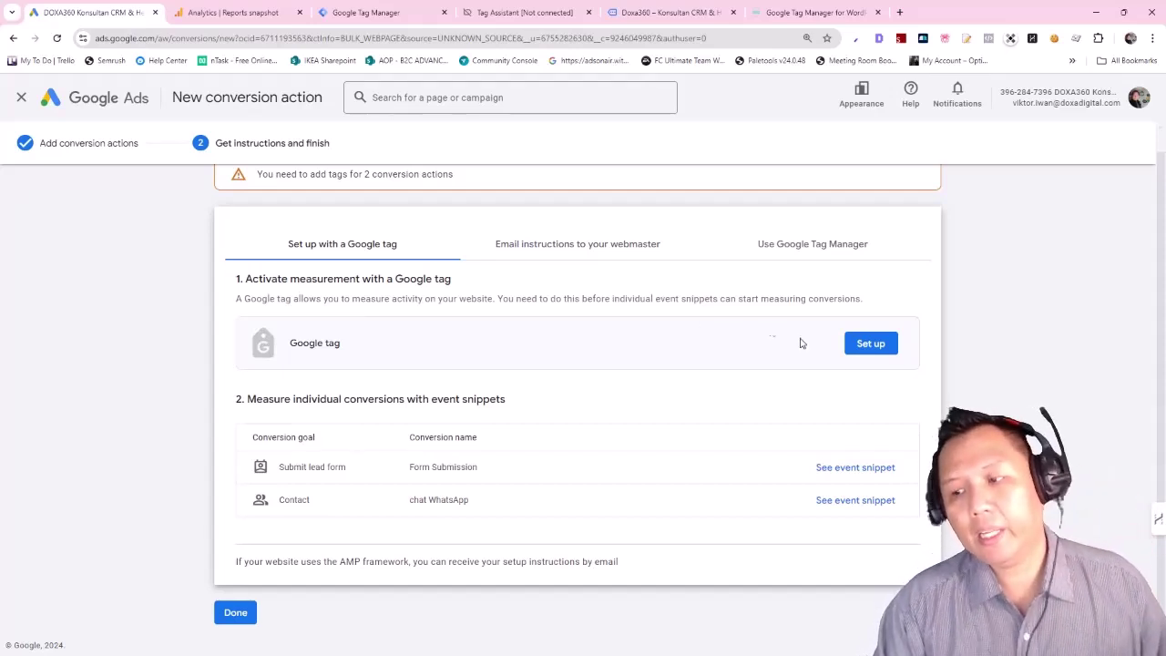
{"action": "left_click", "coordinate": [882, 351]}
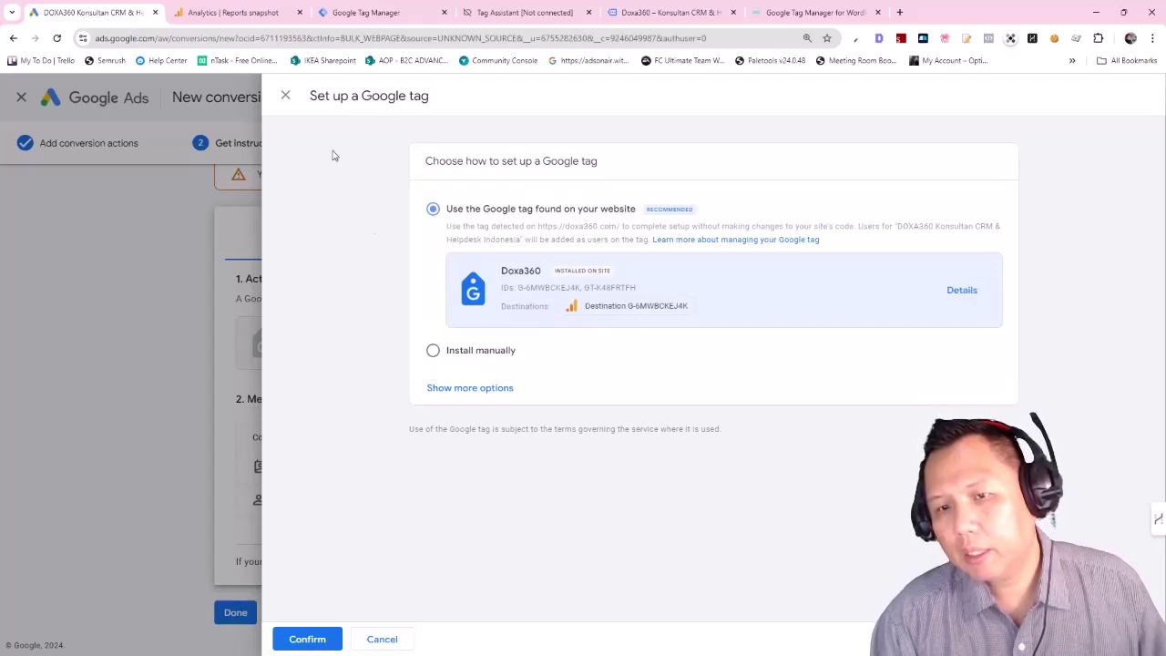
{"action": "left_click", "coordinate": [286, 95]}
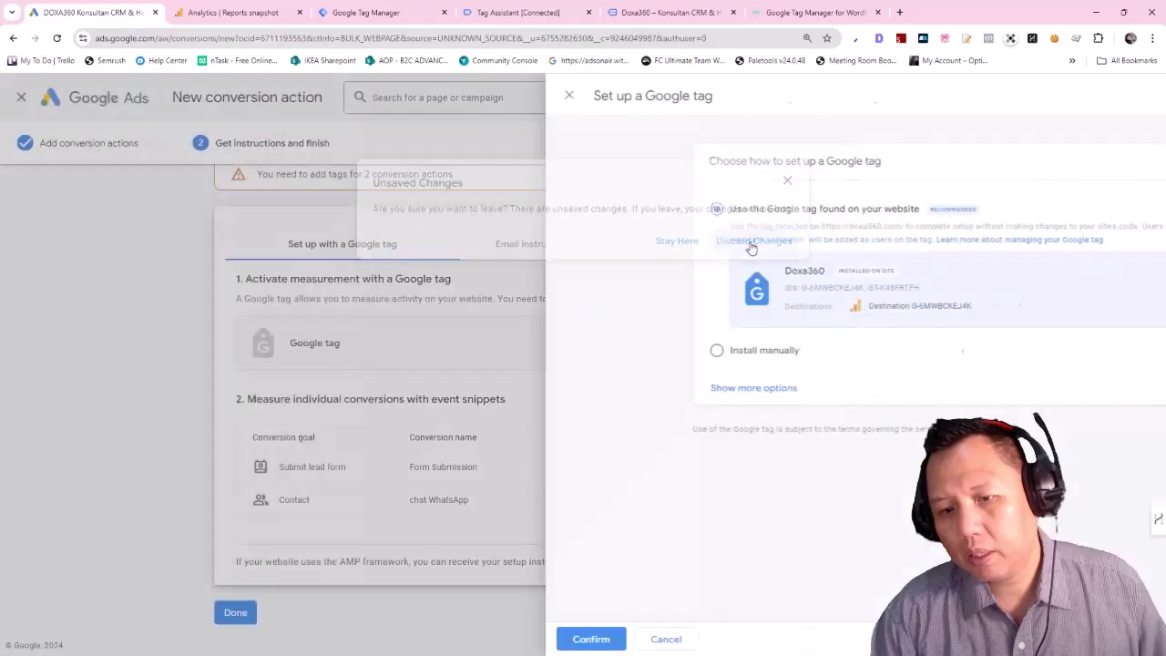
{"action": "left_click", "coordinate": [750, 244]}
{"action": "left_click", "coordinate": [778, 248]}
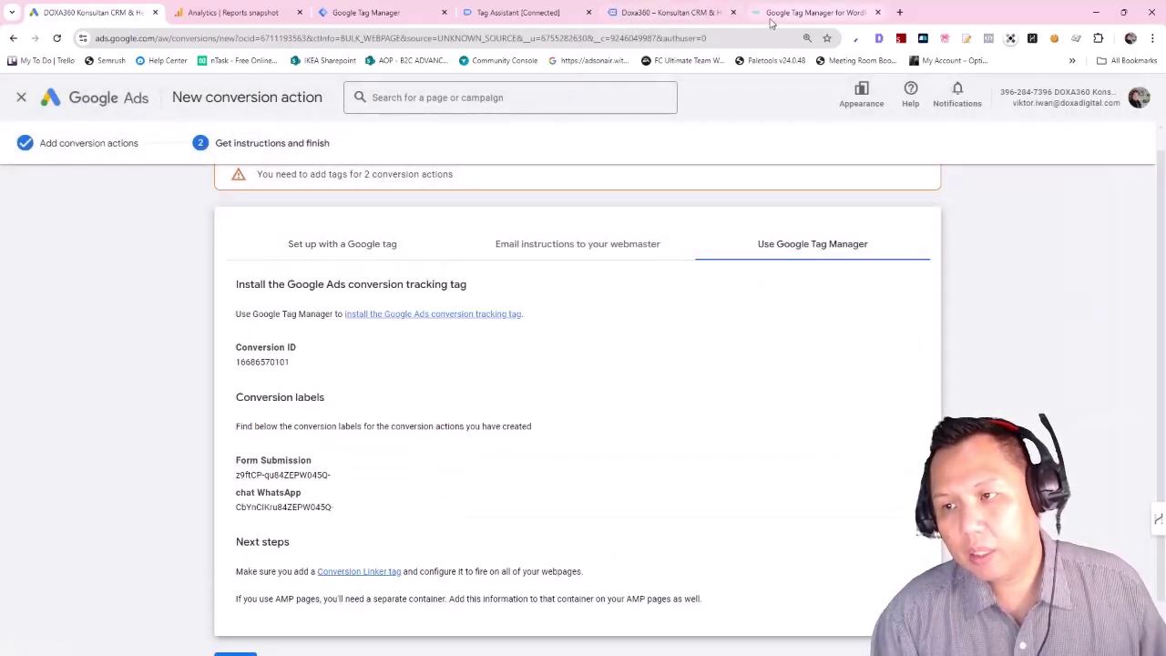
- Switch to Google Tag Manager and create a new tag named Conversion - Submit Form in the doxa360.com container
{"action": "left_click", "coordinate": [390, 14]}
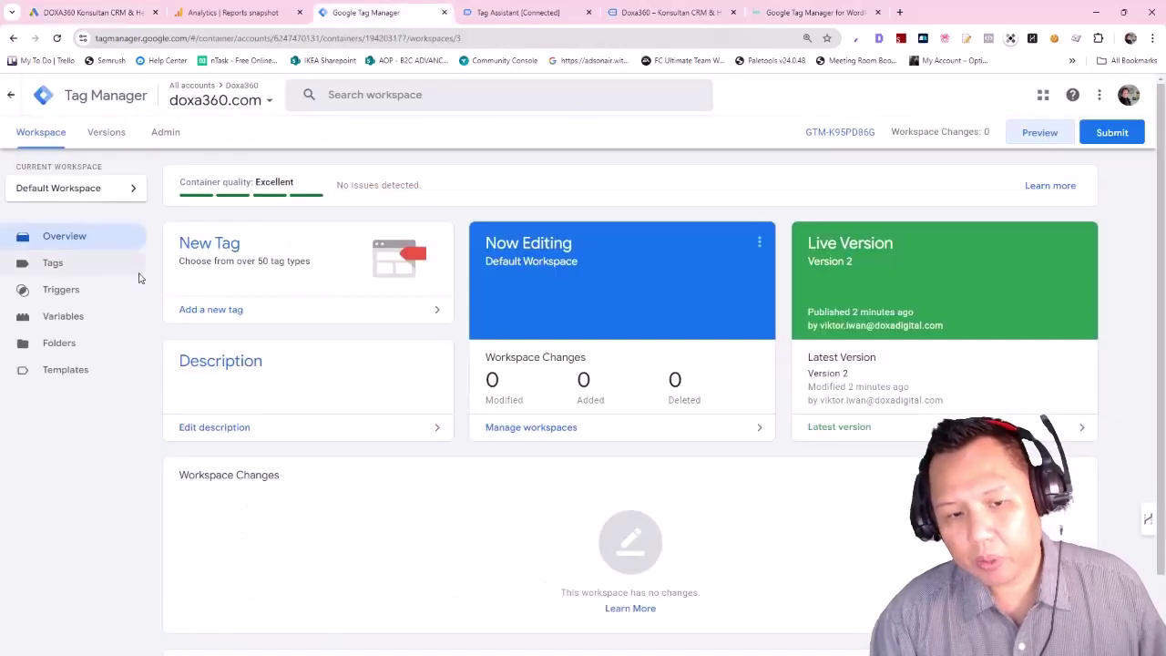
{"action": "left_click", "coordinate": [99, 274]}
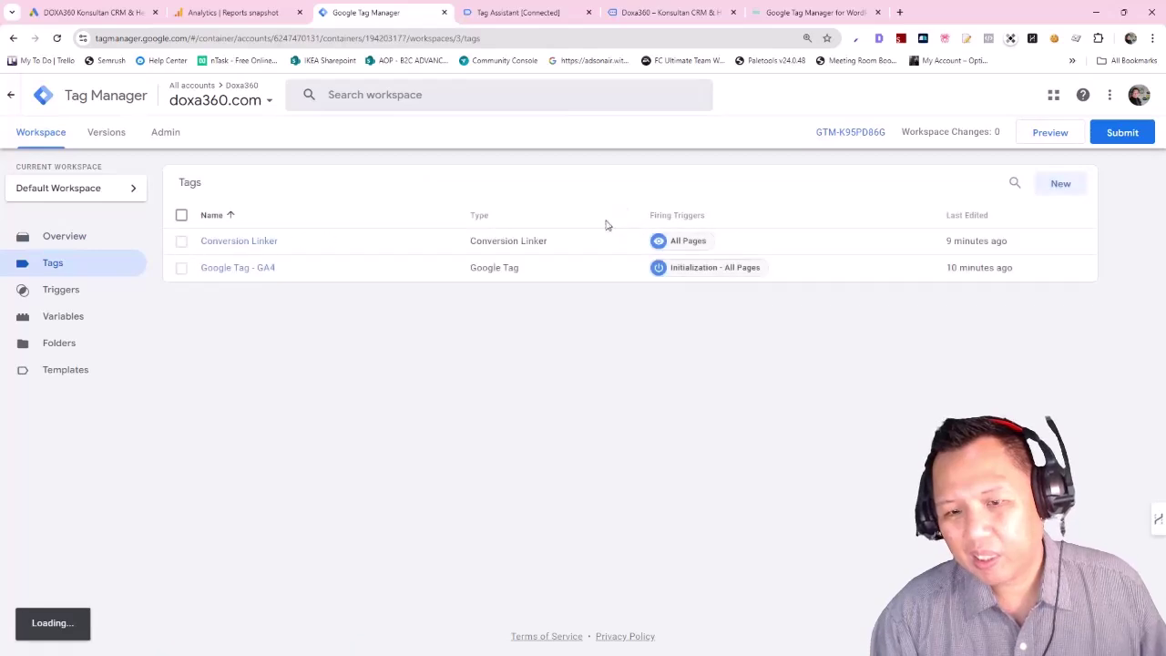
{"action": "left_click", "coordinate": [1054, 187]}
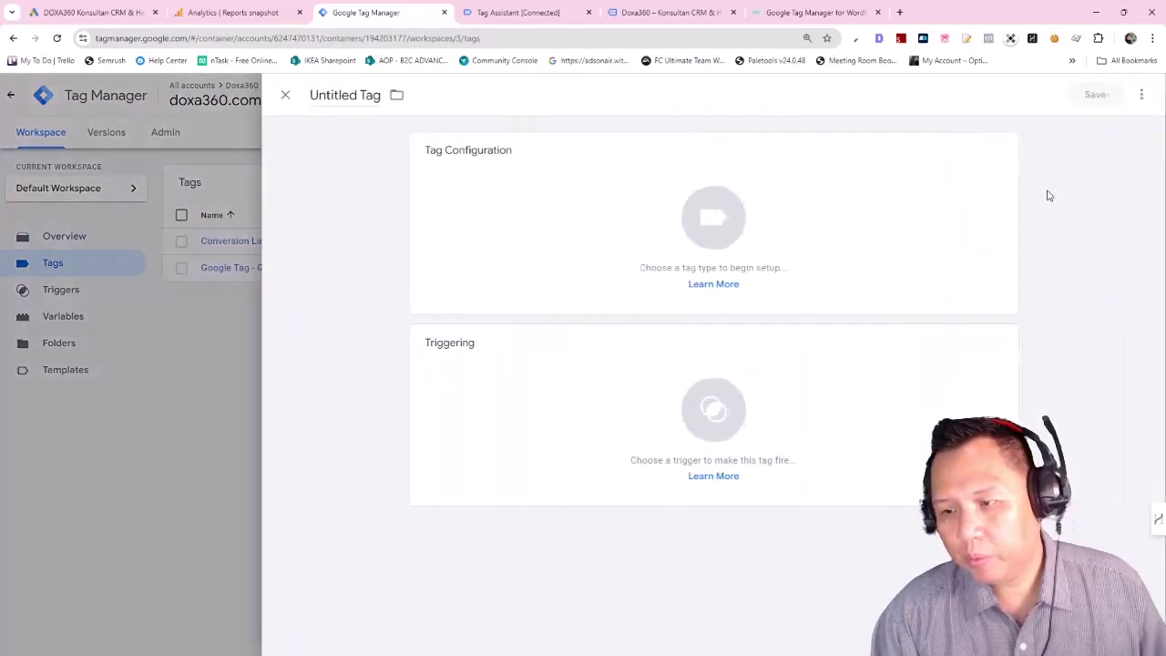
{"action": "left_click", "coordinate": [338, 95]}
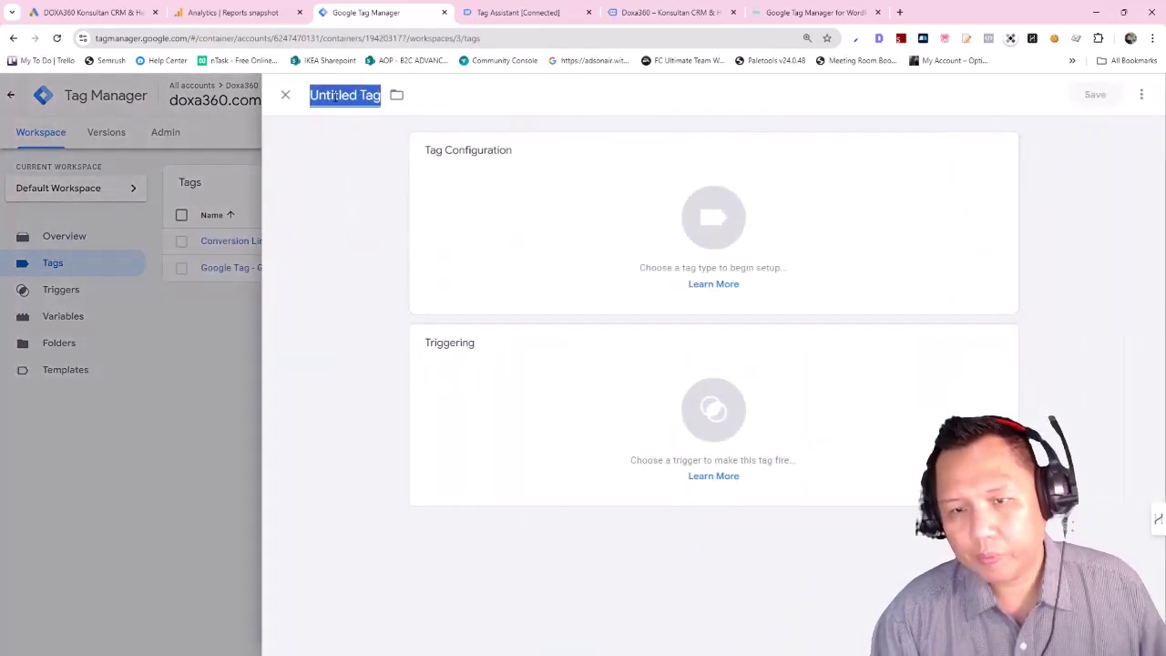
{"action": "type", "text": "Co"}
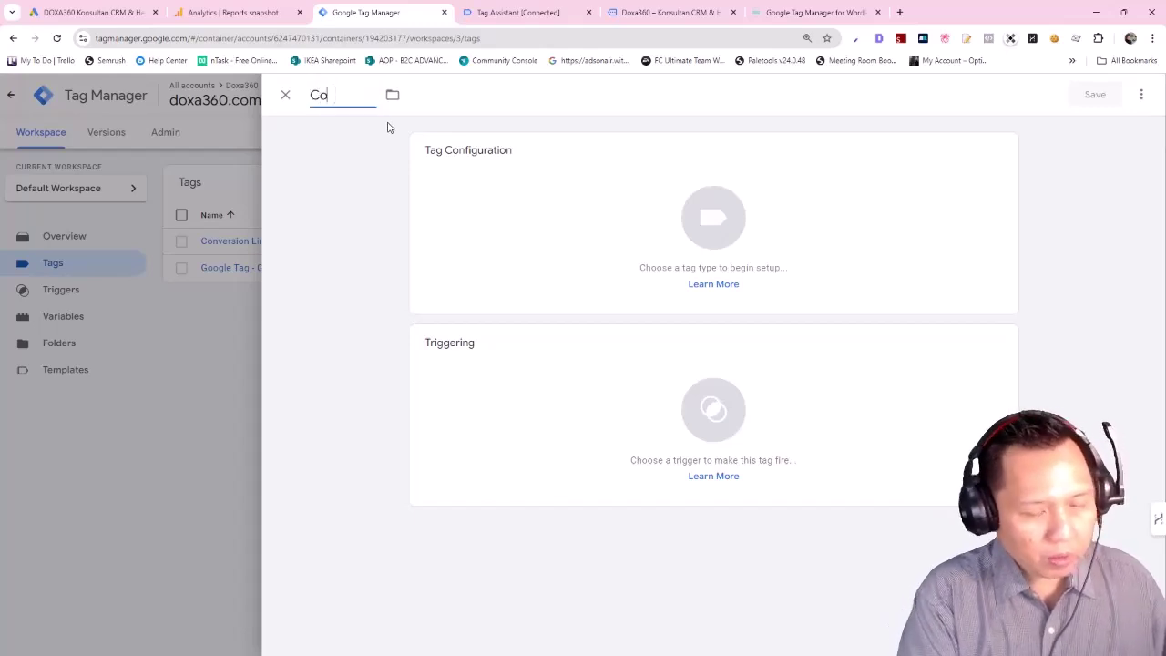
{"action": "type", "text": "nversion - Sub"}
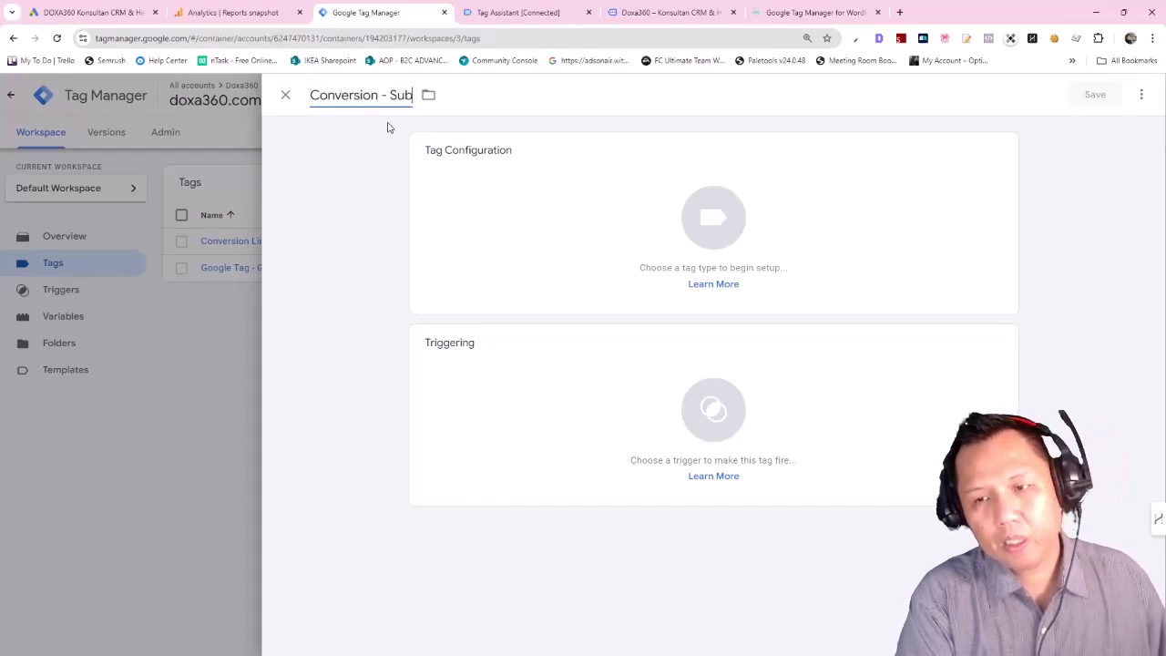
{"action": "type", "text": "mit Form"}
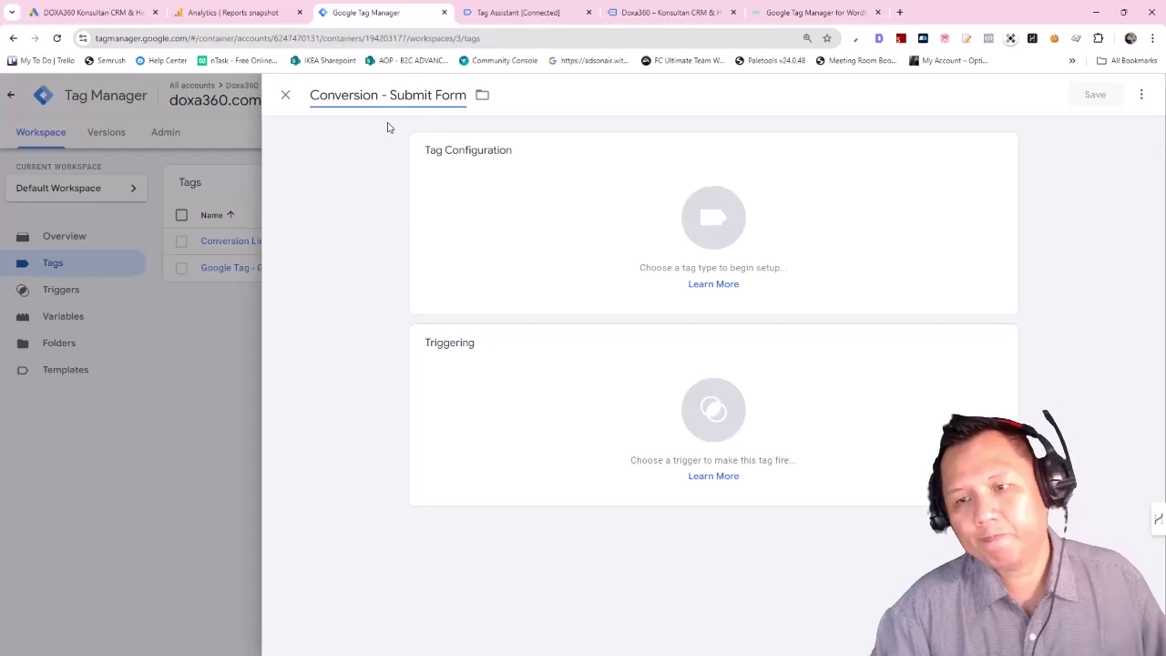
- Set the type of the Conversion - Submit Form tag to Google Ads Conversion Tracking
{"action": "left_click", "coordinate": [650, 236]}
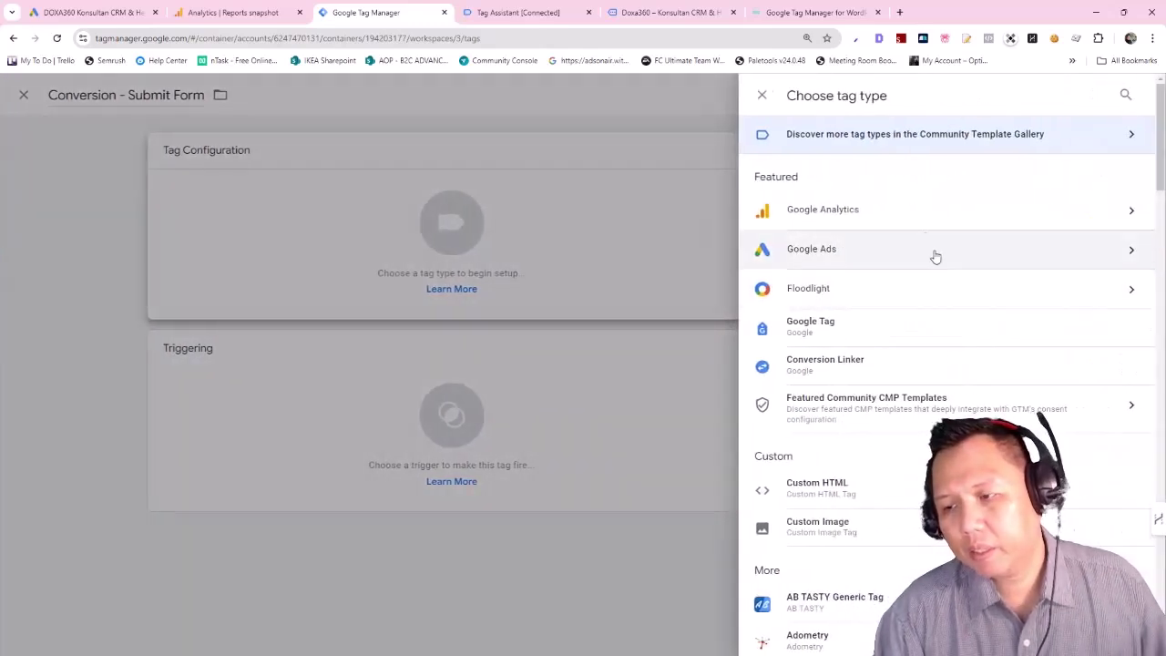
{"action": "left_click", "coordinate": [832, 255]}
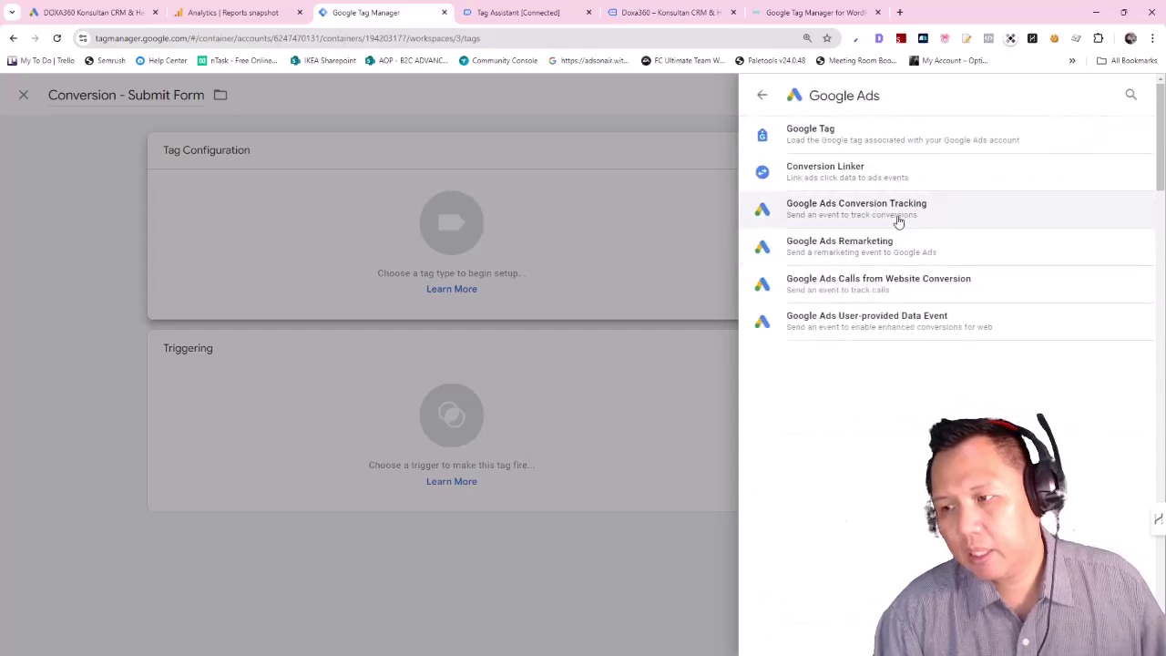
{"action": "left_click", "coordinate": [848, 215]}
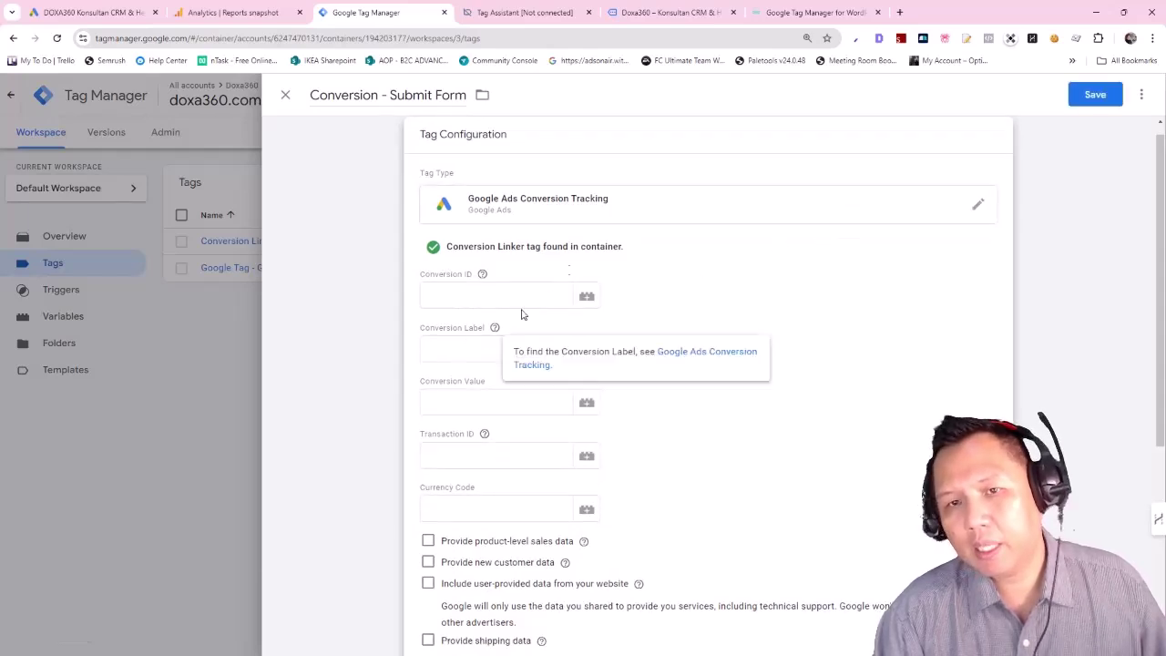
- Copy the conversion ID from the Google Ads instructions into the Conversion ID of the Conversion - Submit Form tag in Google Tag Manager
{"action": "left_click", "coordinate": [98, 14]}
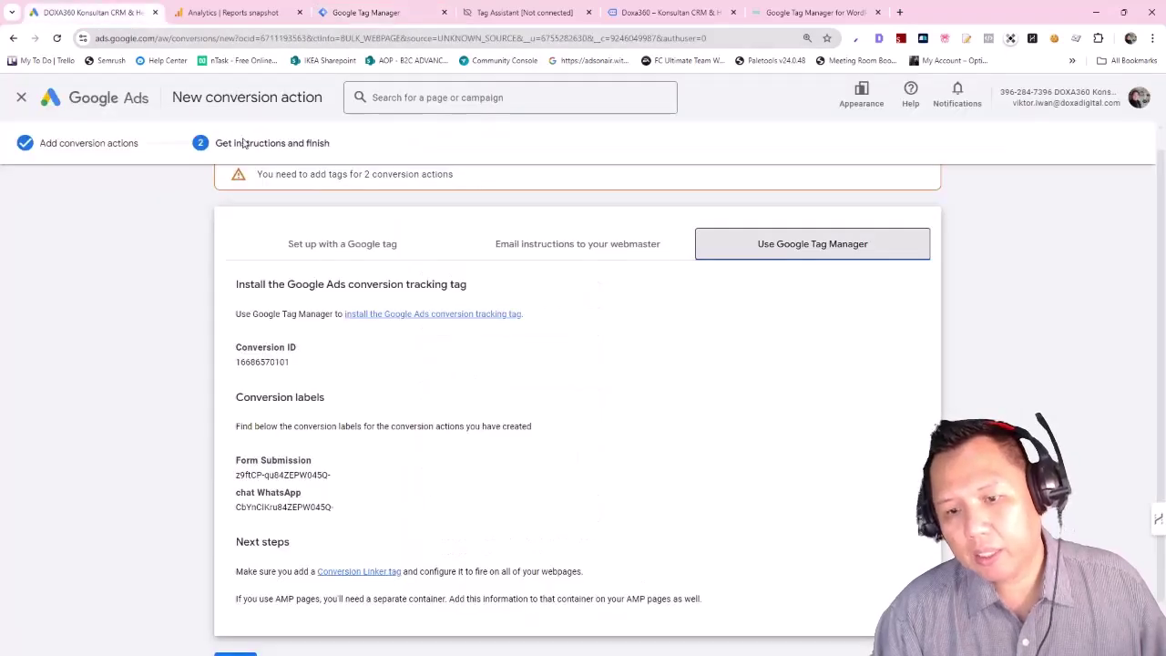
{"action": "double_click", "coordinate": [262, 361]}
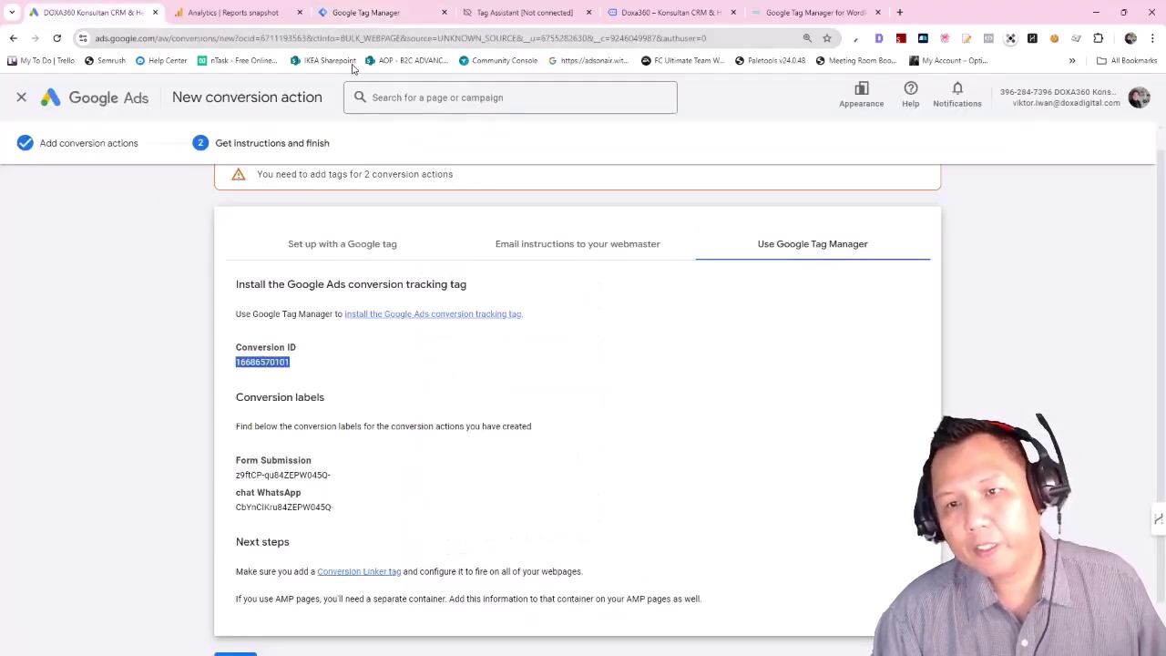
{"action": "left_click", "coordinate": [366, 14]}
{"action": "left_click", "coordinate": [450, 297]}
{"action": "key", "text": "ctrl+v"}
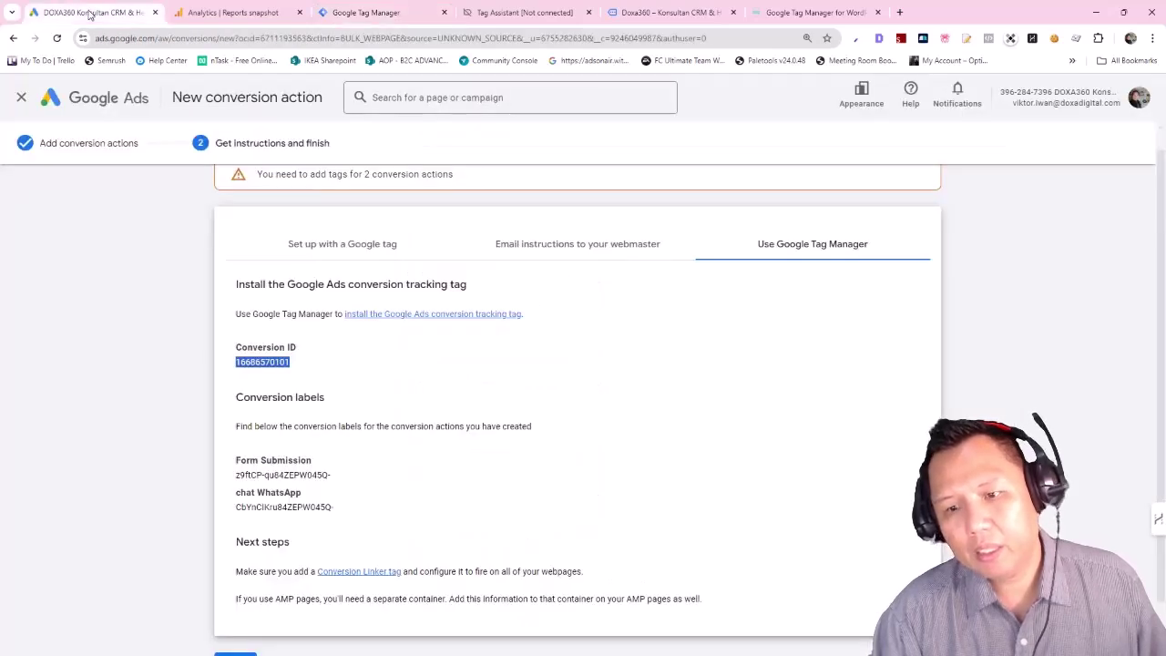
- Copy the Form Submission conversion label from Google Ads into the Conversion Label of the Conversion - Submit Form tag
{"action": "left_click", "coordinate": [92, 13]}
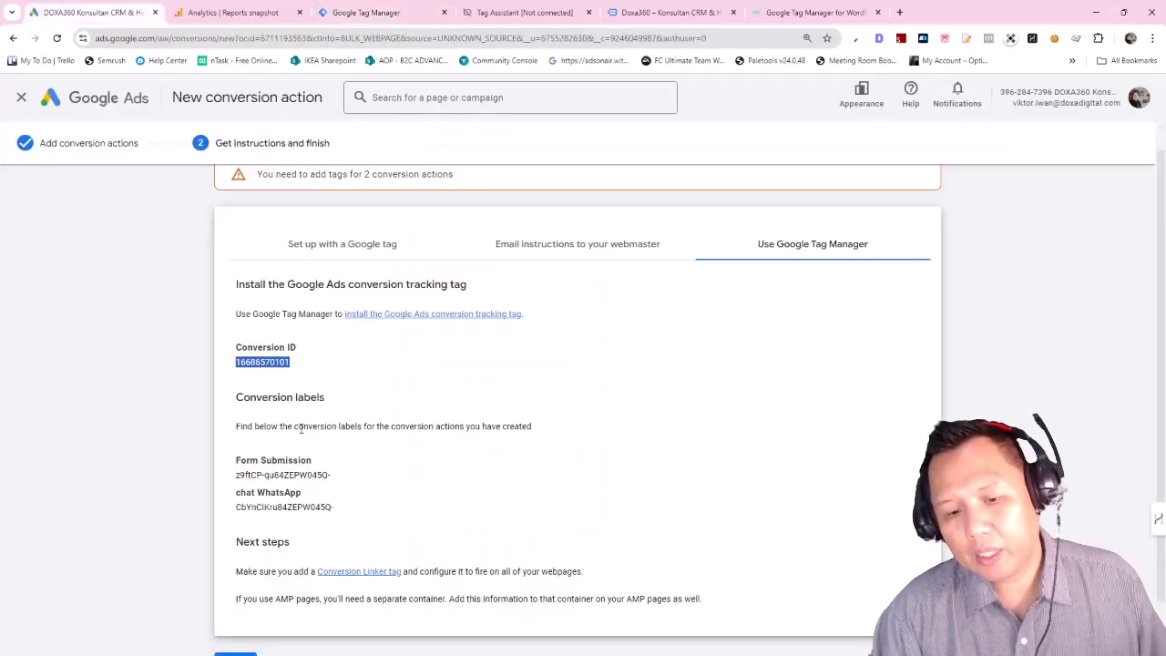
{"action": "scroll", "coordinate": [301, 432], "scroll_direction": "down", "scroll_amount": 1}
{"action": "triple_click", "coordinate": [300, 422]}
{"action": "key", "text": "ctrl+c"}
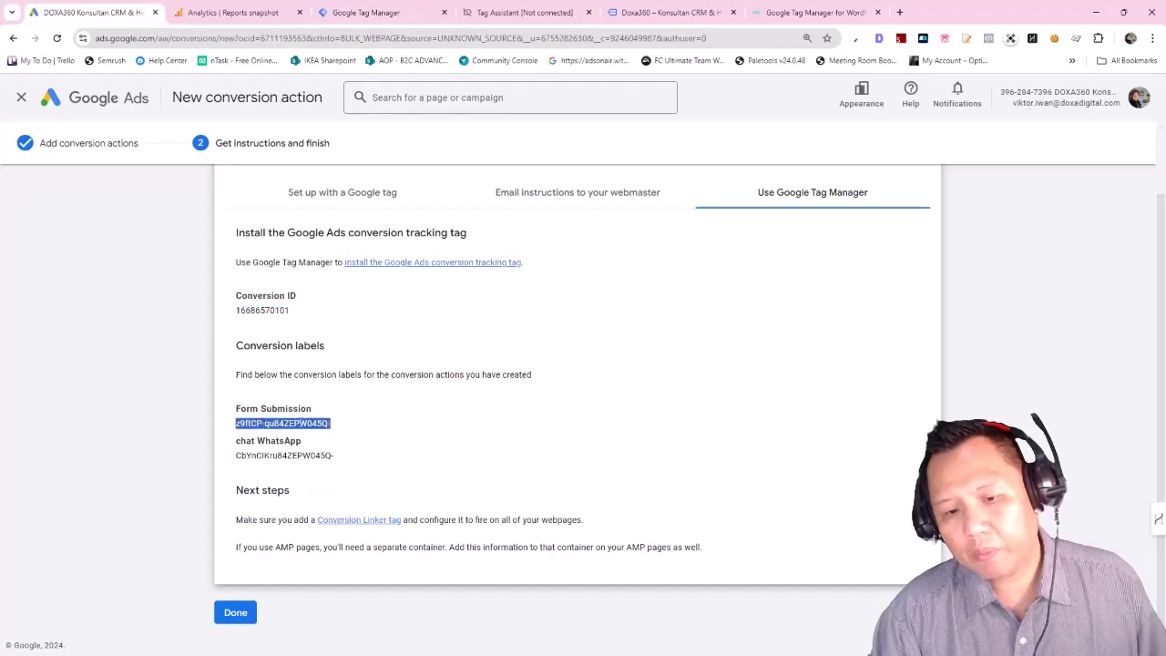
{"action": "left_click", "coordinate": [362, 13]}
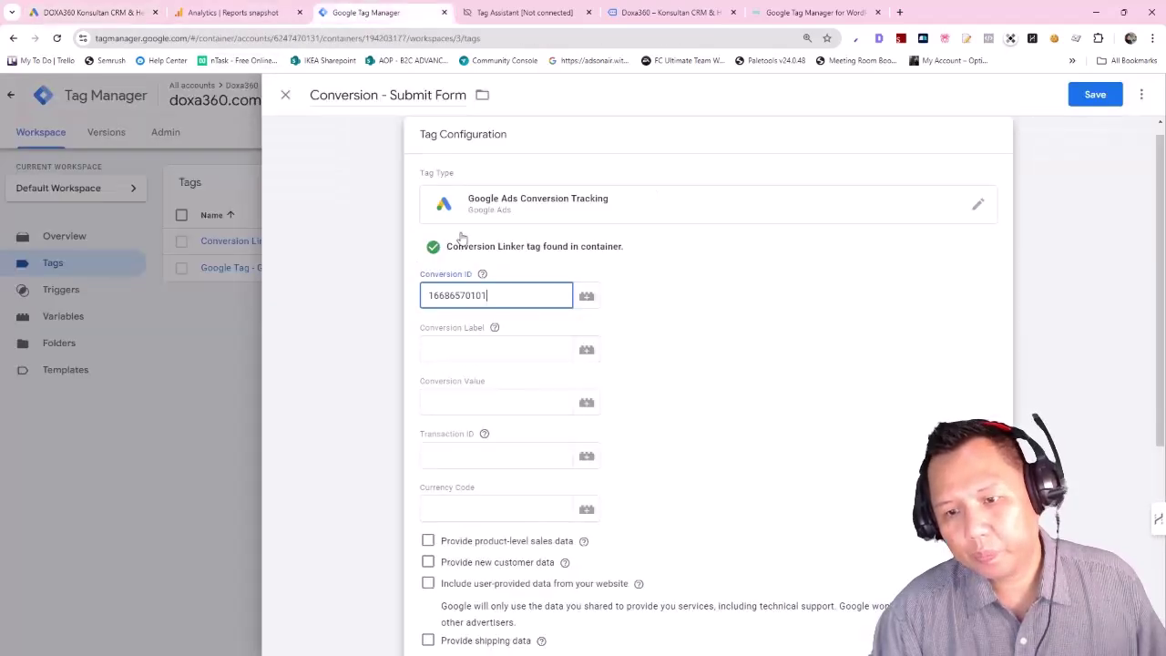
{"action": "left_click", "coordinate": [468, 349]}
{"action": "key", "text": "ctrl+v"}
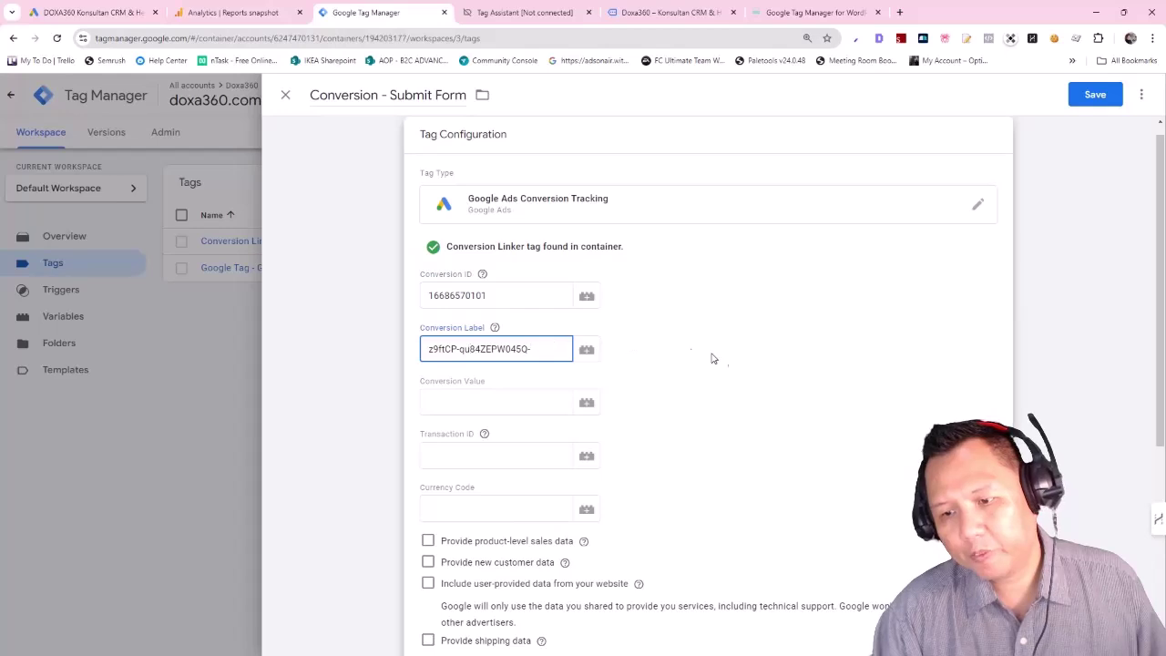
- Save the Conversion - Submit Form tag without a firing trigger
{"action": "scroll", "coordinate": [510, 320], "scroll_direction": "down", "scroll_amount": 2}
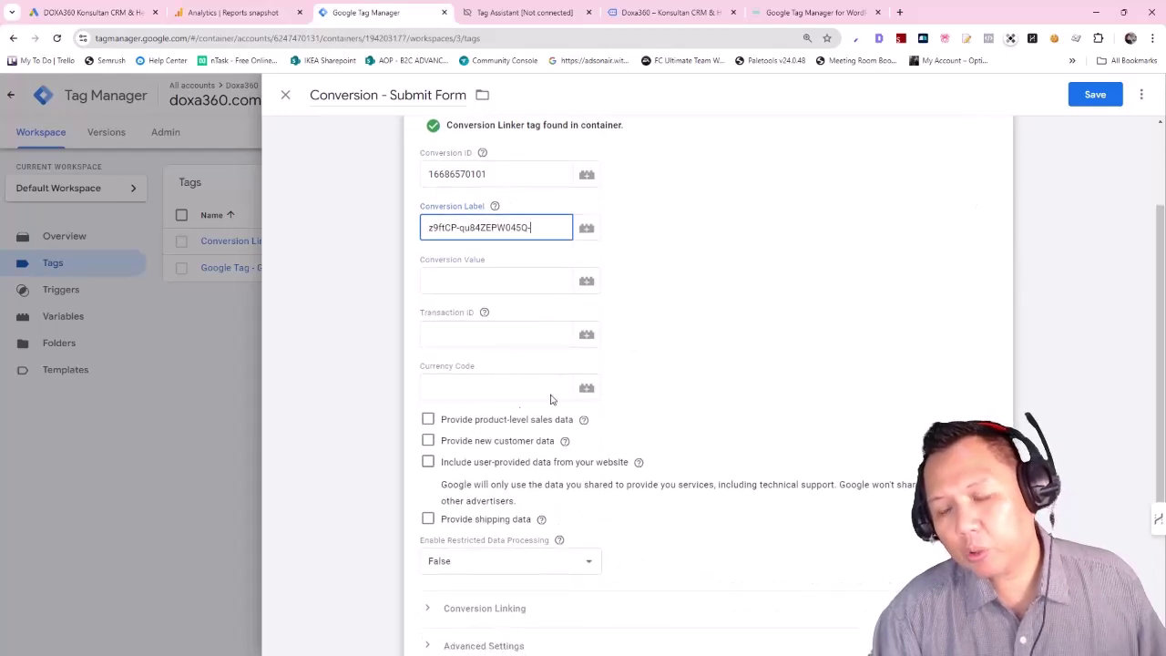
{"action": "scroll", "coordinate": [636, 323], "scroll_direction": "down", "scroll_amount": 3}
{"action": "scroll", "coordinate": [774, 328], "scroll_direction": "up", "scroll_amount": 2}
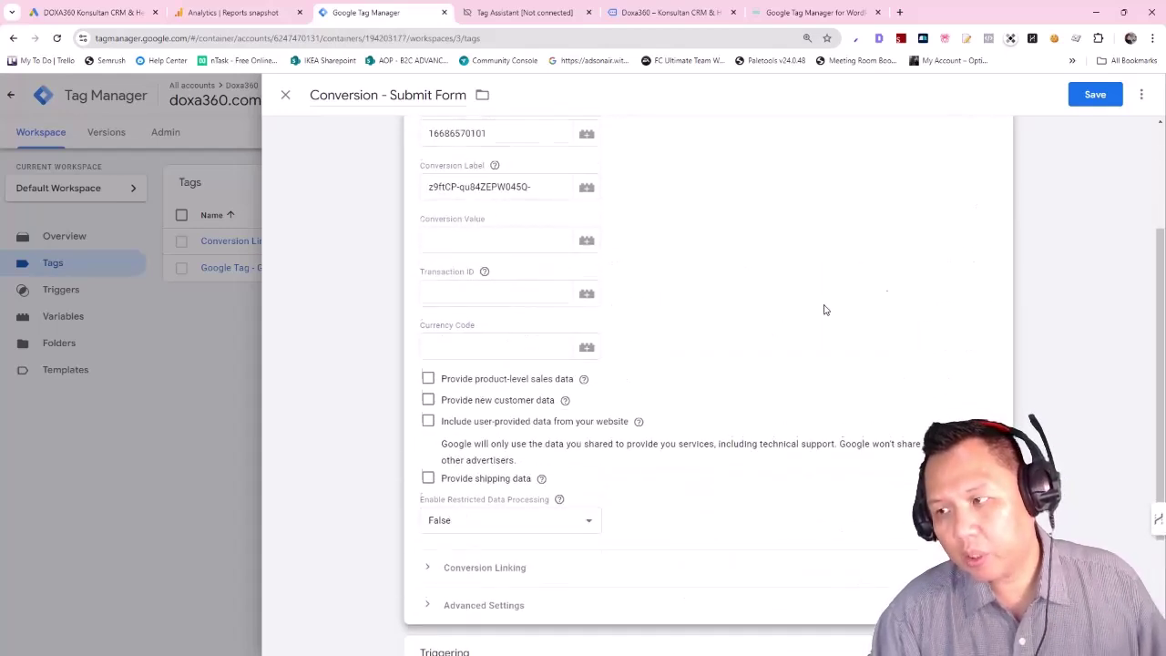
{"action": "left_click", "coordinate": [1095, 94]}
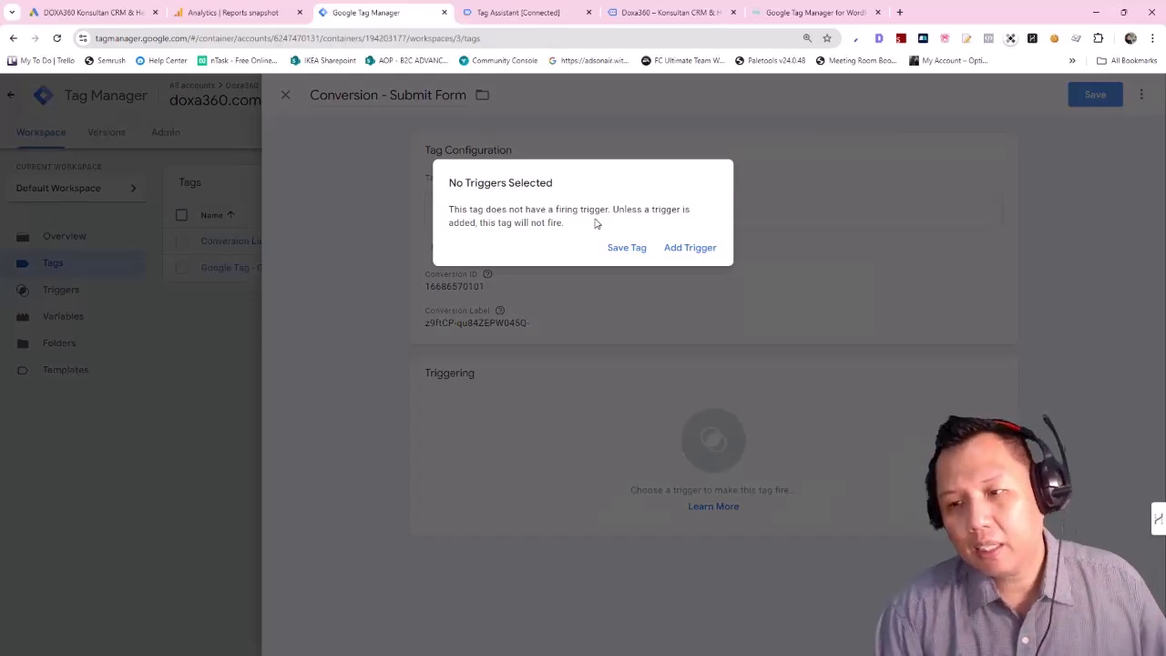
{"action": "left_click", "coordinate": [624, 247]}
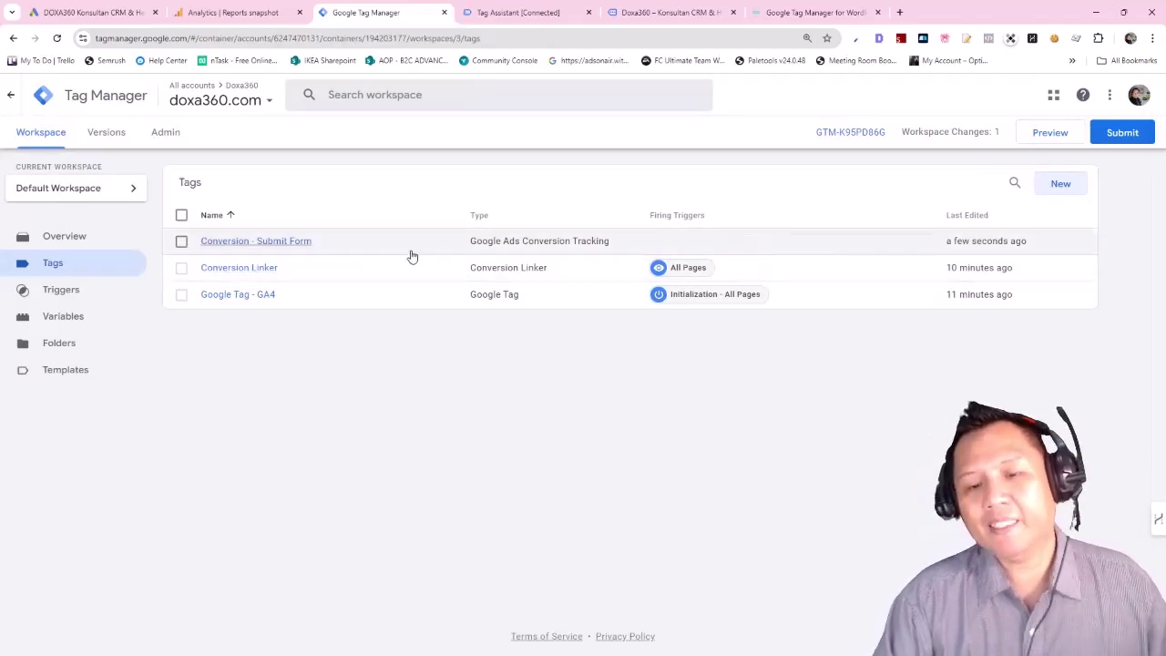
- Create another new tag of type Google Ads Conversion Tracking
{"action": "left_click", "coordinate": [1062, 184]}
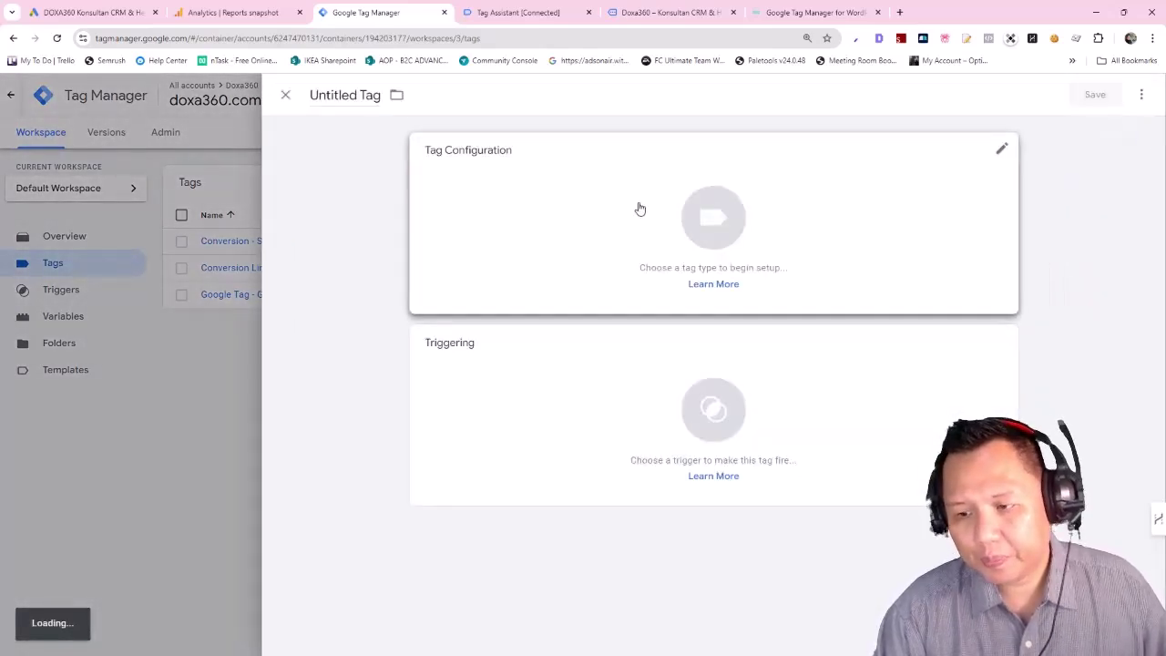
{"action": "left_click", "coordinate": [671, 226]}
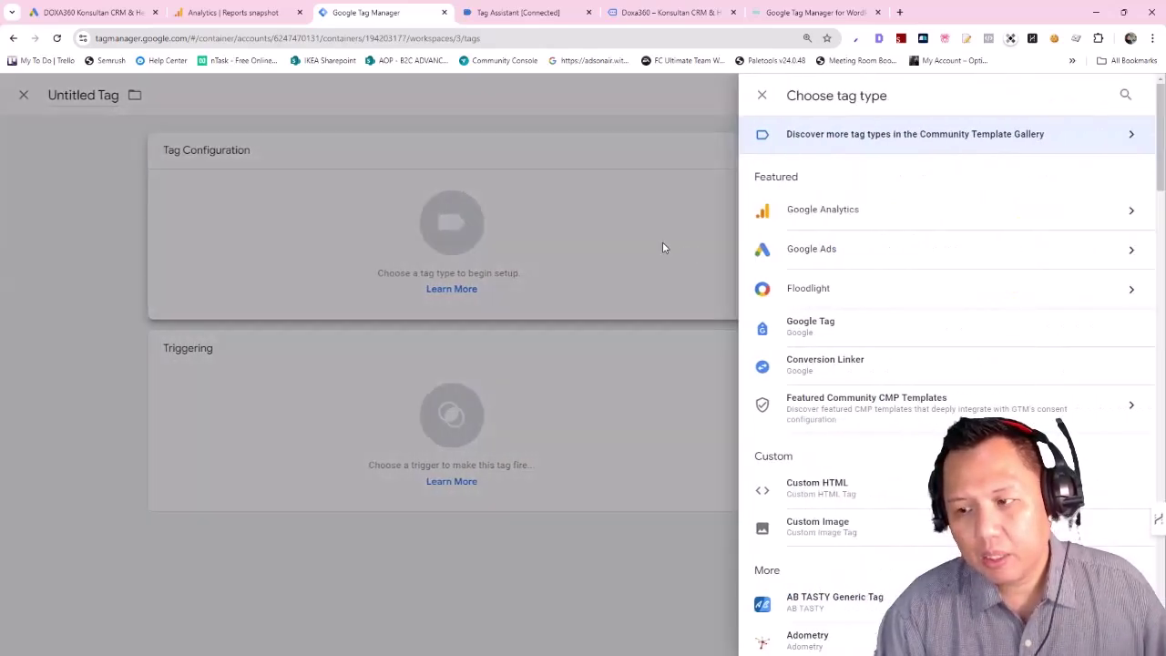
{"action": "left_click", "coordinate": [882, 259]}
{"action": "left_click", "coordinate": [855, 210]}
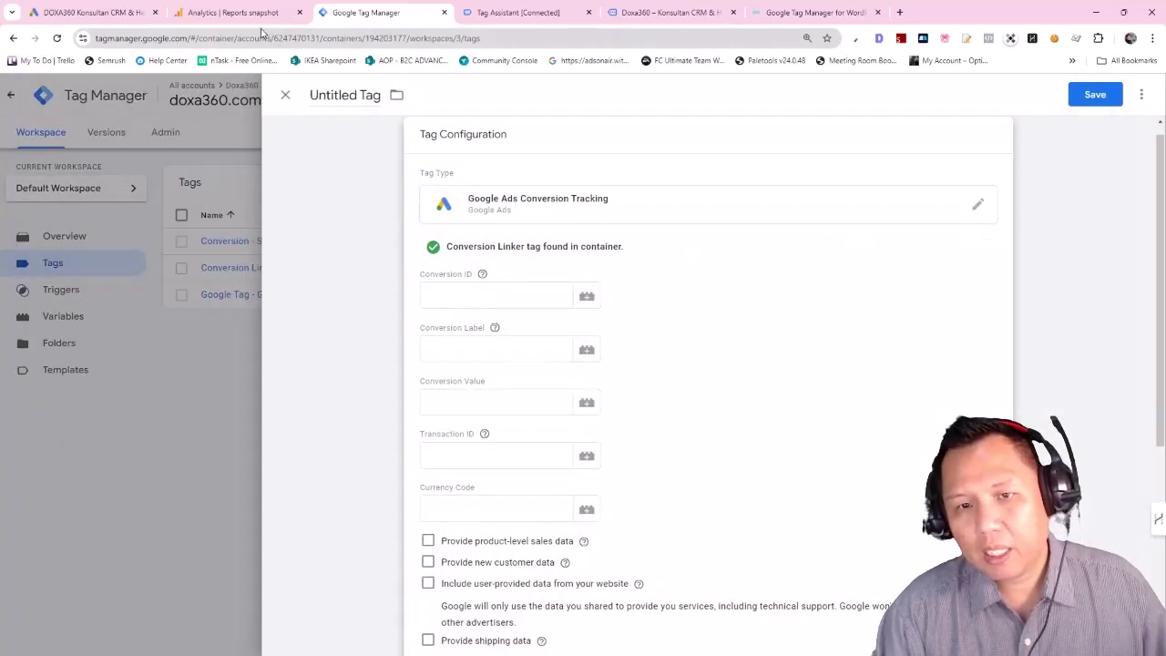
- Copy the conversion ID from Google Ads into the Conversion ID of the new untitled tag
{"action": "left_click", "coordinate": [97, 16]}
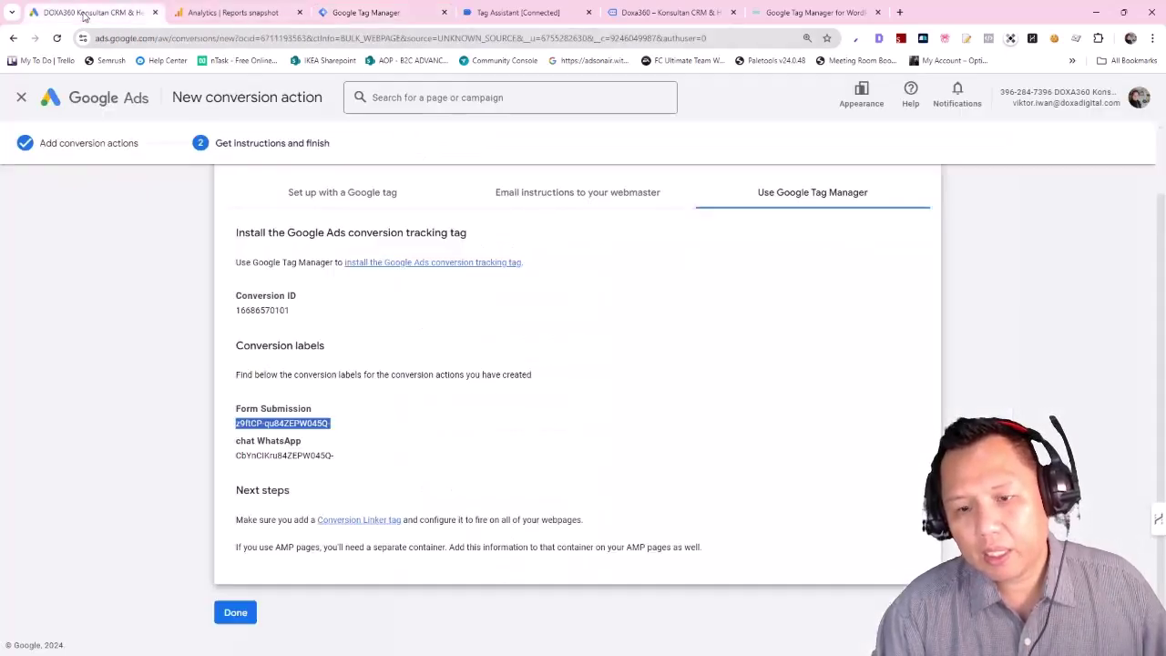
{"action": "double_click", "coordinate": [265, 310]}
{"action": "key", "text": "ctrl+c"}
{"action": "left_click", "coordinate": [376, 13]}
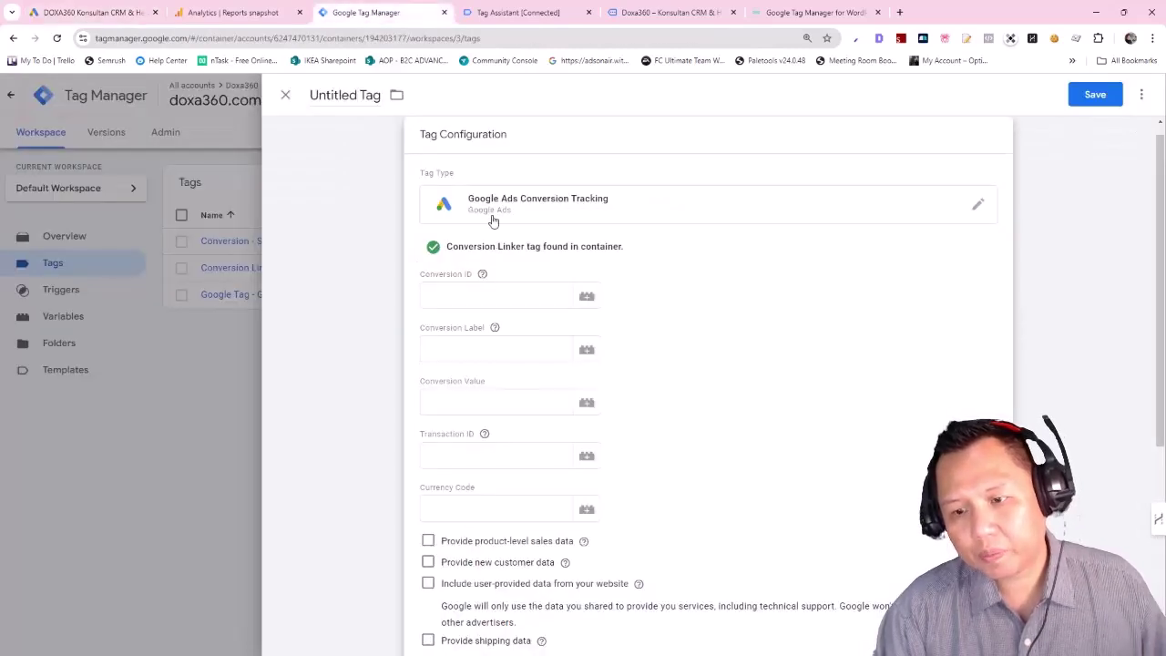
{"action": "left_click", "coordinate": [455, 295]}
{"action": "key", "text": "ctrl+v"}
- Copy the chat WhatsApp conversion label from Google Ads into the Conversion Label of the new untitled tag
{"action": "left_click", "coordinate": [55, 11]}
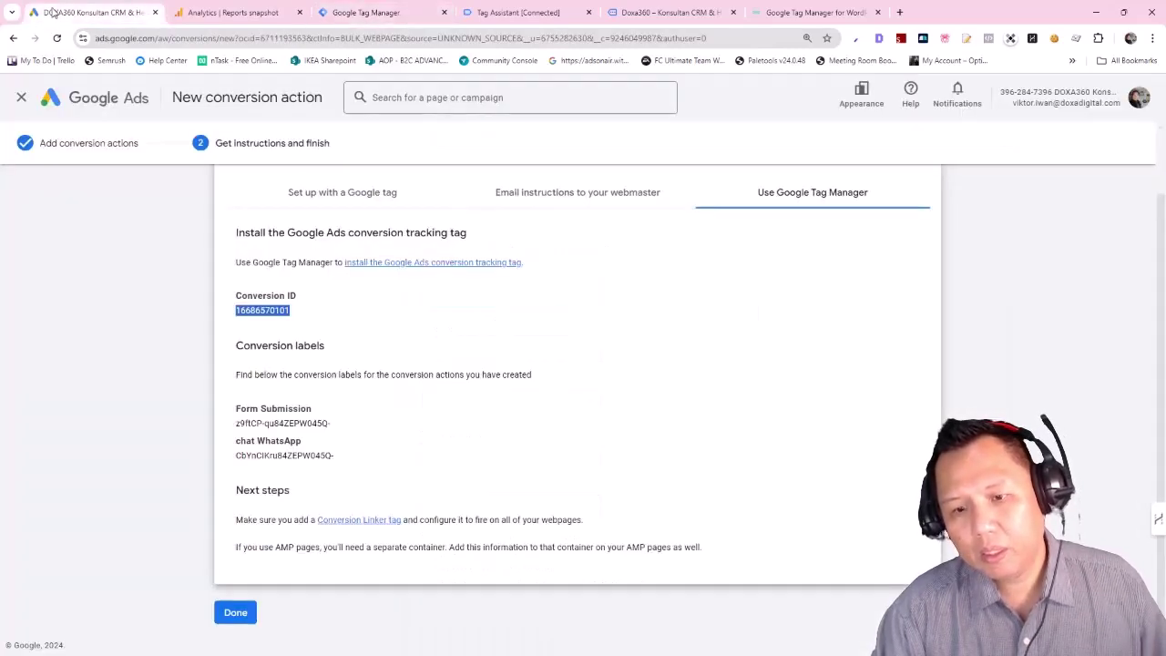
{"action": "double_click", "coordinate": [282, 455]}
{"action": "key", "text": "ctrl+c"}
{"action": "left_click", "coordinate": [369, 13]}
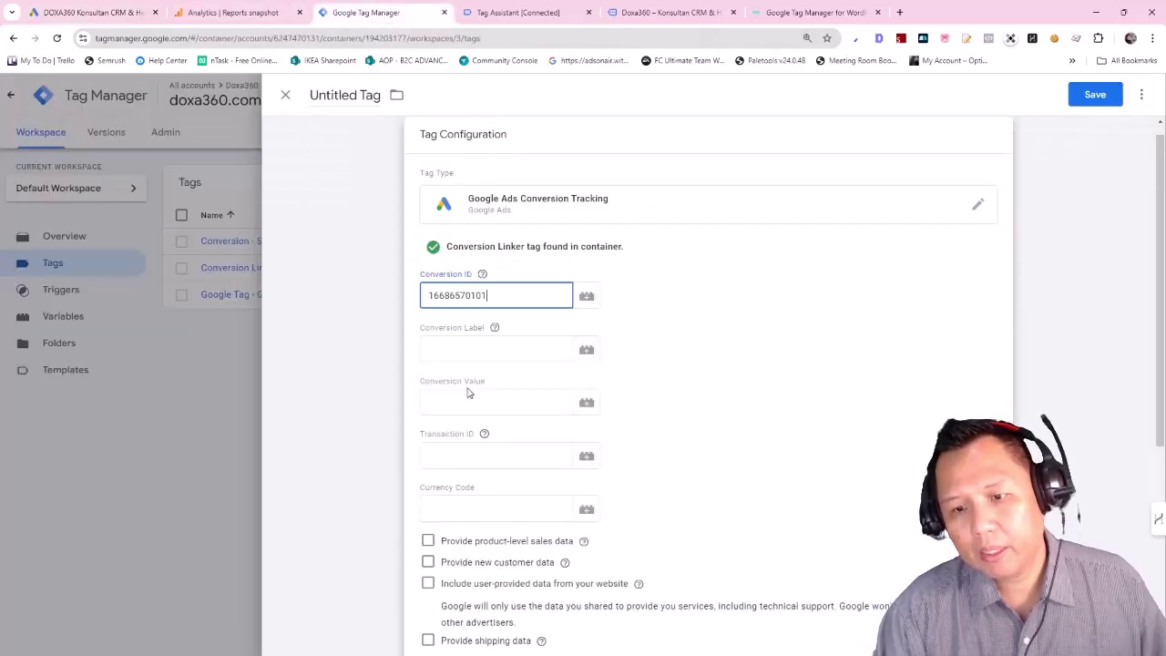
{"action": "left_click", "coordinate": [468, 344]}
{"action": "key", "text": "ctrl+v"}
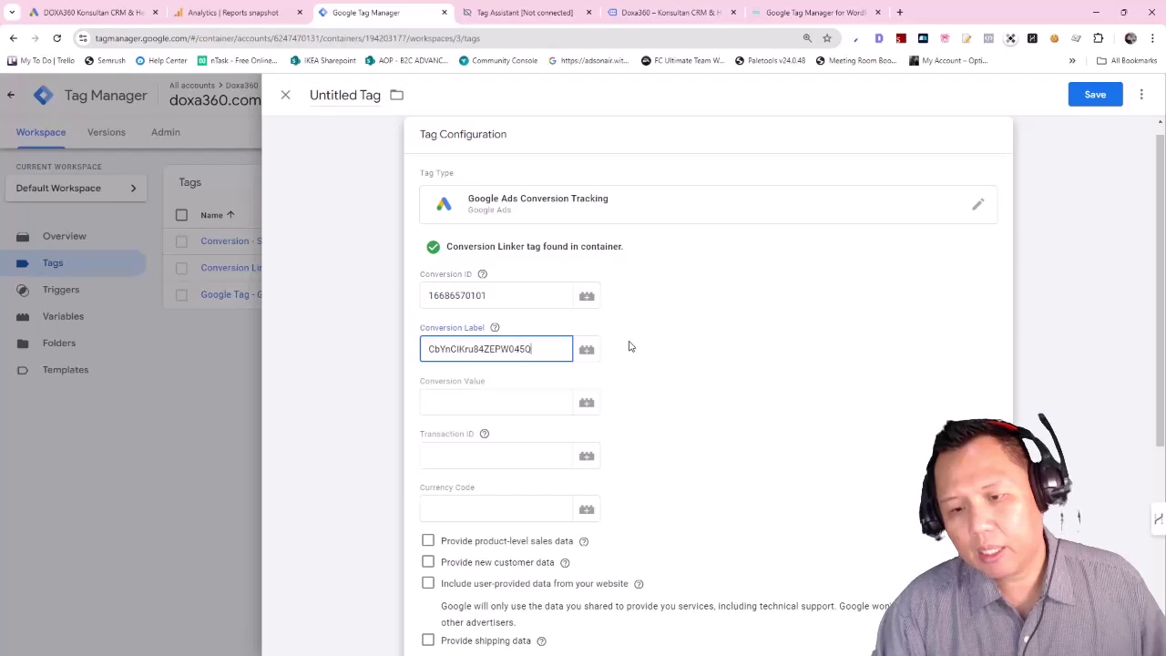
- Save the WhatsApp tag without a firing trigger under the name Conversion - Chat WhatsApp
{"action": "left_click", "coordinate": [1098, 102]}
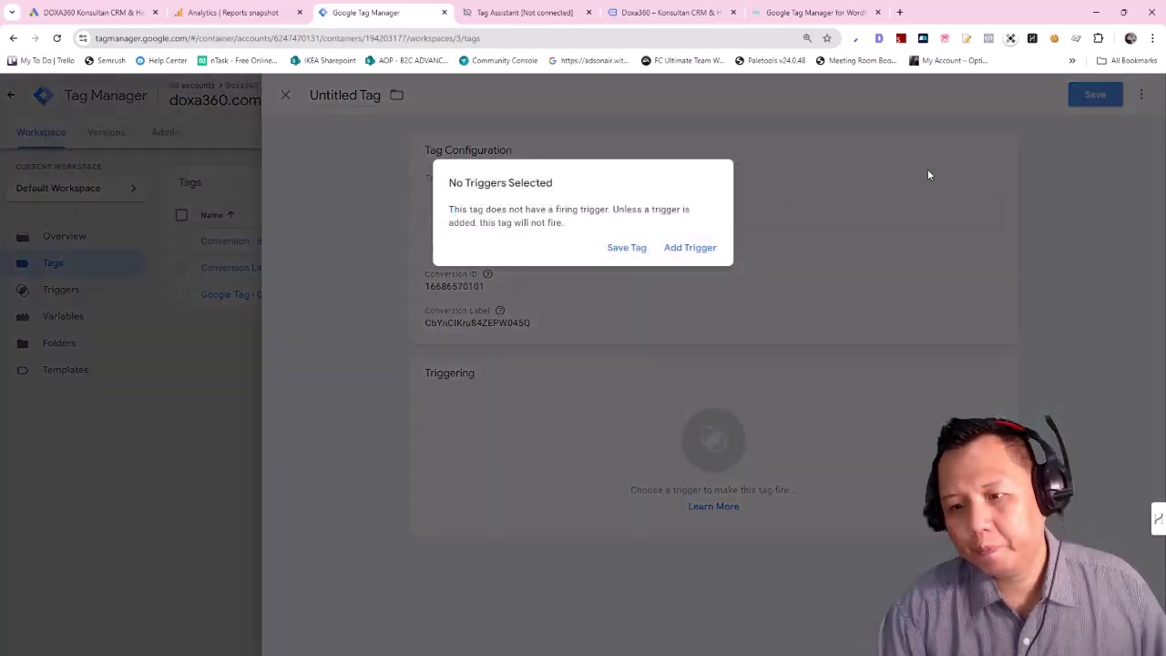
{"action": "left_click", "coordinate": [628, 248]}
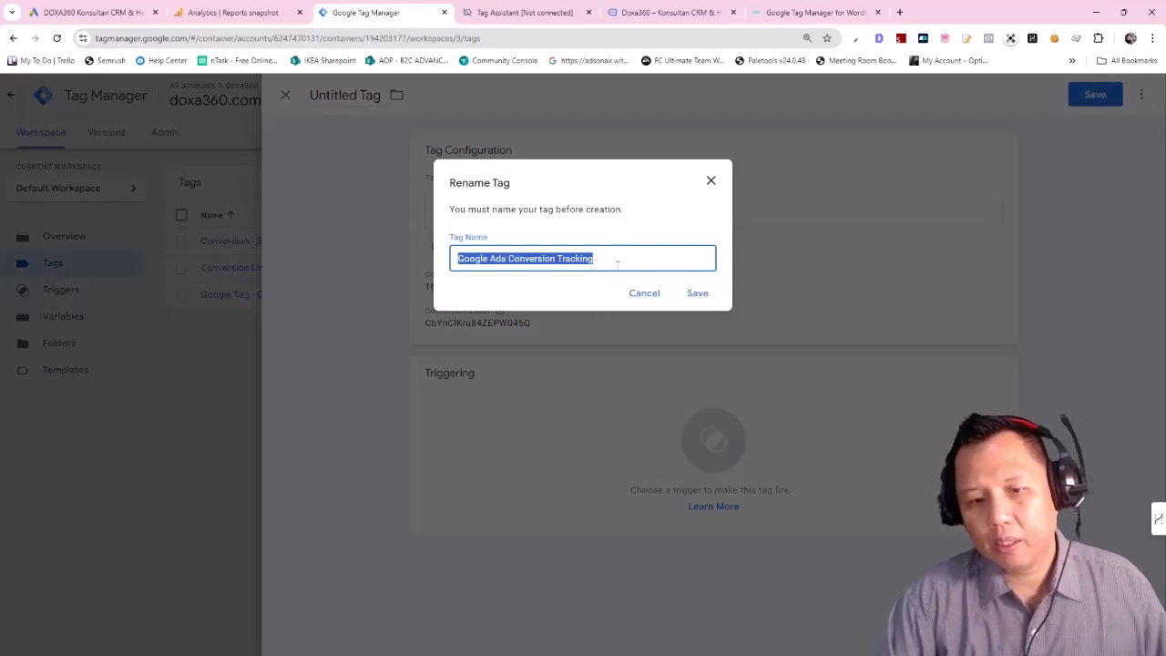
{"action": "type", "text": "Conversion - Chat WhatsApp"}
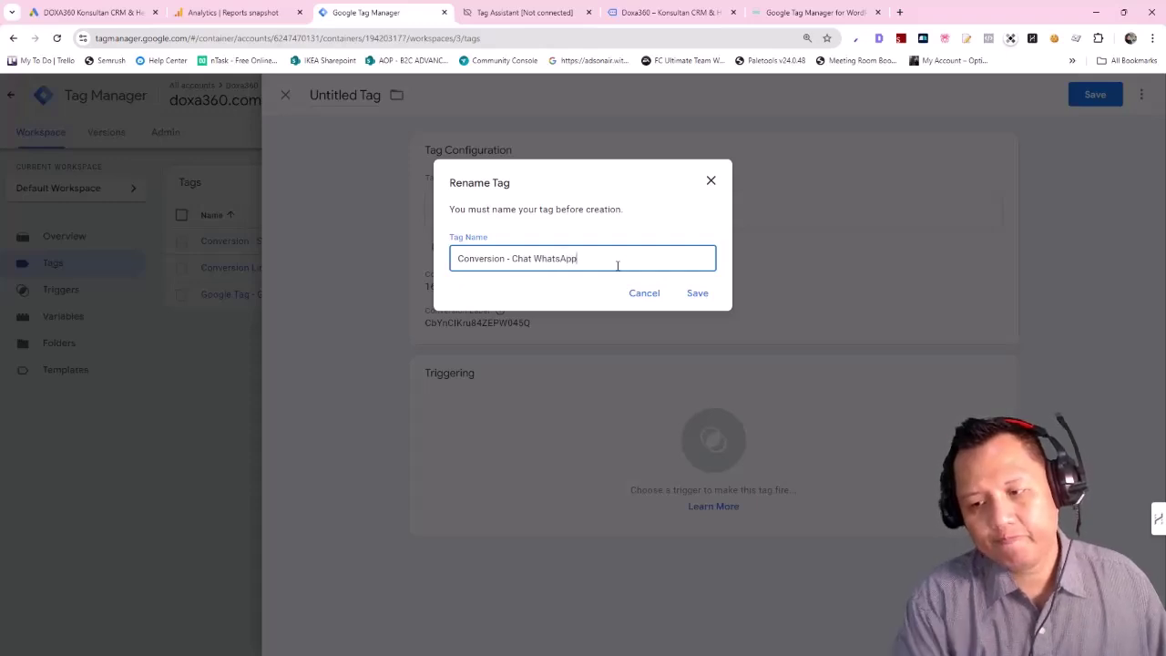
{"action": "left_click", "coordinate": [702, 298]}
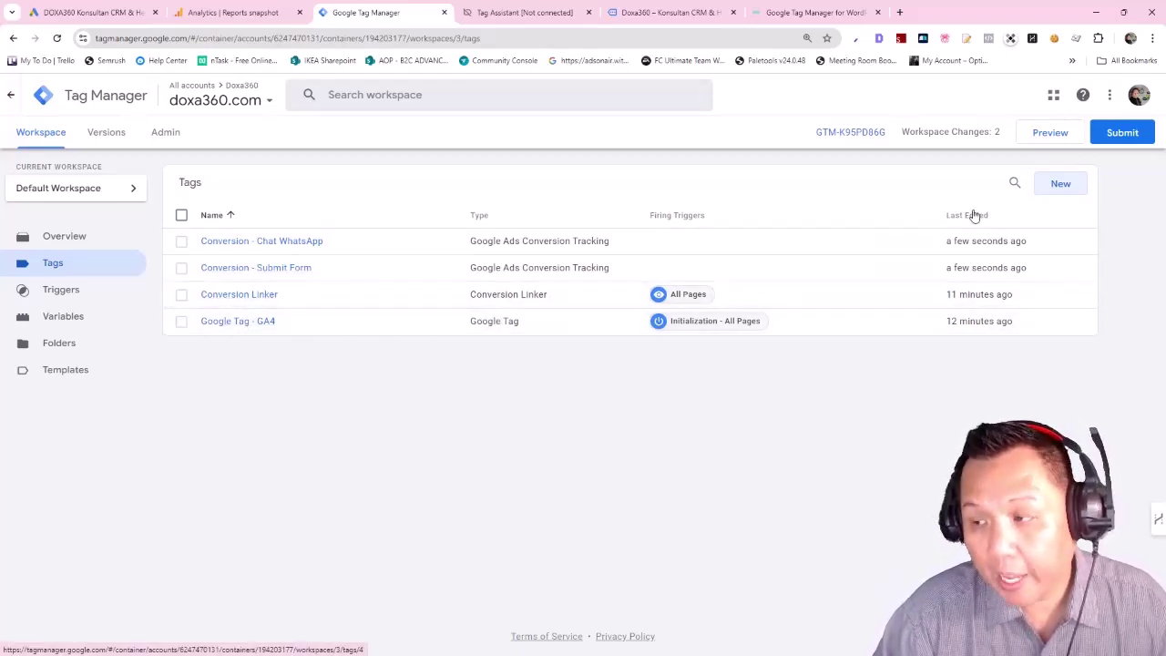
- Create a new tag of type Google Tag and name it Google Tag - Google Ads
{"action": "left_click", "coordinate": [1057, 183]}
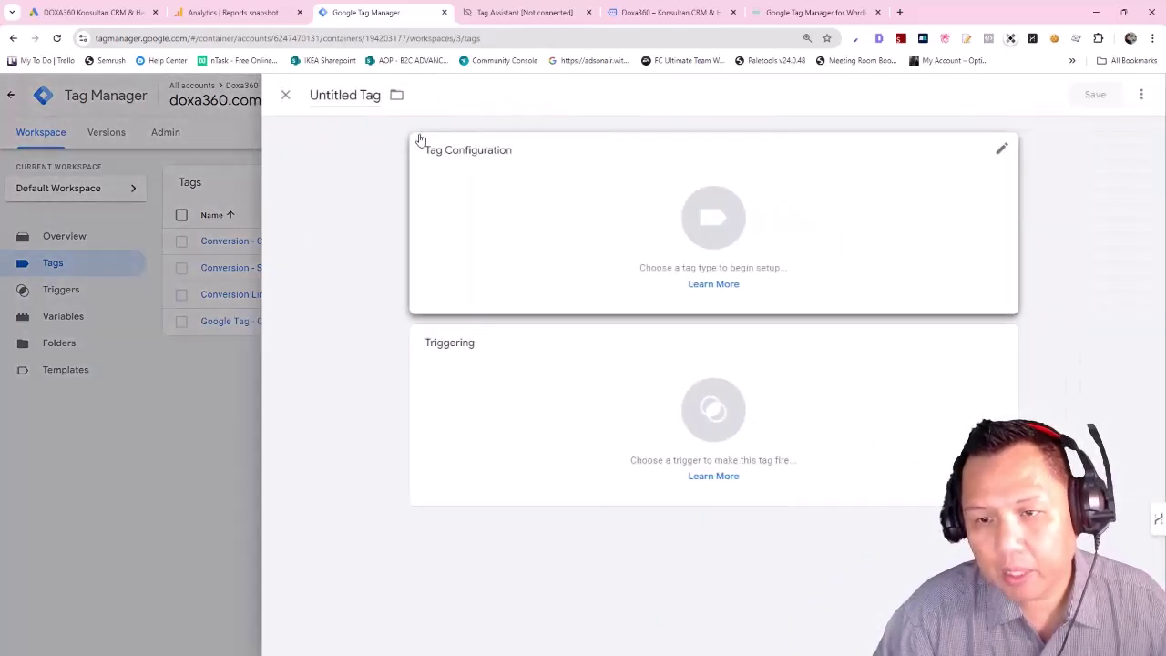
{"action": "left_click", "coordinate": [538, 201]}
{"action": "left_click", "coordinate": [793, 251]}
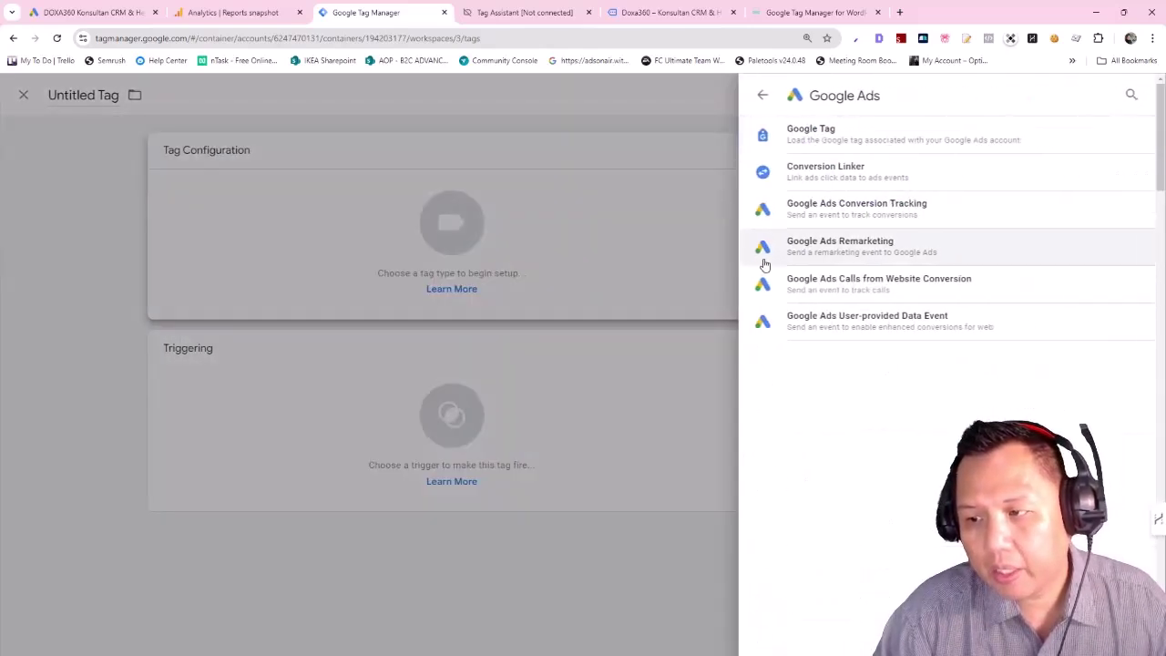
{"action": "left_click", "coordinate": [807, 143]}
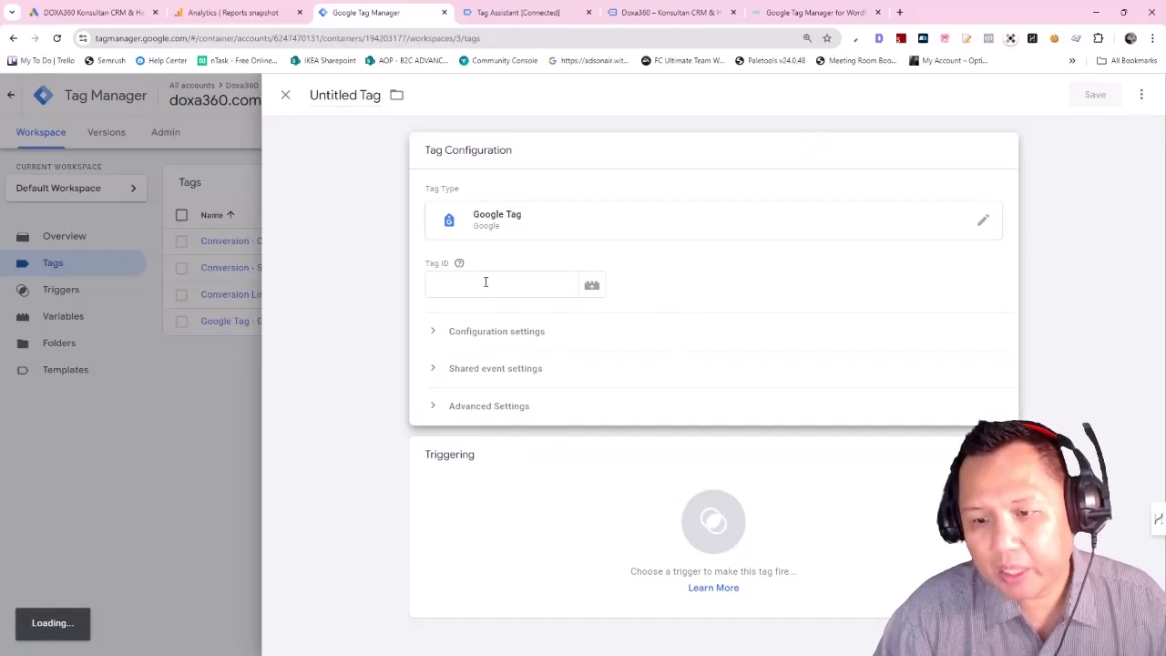
{"action": "left_click", "coordinate": [343, 95]}
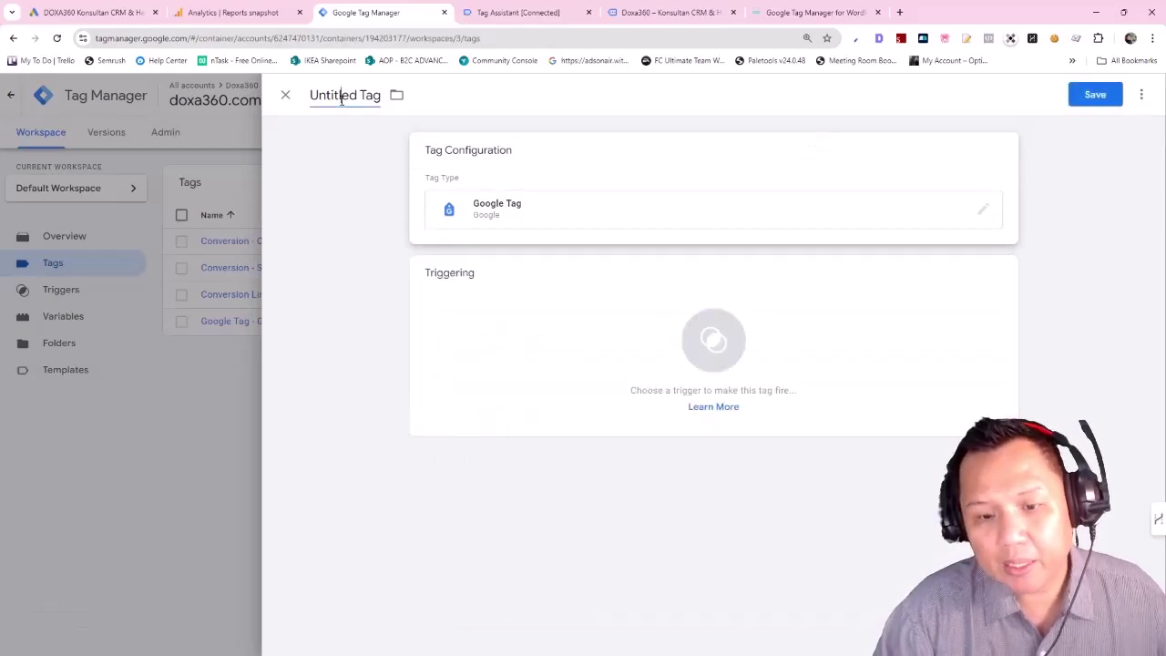
{"action": "type", "text": "Google Tag - Google Ads"}
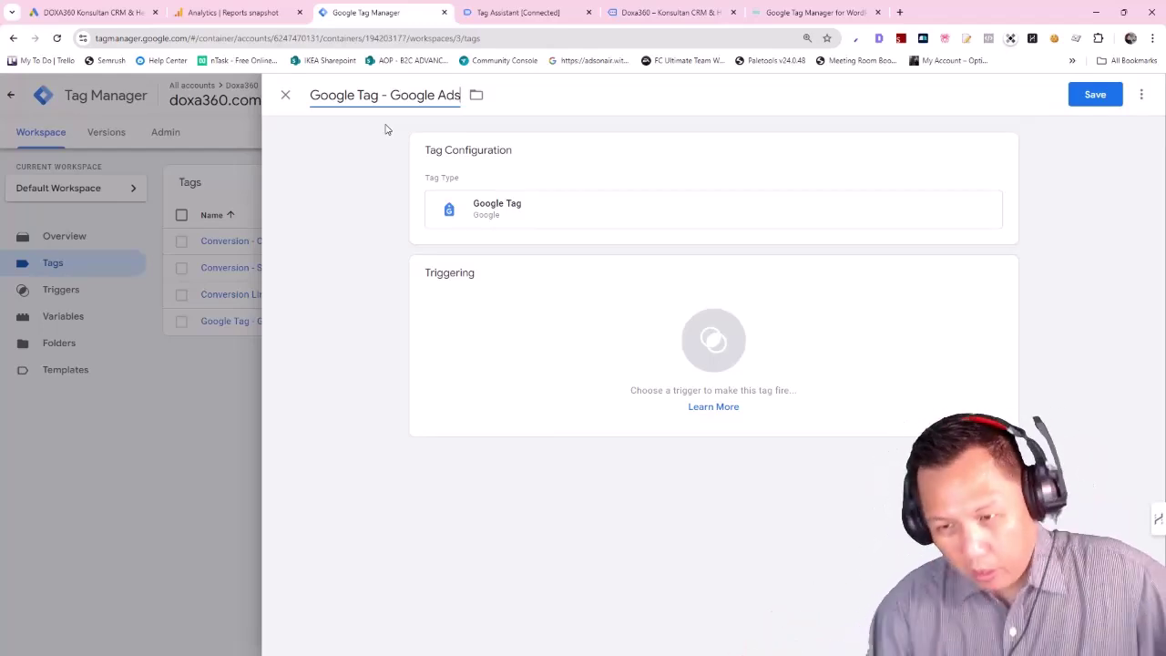
- Set the Google Tag - Google Ads tag to fire on Initialization - All Pages and try to save it
{"action": "left_click", "coordinate": [631, 355]}
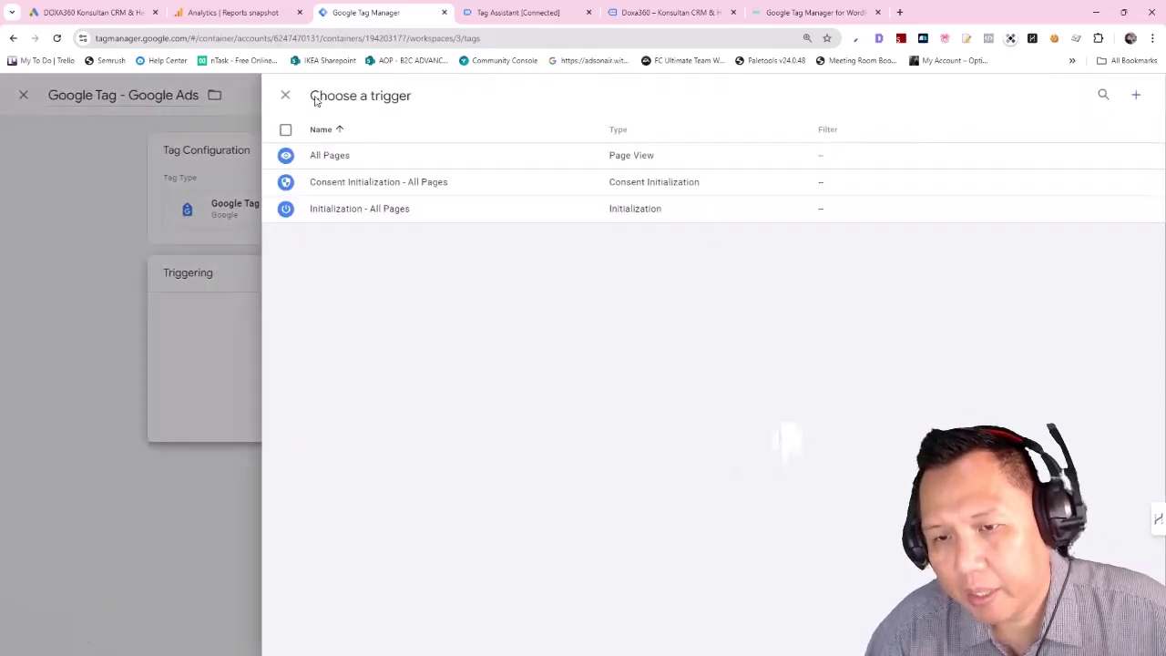
{"action": "left_click", "coordinate": [346, 212]}
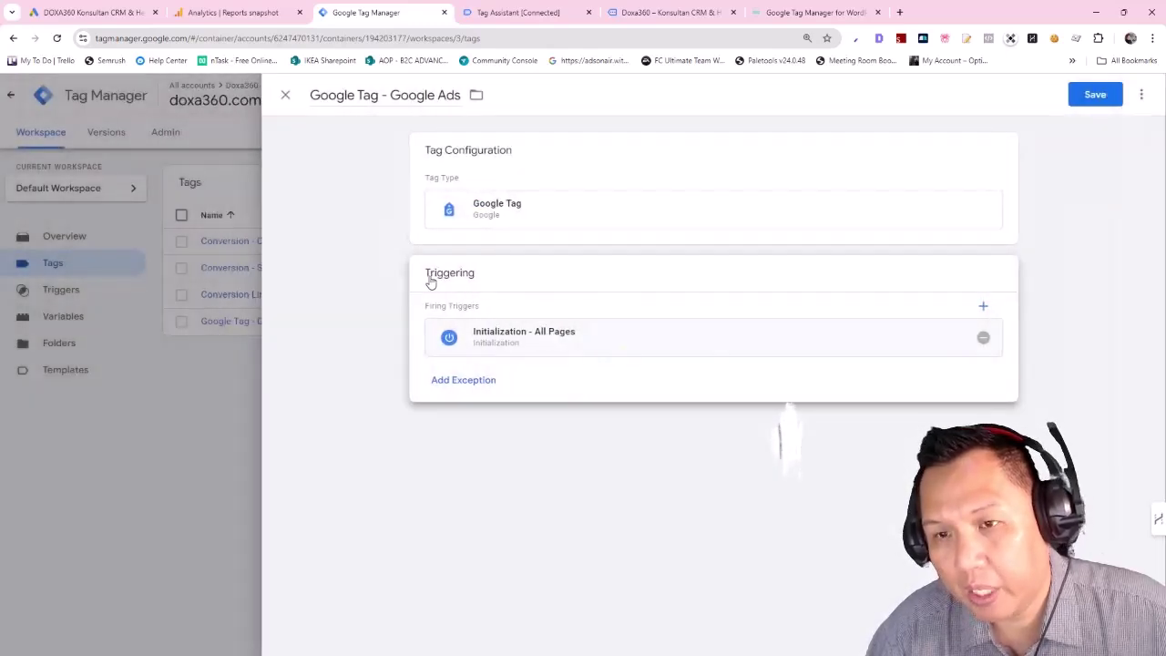
{"action": "left_click", "coordinate": [1089, 94]}
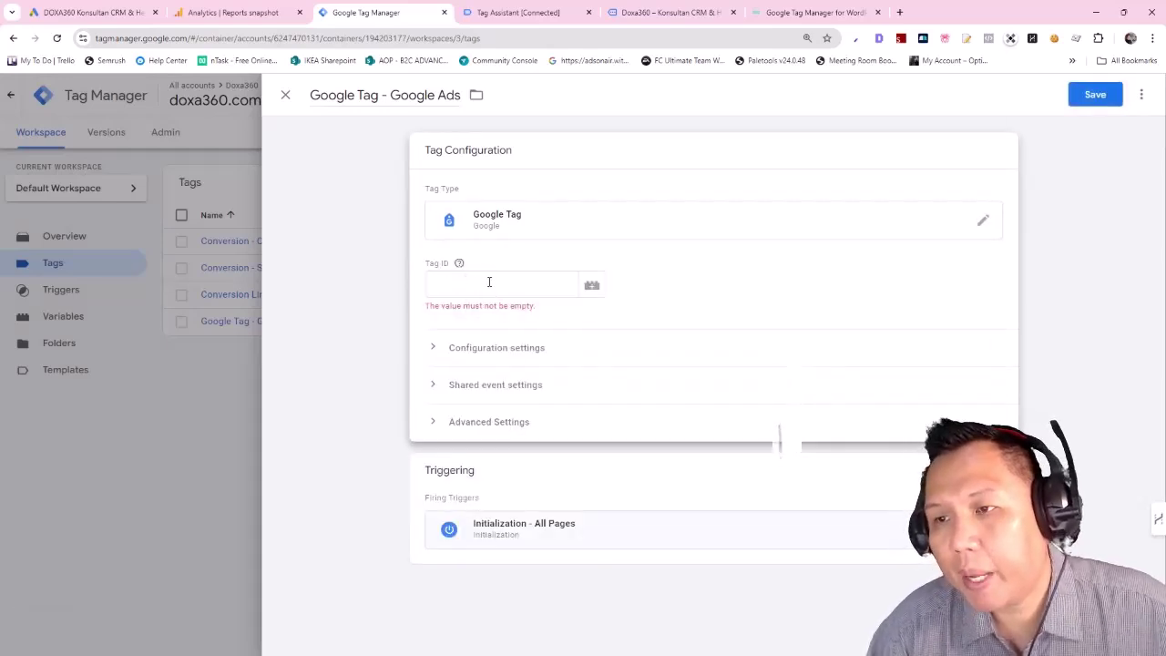
- Switch to Google Ads and finish the new conversion action setup
{"action": "left_click", "coordinate": [538, 286]}
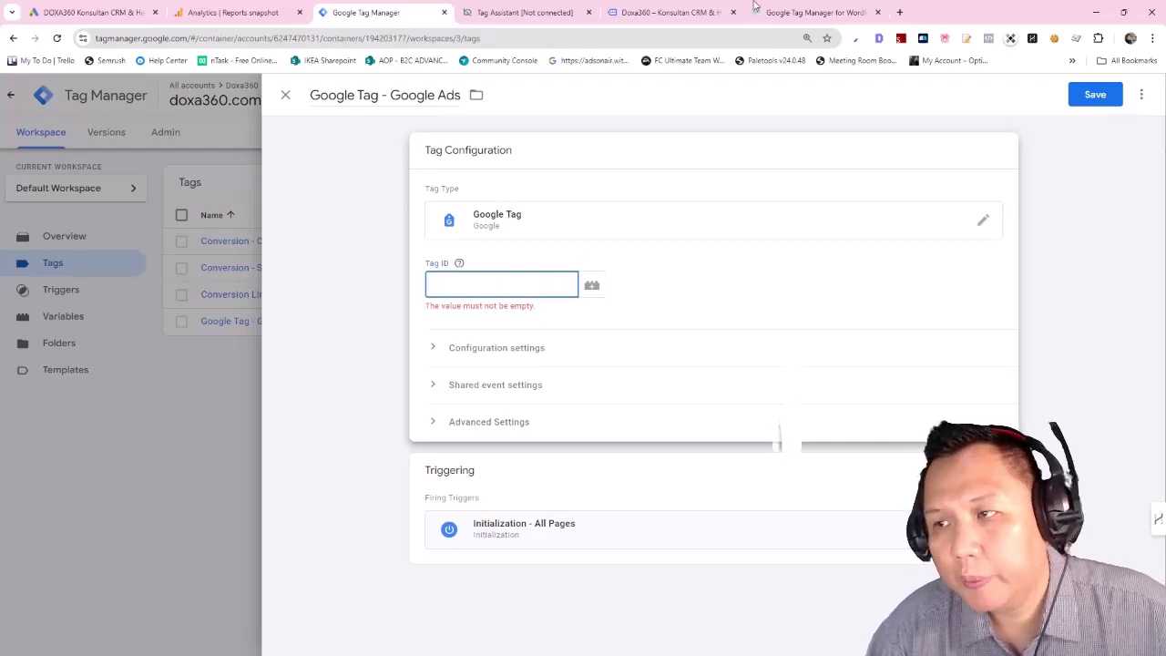
{"action": "left_click", "coordinate": [60, 13]}
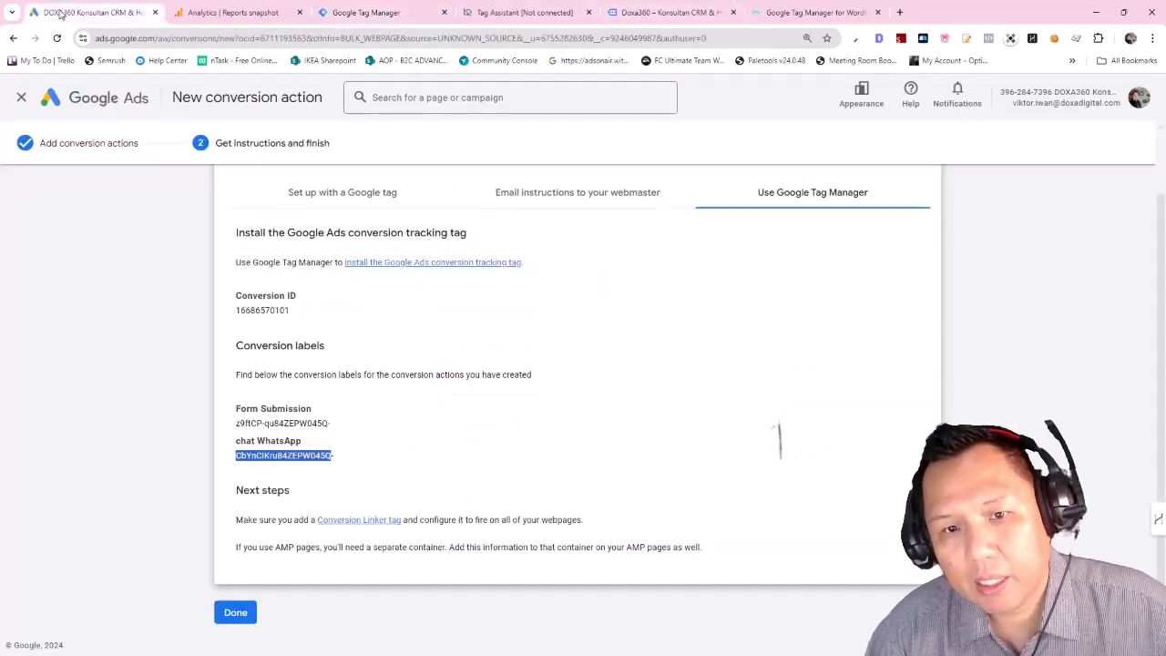
{"action": "left_click", "coordinate": [235, 612]}
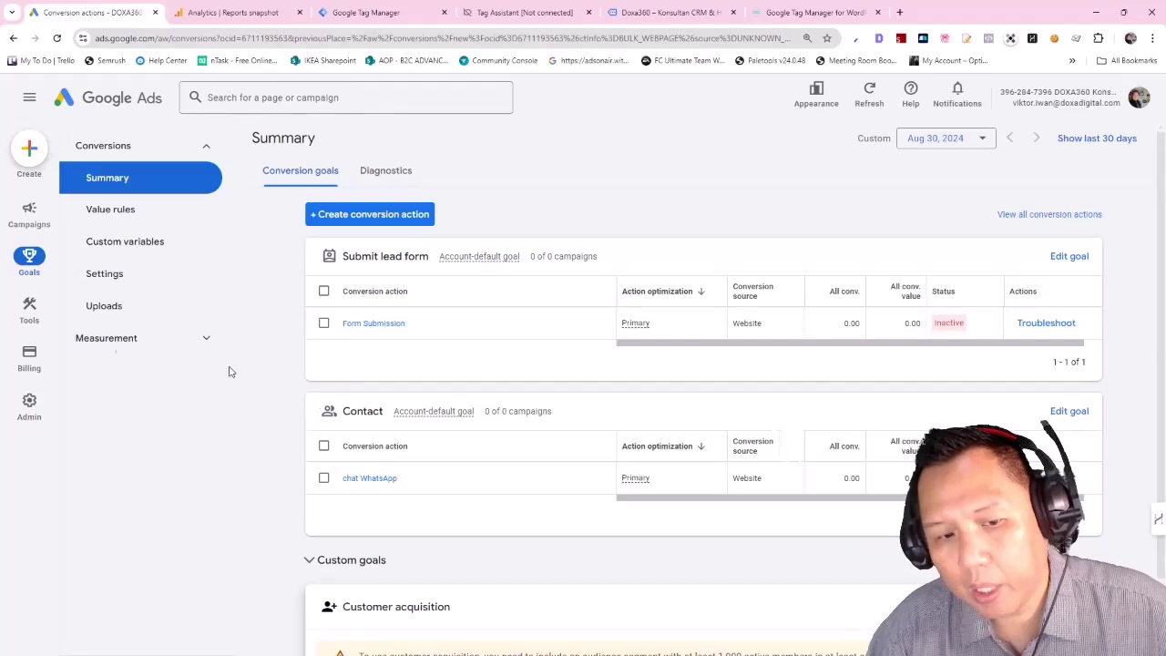
- Look for the Google tag ID in the account settings, conversion settings, measurement options, diagnostics and conversion goals summary
{"action": "mouse_move", "coordinate": [31, 311]}
{"action": "mouse_move", "coordinate": [36, 411]}
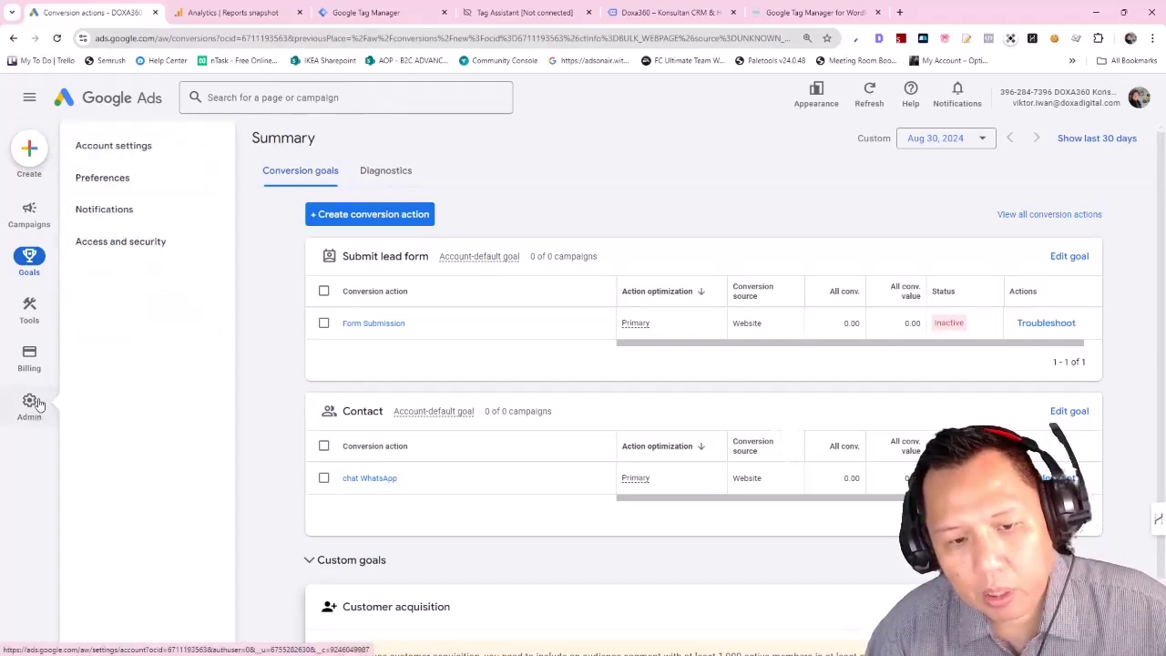
{"action": "mouse_move", "coordinate": [34, 360]}
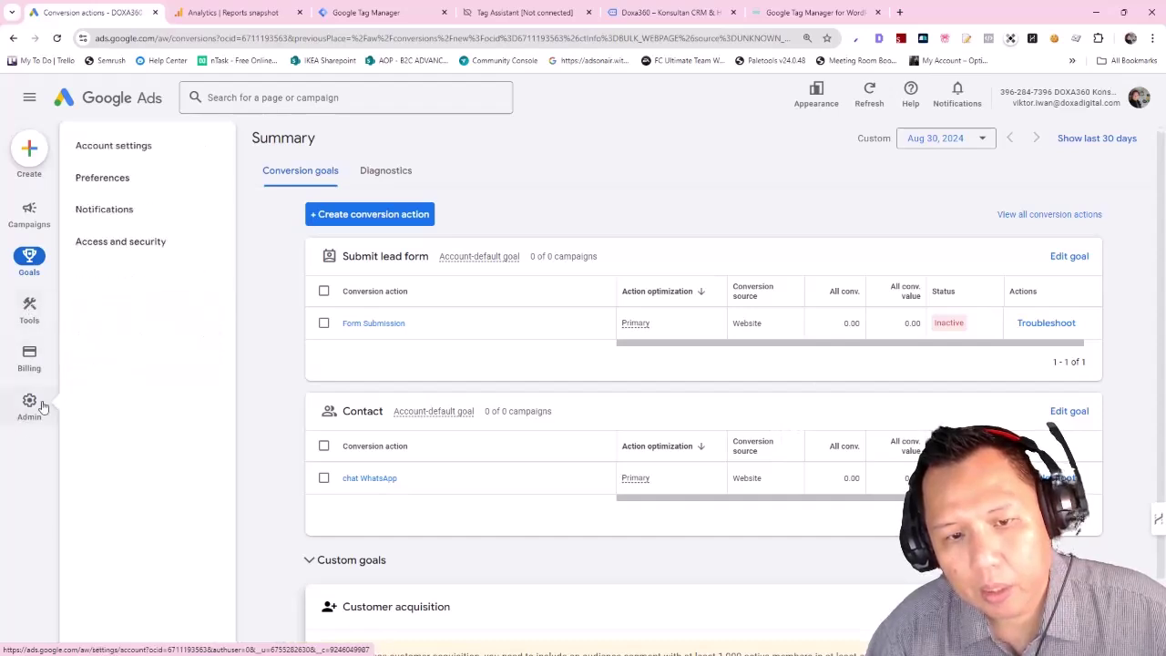
{"action": "left_click", "coordinate": [99, 148]}
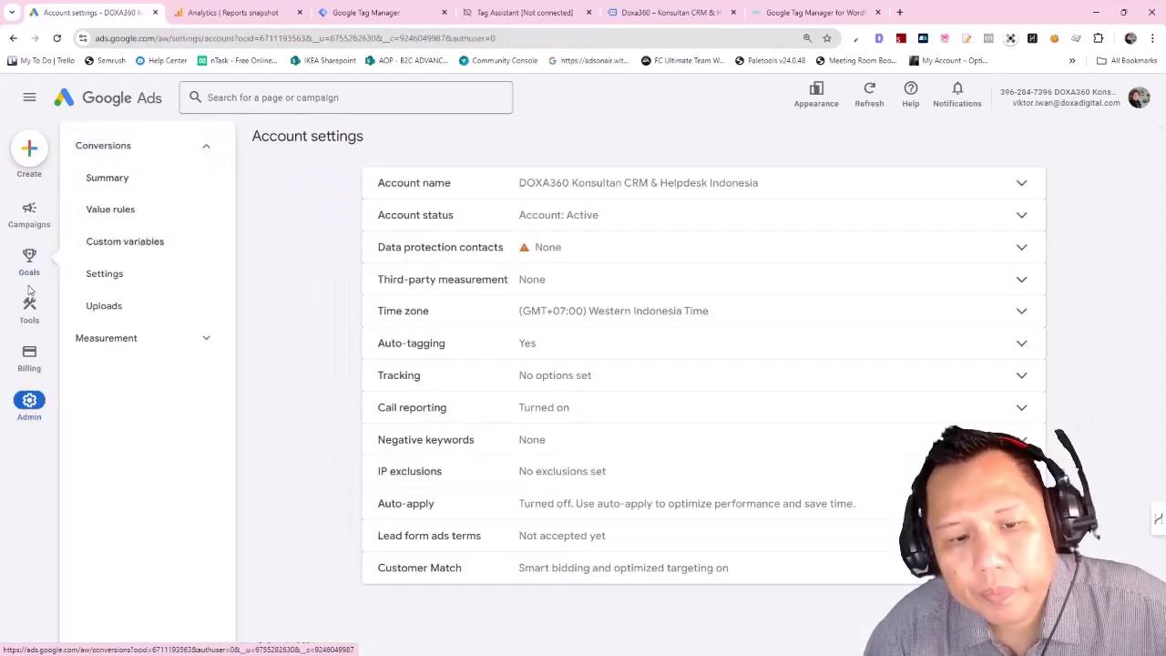
{"action": "mouse_move", "coordinate": [31, 264]}
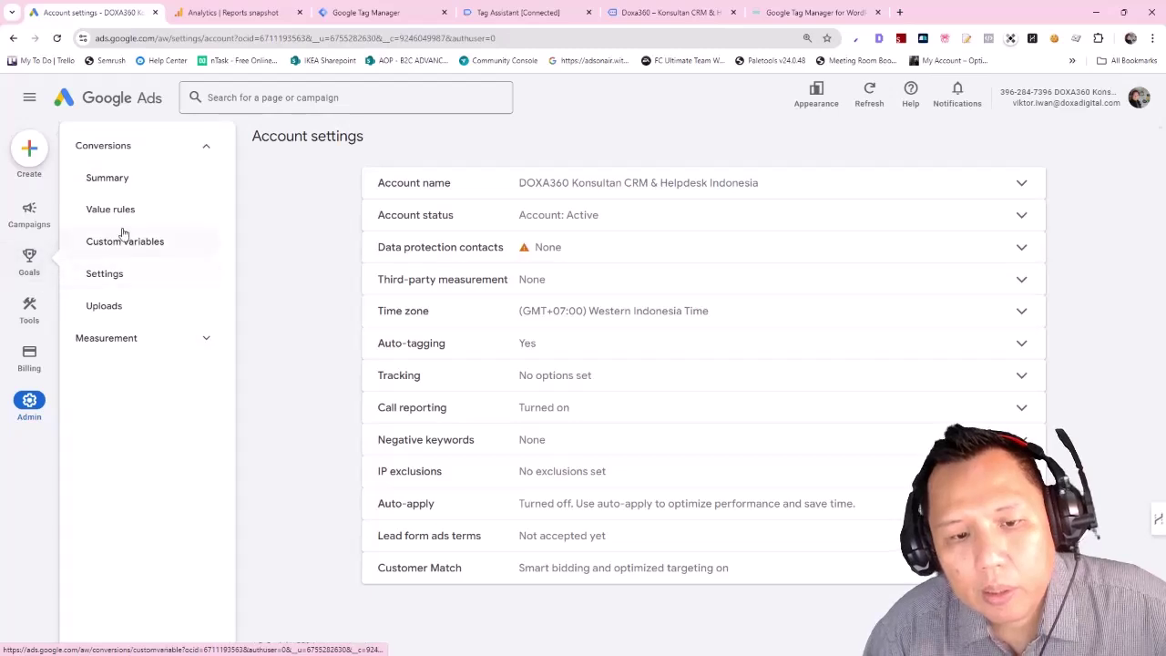
{"action": "left_click", "coordinate": [108, 275]}
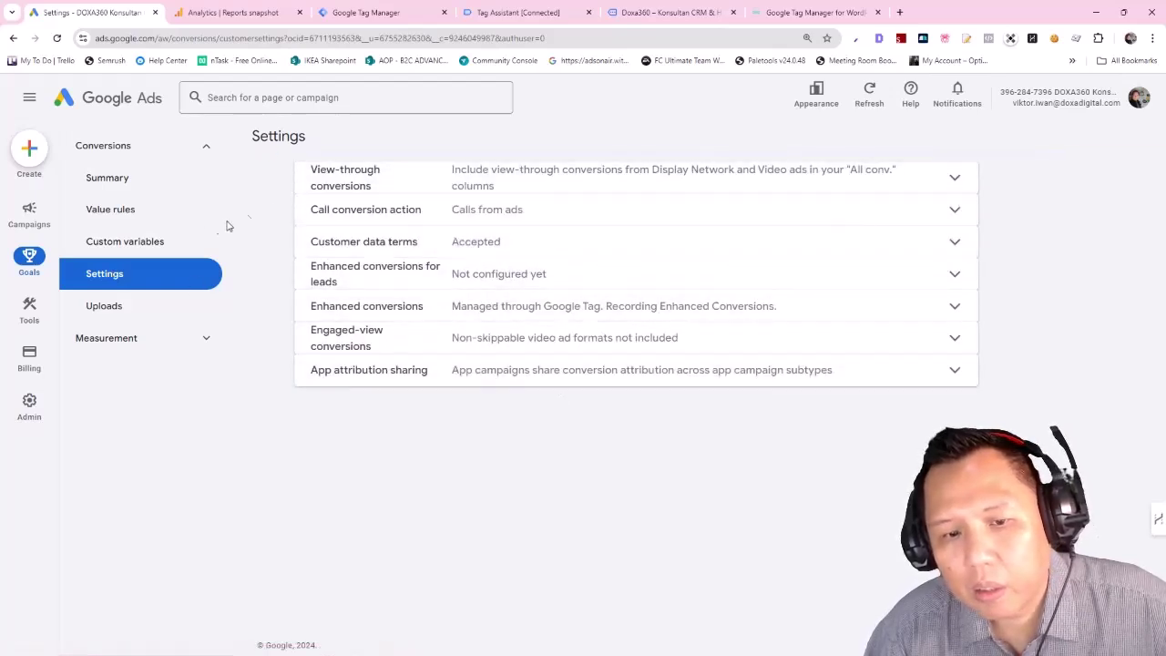
{"action": "left_click", "coordinate": [109, 180]}
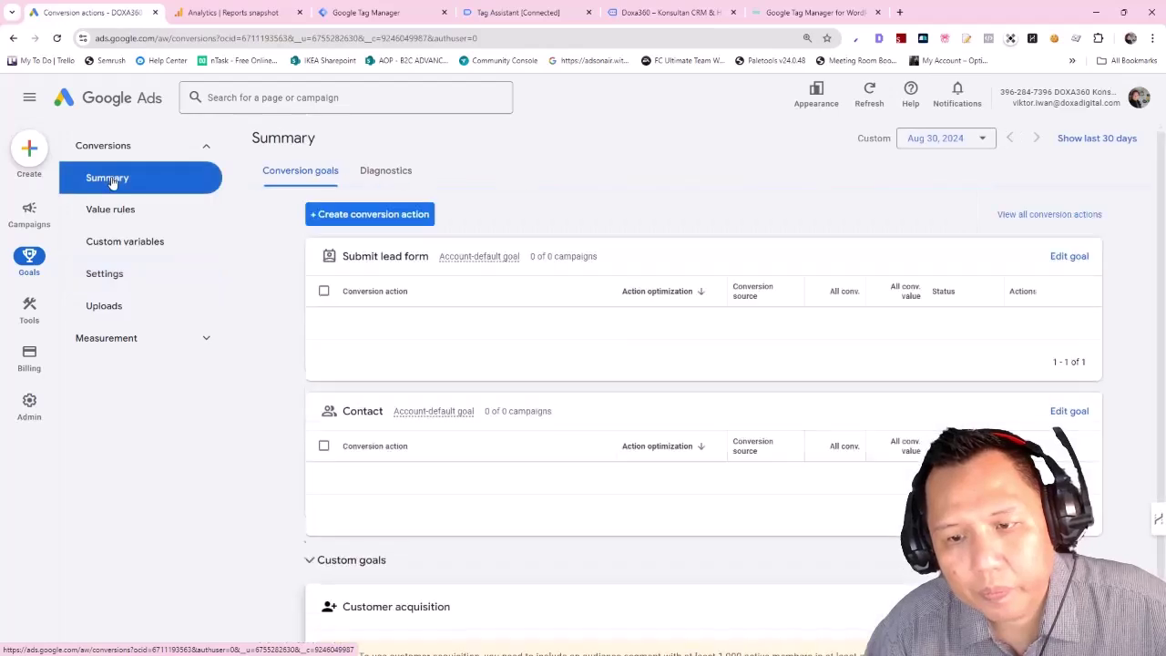
{"action": "left_click", "coordinate": [194, 339]}
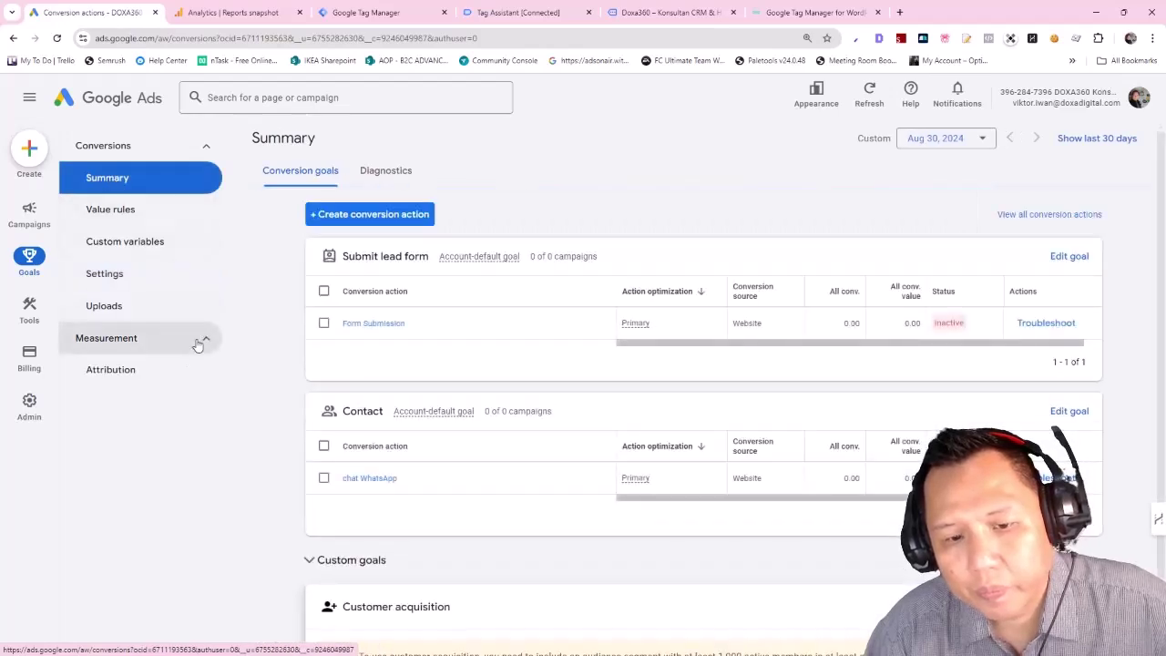
{"action": "left_click", "coordinate": [378, 173]}
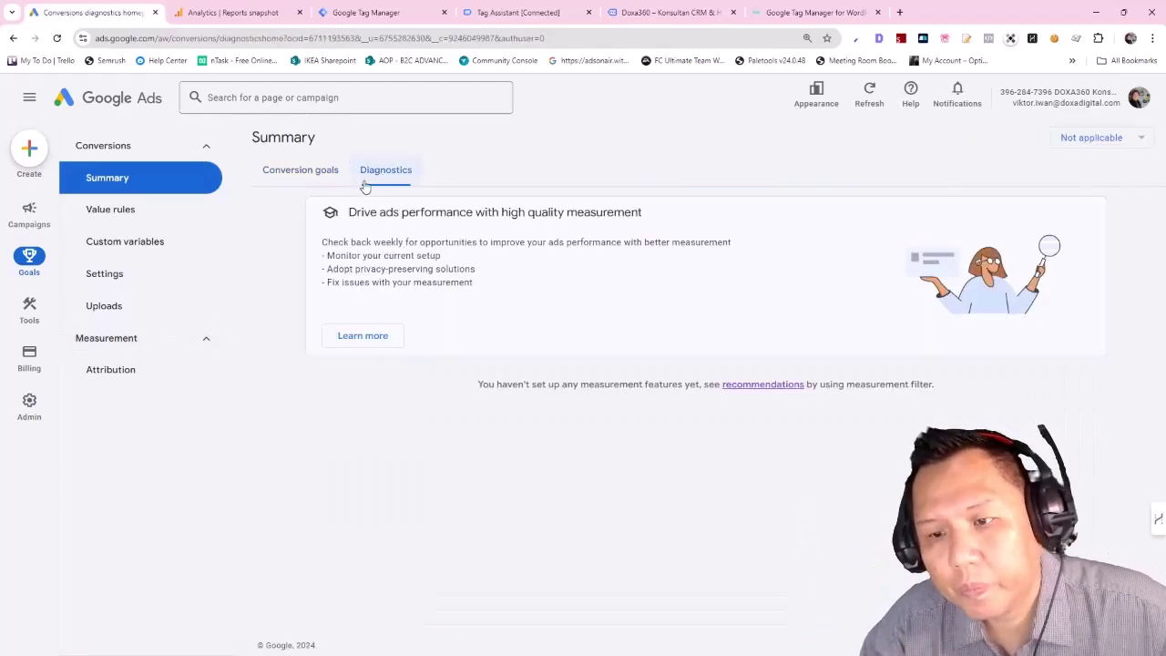
{"action": "left_click", "coordinate": [335, 173]}
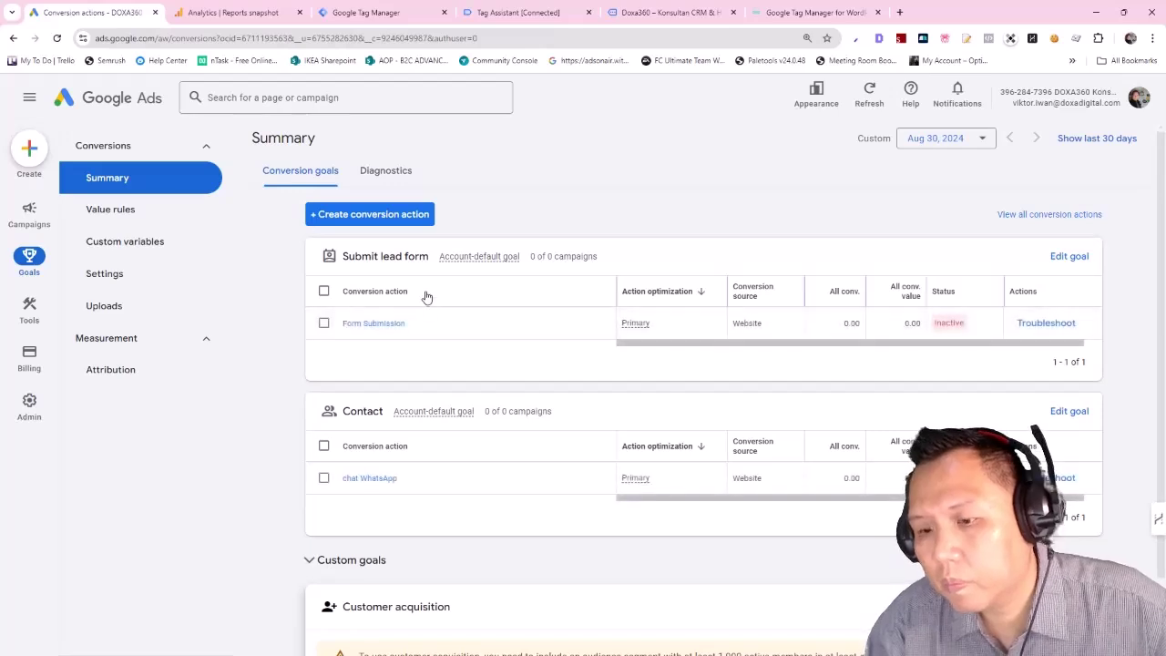
{"action": "scroll", "coordinate": [379, 346], "scroll_direction": "down", "scroll_amount": 1}
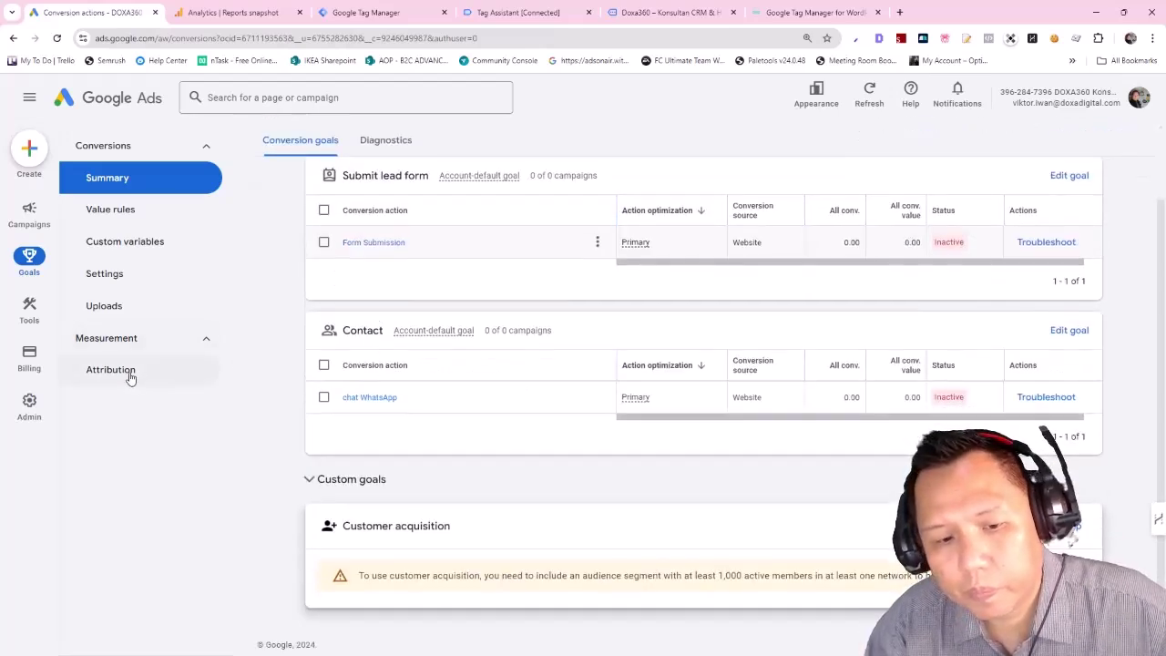
- Check the billing settings, account preferences and conversion summary for the Google tag ID
{"action": "mouse_move", "coordinate": [41, 314]}
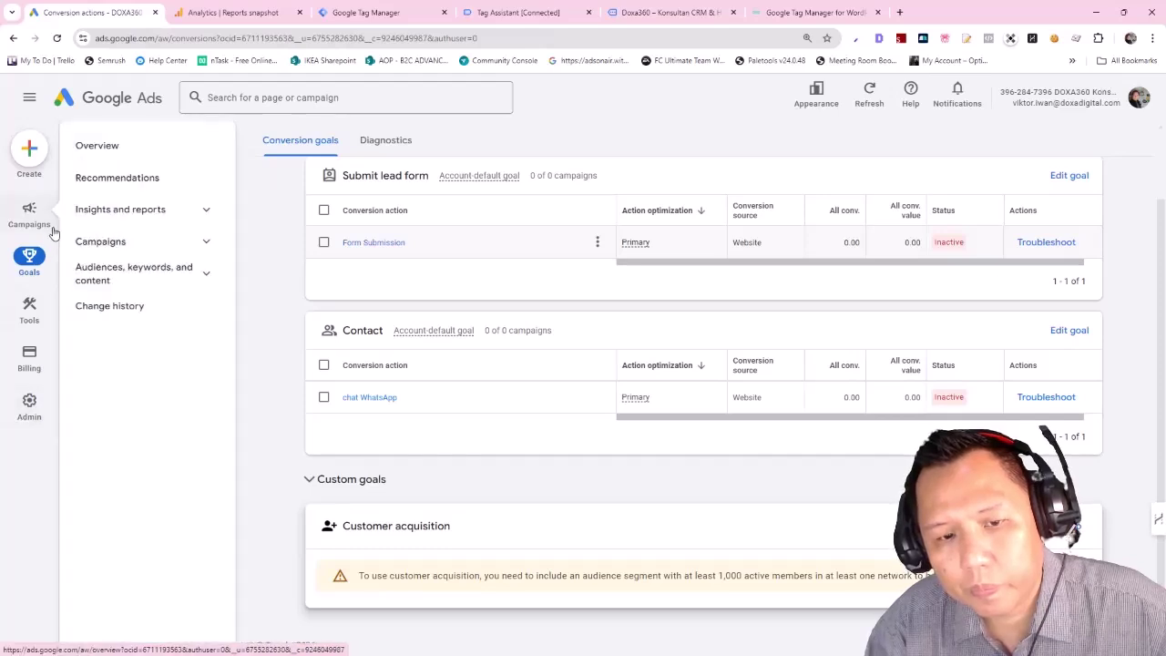
{"action": "mouse_move", "coordinate": [50, 369]}
{"action": "left_click", "coordinate": [91, 371]}
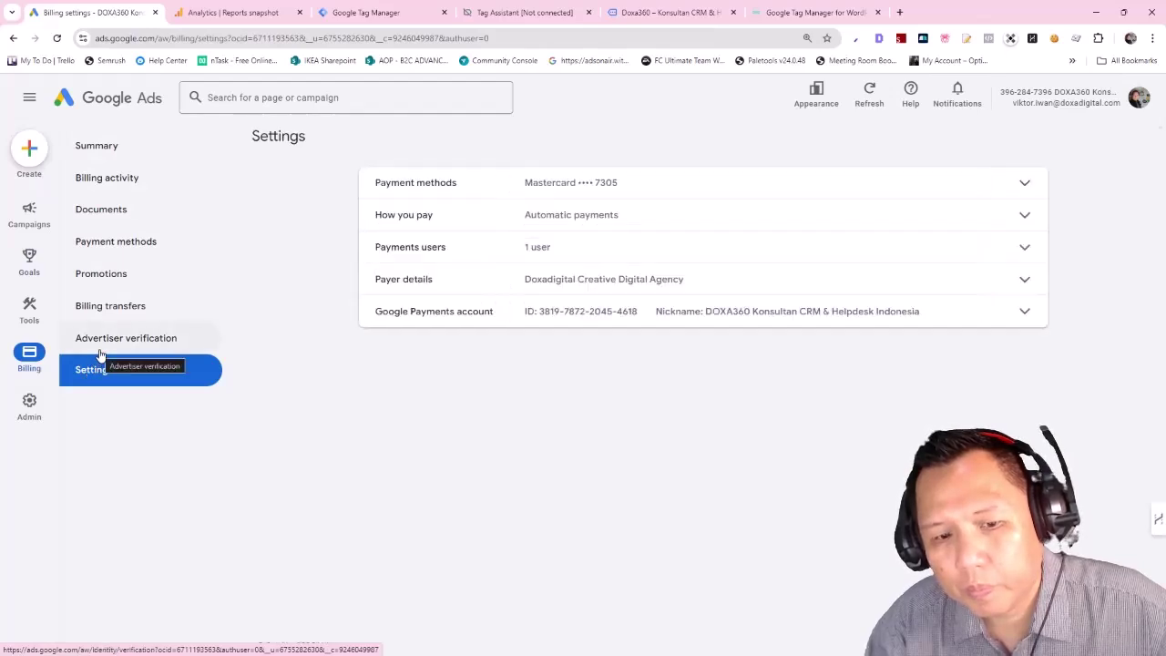
{"action": "left_click", "coordinate": [31, 407]}
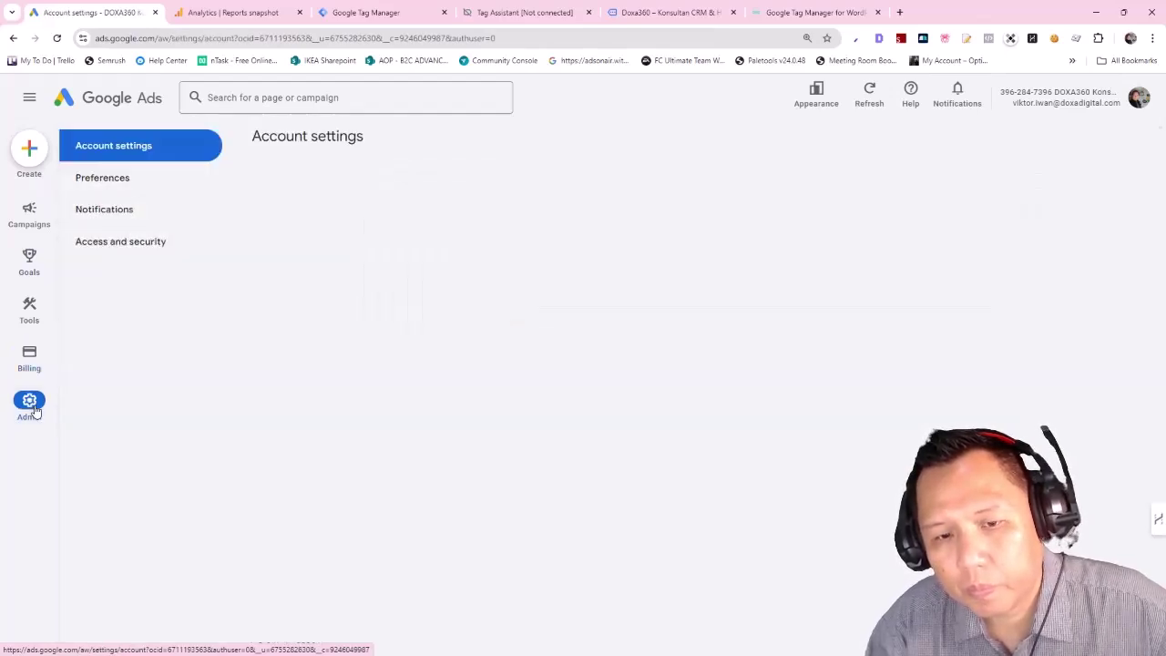
{"action": "left_click", "coordinate": [105, 175]}
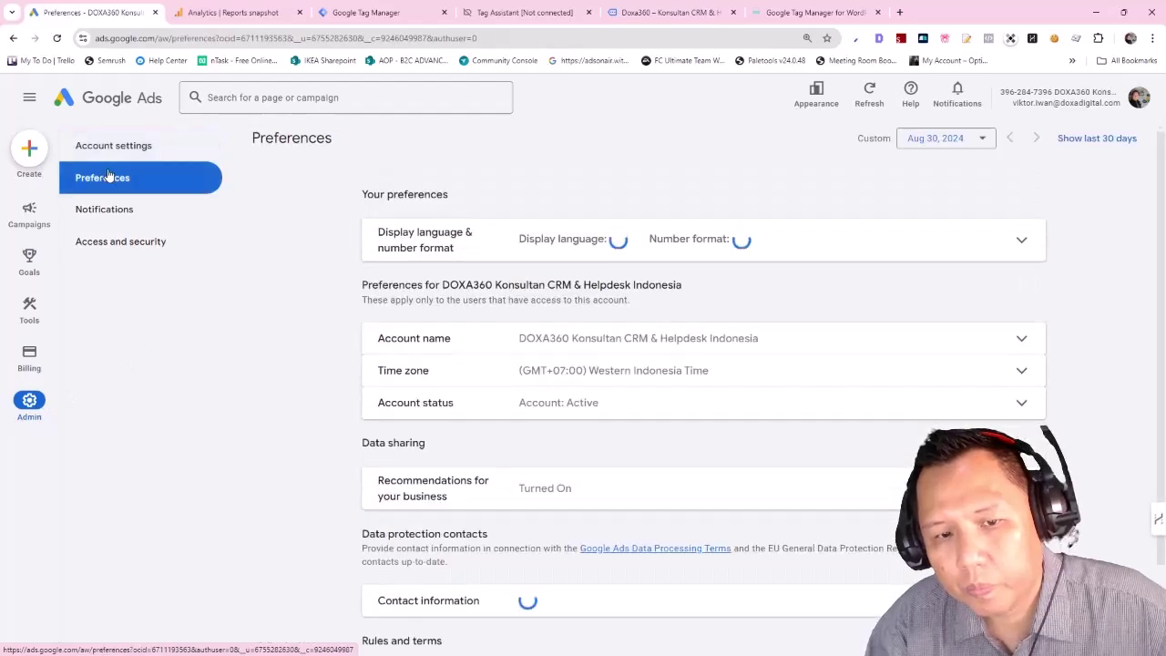
{"action": "scroll", "coordinate": [654, 403], "scroll_direction": "down", "scroll_amount": 2}
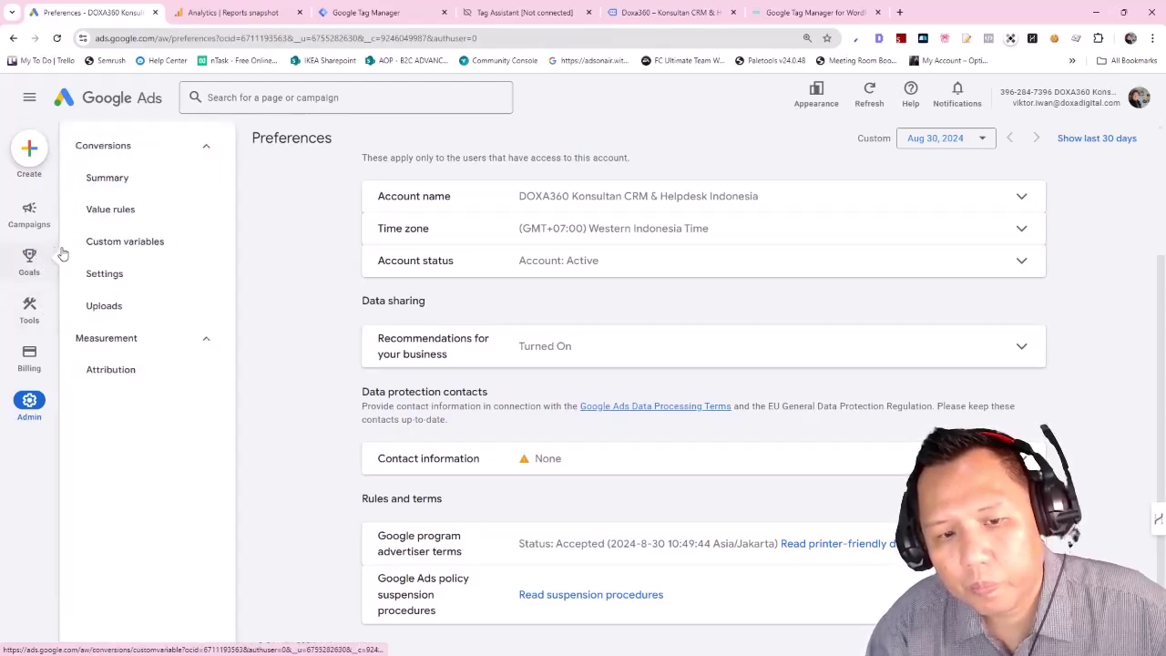
{"action": "left_click", "coordinate": [121, 179]}
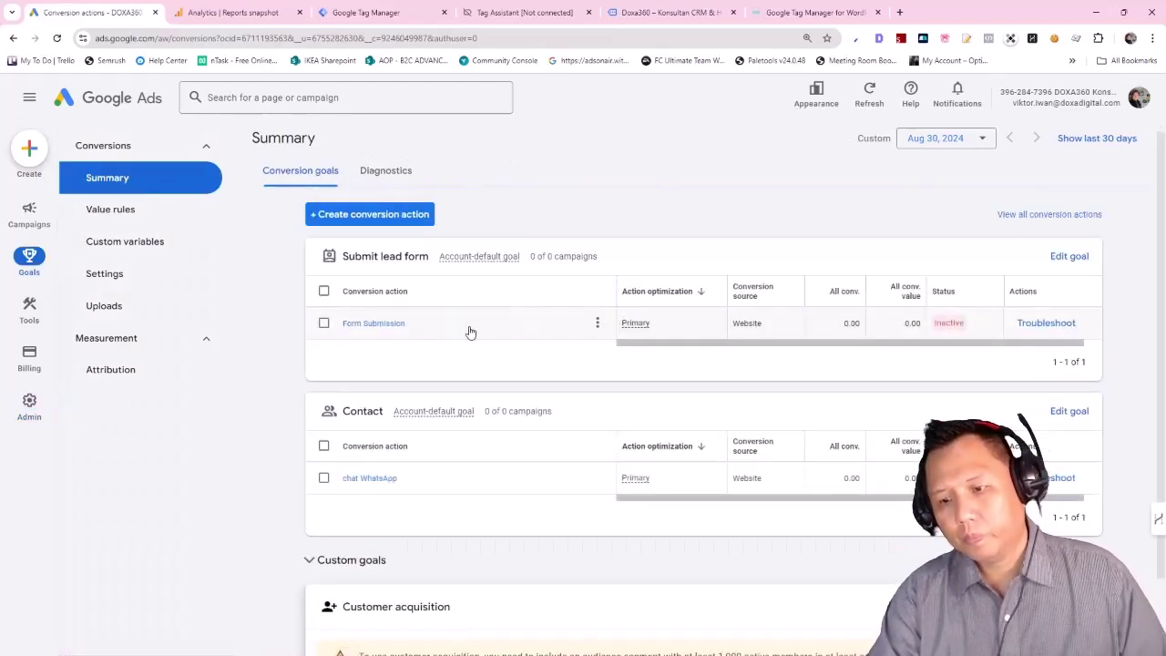
{"action": "scroll", "coordinate": [812, 298], "scroll_direction": "down", "scroll_amount": 1}
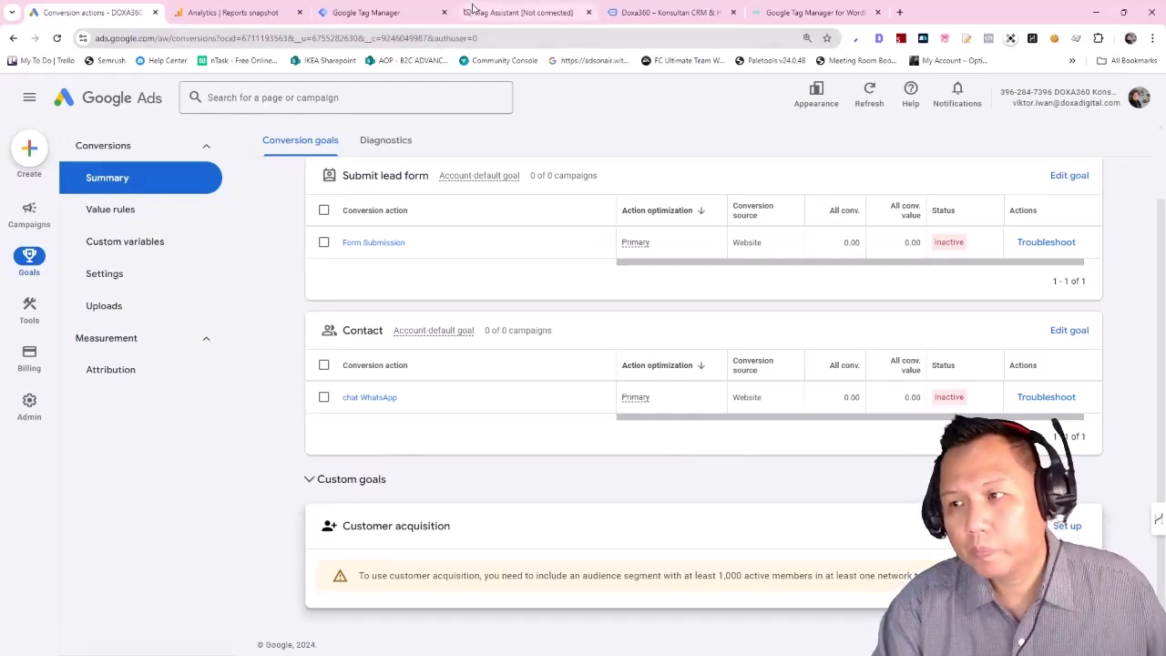
{"action": "left_click", "coordinate": [900, 13]}
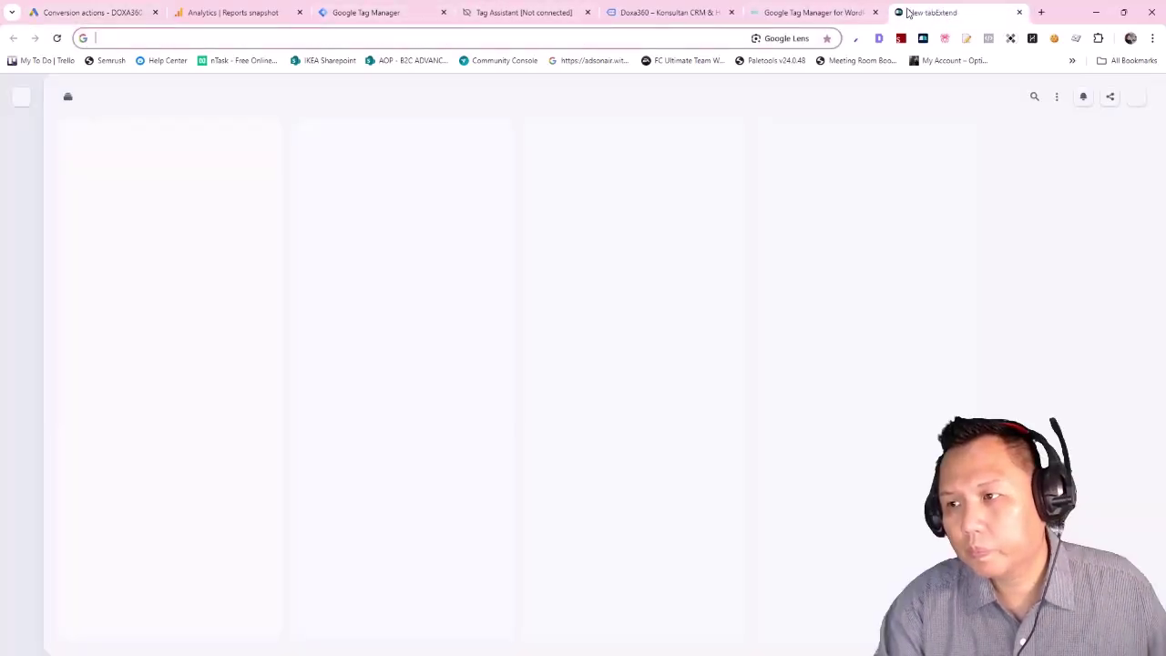
{"action": "key", "text": "ctrl+w"}
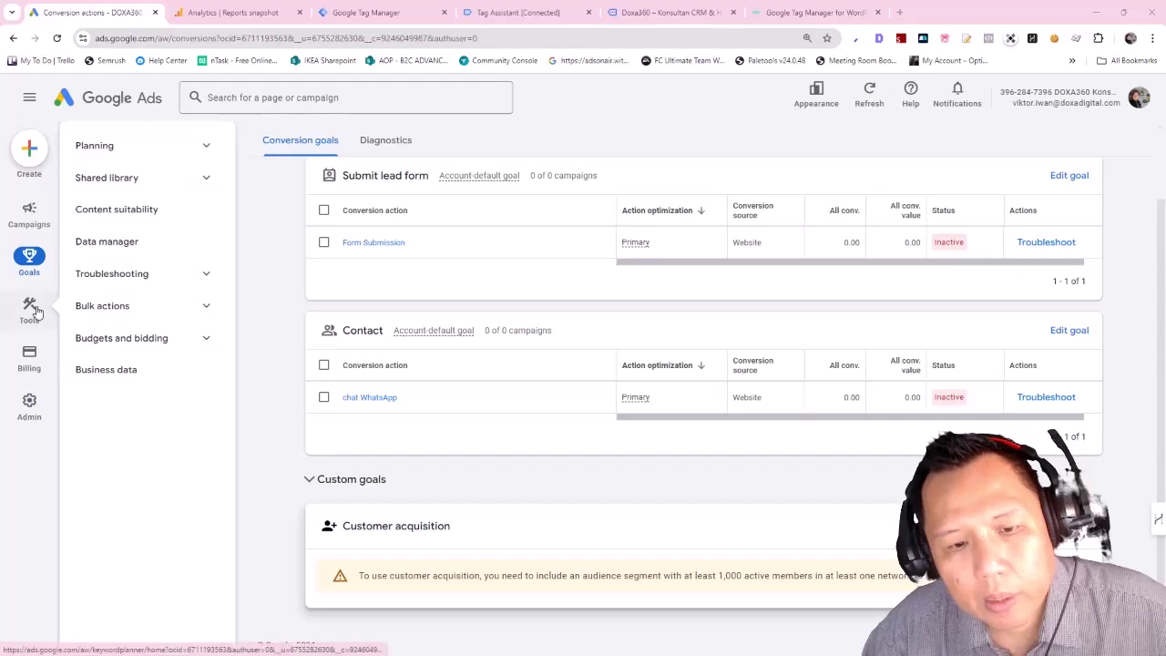
- Inspect the destination ID in the details of the DOXA360 Konsultan CRM & Helpdesk Indonesia Google tag in Data manager
{"action": "left_click", "coordinate": [132, 242]}
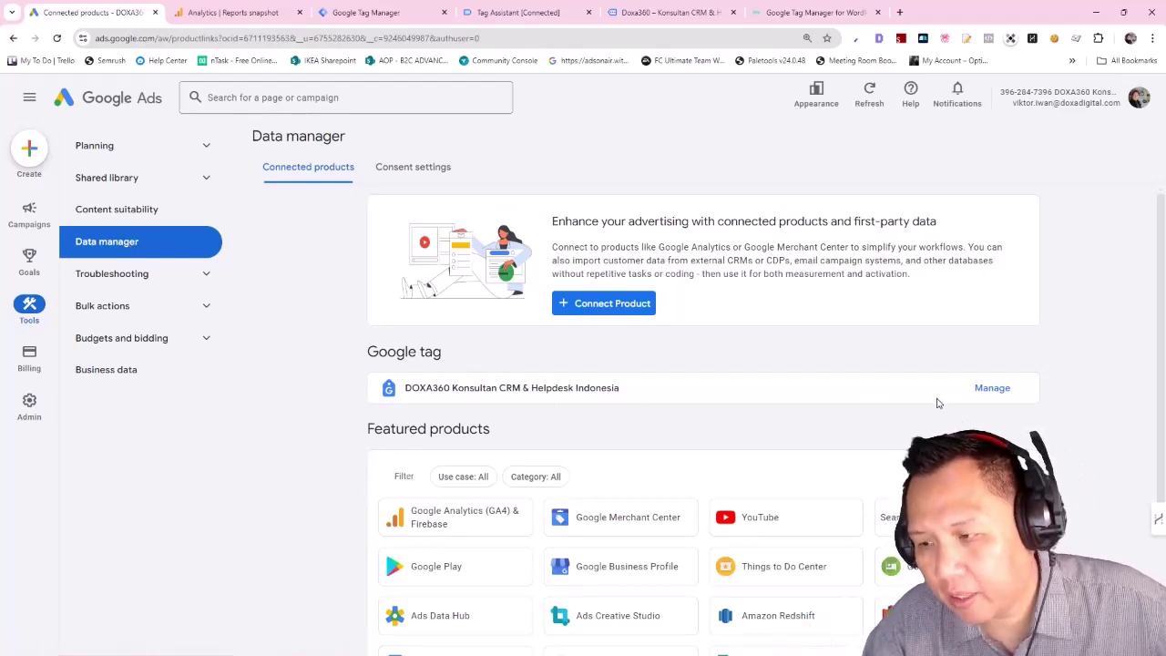
{"action": "left_click", "coordinate": [987, 392]}
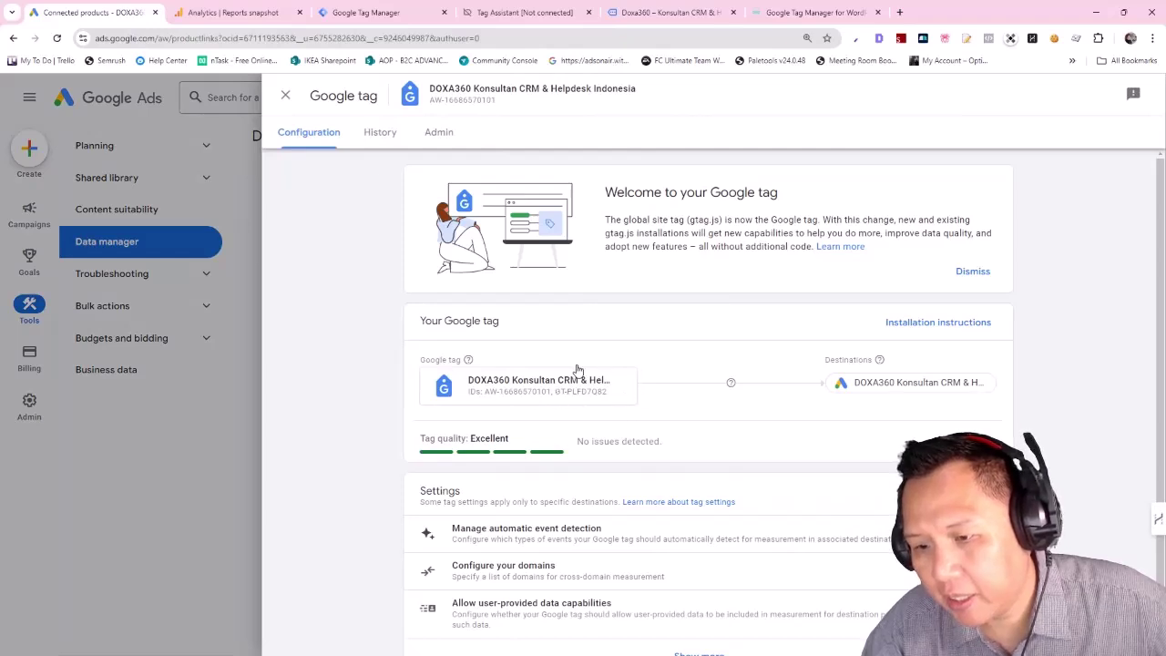
{"action": "mouse_move", "coordinate": [766, 388]}
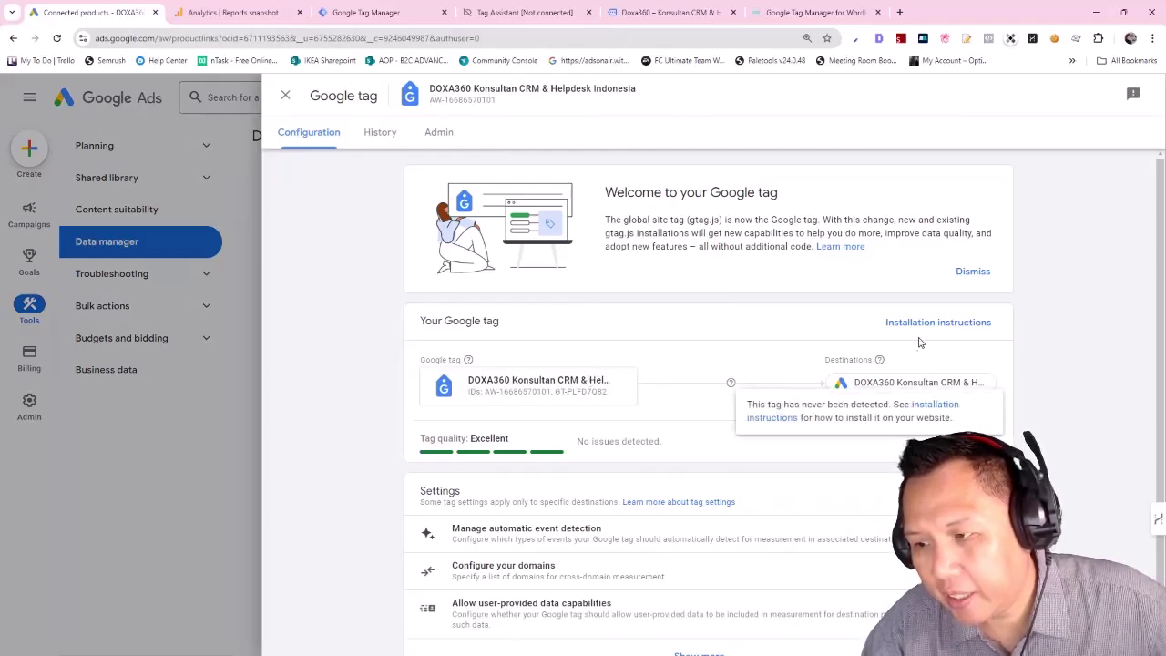
{"action": "left_click", "coordinate": [511, 399]}
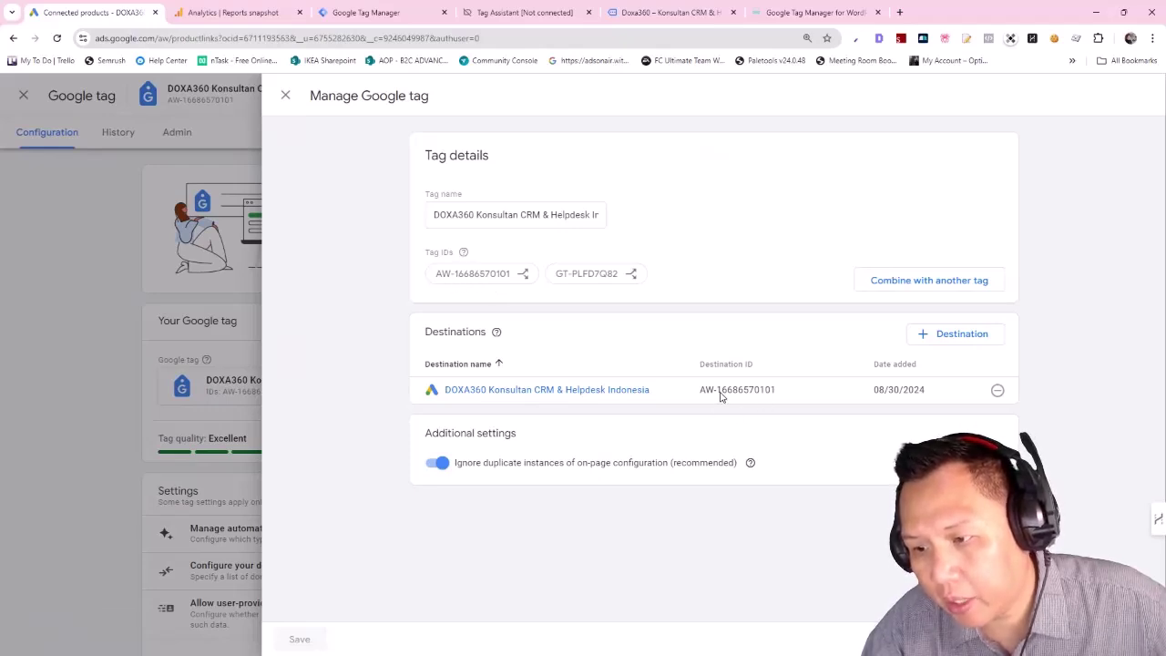
{"action": "left_click_drag", "start_coordinate": [776, 395], "coordinate": [715, 394]}
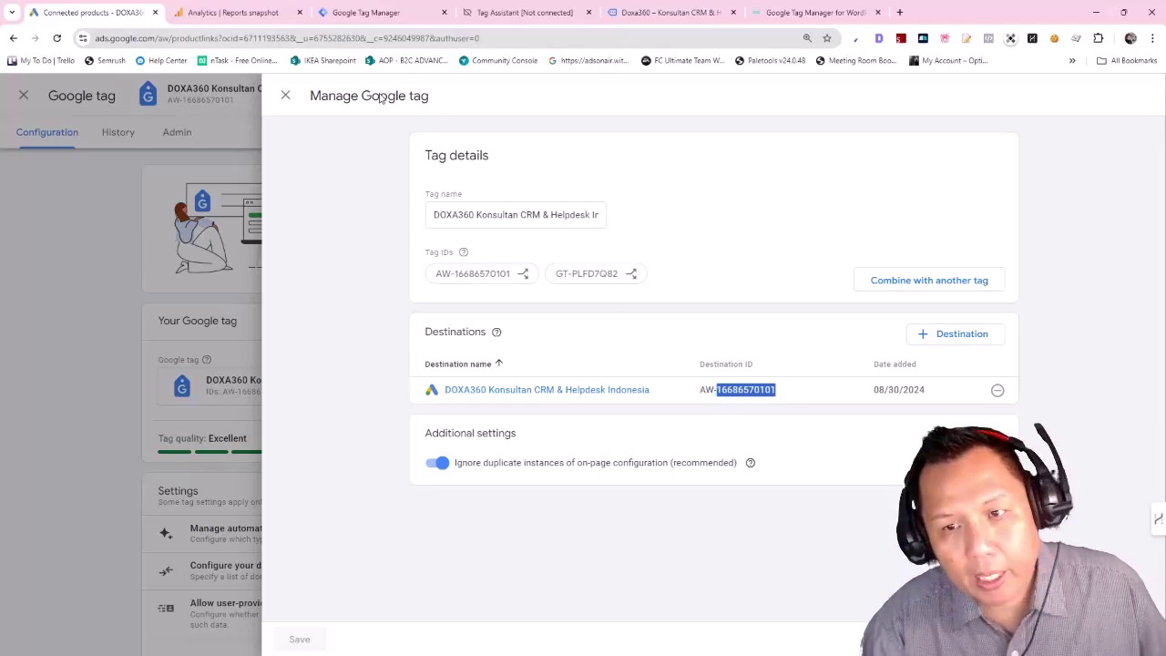
{"action": "left_click", "coordinate": [286, 94]}
{"action": "left_click", "coordinate": [285, 95]}
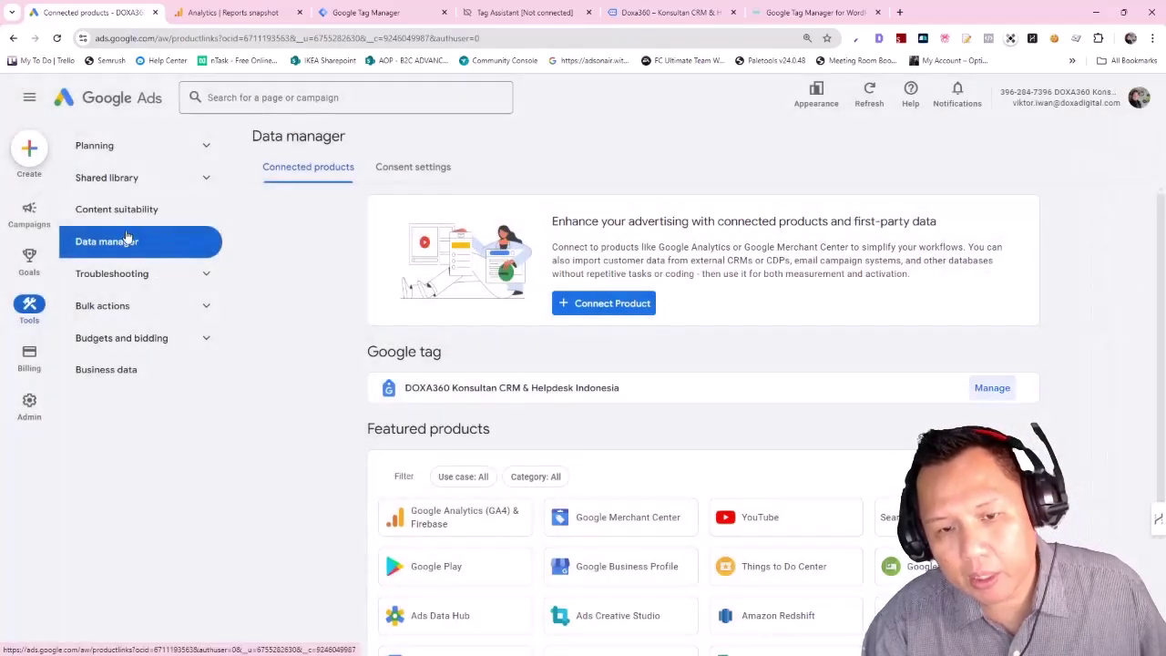
- Copy the numeric part of the Google tag's ID from its manual installation code and return to the Google Ads tag in Tag Manager
{"action": "scroll", "coordinate": [539, 581], "scroll_direction": "down", "scroll_amount": 2}
{"action": "scroll", "coordinate": [593, 619], "scroll_direction": "up", "scroll_amount": 2}
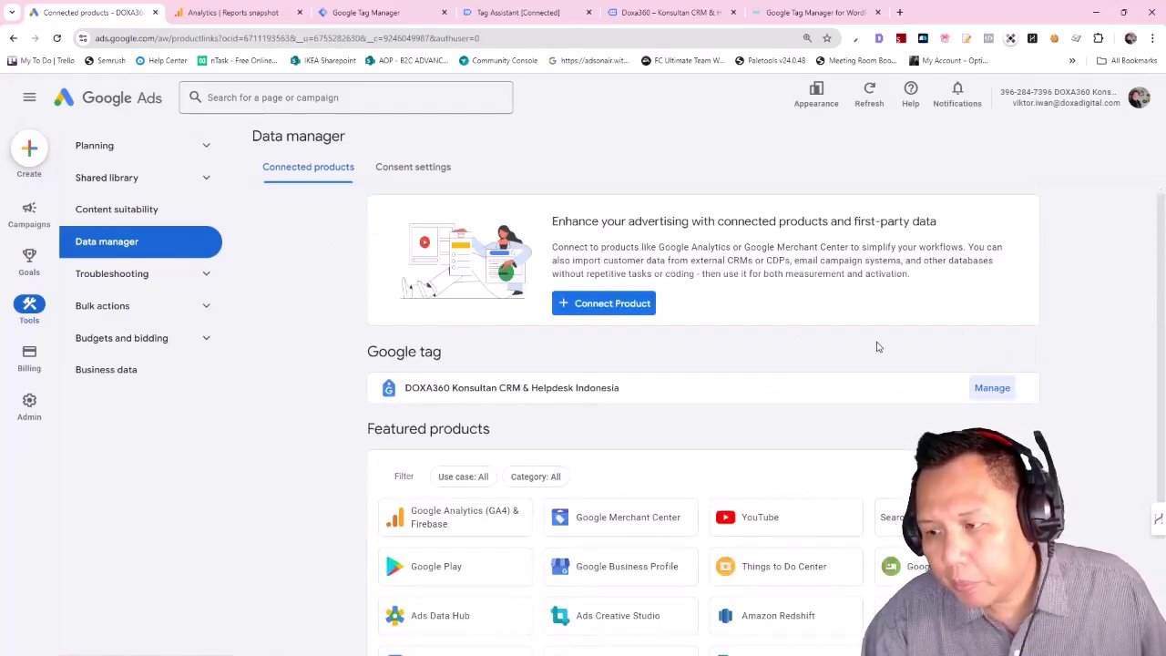
{"action": "left_click", "coordinate": [992, 388]}
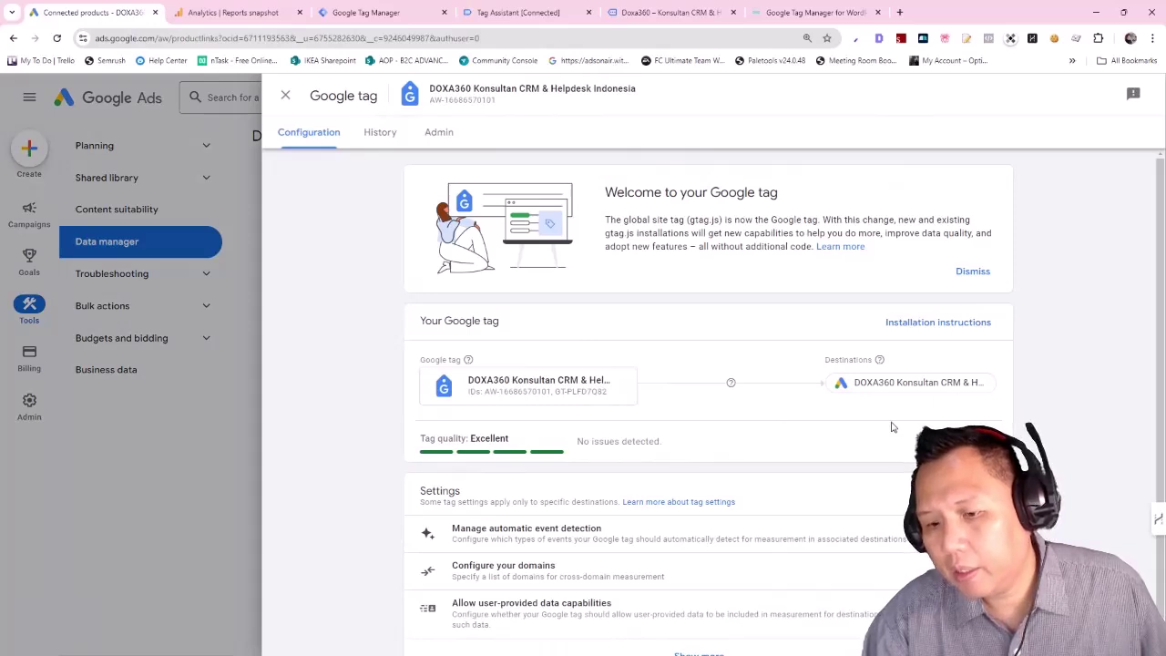
{"action": "scroll", "coordinate": [894, 426], "scroll_direction": "down", "scroll_amount": 1}
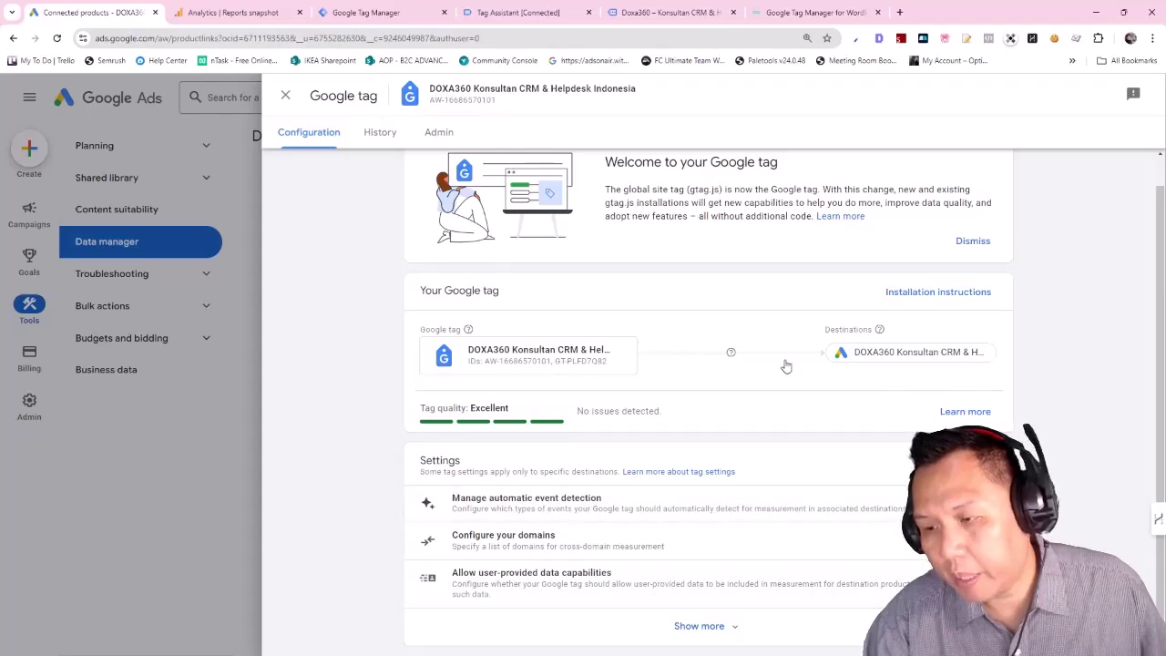
{"action": "left_click", "coordinate": [939, 294]}
{"action": "left_click", "coordinate": [913, 162]}
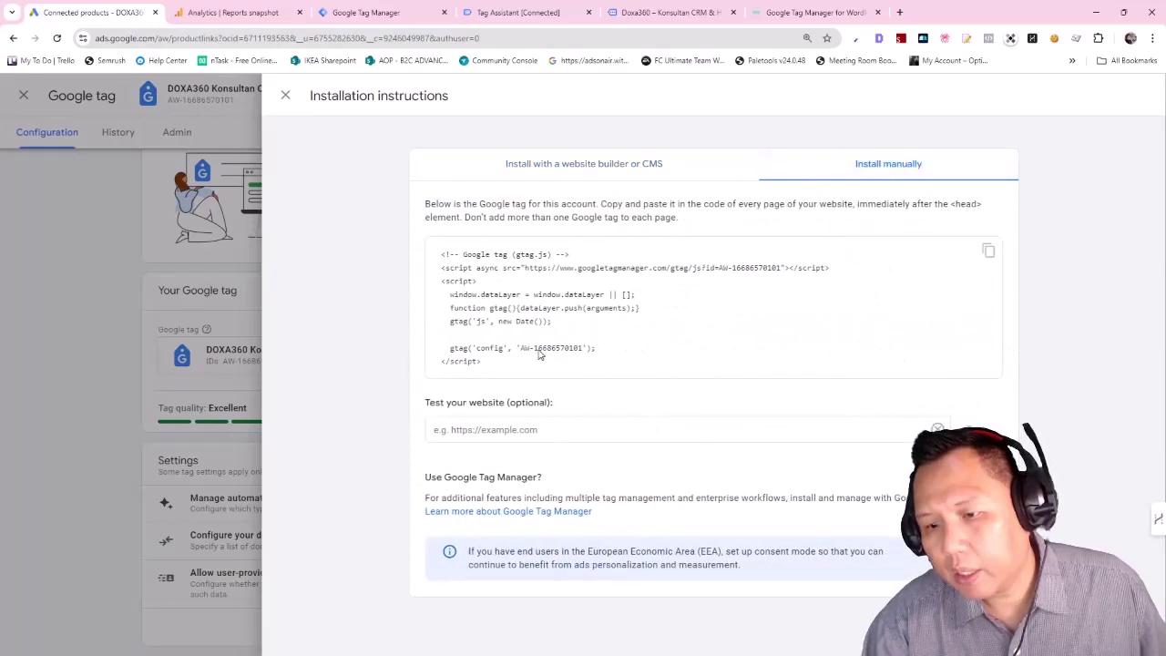
{"action": "left_click_drag", "start_coordinate": [536, 353], "coordinate": [578, 353]}
{"action": "key", "text": "ctrl+c"}
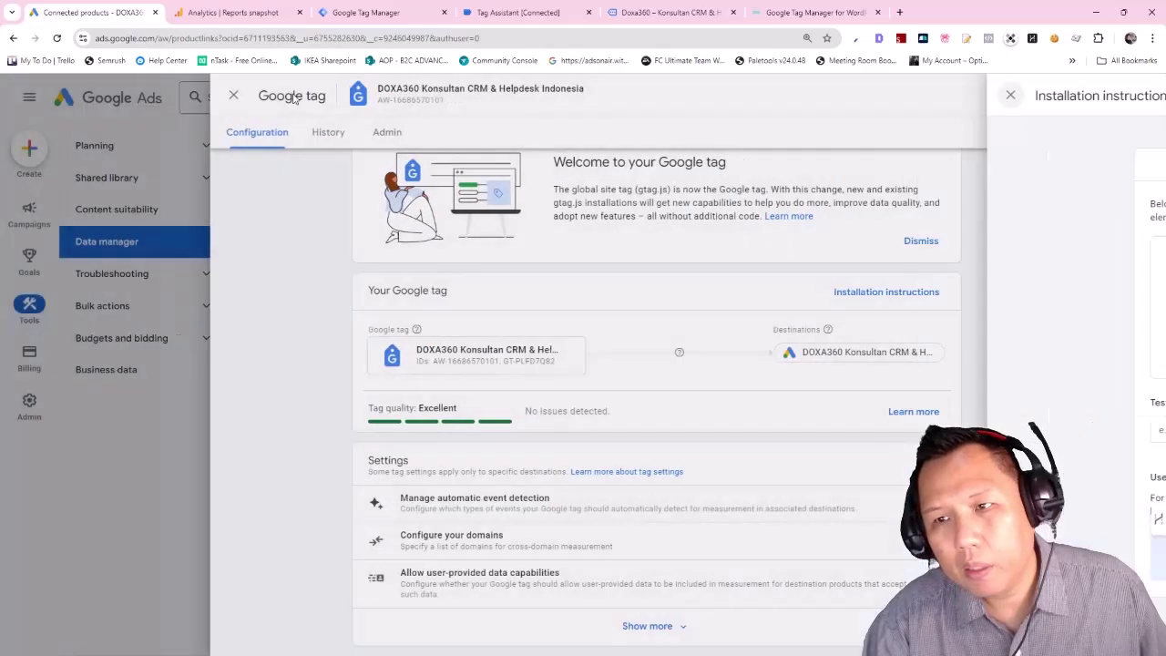
{"action": "left_click", "coordinate": [285, 95]}
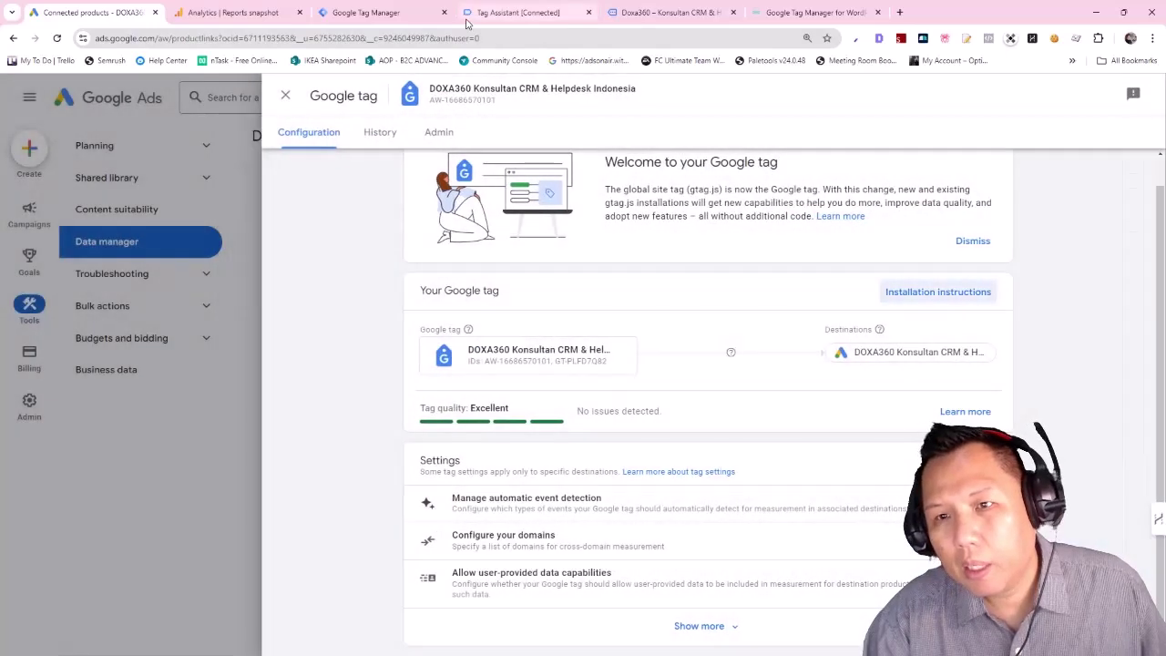
{"action": "left_click", "coordinate": [374, 12]}
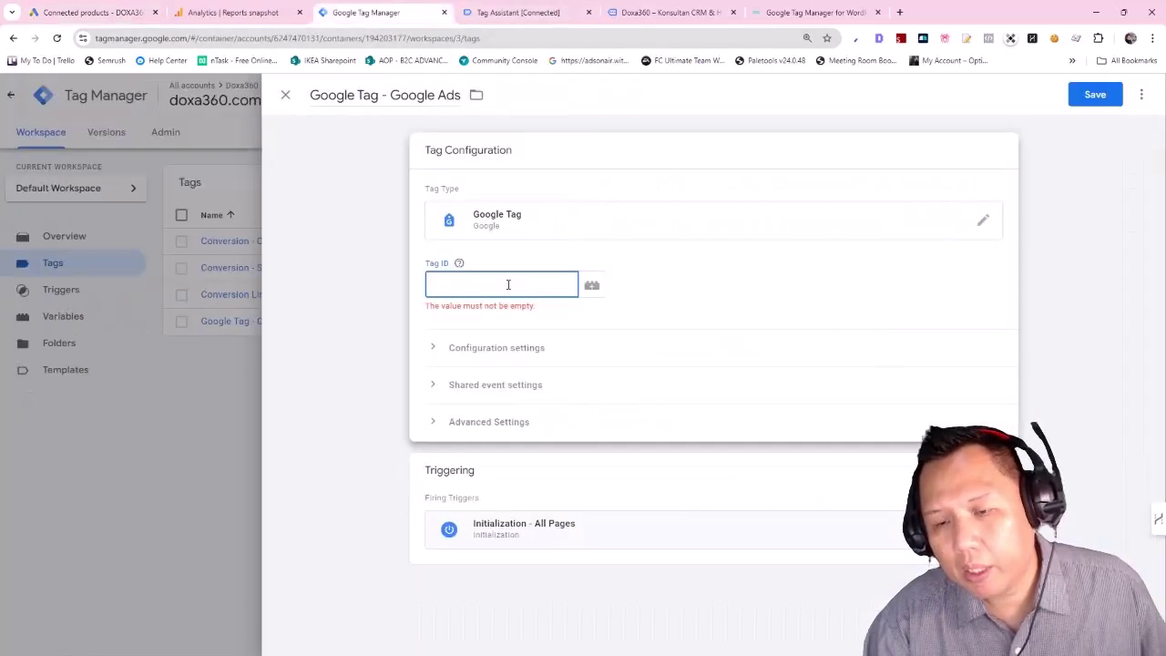
- Fill in the Google Tag - Google Ads tag ID with the copied numeric ID and save the tag
{"action": "key", "text": "ctrl+v"}
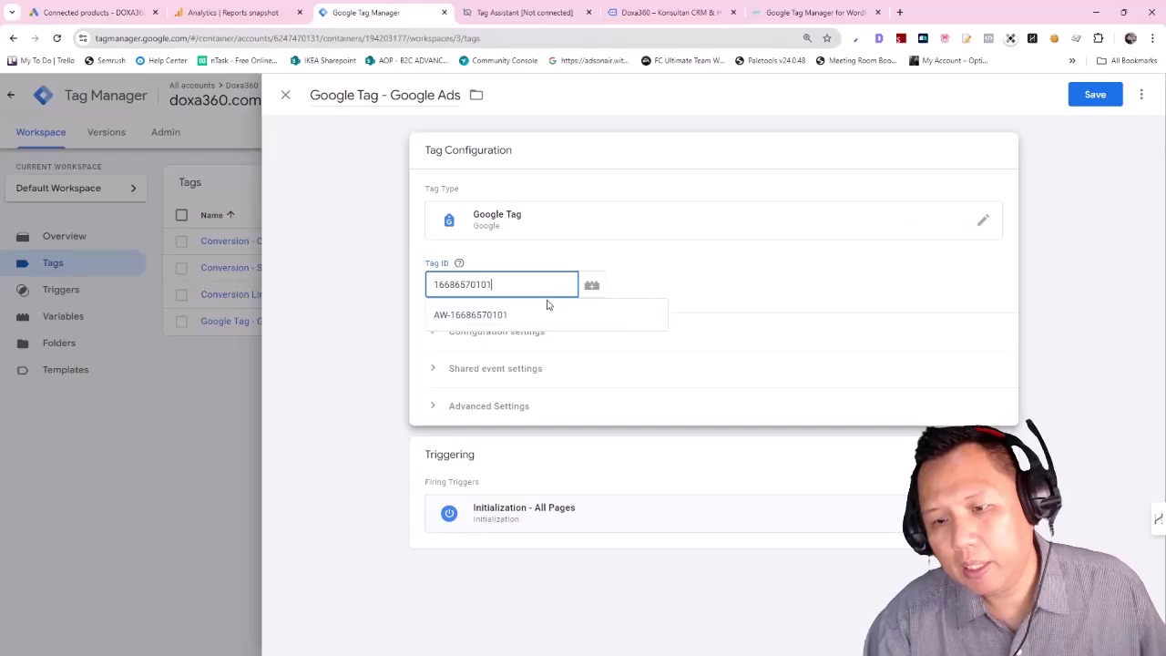
{"action": "left_click", "coordinate": [604, 262]}
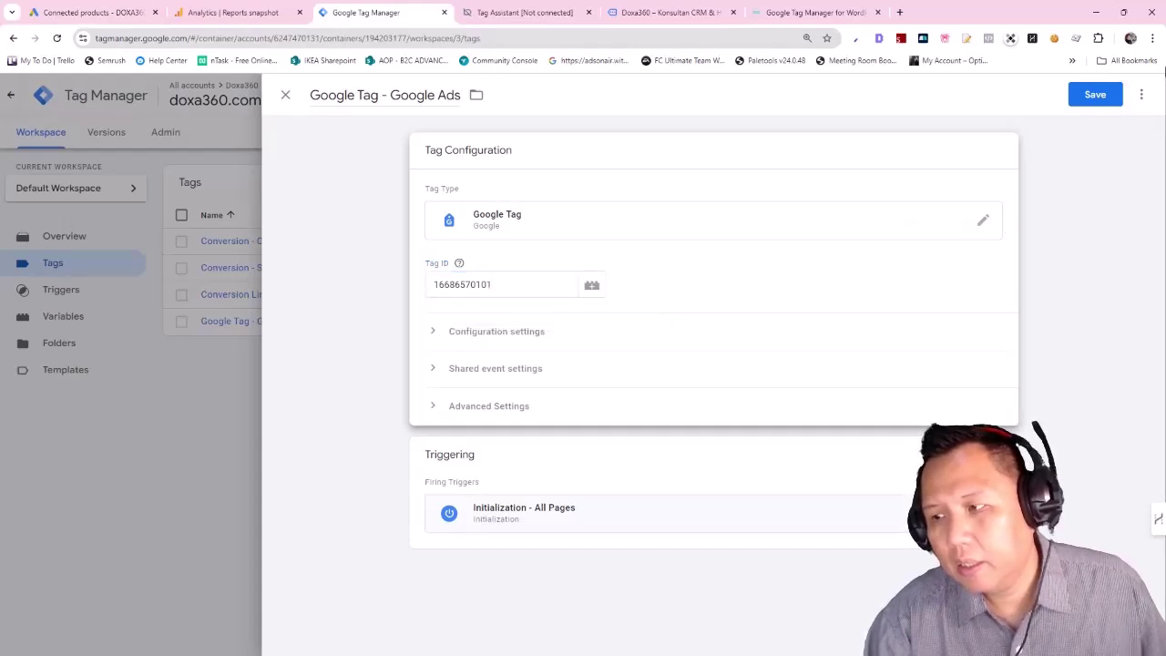
{"action": "left_click", "coordinate": [1096, 94]}
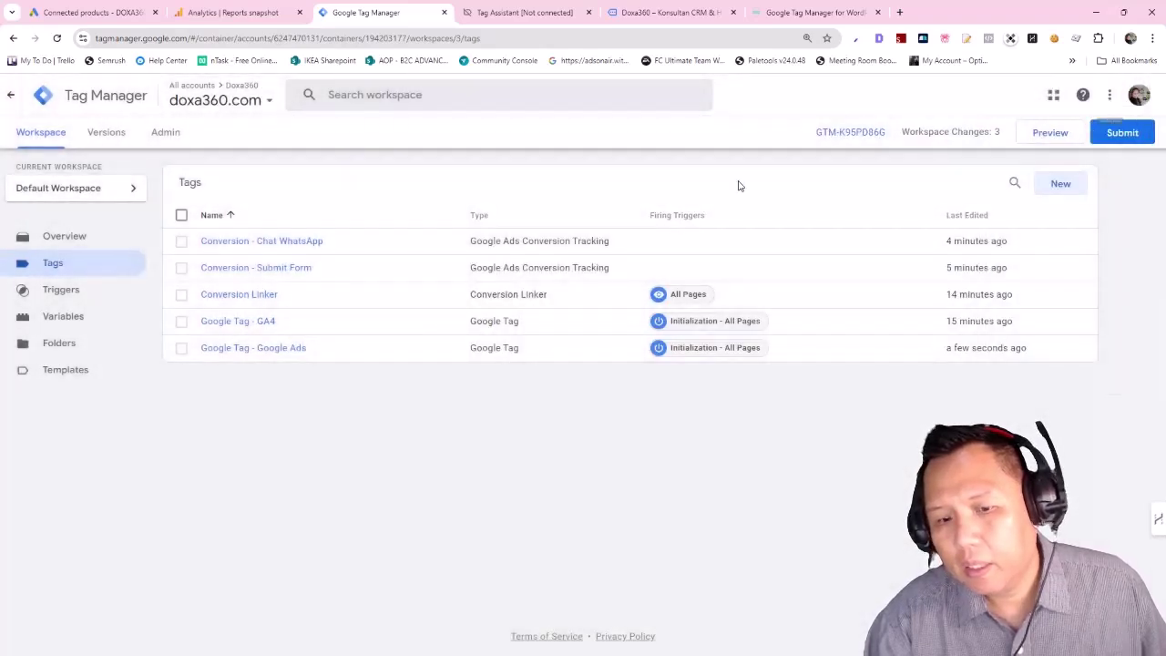
- Compare the tag ID settings of the Google Tag - GA4 and Google Tag - Google Ads tags
{"action": "left_click", "coordinate": [263, 324]}
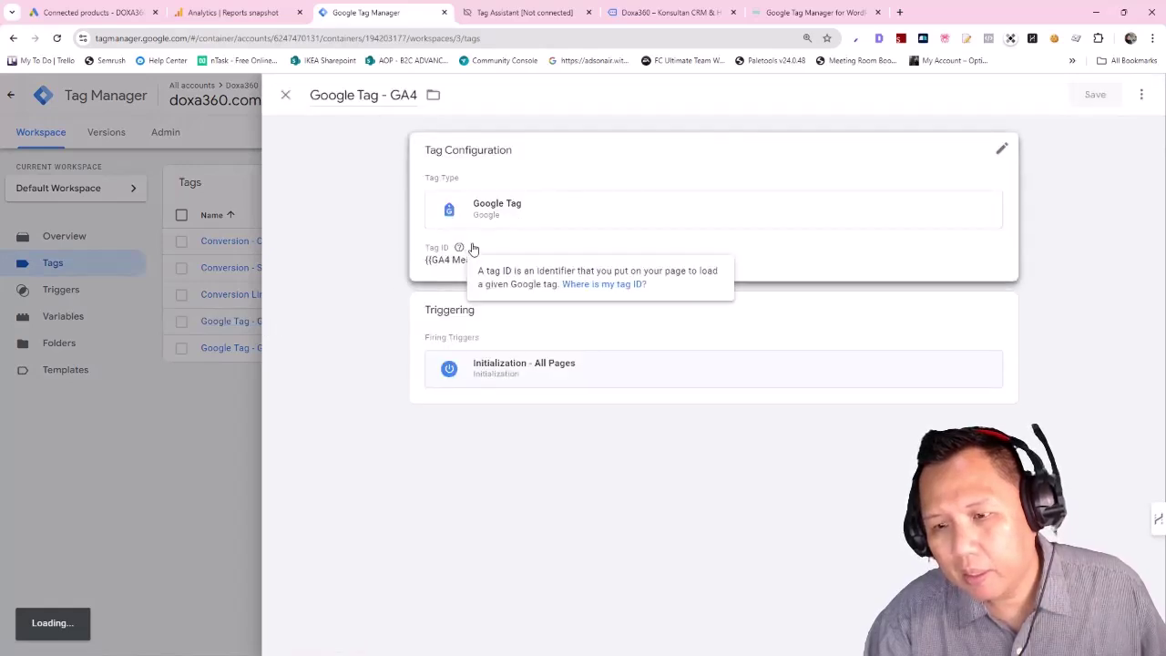
{"action": "left_click", "coordinate": [286, 95]}
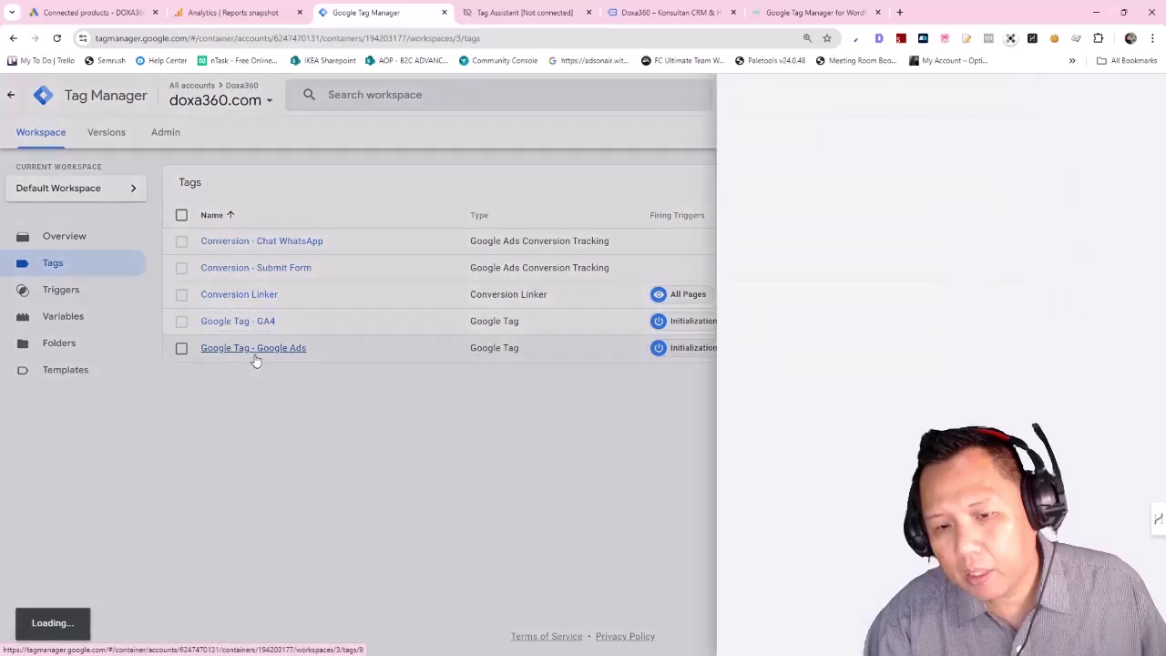
{"action": "left_click", "coordinate": [255, 355]}
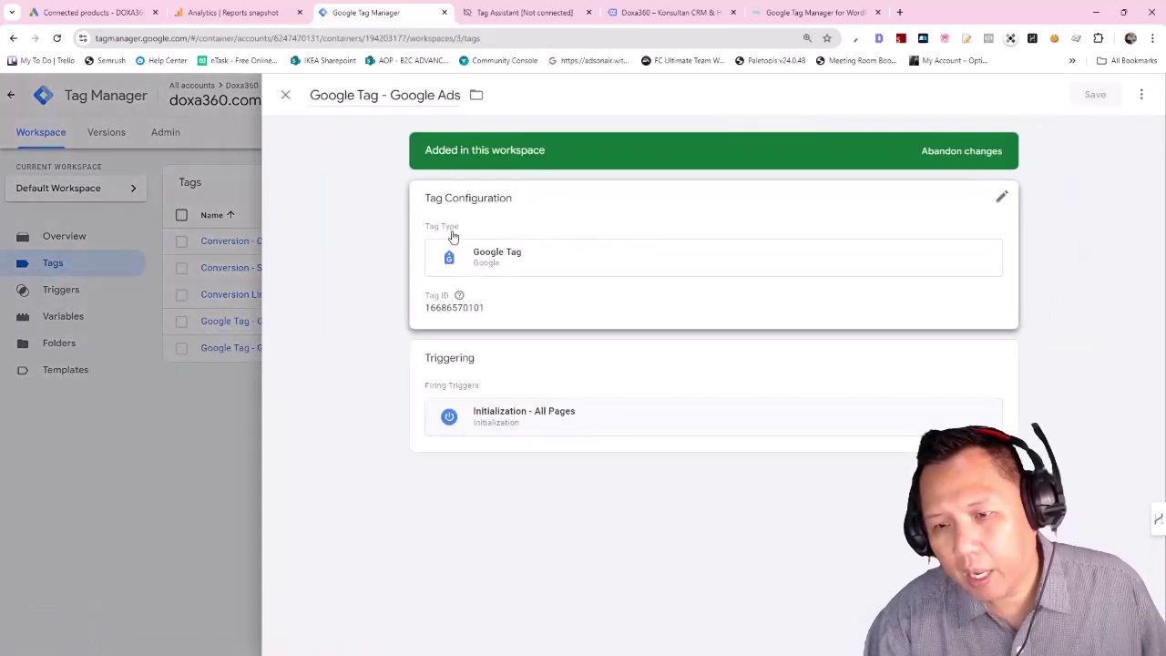
{"action": "left_click", "coordinate": [285, 95]}
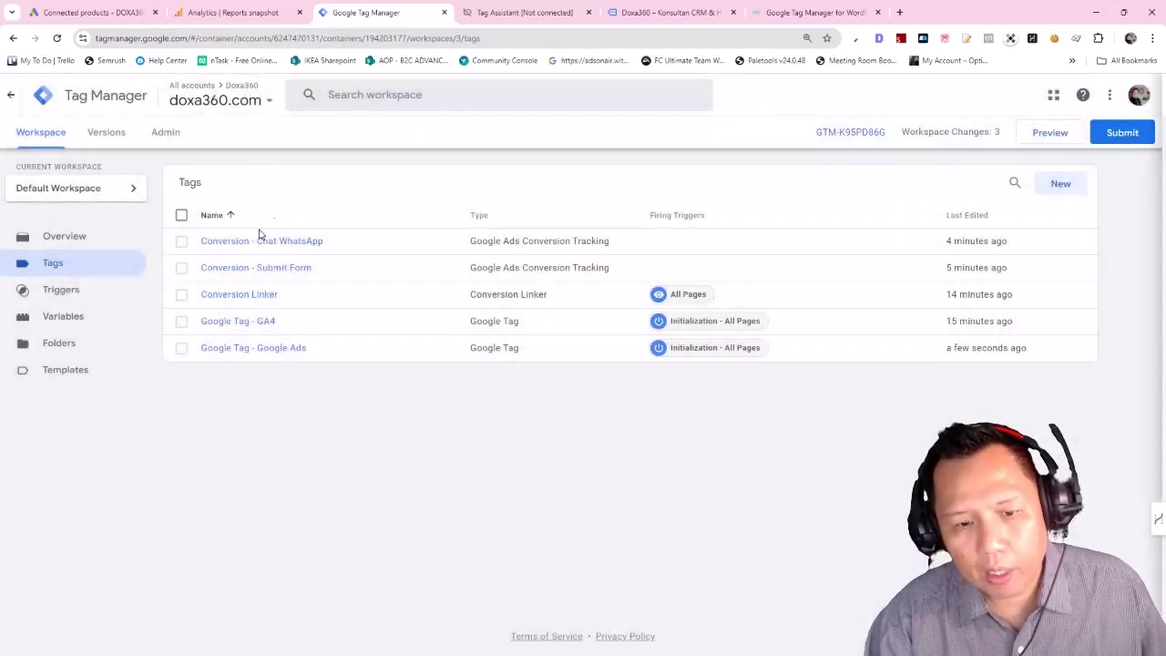
- Start a new user-defined variable and name it "Gads - Tag ID"
{"action": "left_click", "coordinate": [76, 316]}
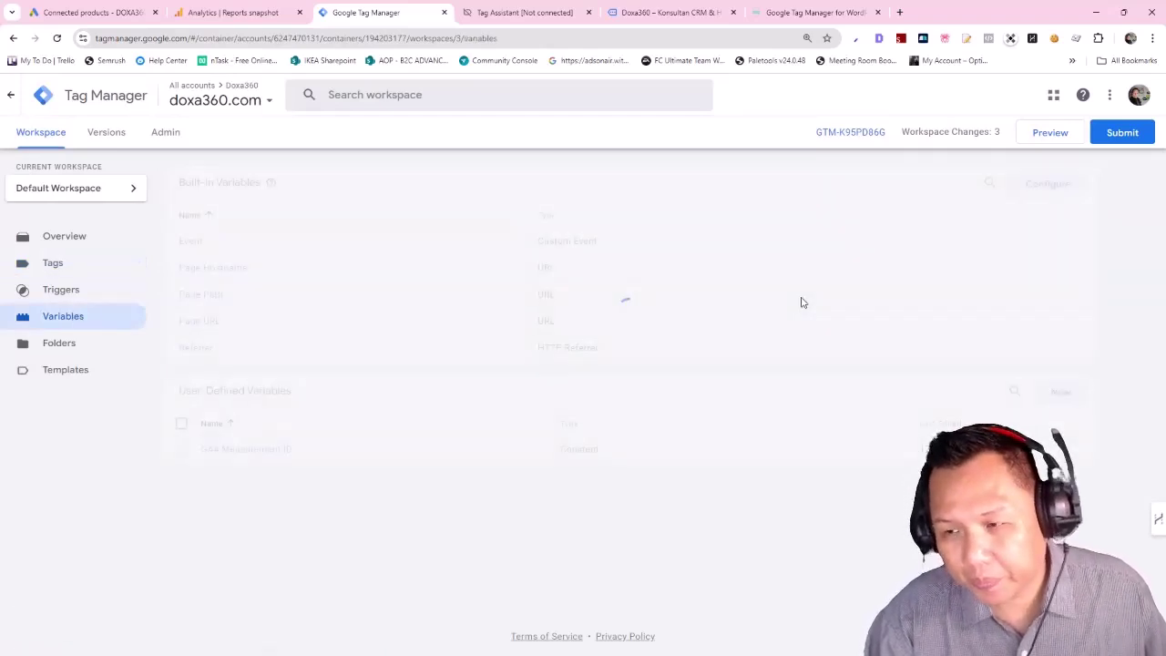
{"action": "left_click", "coordinate": [1060, 393]}
{"action": "double_click", "coordinate": [382, 95]}
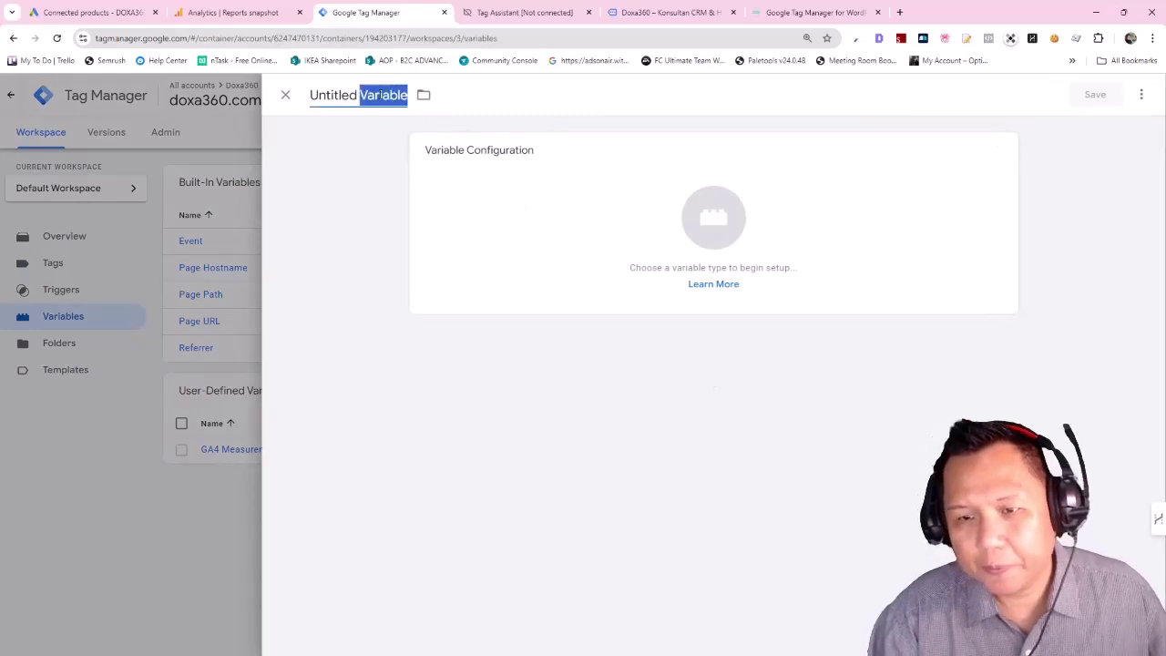
{"action": "key", "text": "ctrl+a"}
{"action": "type", "text": "Gads - Measu"}
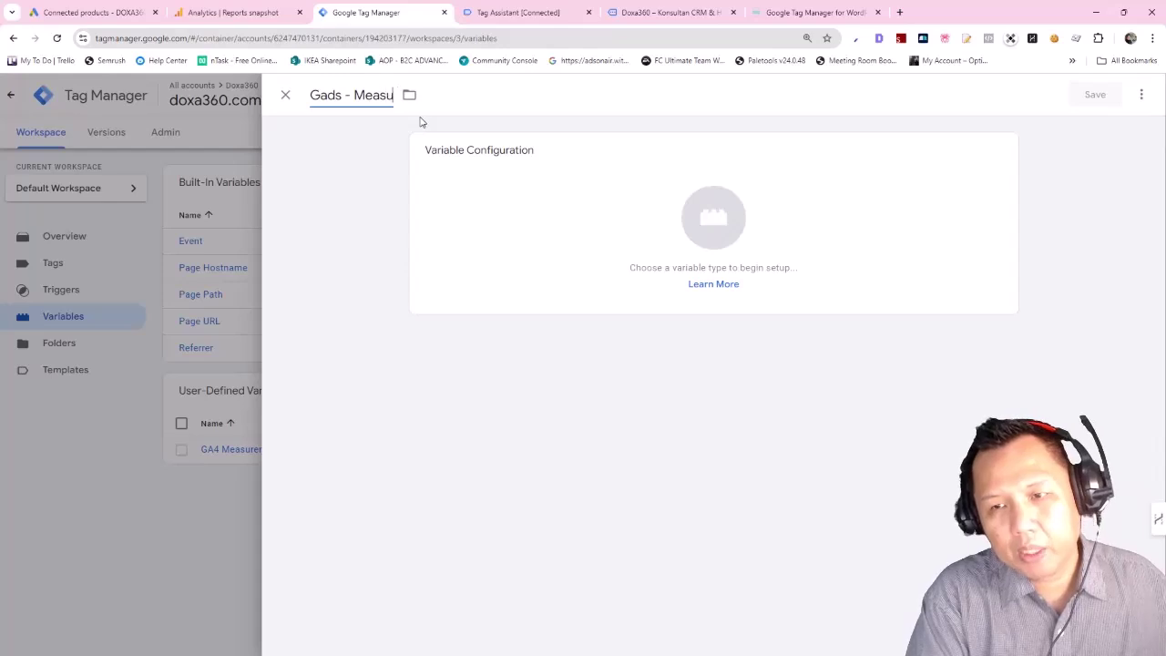
{"action": "type", "text": "rement ID"}
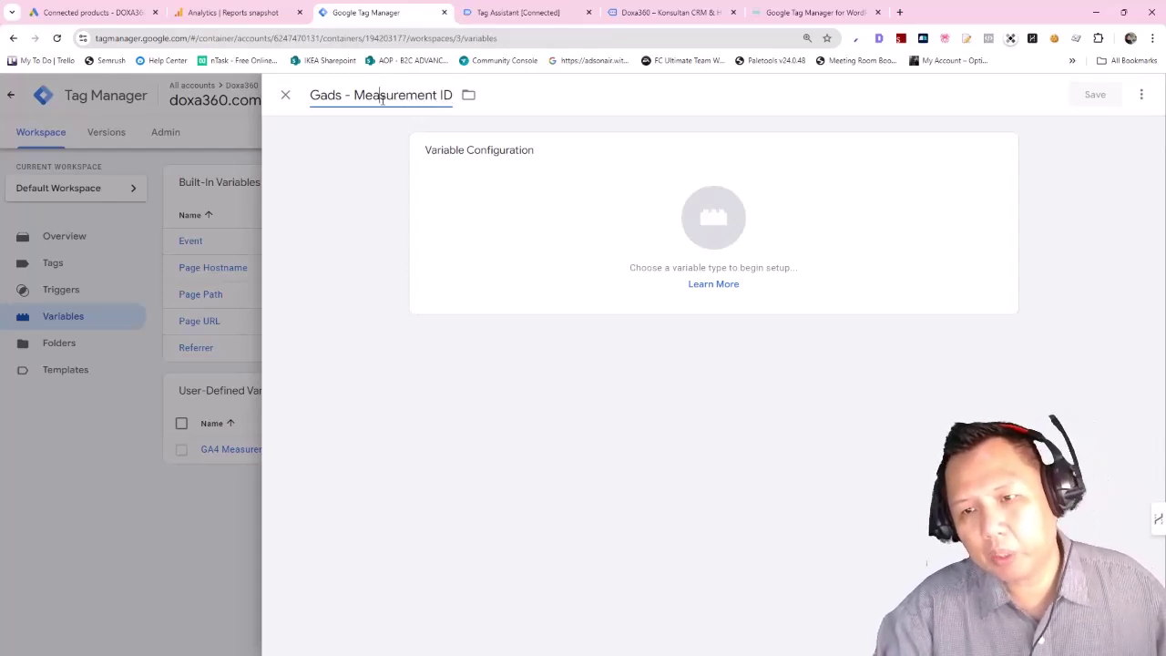
{"action": "double_click", "coordinate": [380, 95]}
{"action": "type", "text": "Tag"}
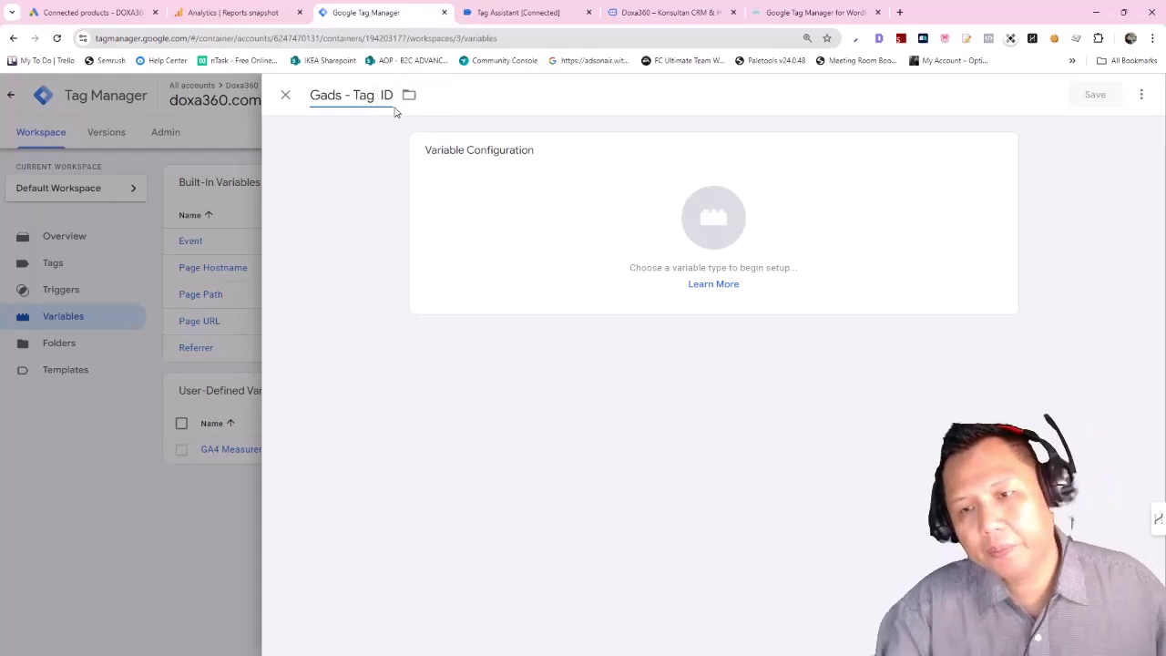
- Make the variable a Constant, paste the copied Google Ads tag ID as its value and save it
{"action": "left_click", "coordinate": [568, 242]}
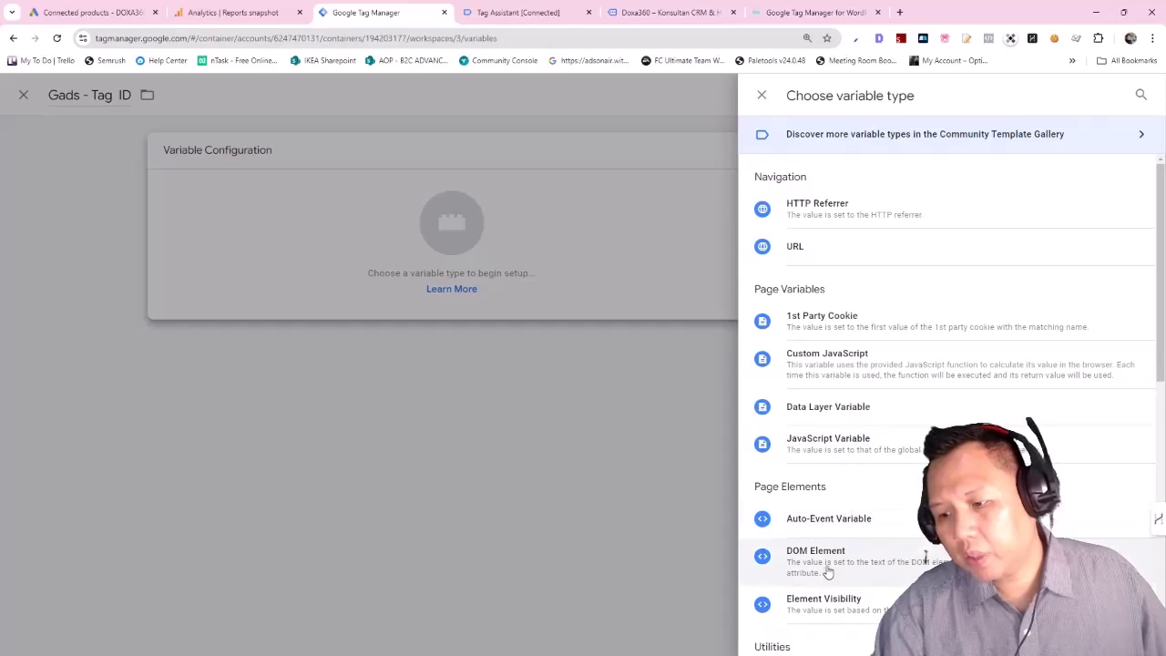
{"action": "scroll", "coordinate": [838, 497], "scroll_direction": "down", "scroll_amount": 2}
{"action": "left_click", "coordinate": [825, 505]}
{"action": "left_click", "coordinate": [473, 282]}
{"action": "key", "text": "ctrl+v"}
{"action": "left_click", "coordinate": [1082, 96]}
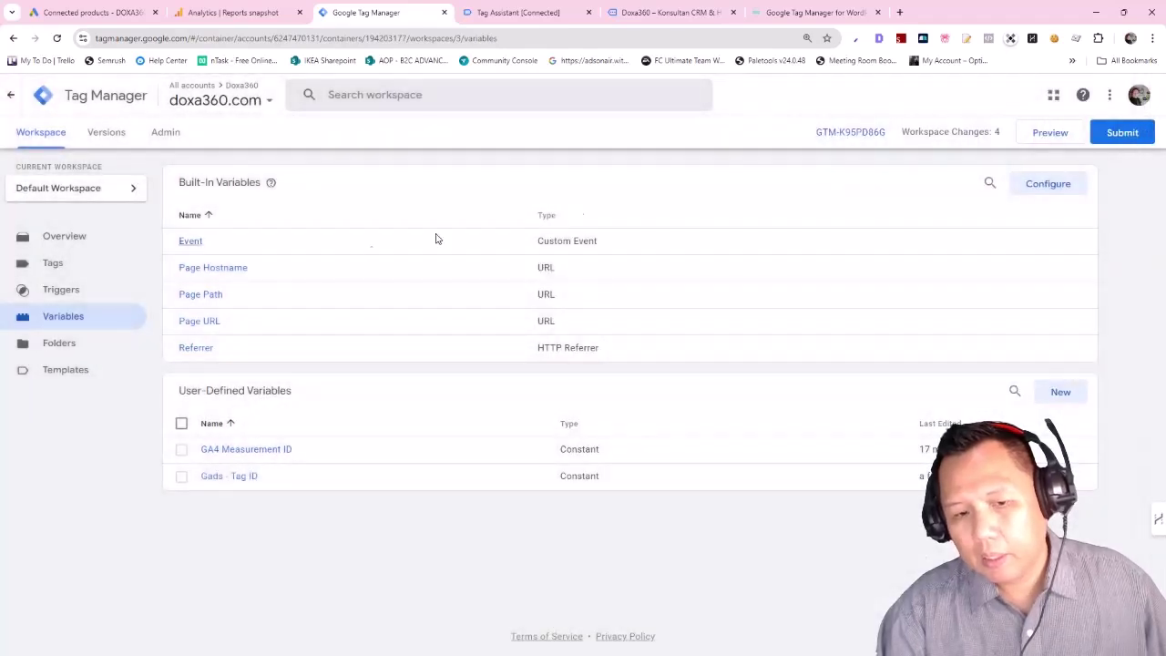
- Replace the tag ID in Google Tag - Google Ads with the {{Gads - Tag ID}} variable, save, and check the saved tag
{"action": "left_click", "coordinate": [47, 263]}
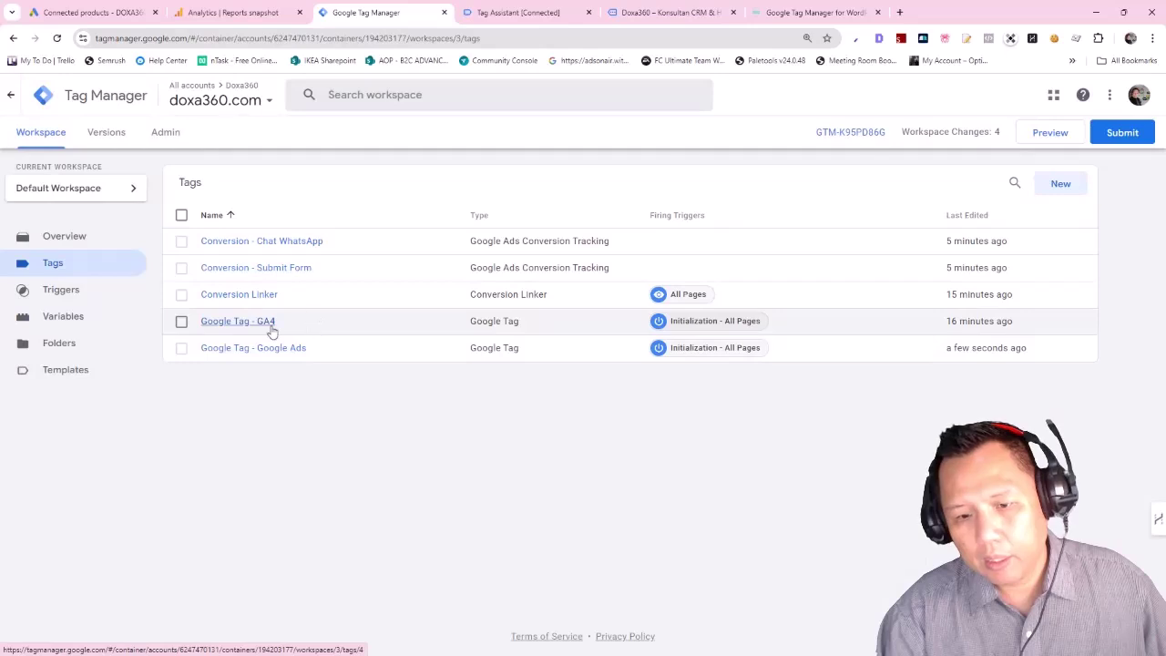
{"action": "left_click", "coordinate": [235, 347]}
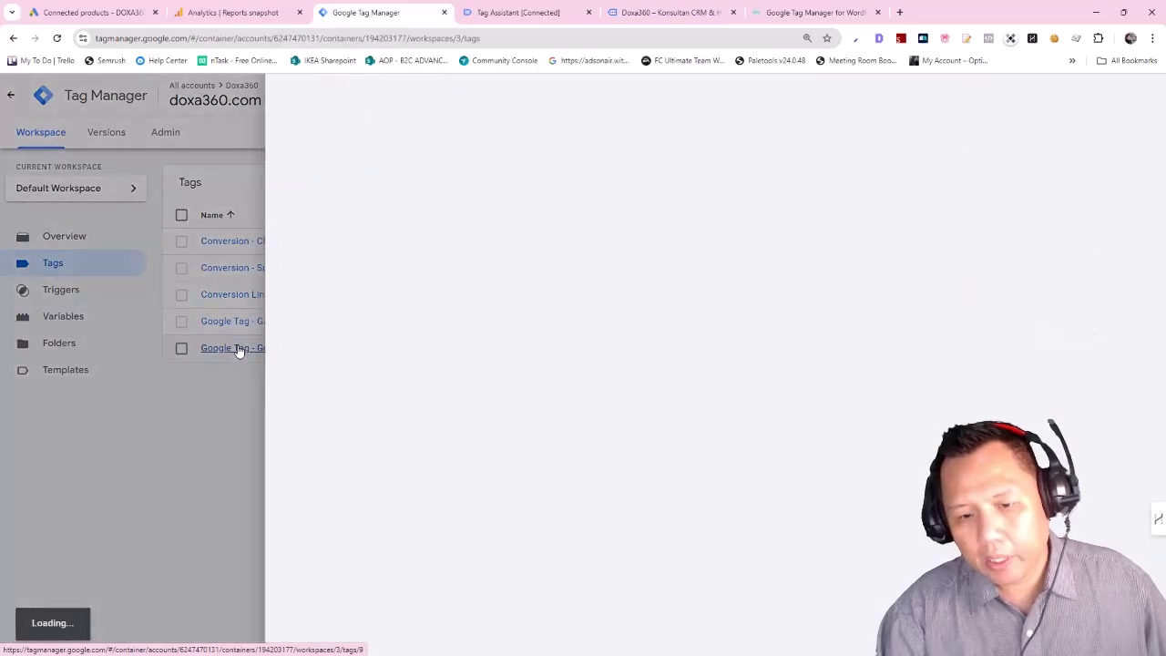
{"action": "left_click", "coordinate": [466, 334]}
{"action": "key", "text": "ctrl+a"}
{"action": "key", "text": "BackSpace"}
{"action": "left_click", "coordinate": [592, 332]}
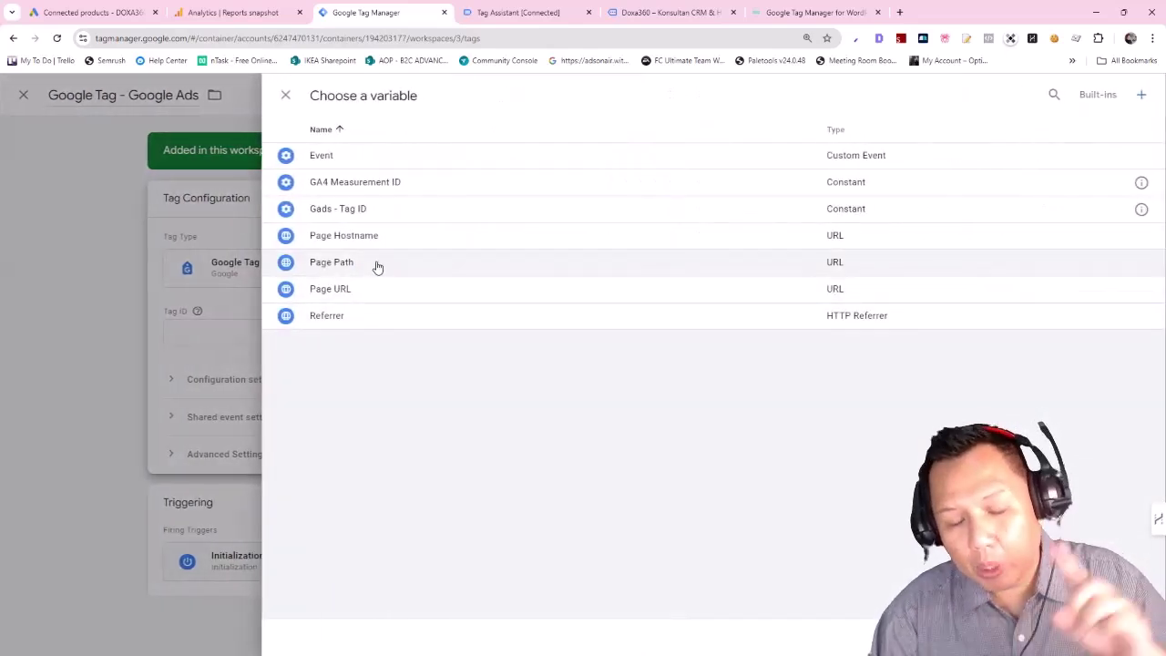
{"action": "left_click", "coordinate": [363, 209]}
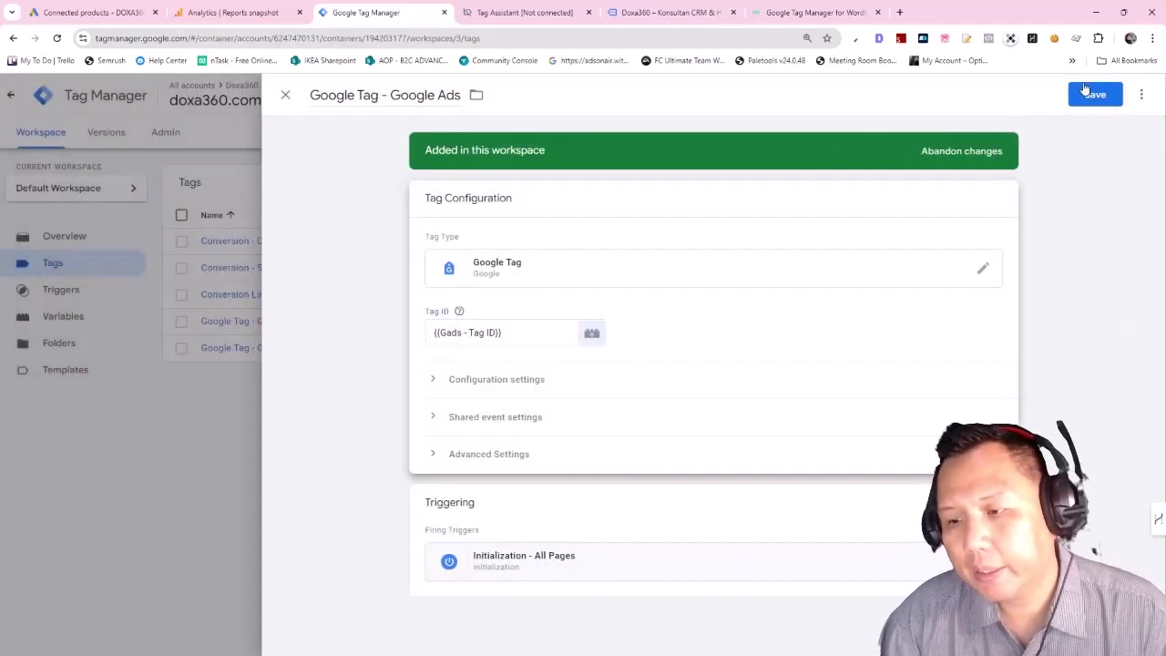
{"action": "left_click", "coordinate": [1094, 94]}
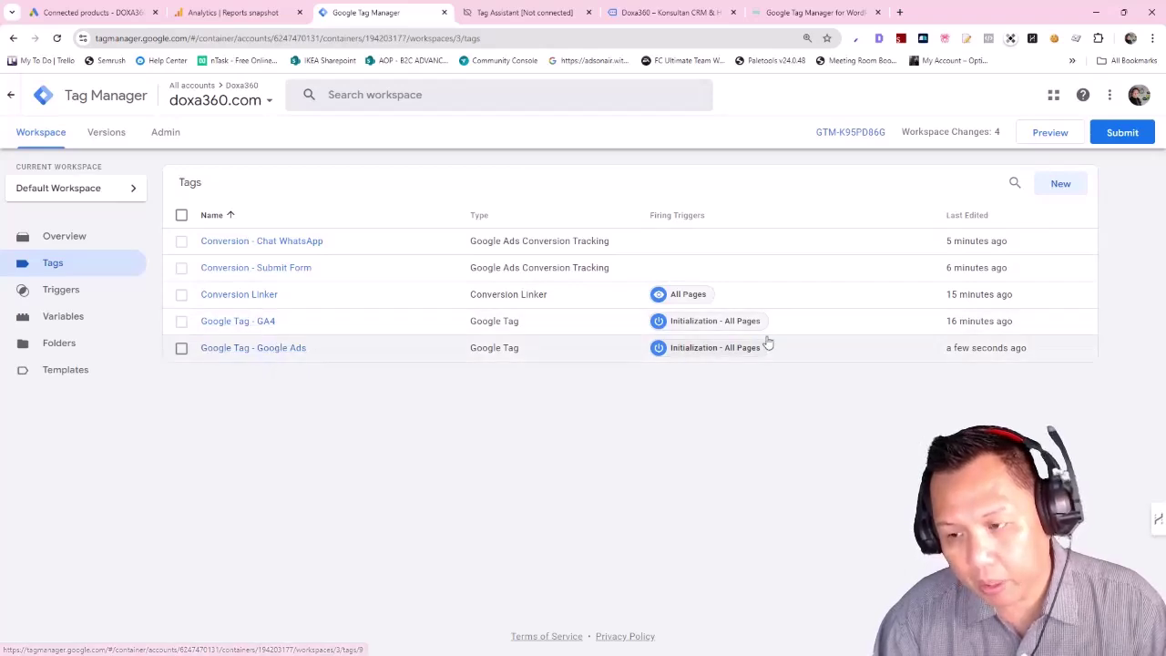
{"action": "left_click", "coordinate": [262, 349]}
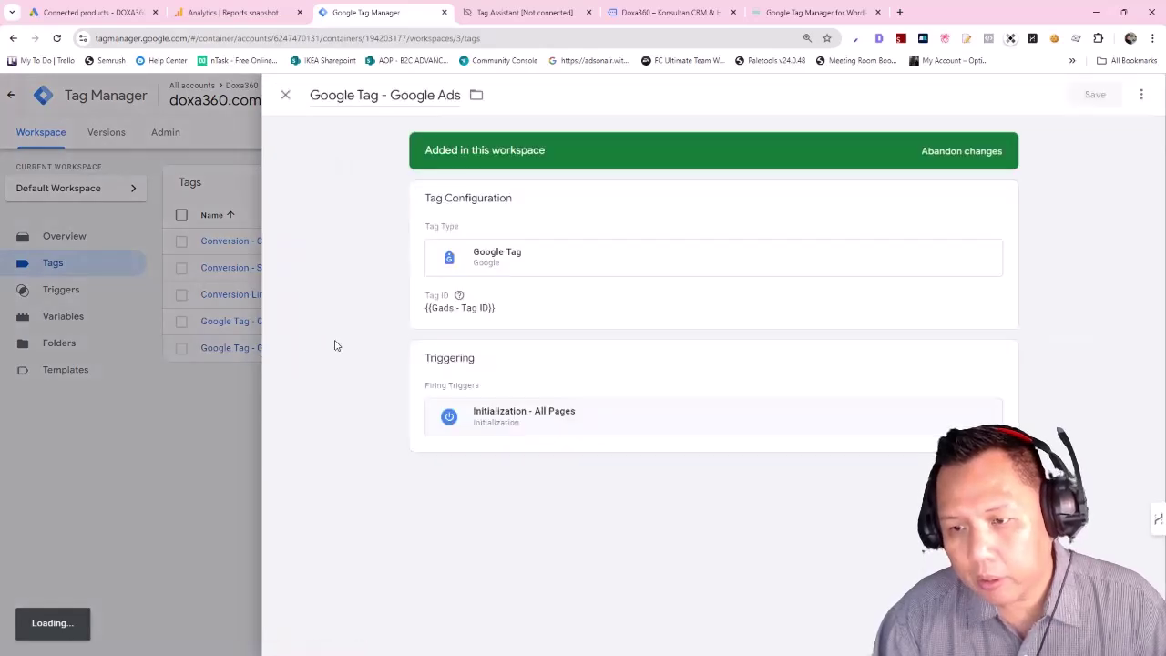
{"action": "left_click", "coordinate": [287, 97]}
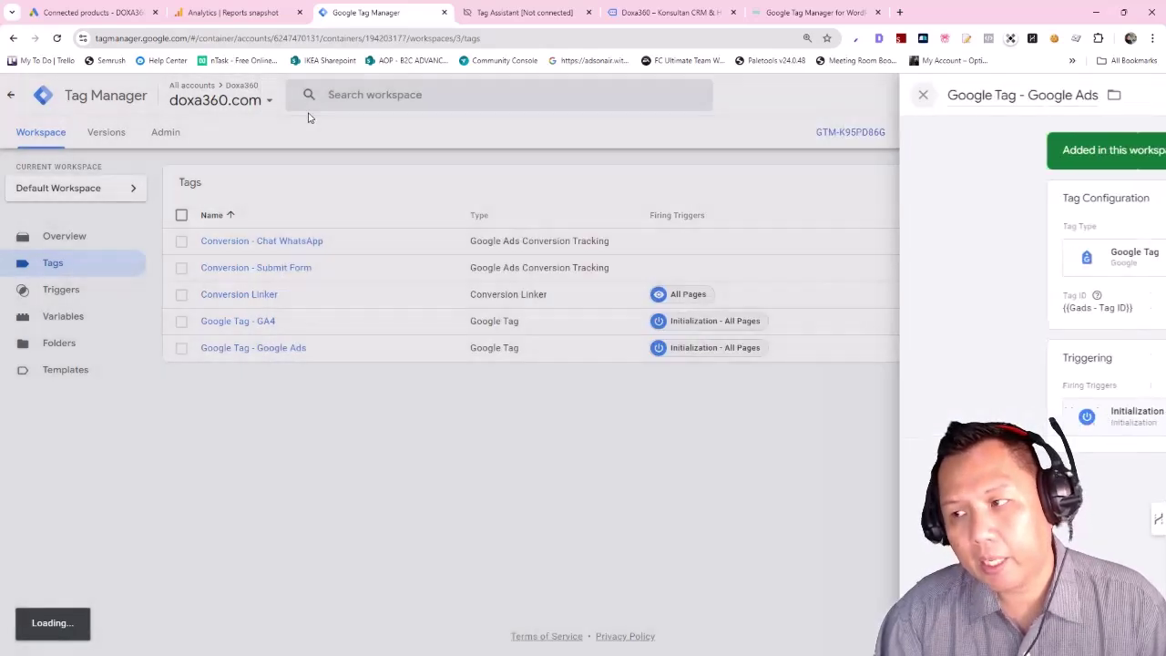
- Publish the workspace changes as a version named "Google Ads Tracking" and close the version summary
{"action": "left_click", "coordinate": [1122, 133]}
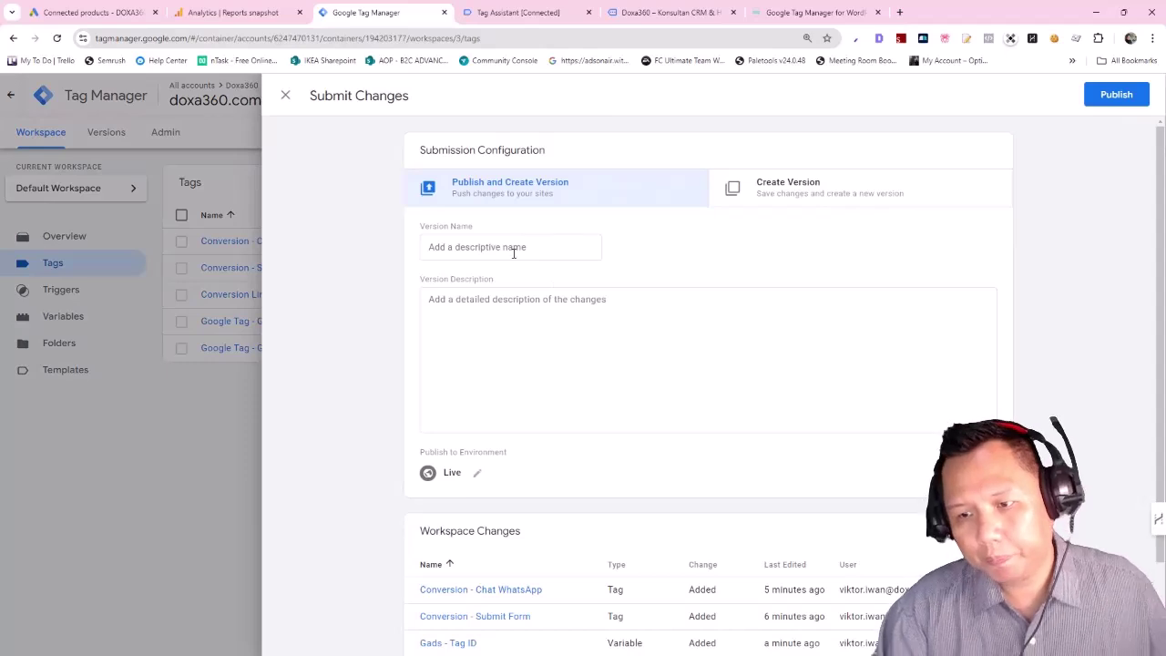
{"action": "left_click", "coordinate": [514, 255]}
{"action": "type", "text": "GH"}
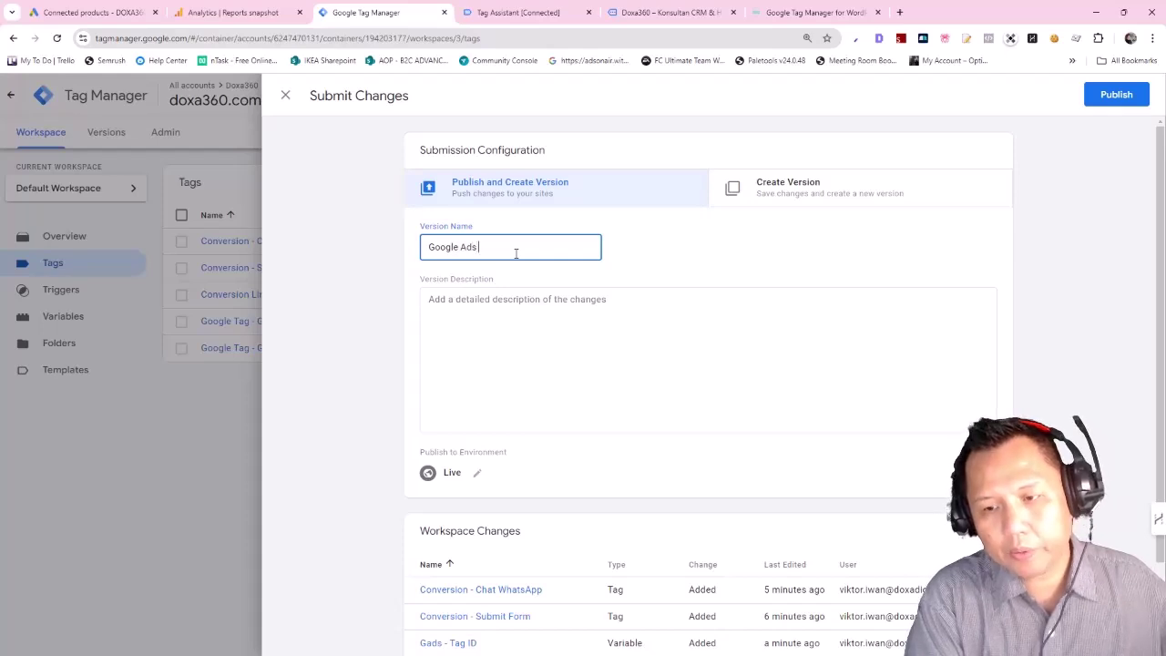
{"action": "left_click", "coordinate": [1102, 103]}
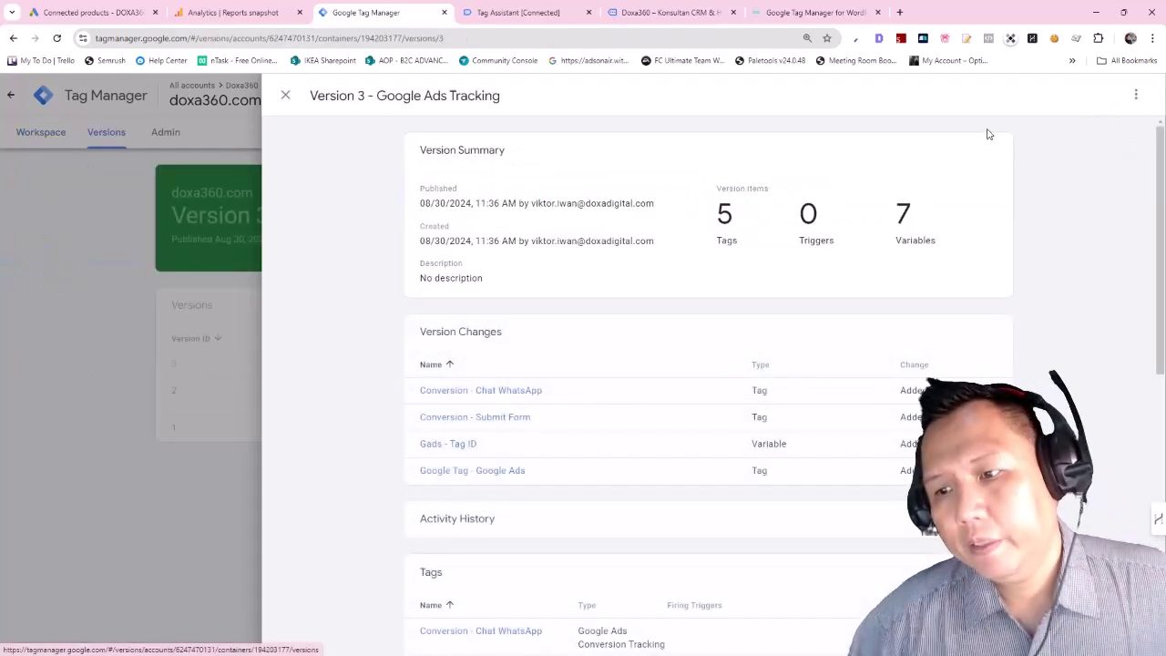
{"action": "left_click", "coordinate": [285, 96]}
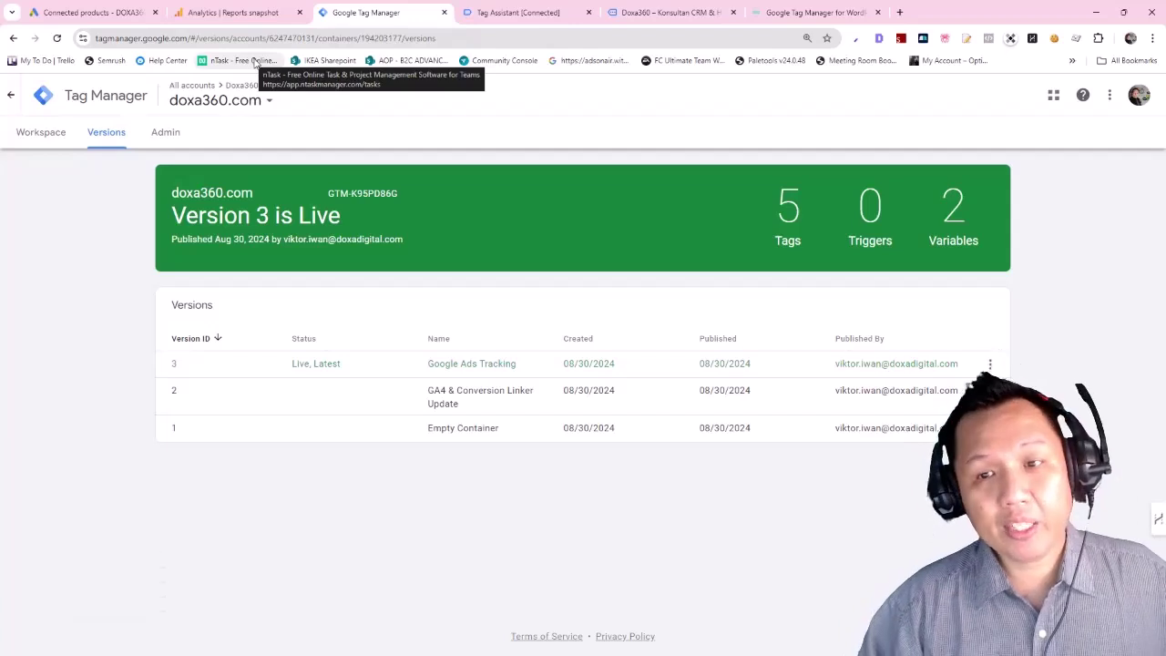
- Switch to Google Analytics and view the product links in the Doxa360 property's Admin settings
{"action": "left_click", "coordinate": [229, 13]}
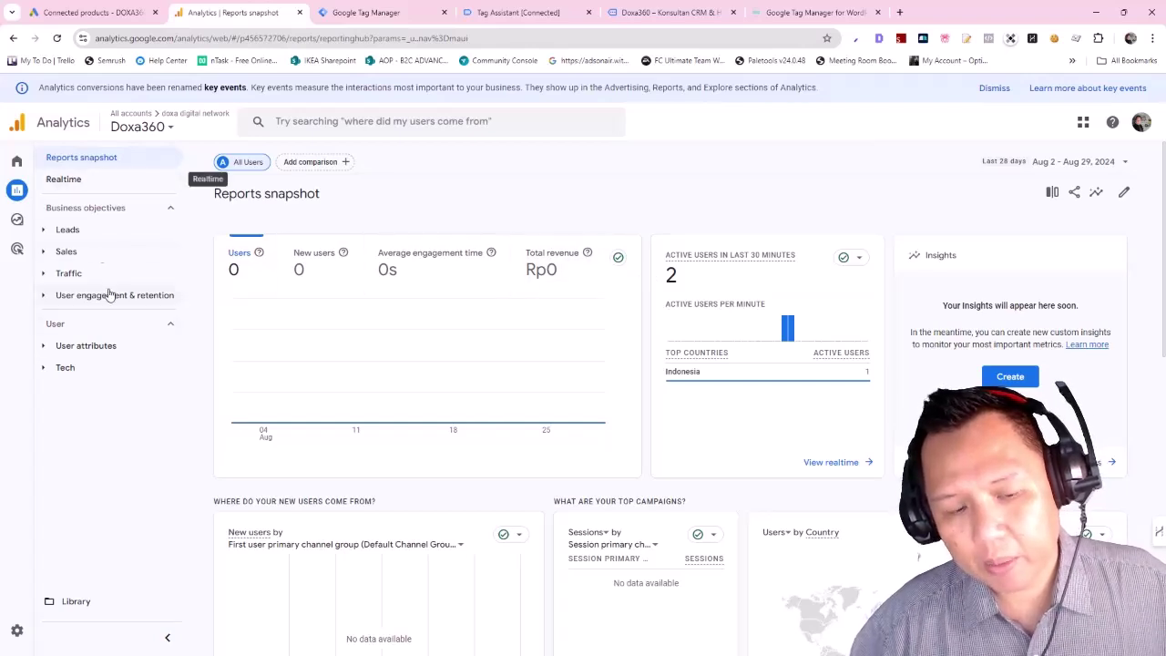
{"action": "left_click", "coordinate": [17, 631]}
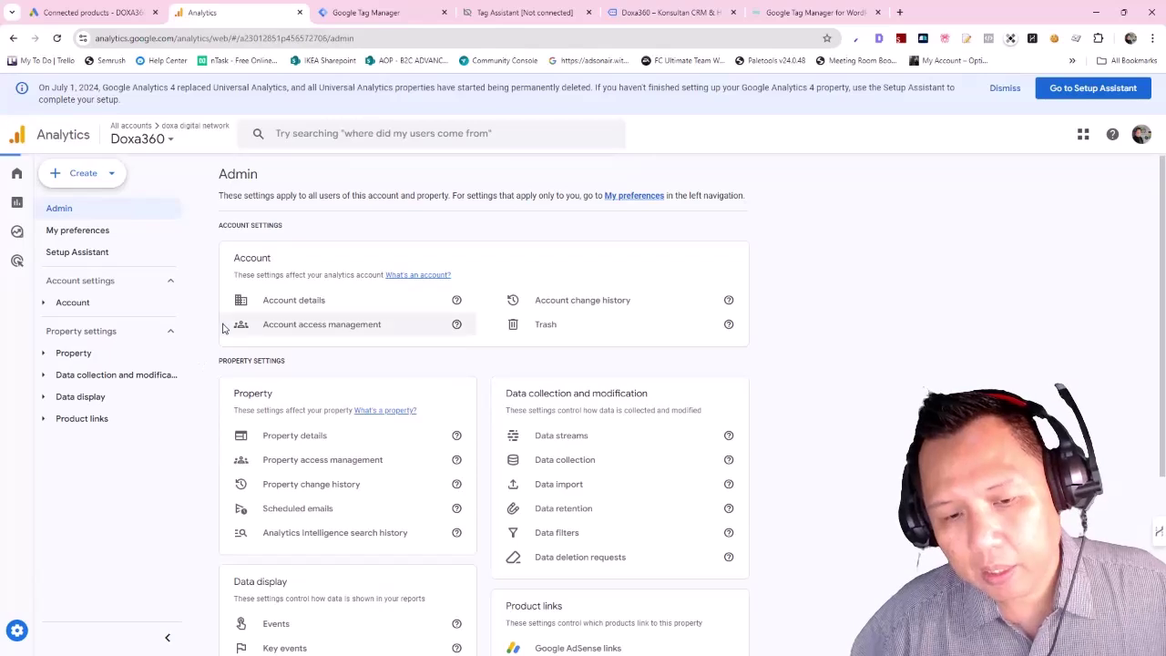
{"action": "scroll", "coordinate": [273, 437], "scroll_direction": "down", "scroll_amount": 3}
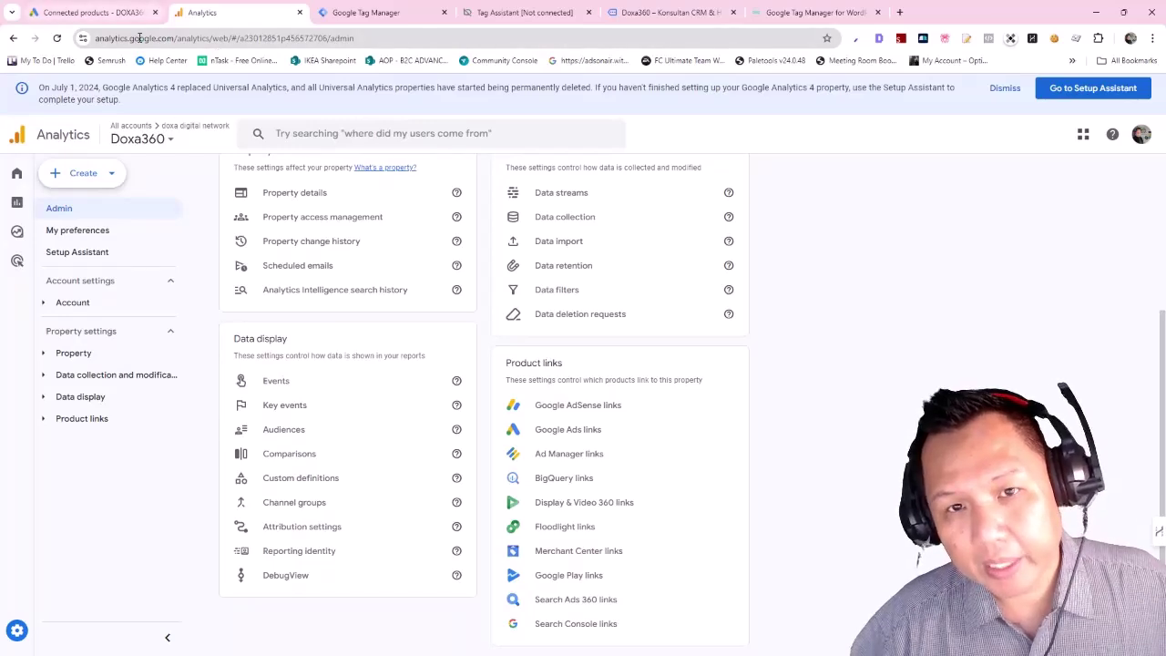
- Switch to Google Ads, close the Google tag details and open the Google Analytics (GA4) & Firebase link setup
{"action": "left_click", "coordinate": [91, 13]}
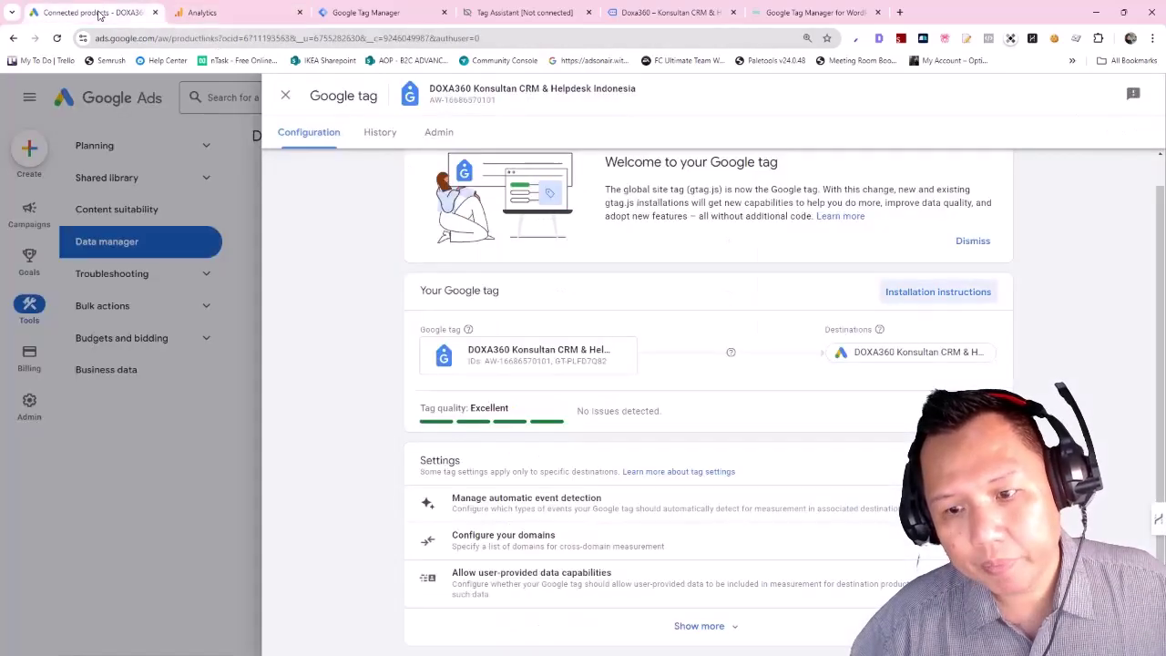
{"action": "left_click", "coordinate": [285, 94]}
{"action": "mouse_move", "coordinate": [77, 262]}
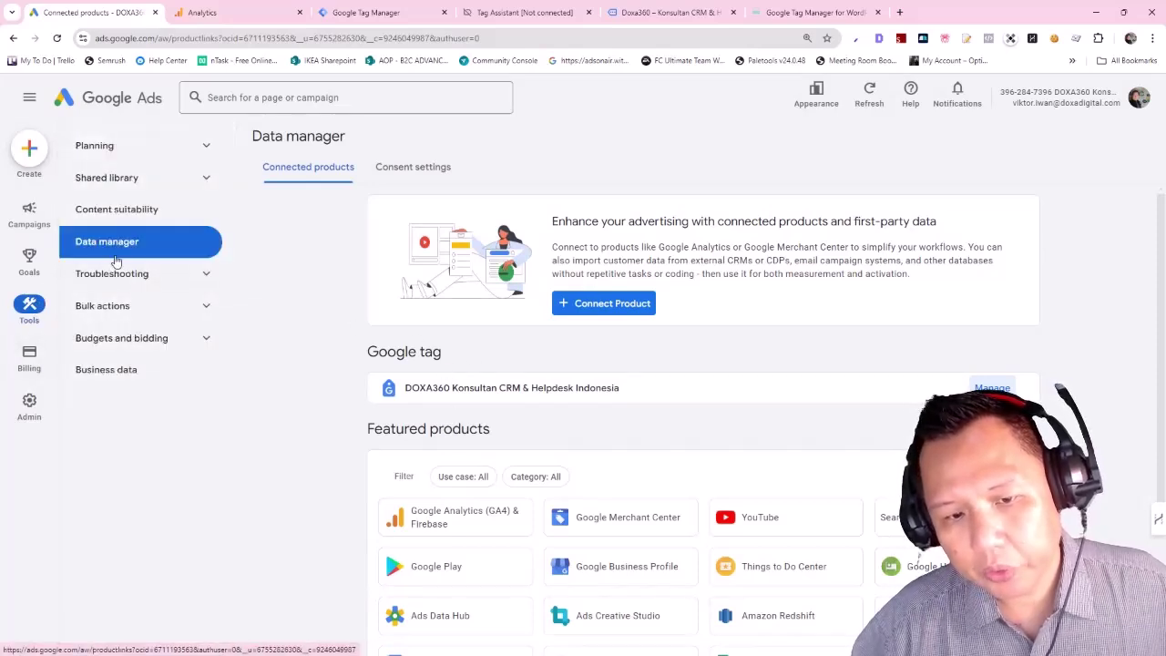
{"action": "scroll", "coordinate": [502, 426], "scroll_direction": "down", "scroll_amount": 2}
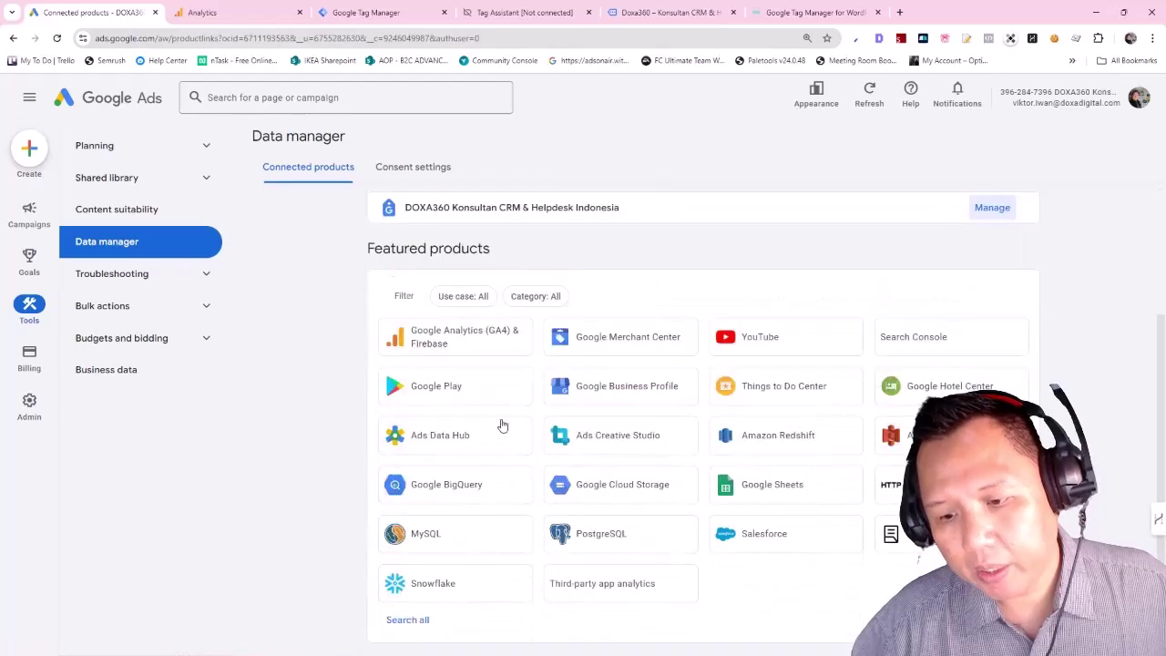
{"action": "left_click", "coordinate": [446, 334]}
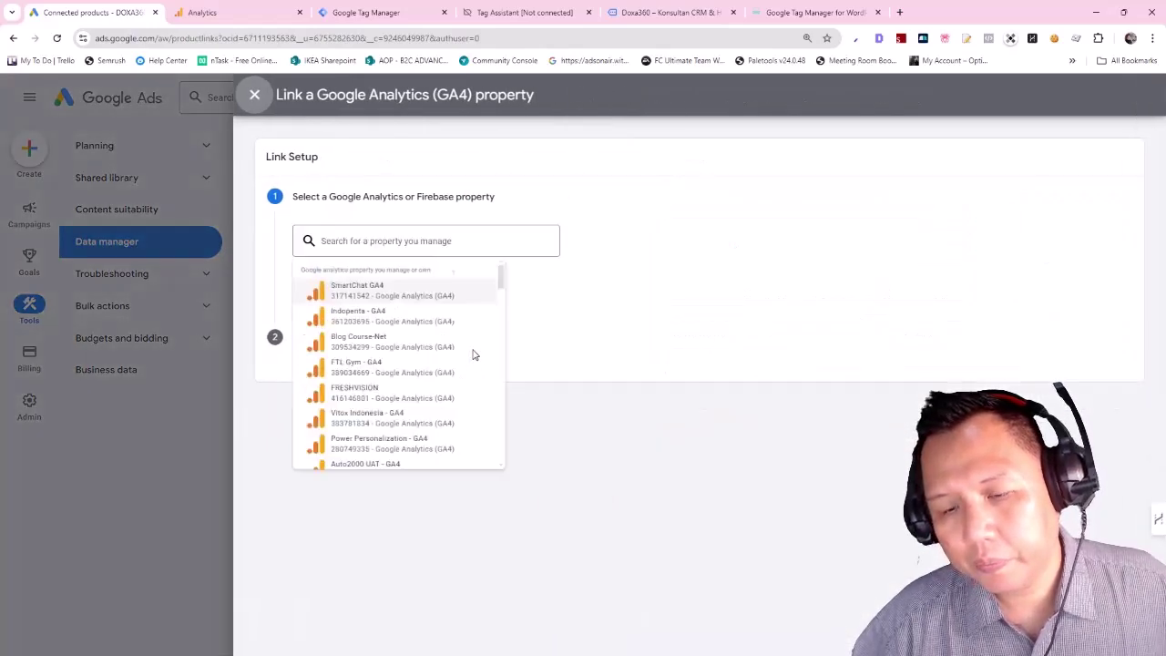
- Search the managed Google Analytics properties for "Doxa360"
{"action": "left_click", "coordinate": [431, 239]}
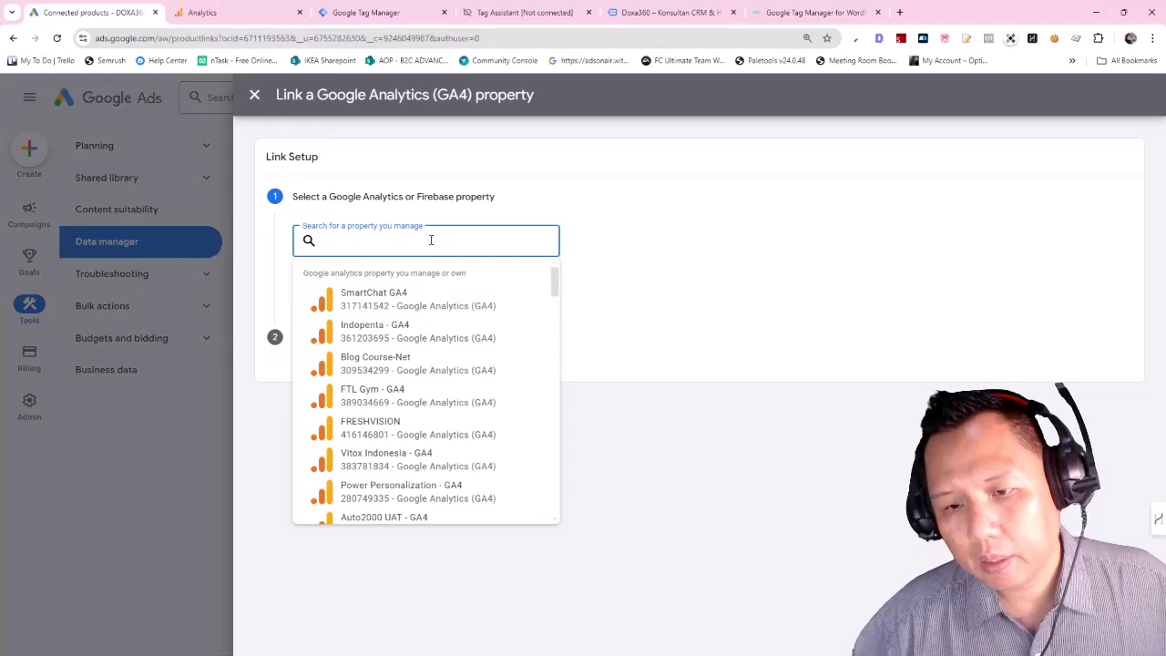
{"action": "type", "text": "Doxa"}
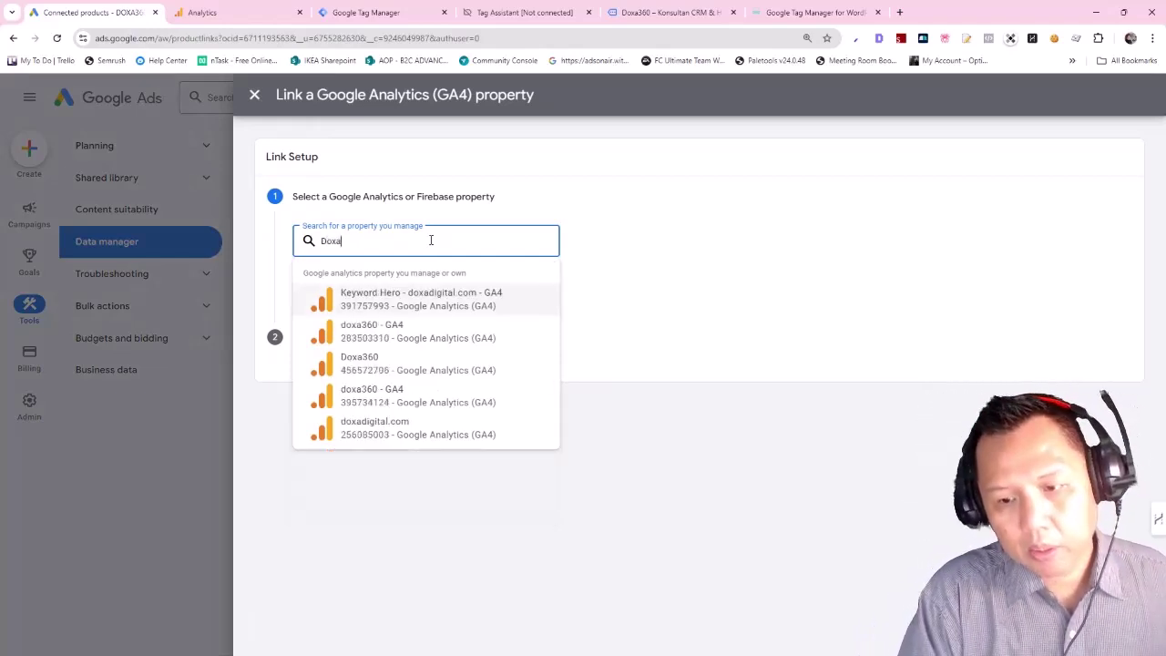
{"action": "type", "text": "360"}
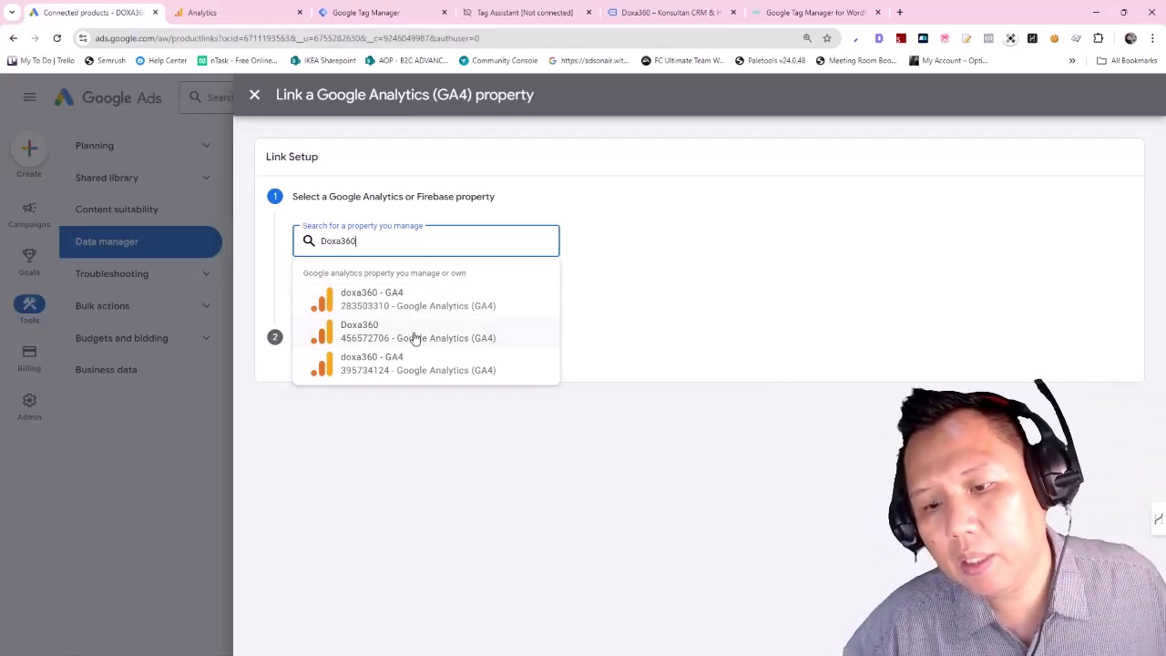
- Check the ID of the current Doxa360 property in Google Analytics, and return to the link setup in Google Ads
{"action": "left_click", "coordinate": [253, 12]}
{"action": "left_click", "coordinate": [173, 143]}
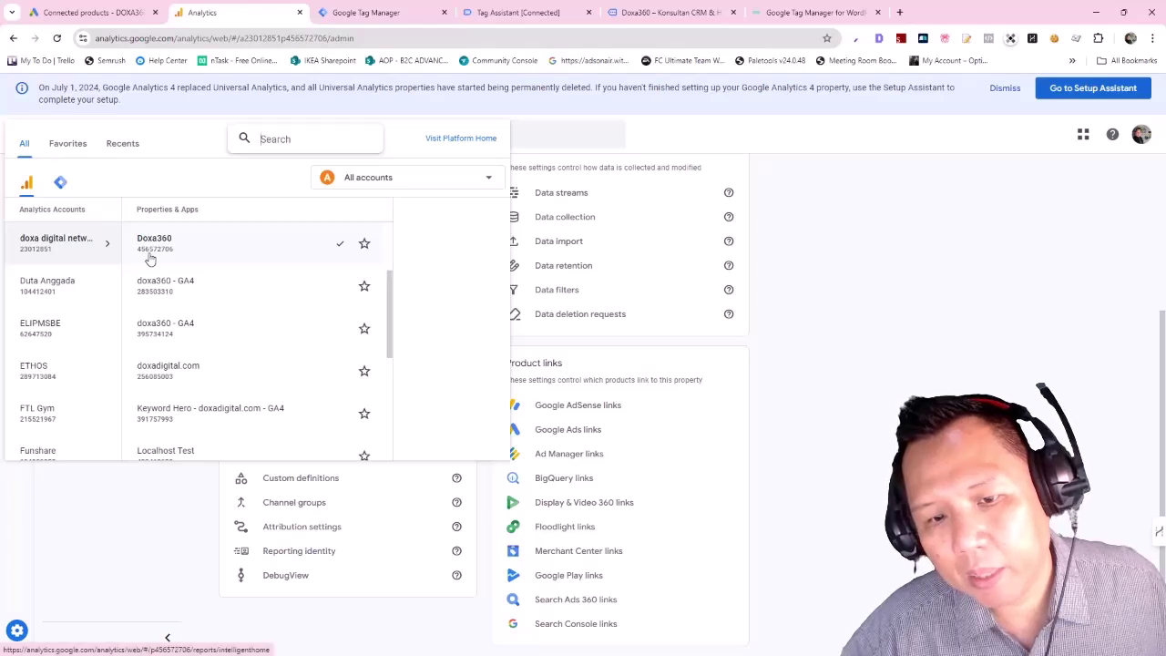
{"action": "left_click", "coordinate": [116, 9]}
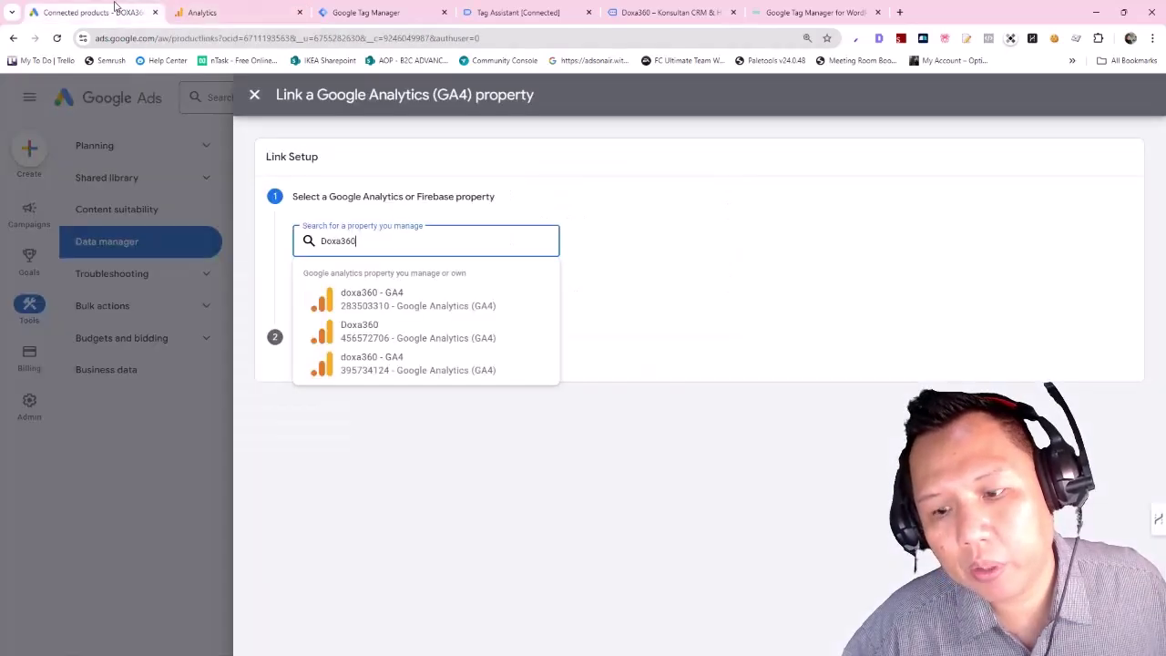
- Select the Doxa360 property matching the one in Google Analytics, link it to Google Ads and finish the setup
{"action": "left_click", "coordinate": [390, 336]}
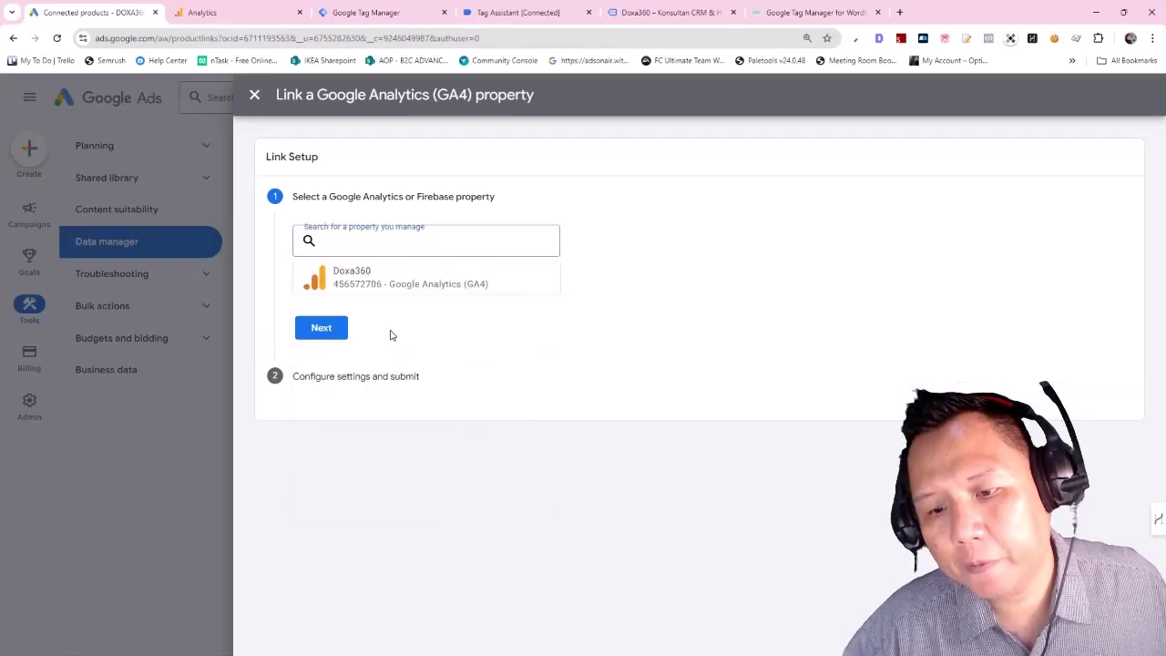
{"action": "left_click", "coordinate": [330, 333]}
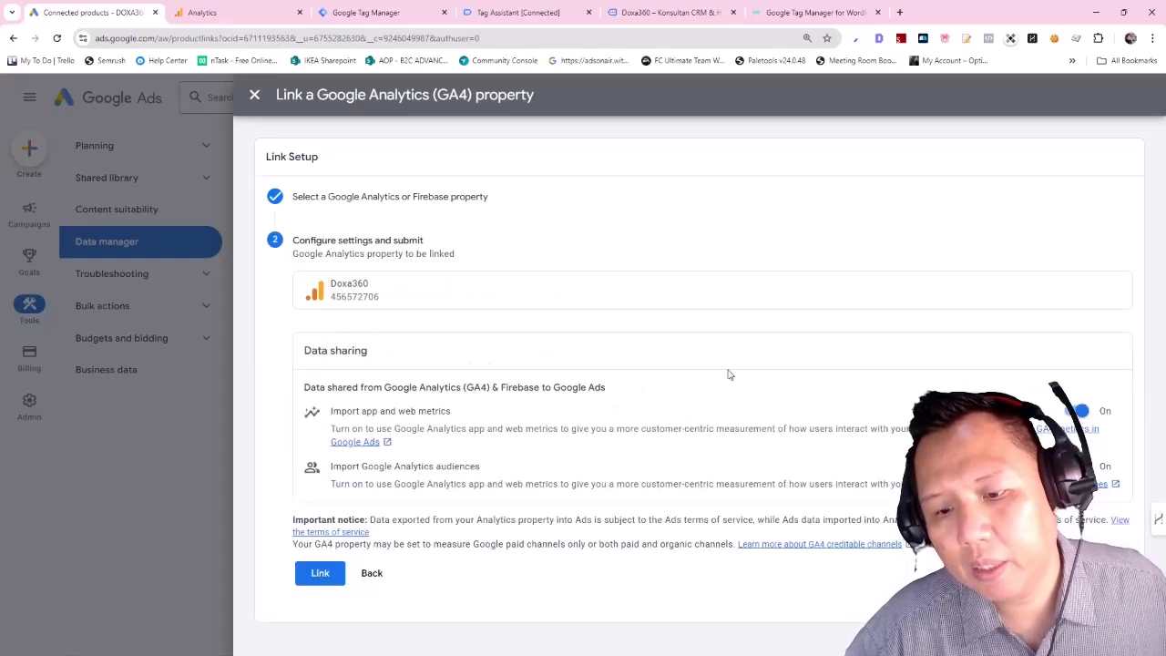
{"action": "left_click", "coordinate": [320, 573]}
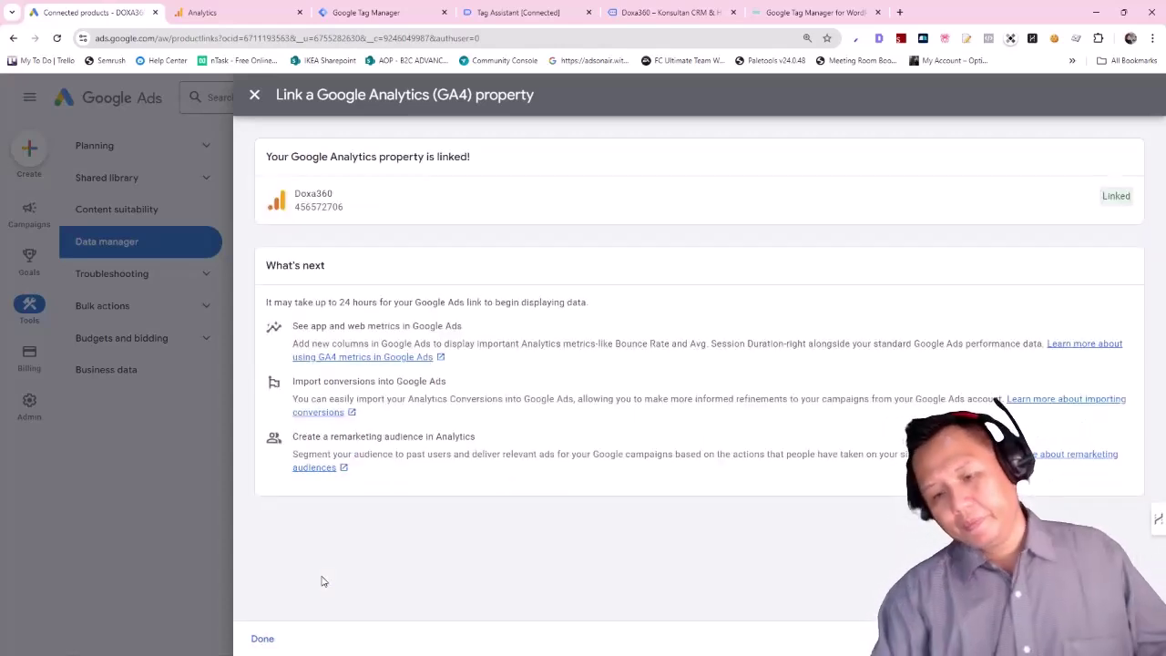
{"action": "left_click", "coordinate": [262, 639]}
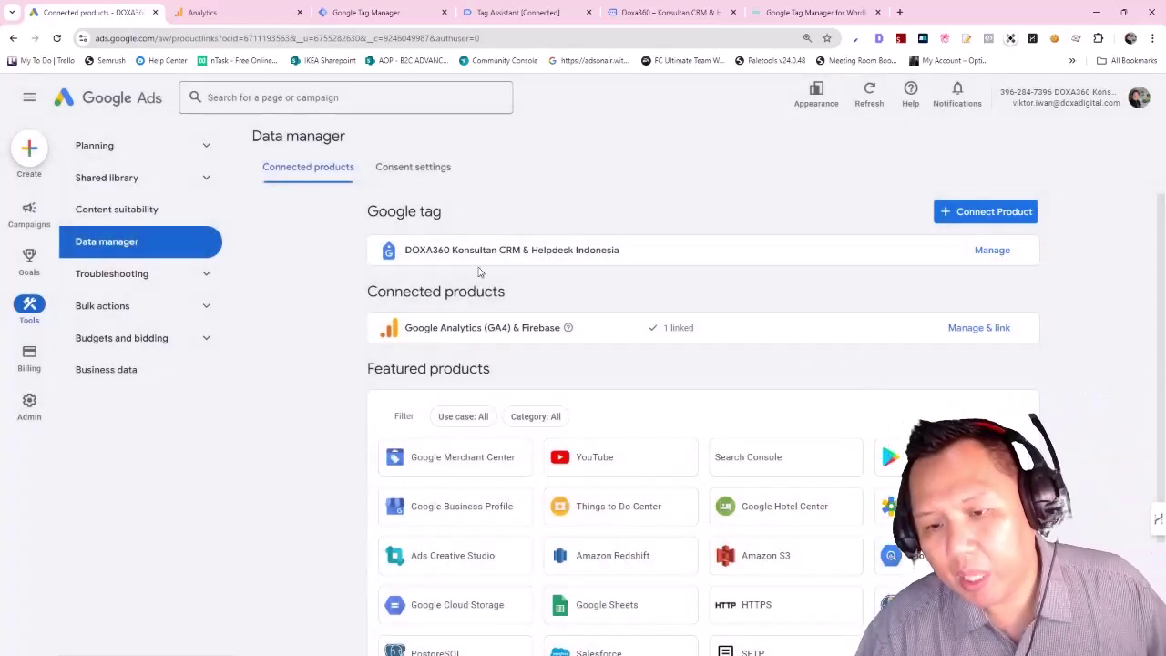
{"action": "scroll", "coordinate": [567, 328], "scroll_direction": "down", "scroll_amount": 3}
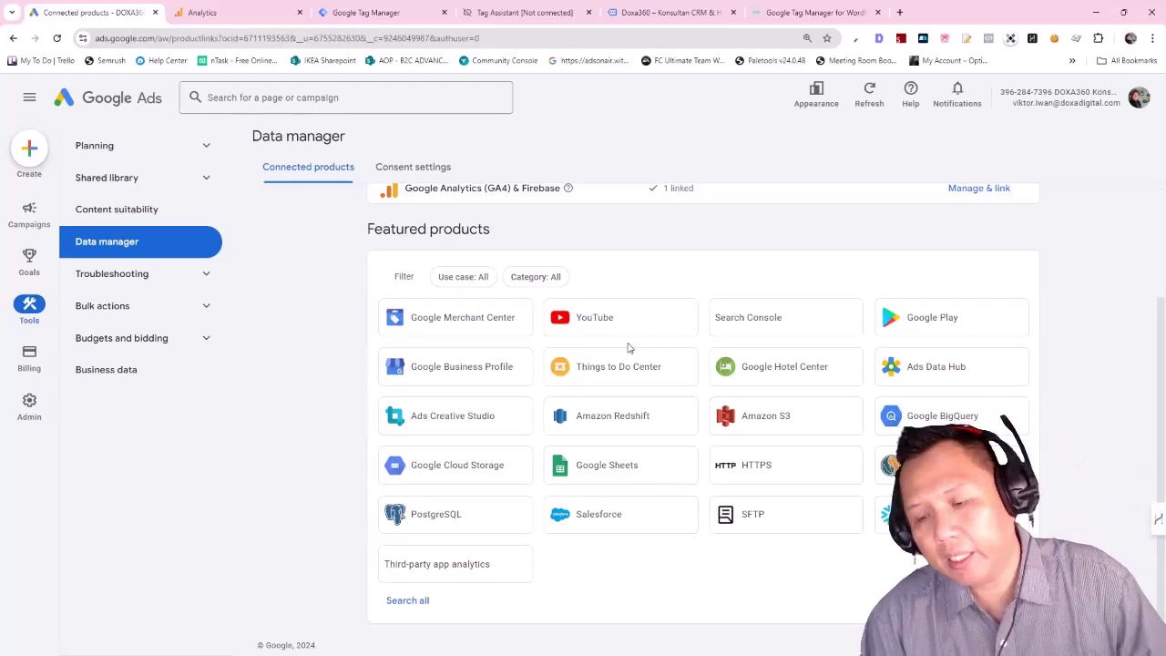
{"action": "scroll", "coordinate": [597, 487], "scroll_direction": "up", "scroll_amount": 2}
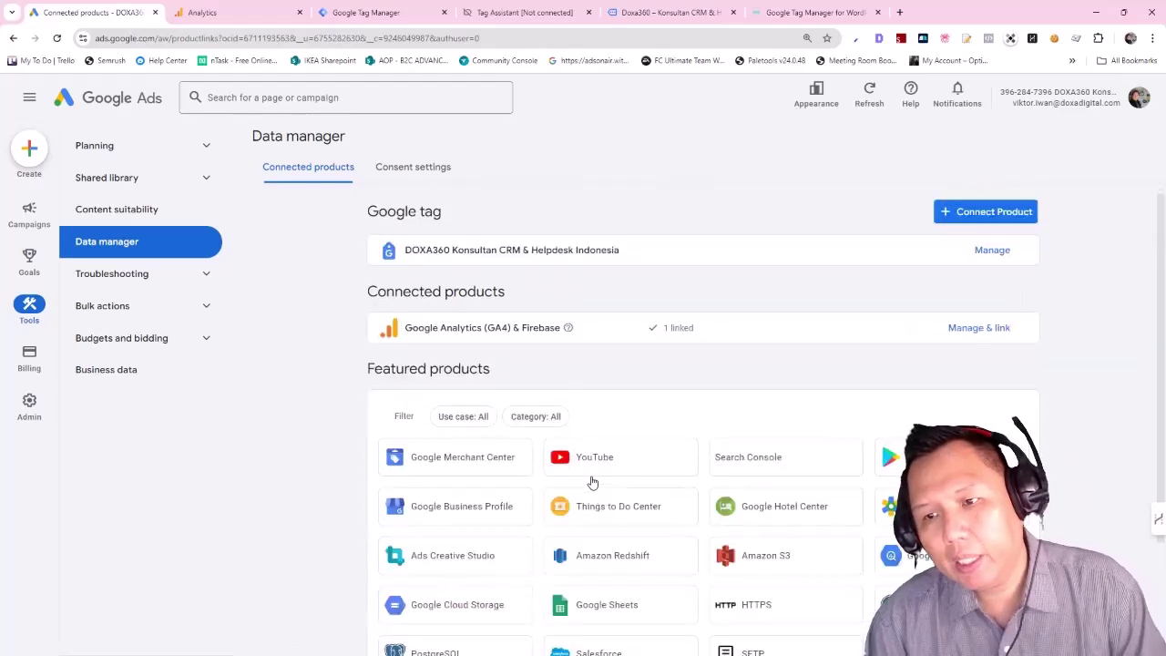